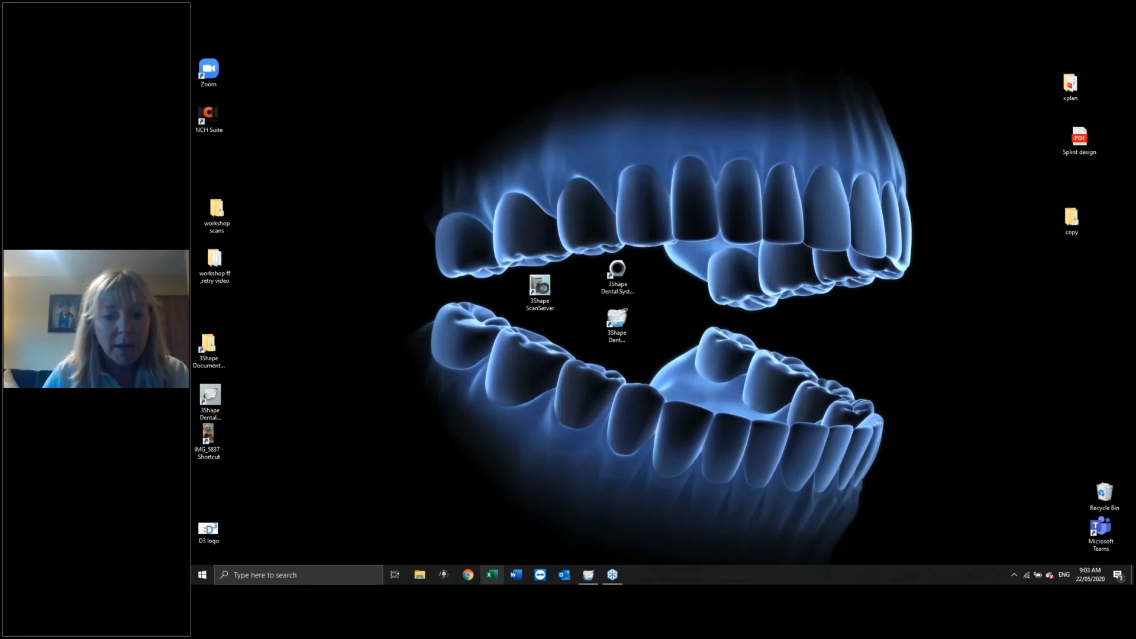
Bring up Dental Manager and start a new order.
{"action": "left_click", "coordinate": [593, 579]}
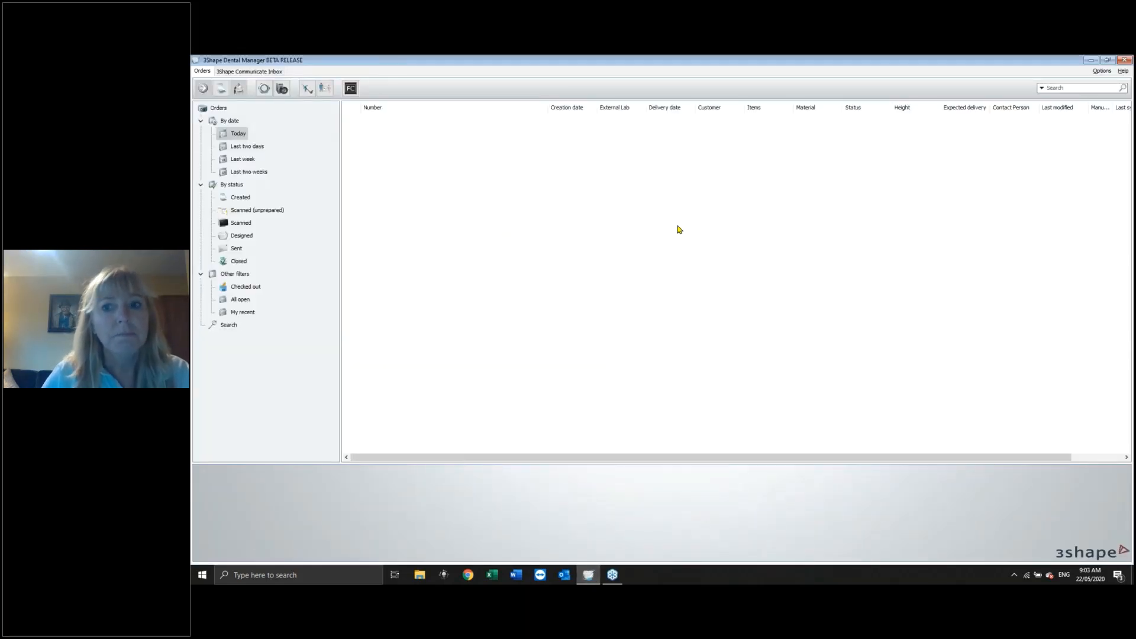
{"action": "left_click", "coordinate": [222, 90]}
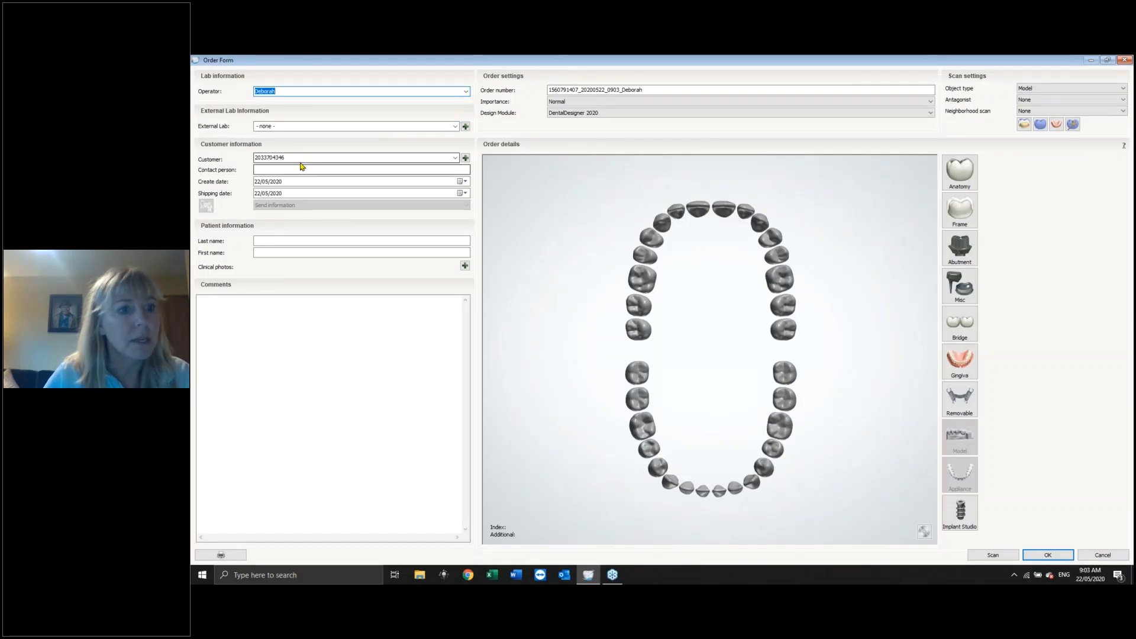
Set the order's contact person to Test case.
{"action": "left_click", "coordinate": [274, 168]}
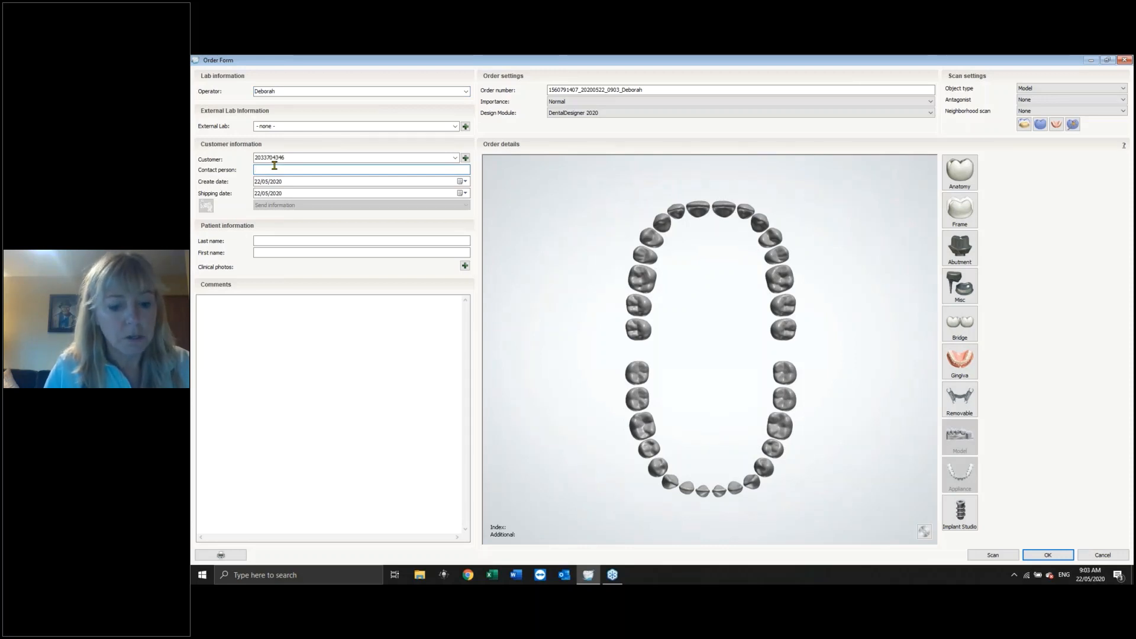
{"action": "type", "text": "Test c a"}
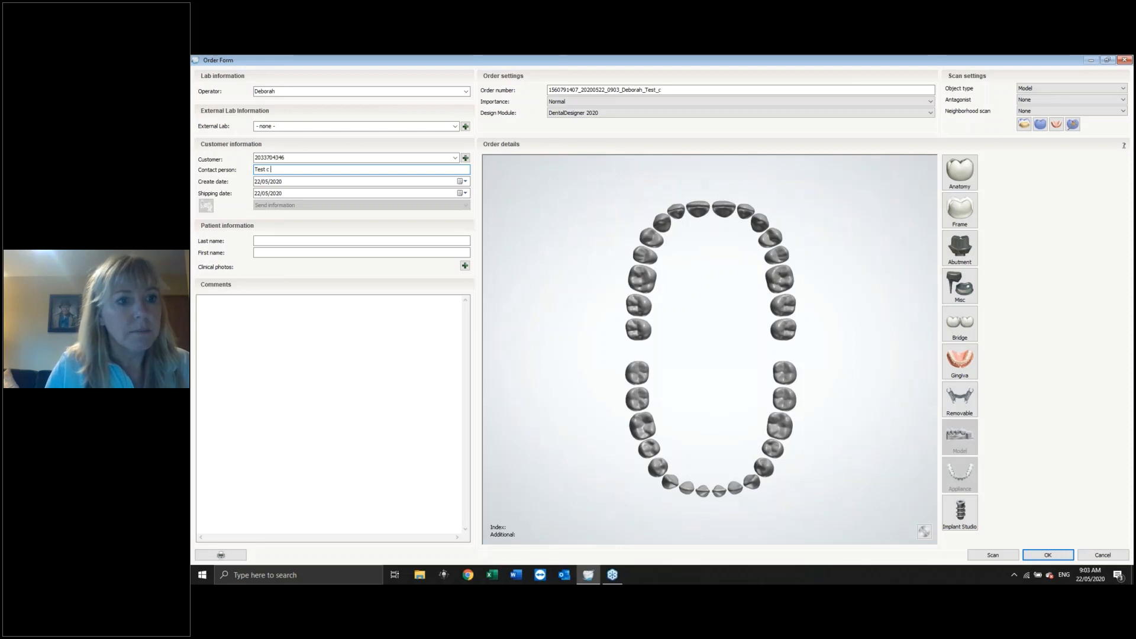
{"action": "key", "text": "BackSpace"}
{"action": "key", "text": "BackSpace"}
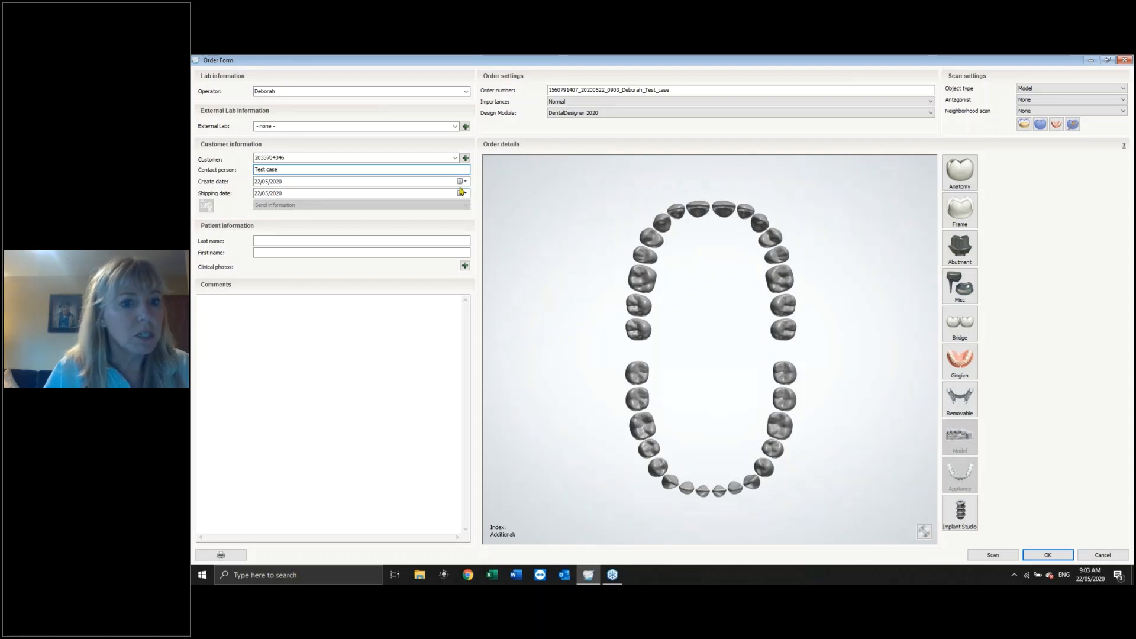
Enter the patient's last name and first name in the patient information.
{"action": "left_click", "coordinate": [293, 242]}
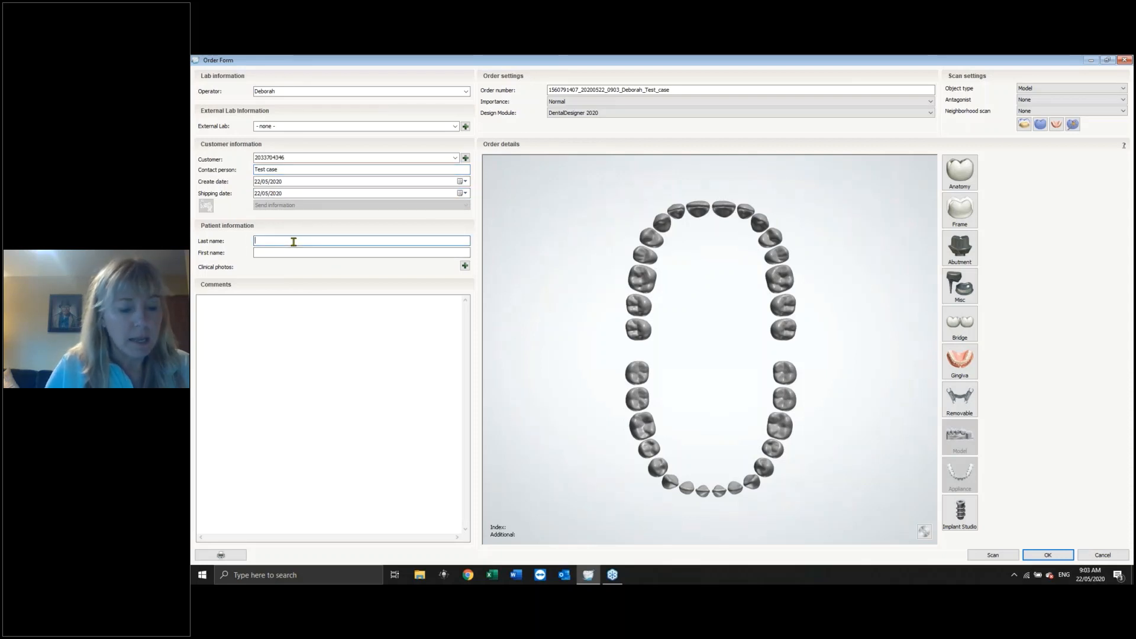
{"action": "type", "text": "Case"}
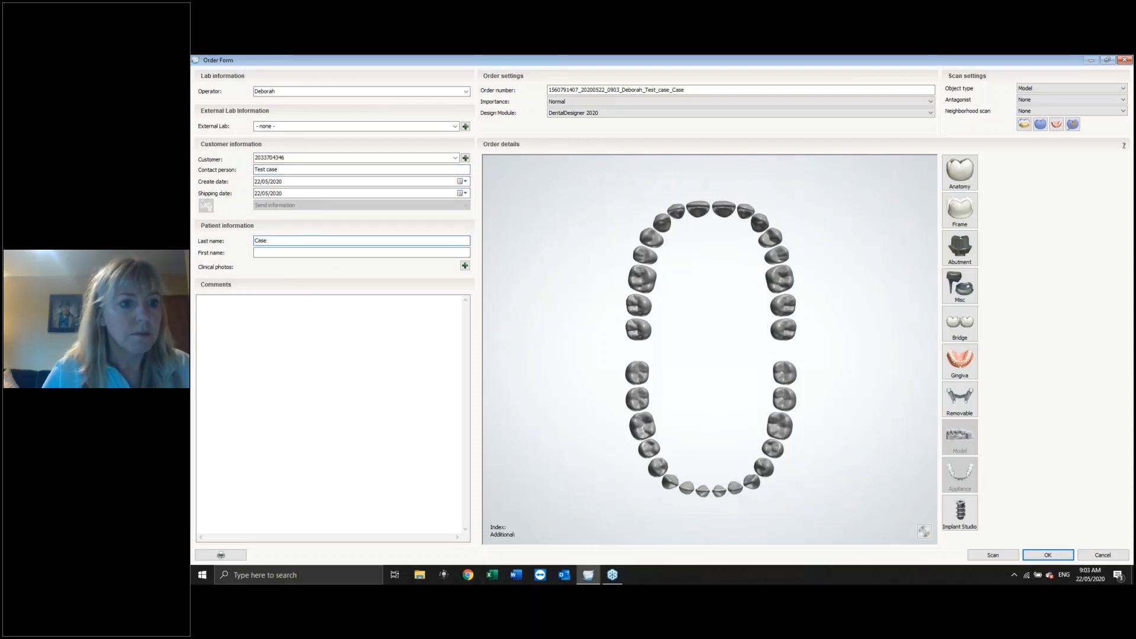
{"action": "left_click", "coordinate": [294, 253]}
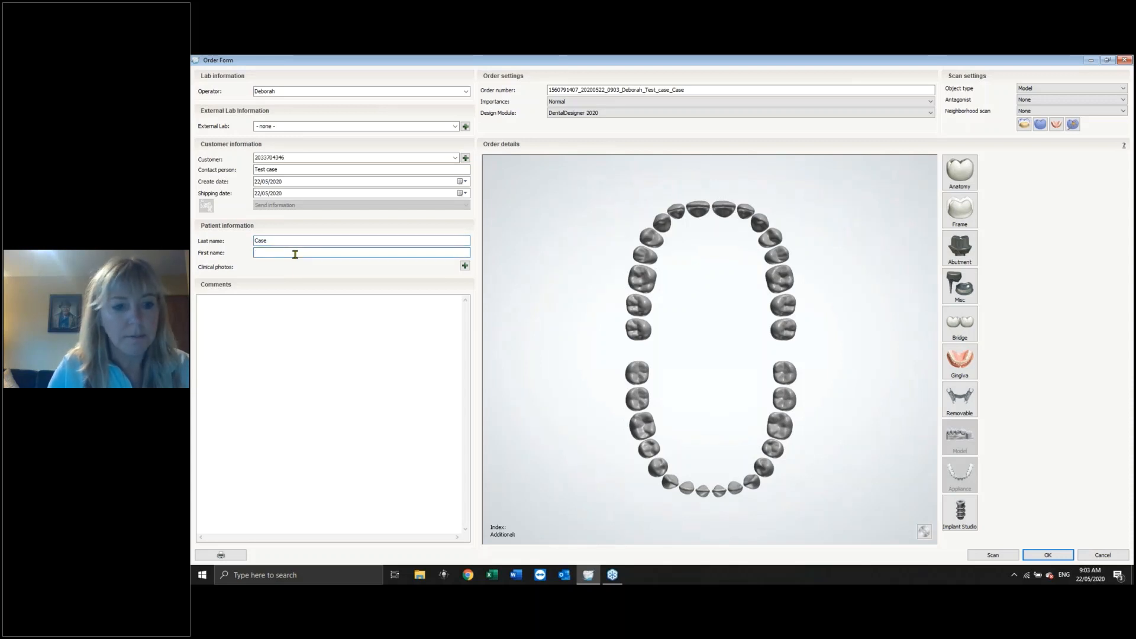
{"action": "type", "text": "Test"}
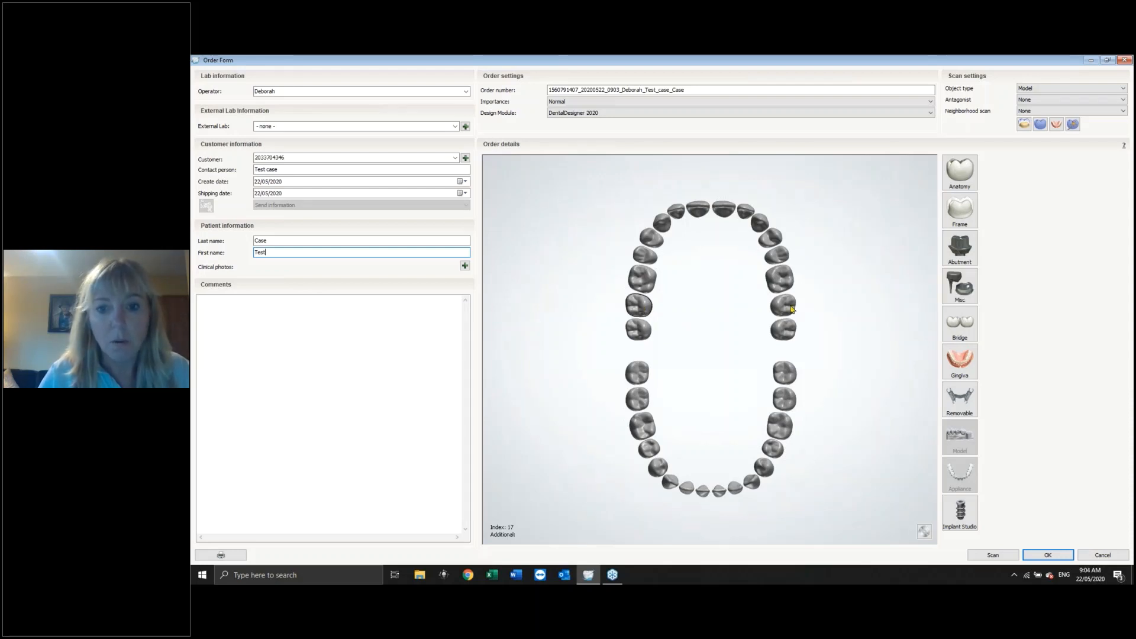
Select teeth 17–27 and 37–47 on both arches and mark them as Gingiva.
{"action": "left_click", "coordinate": [641, 306]}
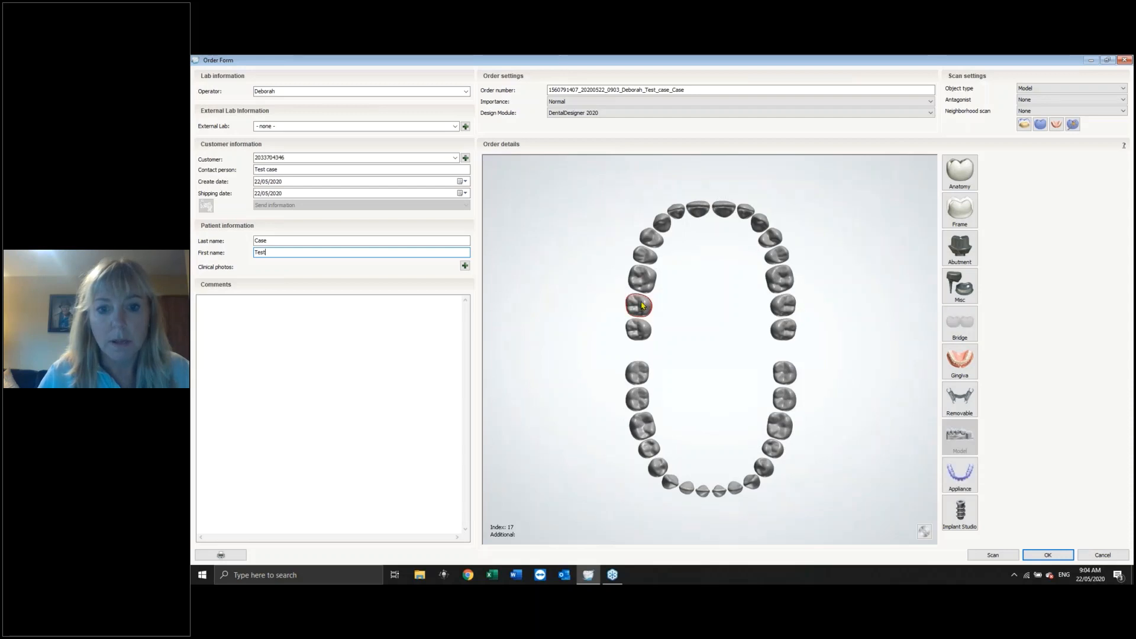
{"action": "left_click", "coordinate": [781, 306], "text": "shift"}
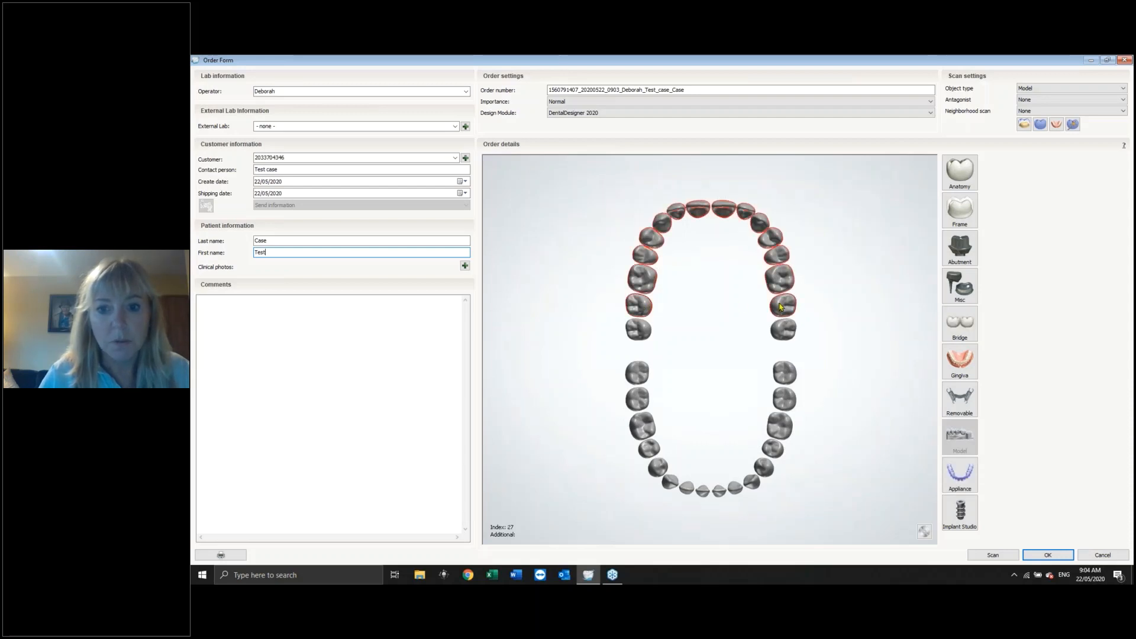
{"action": "left_click", "coordinate": [636, 401], "text": "ctrl"}
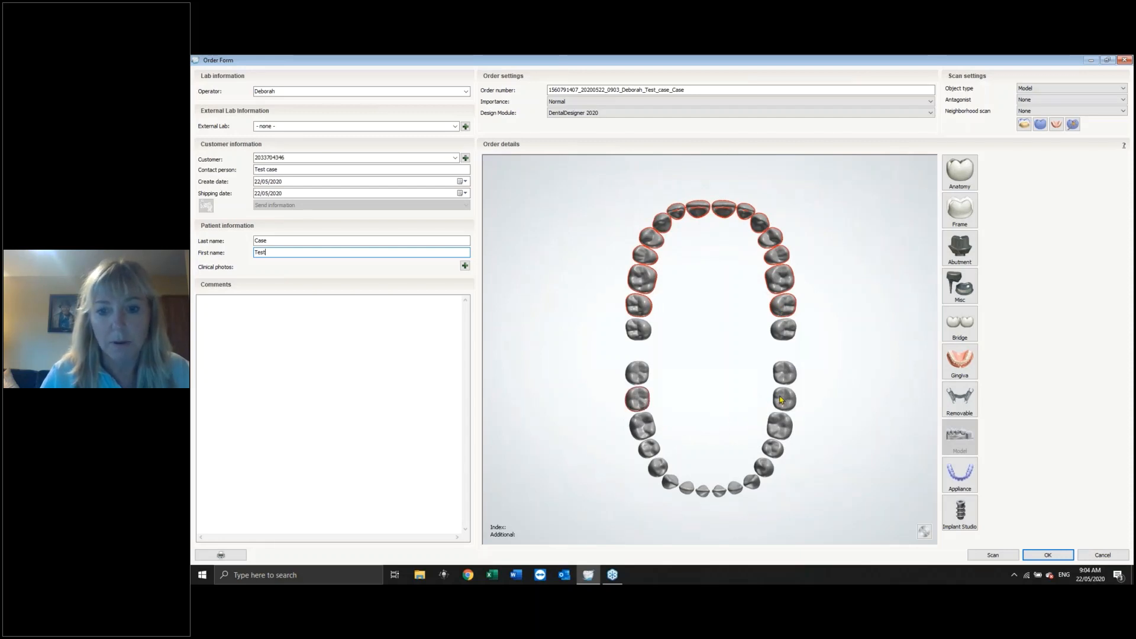
{"action": "left_click", "coordinate": [781, 397], "text": "shift"}
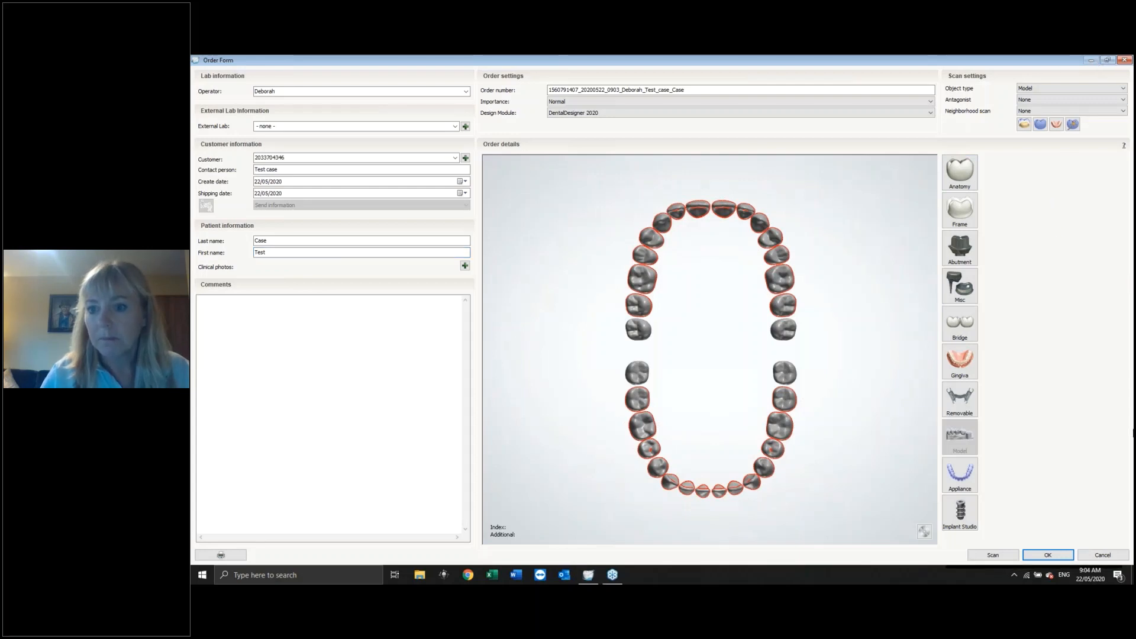
{"action": "left_click", "coordinate": [960, 357]}
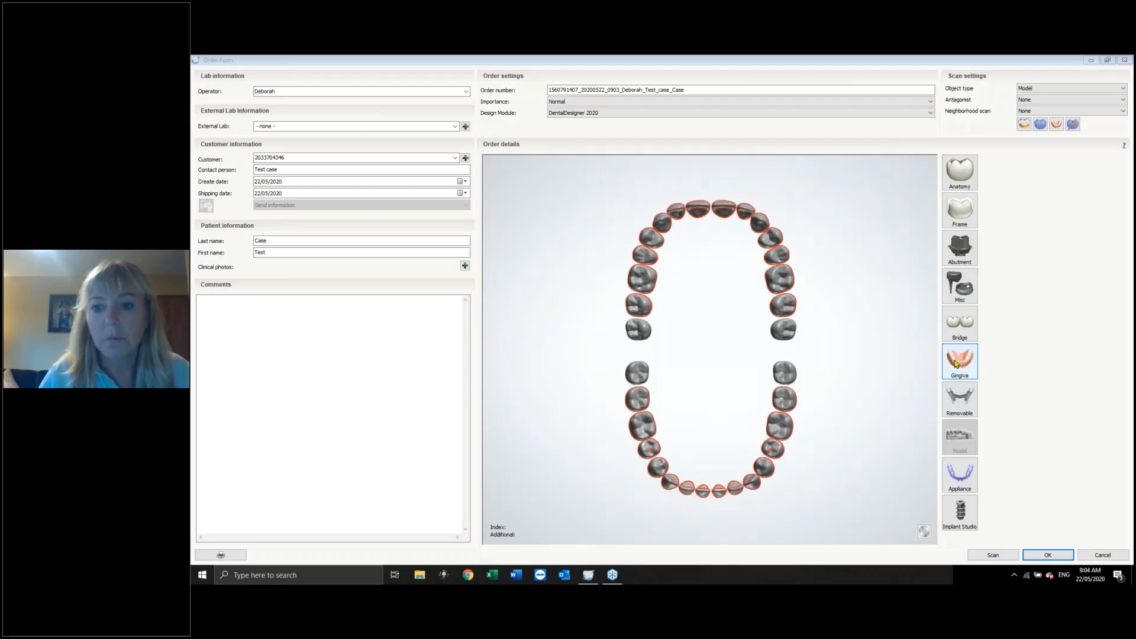
{"action": "left_click", "coordinate": [955, 362]}
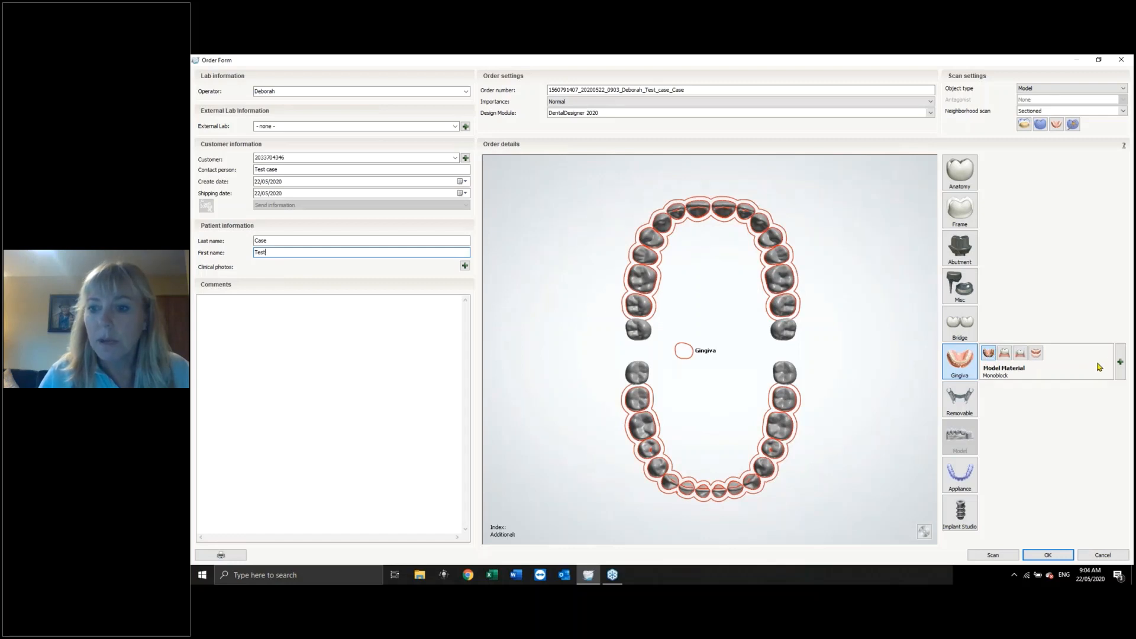
Set the gingiva material to Model Material.
{"action": "left_click", "coordinate": [1119, 373]}
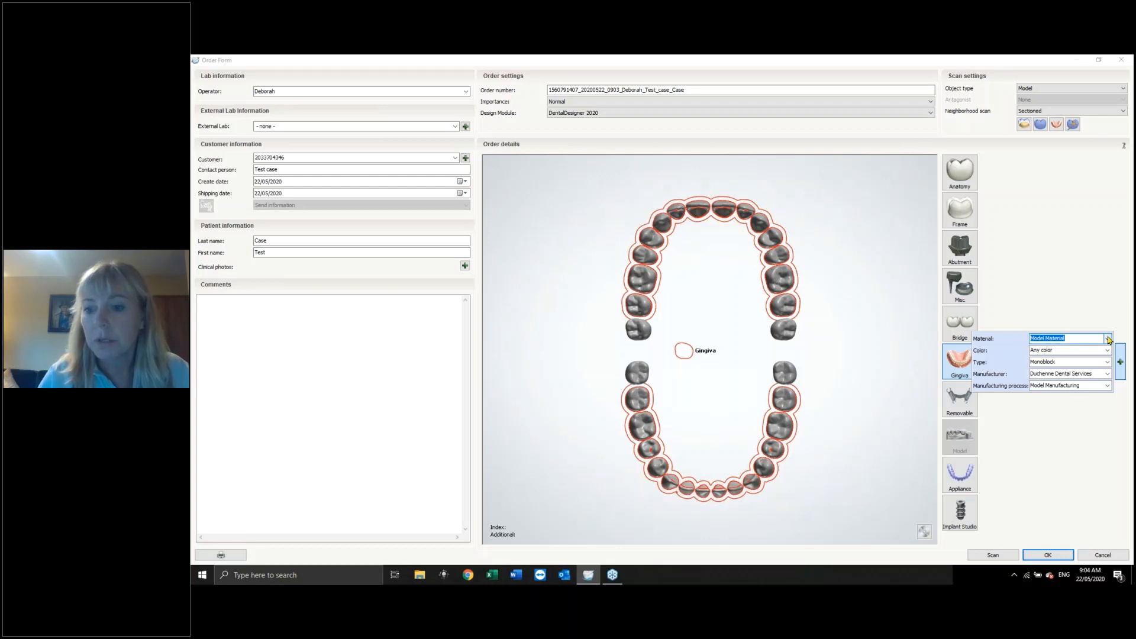
{"action": "left_click", "coordinate": [1108, 338]}
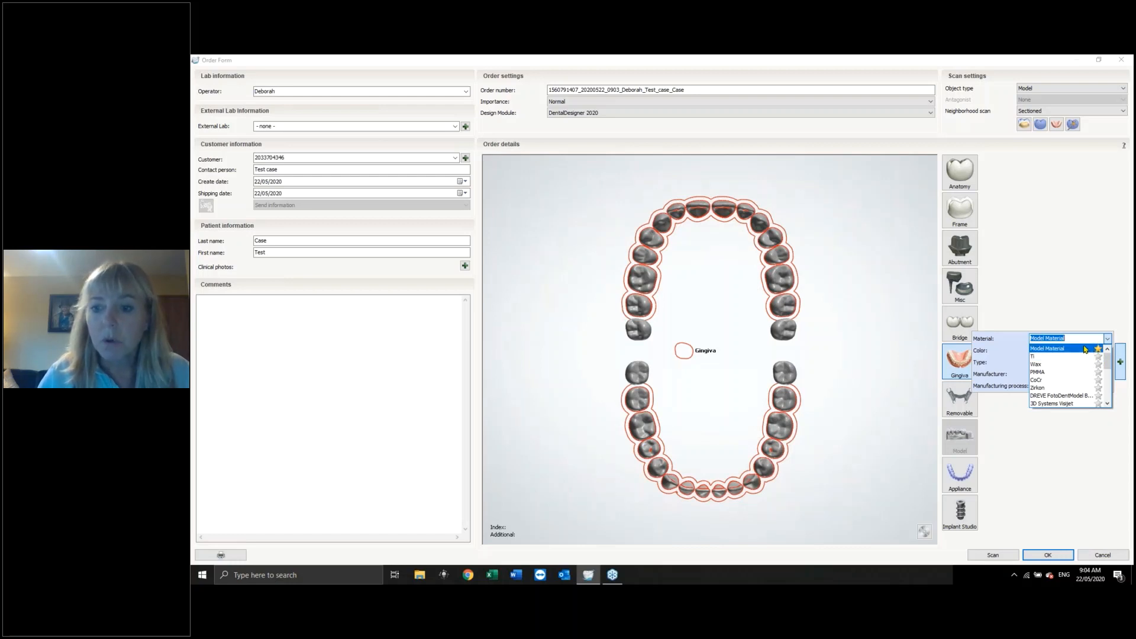
{"action": "left_click", "coordinate": [1085, 349]}
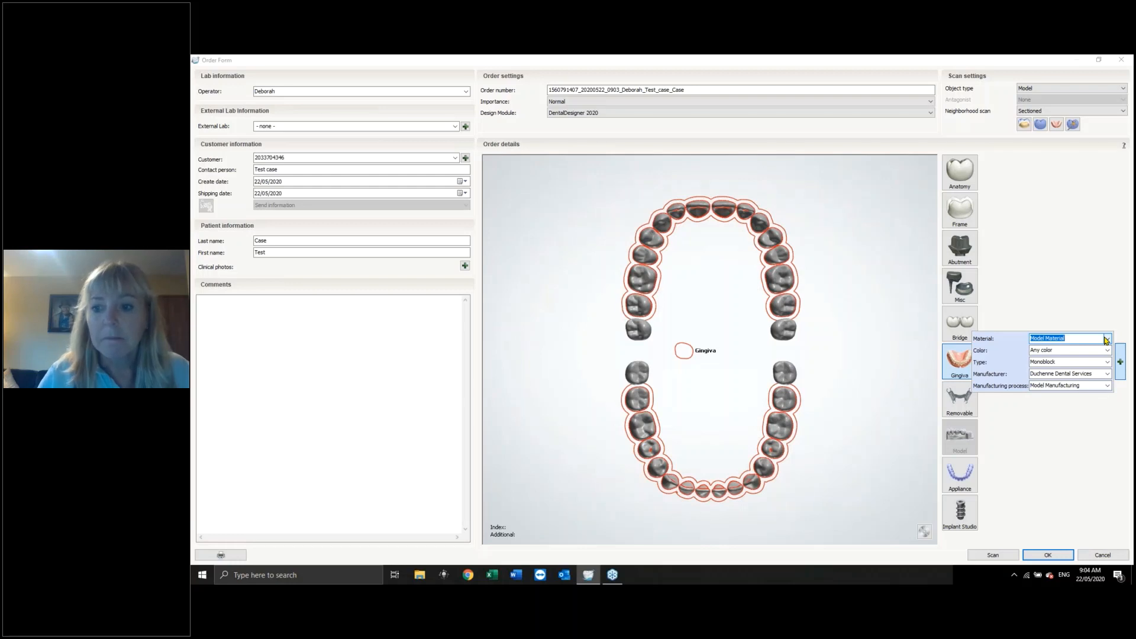
Add Anatomy artificial teeth to the selected arches with Model Material as the material.
{"action": "left_click", "coordinate": [960, 171]}
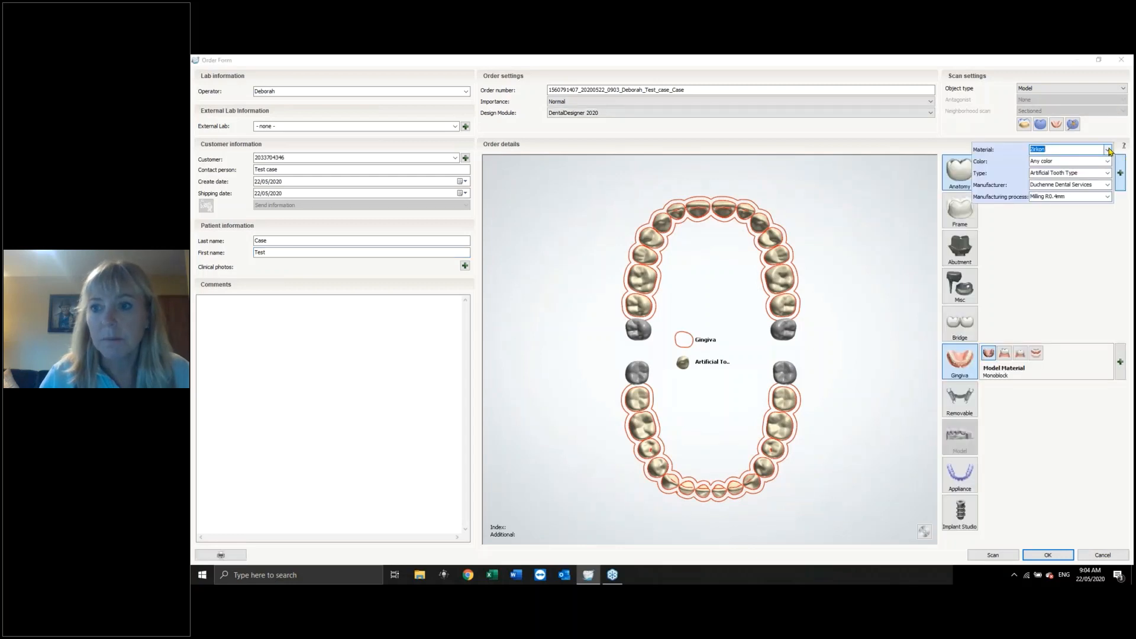
{"action": "left_click", "coordinate": [1107, 150]}
{"action": "left_click_drag", "start_coordinate": [1108, 177], "coordinate": [1109, 167]}
{"action": "left_click", "coordinate": [1069, 169]}
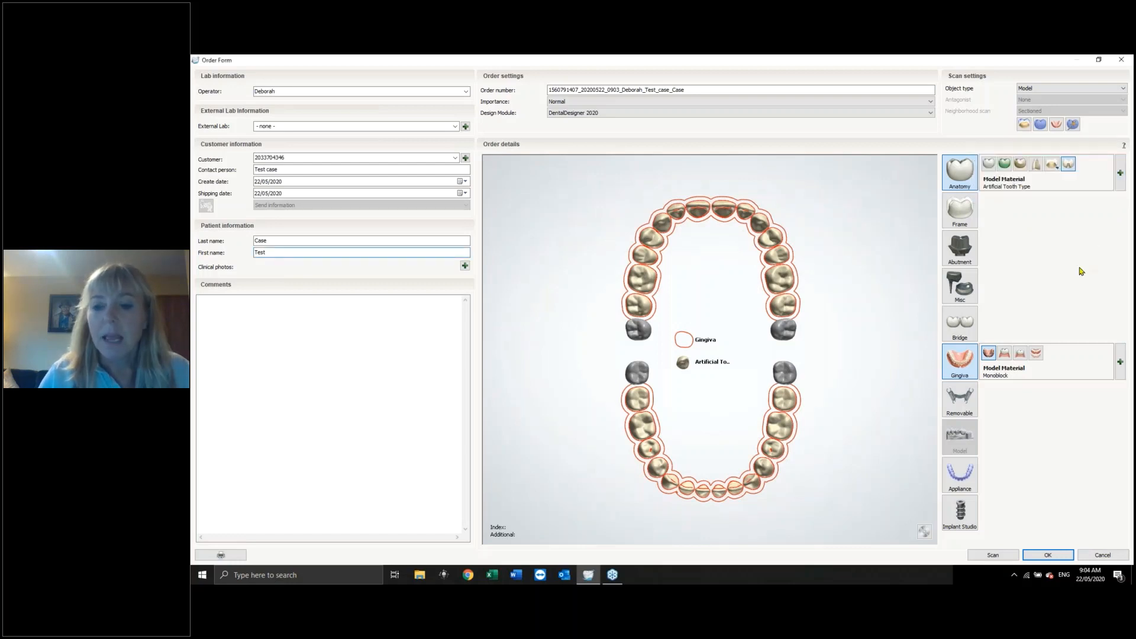
Join the teeth with Bridge connectors, then save the order and accept the CAD points warning.
{"action": "left_click", "coordinate": [962, 329]}
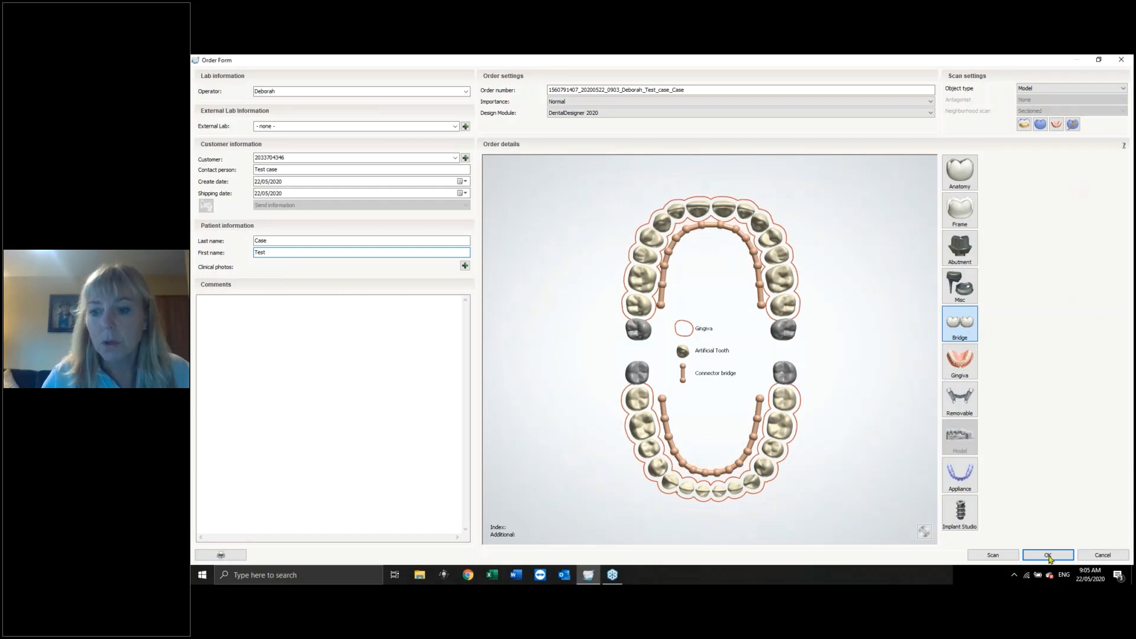
{"action": "left_click", "coordinate": [1066, 551]}
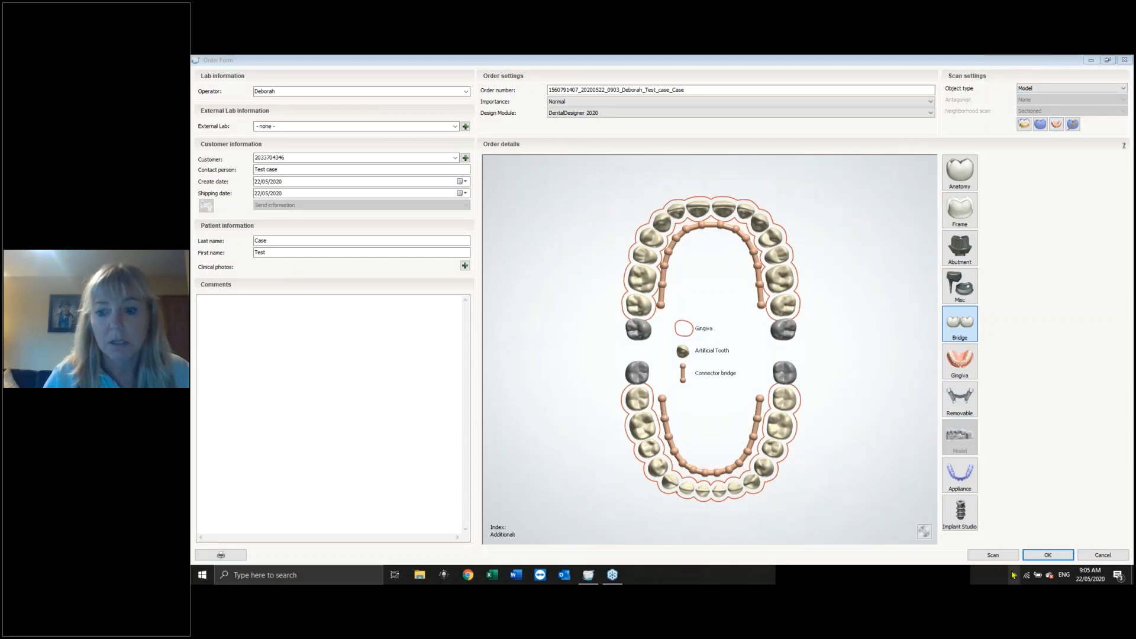
{"action": "left_click", "coordinate": [1045, 555]}
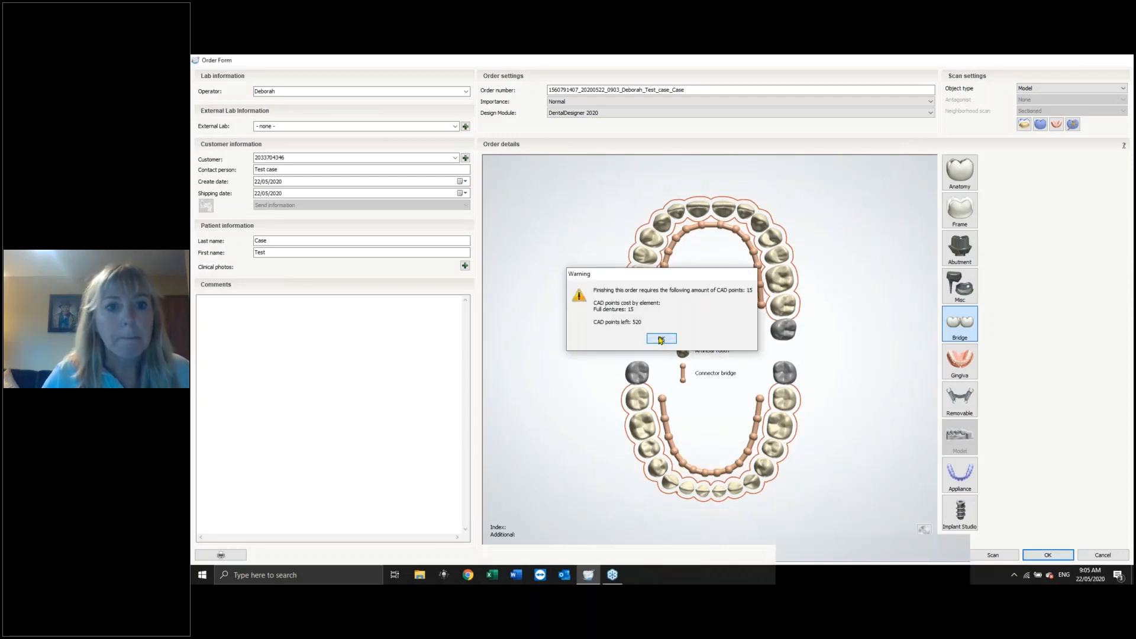
{"action": "left_click", "coordinate": [661, 339]}
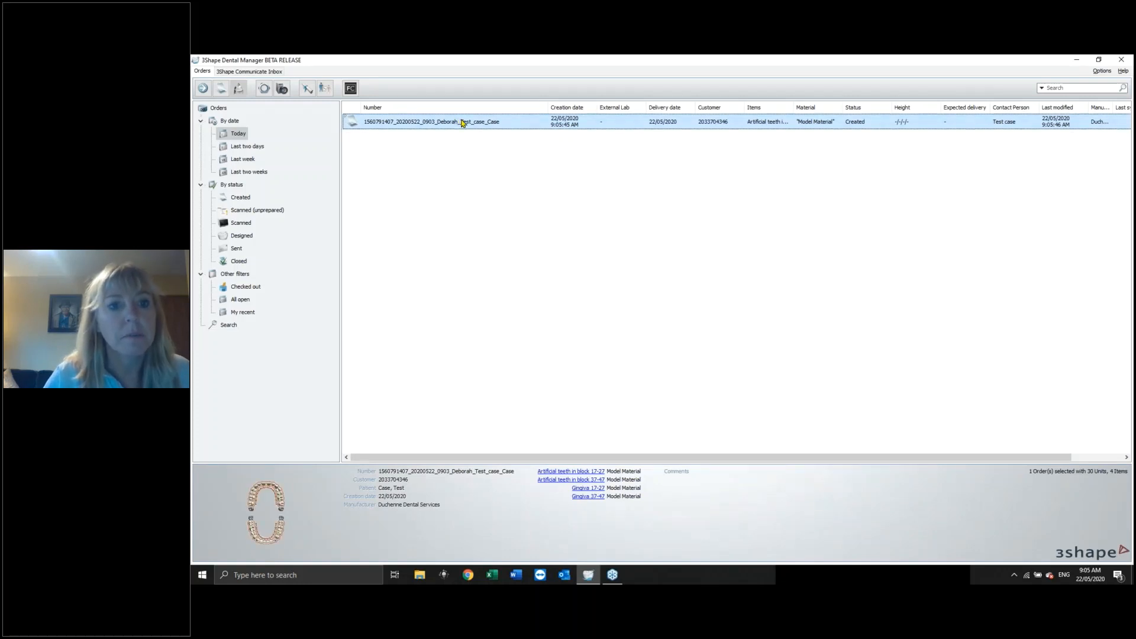
Import the Upper PreparationScan file as the order's upper jaw scan.
{"action": "right_click", "coordinate": [462, 123]}
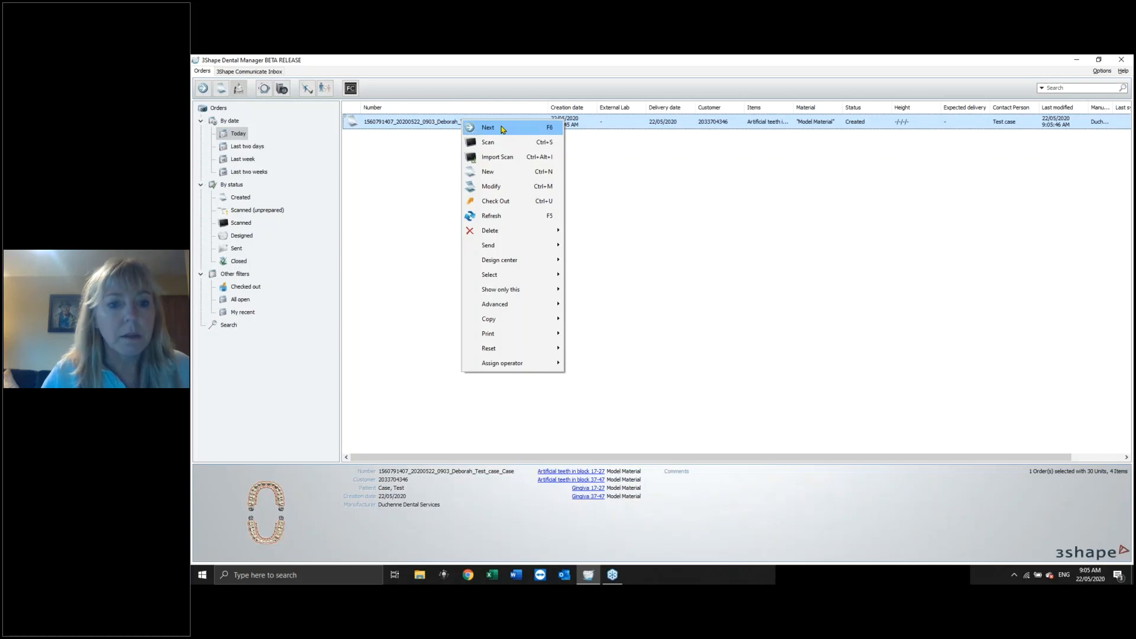
{"action": "left_click", "coordinate": [507, 158]}
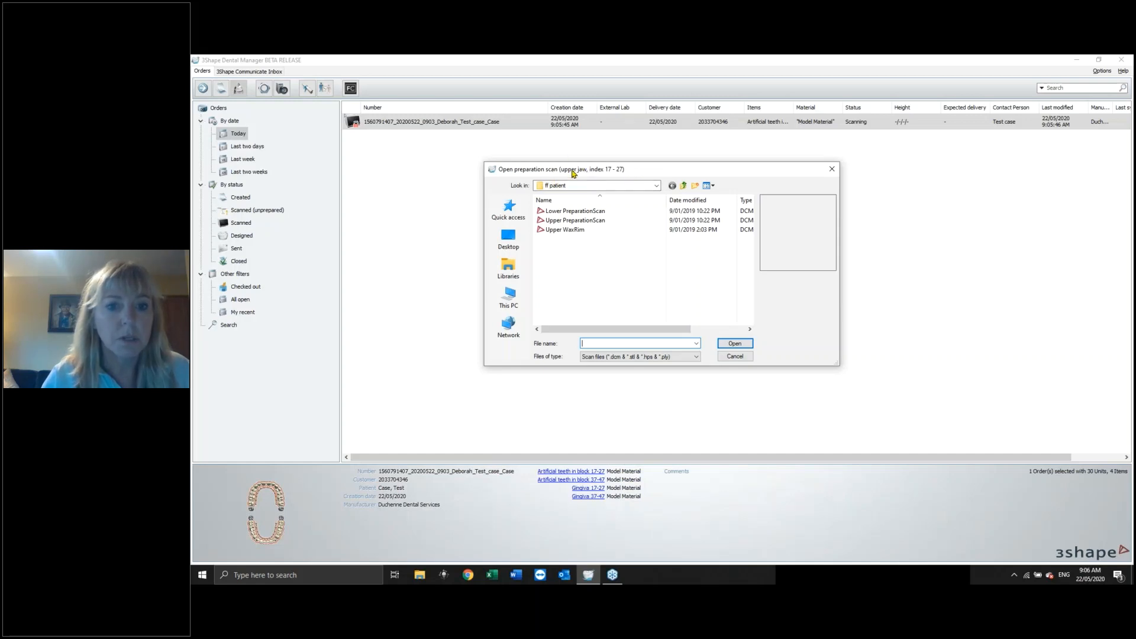
{"action": "left_click", "coordinate": [556, 220]}
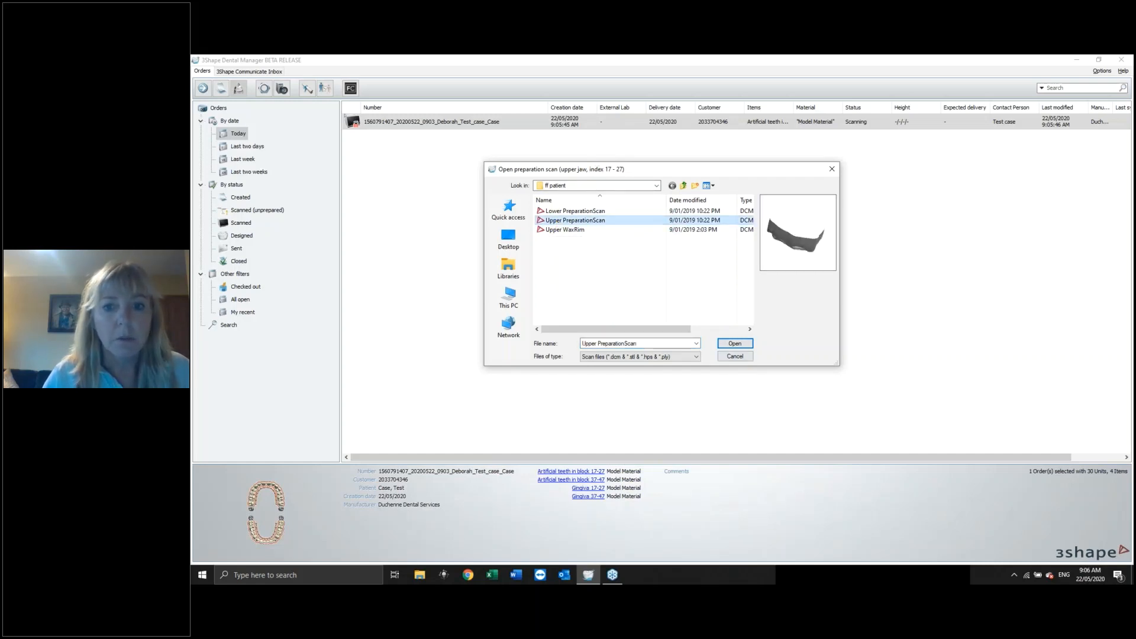
{"action": "left_click", "coordinate": [736, 343]}
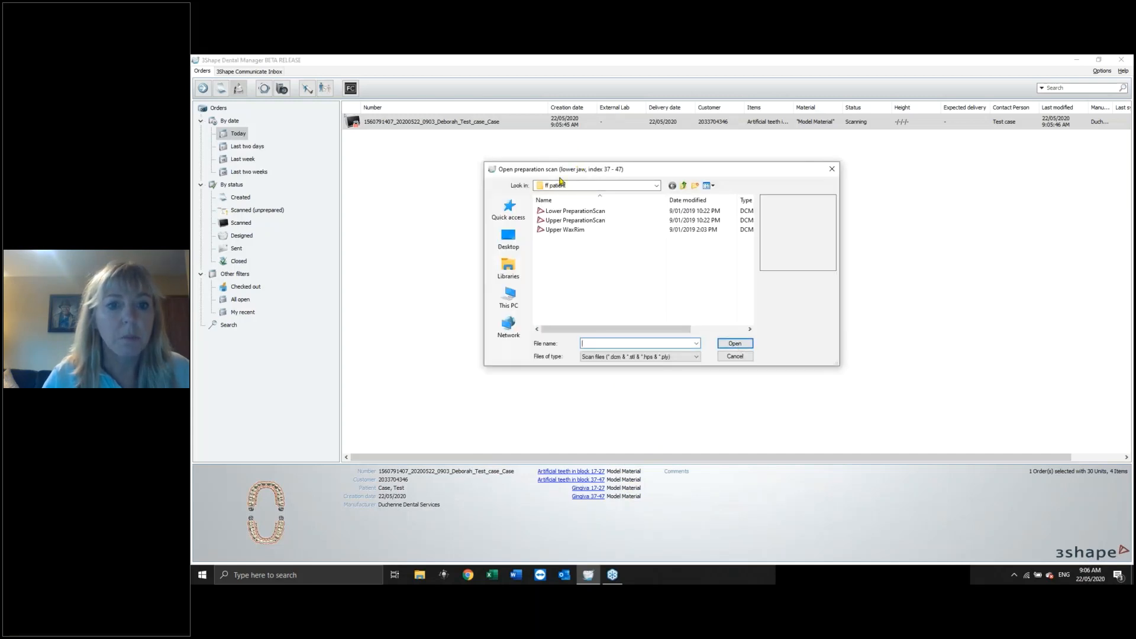
Import Lower PreparationScan as the lower jaw scan and Upper WaxRim as the wax rim scan.
{"action": "left_click", "coordinate": [577, 213]}
{"action": "left_click", "coordinate": [738, 345]}
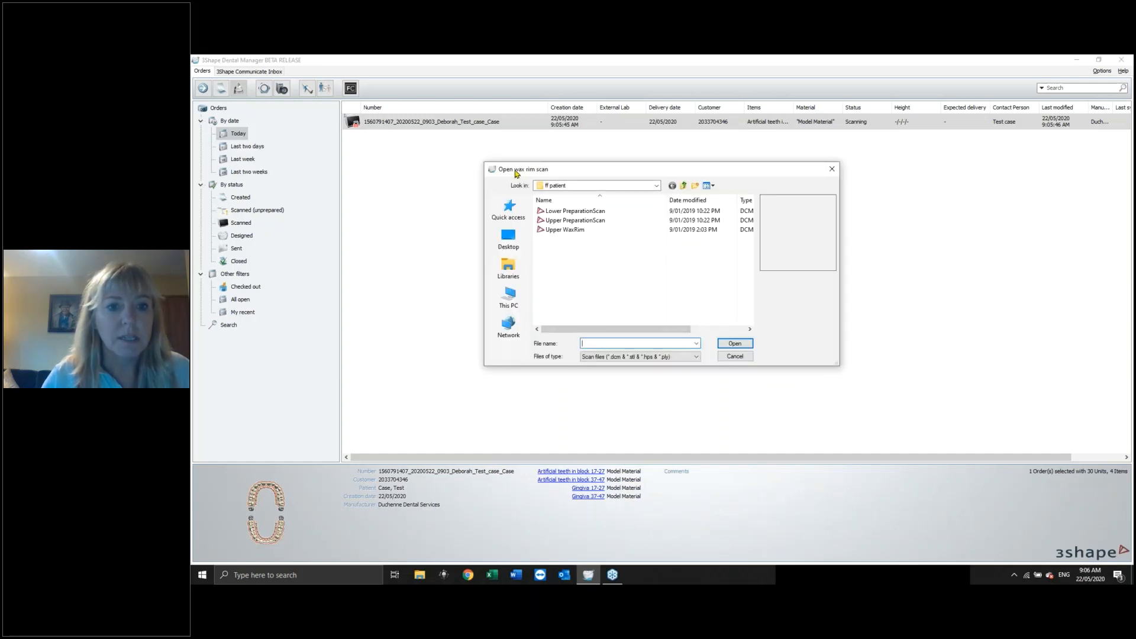
{"action": "left_click", "coordinate": [569, 230]}
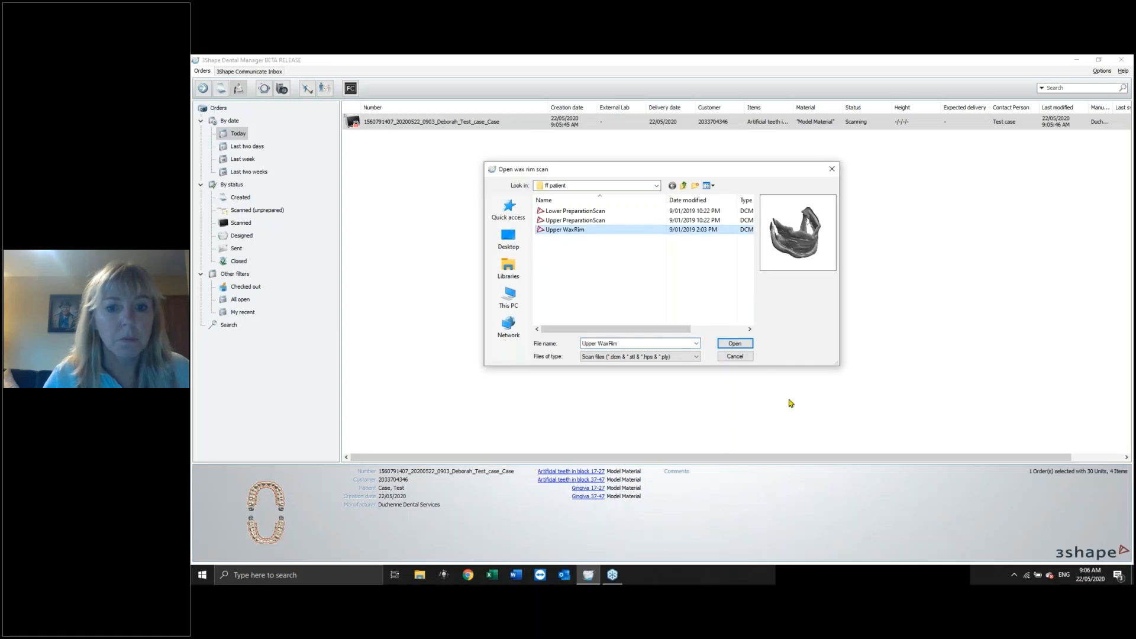
{"action": "left_click", "coordinate": [747, 346]}
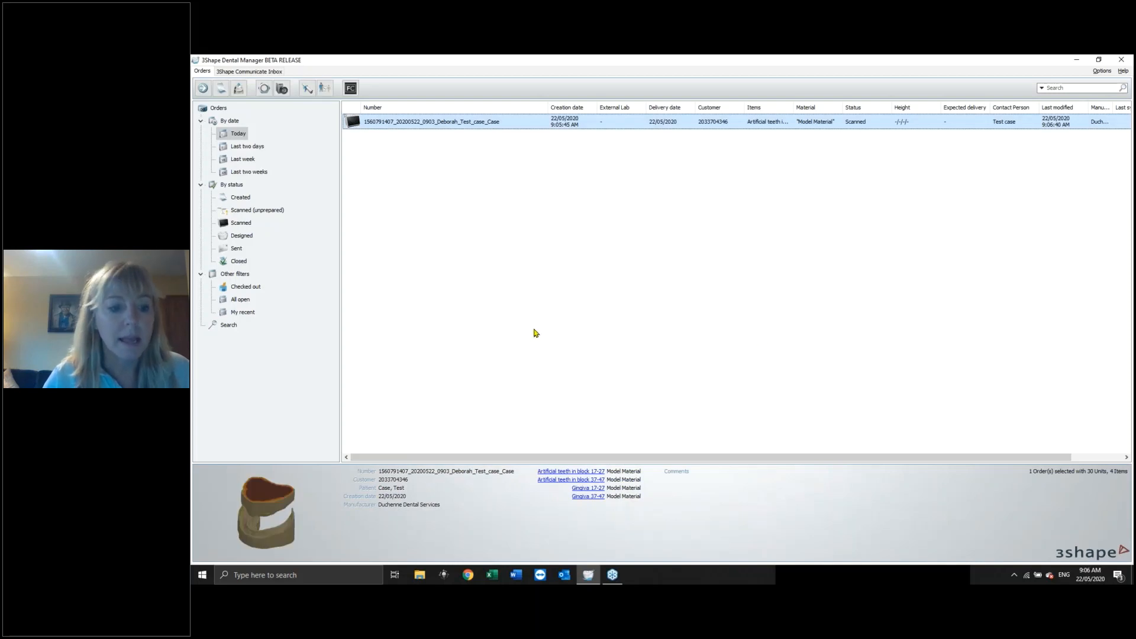
{"action": "right_click", "coordinate": [506, 123]}
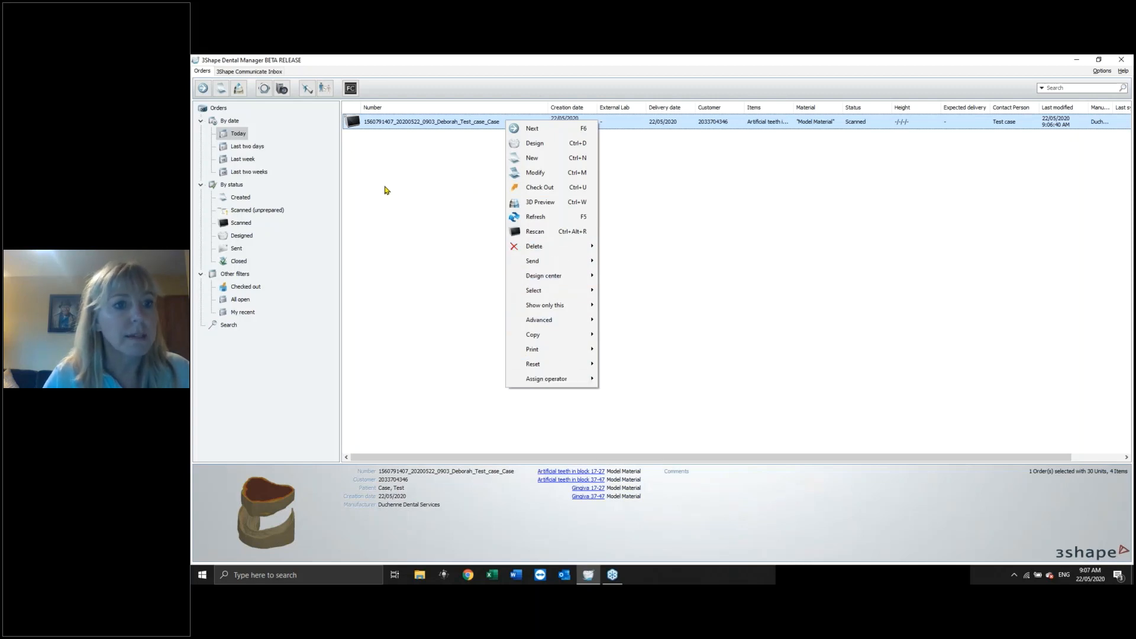
{"action": "left_click", "coordinate": [459, 185]}
{"action": "left_click", "coordinate": [459, 185]}
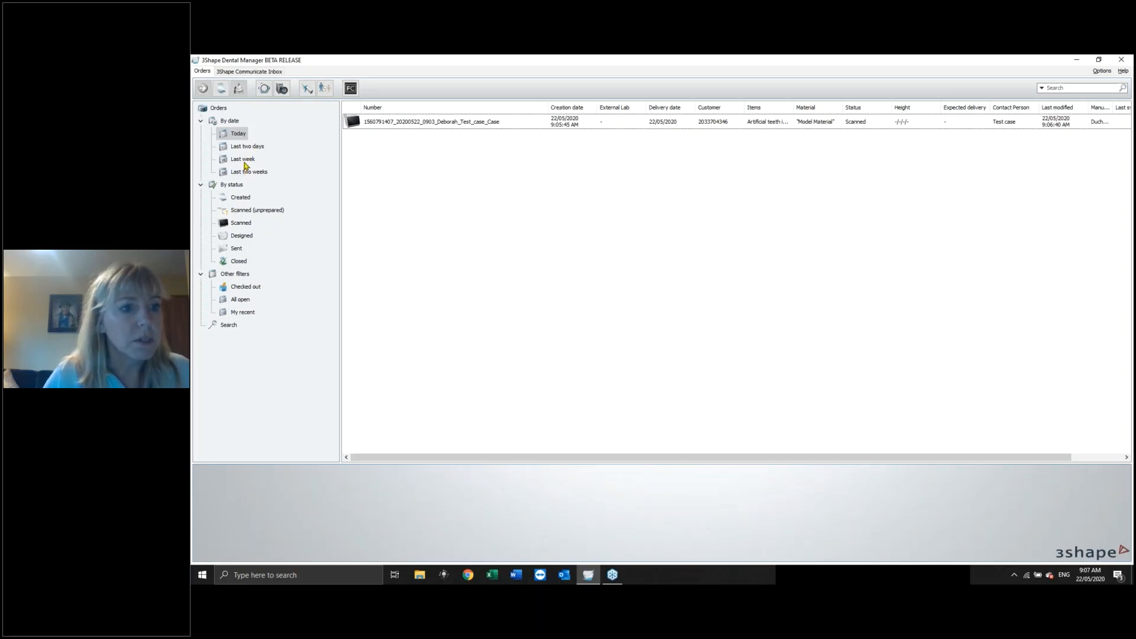
Open the designed order from the last two days for redesign, accepting the licence terms.
{"action": "left_click", "coordinate": [251, 147]}
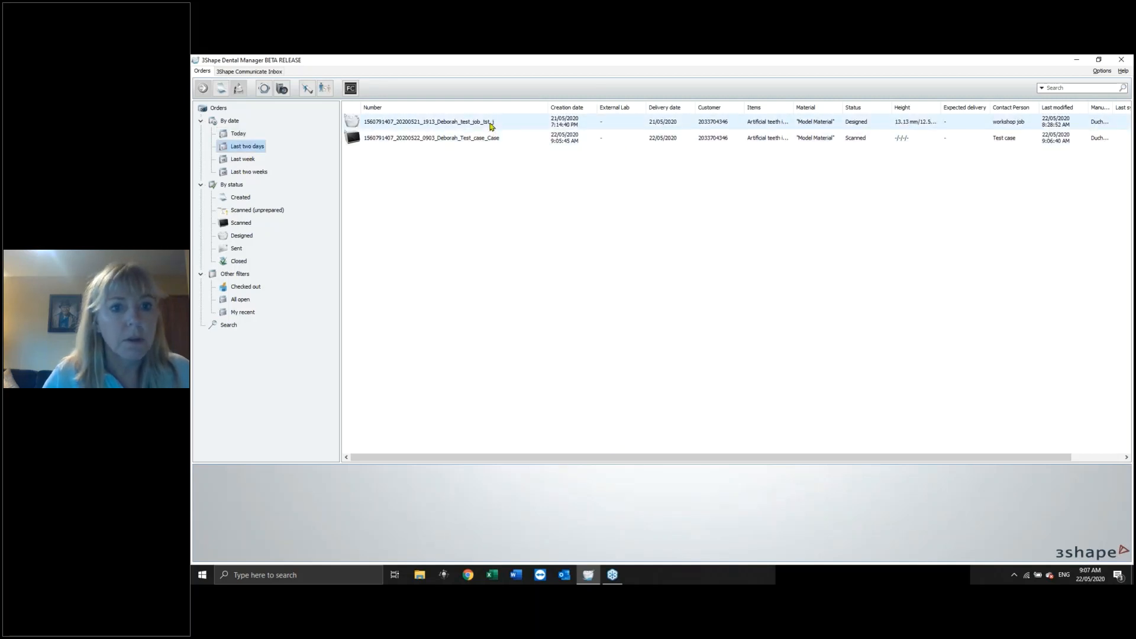
{"action": "right_click", "coordinate": [490, 122]}
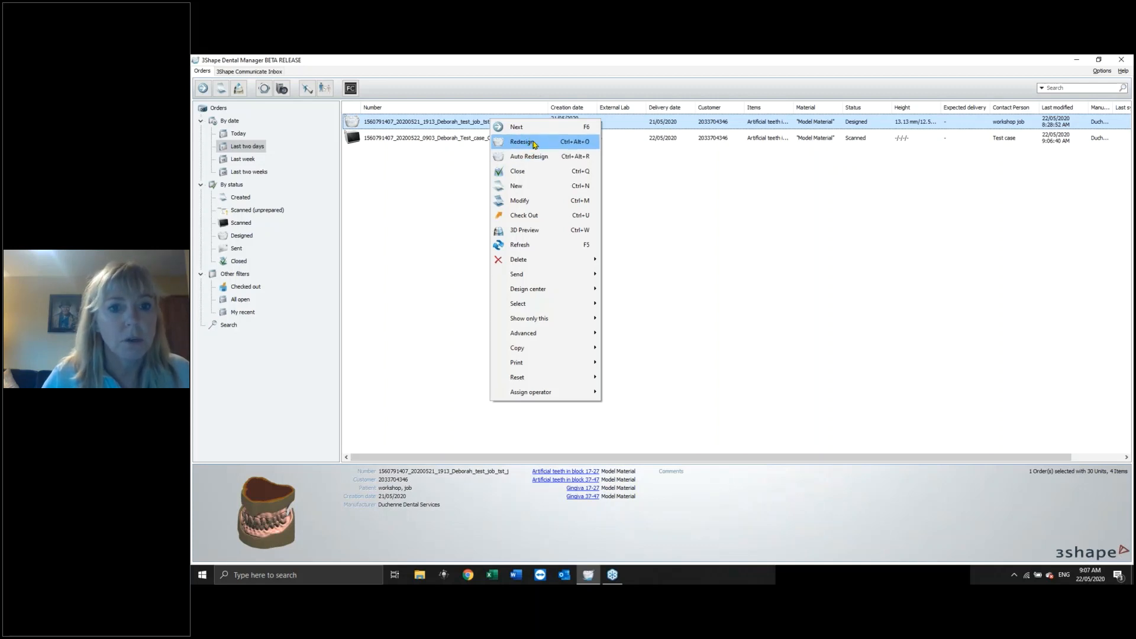
{"action": "left_click", "coordinate": [533, 142]}
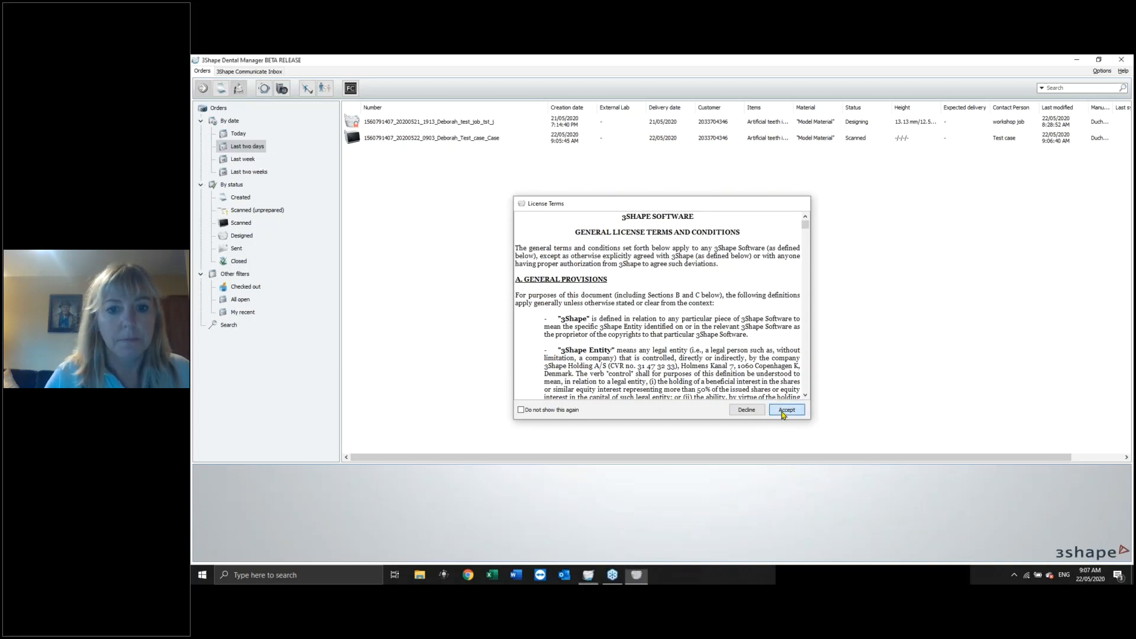
{"action": "left_click", "coordinate": [782, 412]}
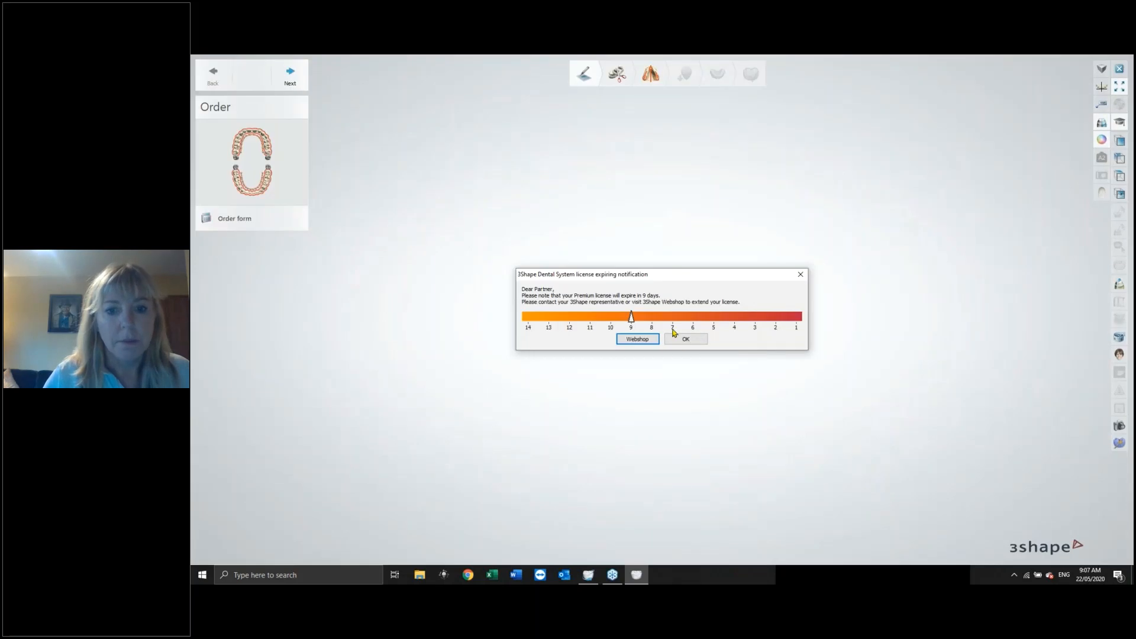
{"action": "left_click", "coordinate": [685, 338]}
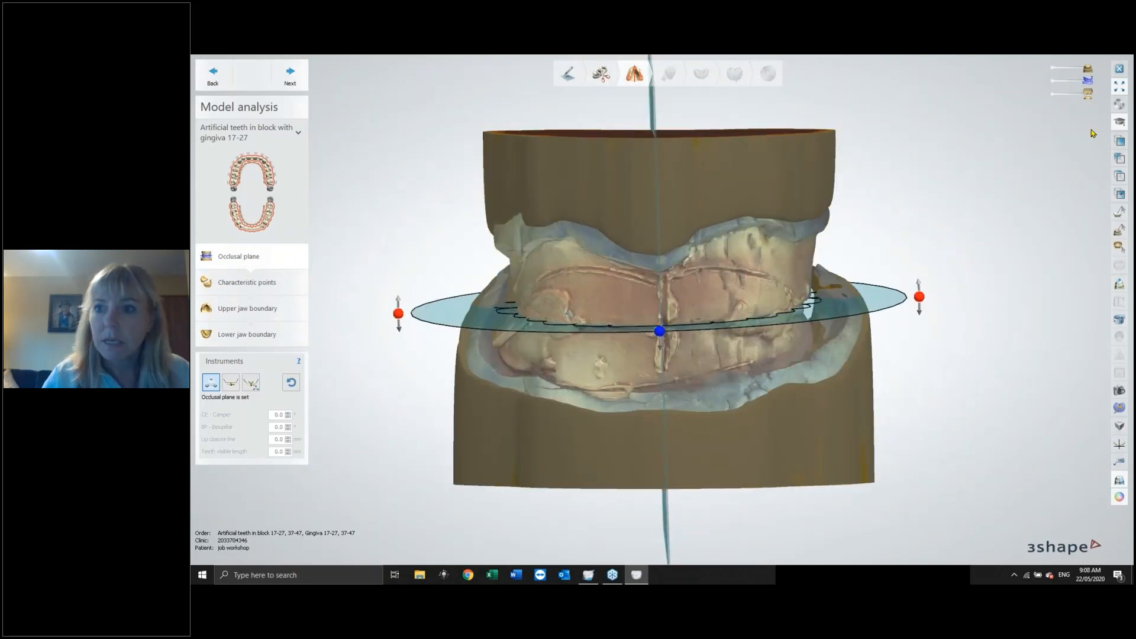
Inspect the scans around the occlusal plane, showing and hiding the wax rim and jaw scans while orbiting the model.
{"action": "left_click", "coordinate": [1088, 69]}
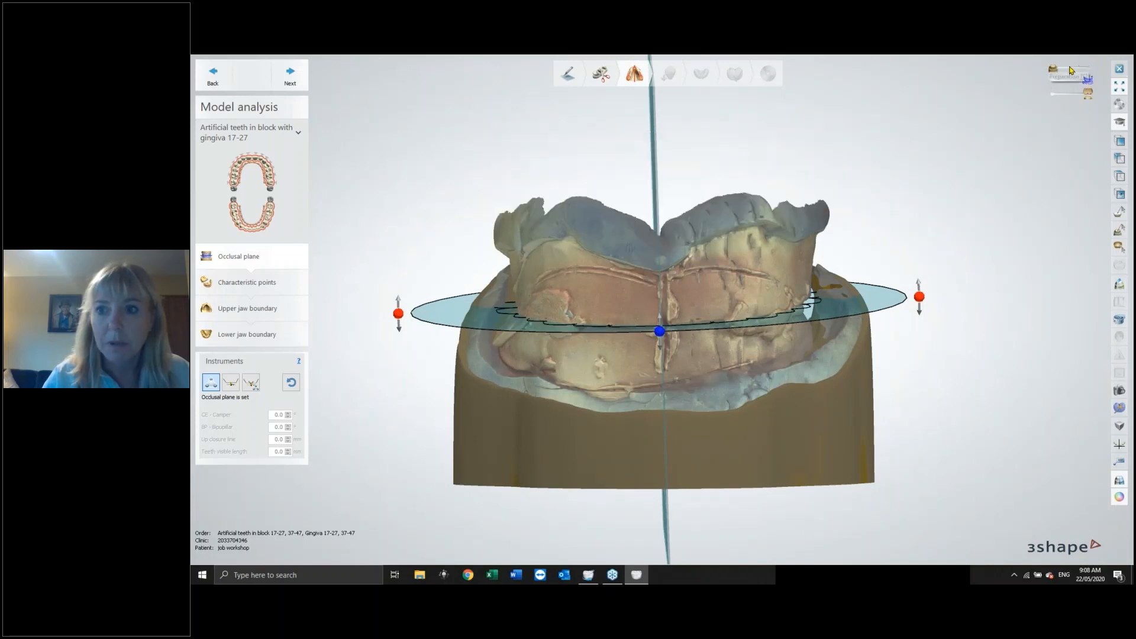
{"action": "left_click", "coordinate": [1088, 69]}
{"action": "left_click", "coordinate": [1089, 81]}
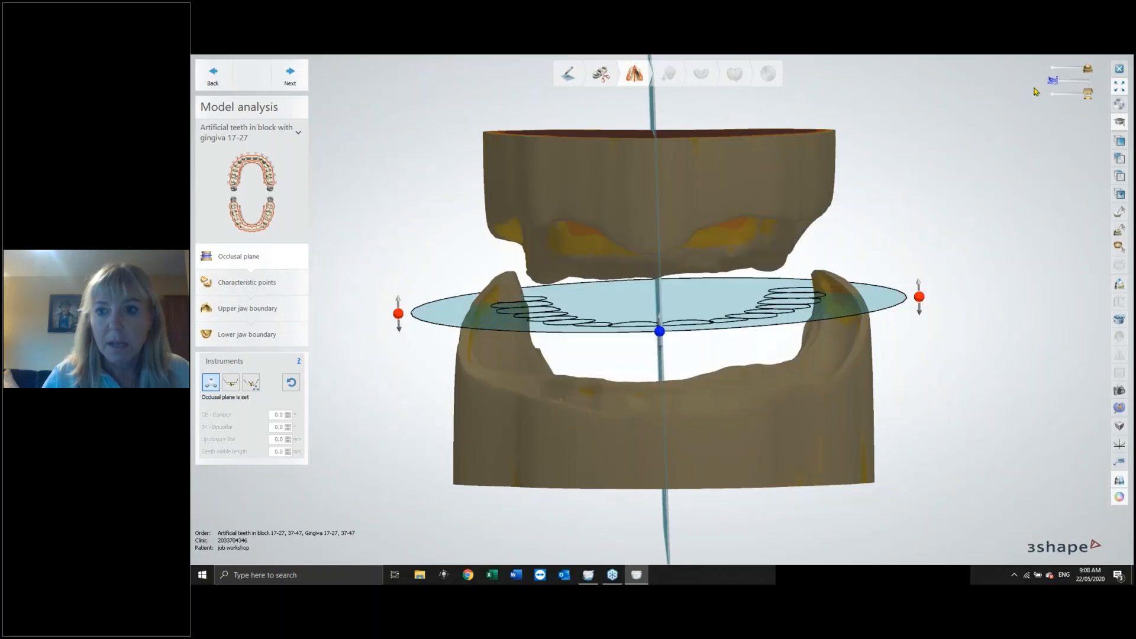
{"action": "left_click", "coordinate": [1089, 81]}
{"action": "mouse_move", "coordinate": [1089, 95]}
{"action": "left_mouse_down"}
{"action": "mouse_move", "coordinate": [1058, 95]}
{"action": "mouse_move", "coordinate": [1090, 94]}
{"action": "left_mouse_up"}
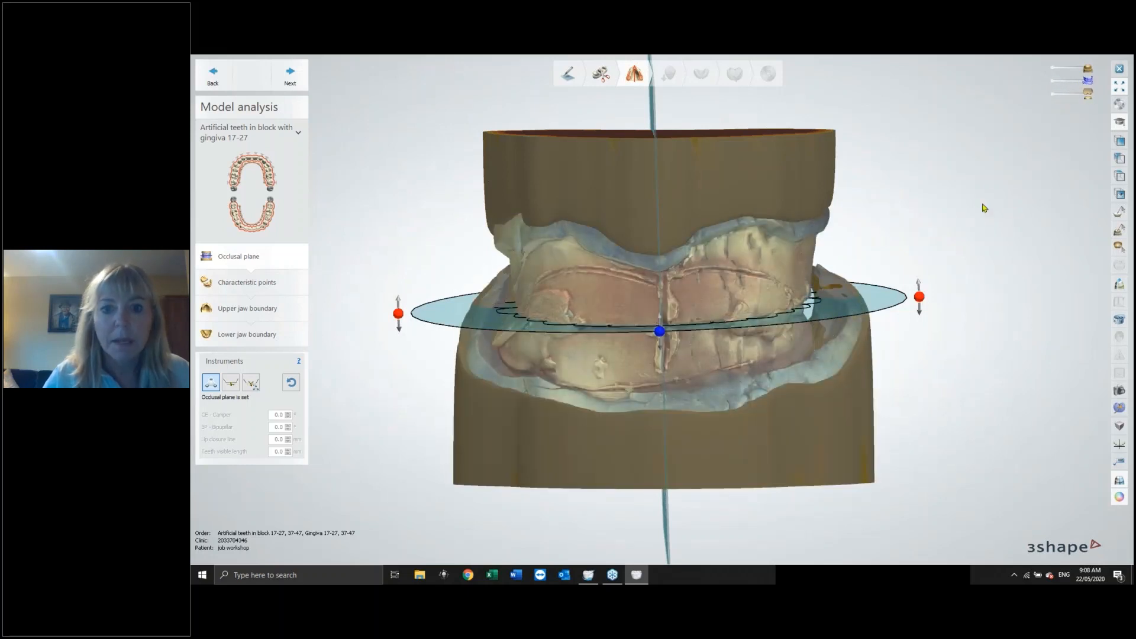
{"action": "mouse_move", "coordinate": [967, 141]}
{"action": "right_mouse_down"}
{"action": "mouse_move", "coordinate": [969, 157]}
{"action": "mouse_move", "coordinate": [967, 147]}
{"action": "right_mouse_up"}
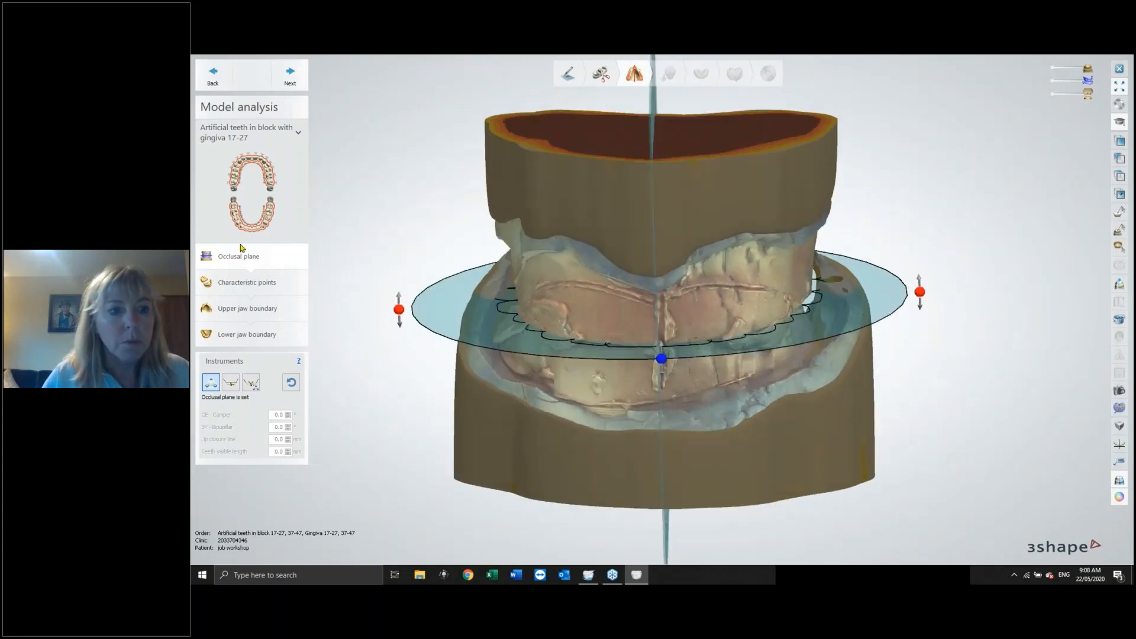
{"action": "right_click_drag", "start_coordinate": [507, 420], "coordinate": [701, 419]}
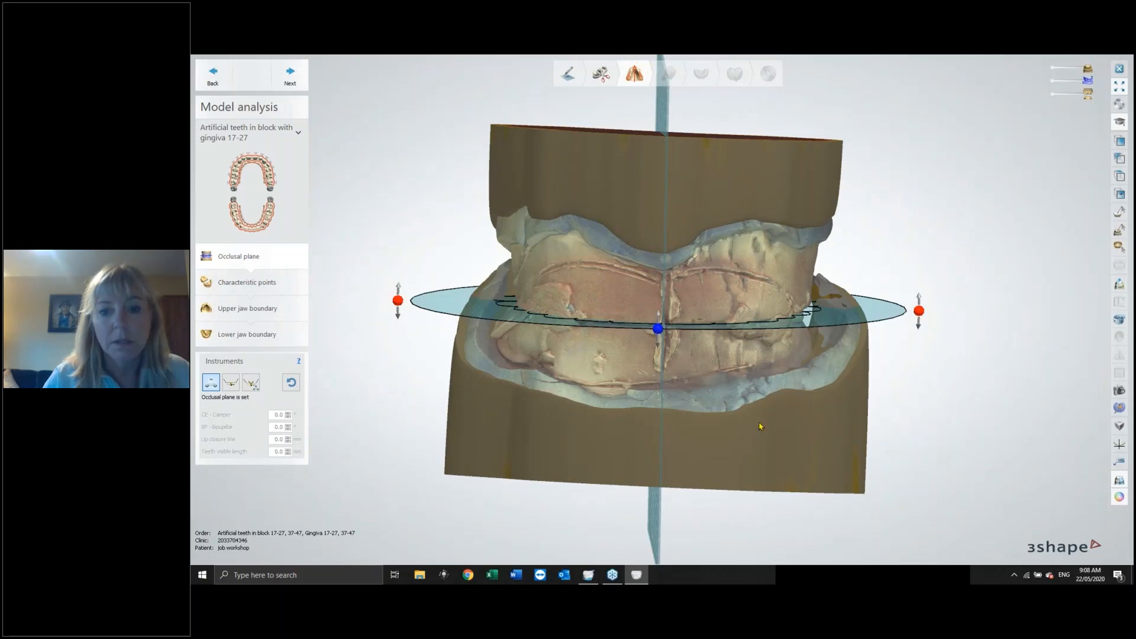
{"action": "right_click_drag", "start_coordinate": [761, 426], "coordinate": [759, 429]}
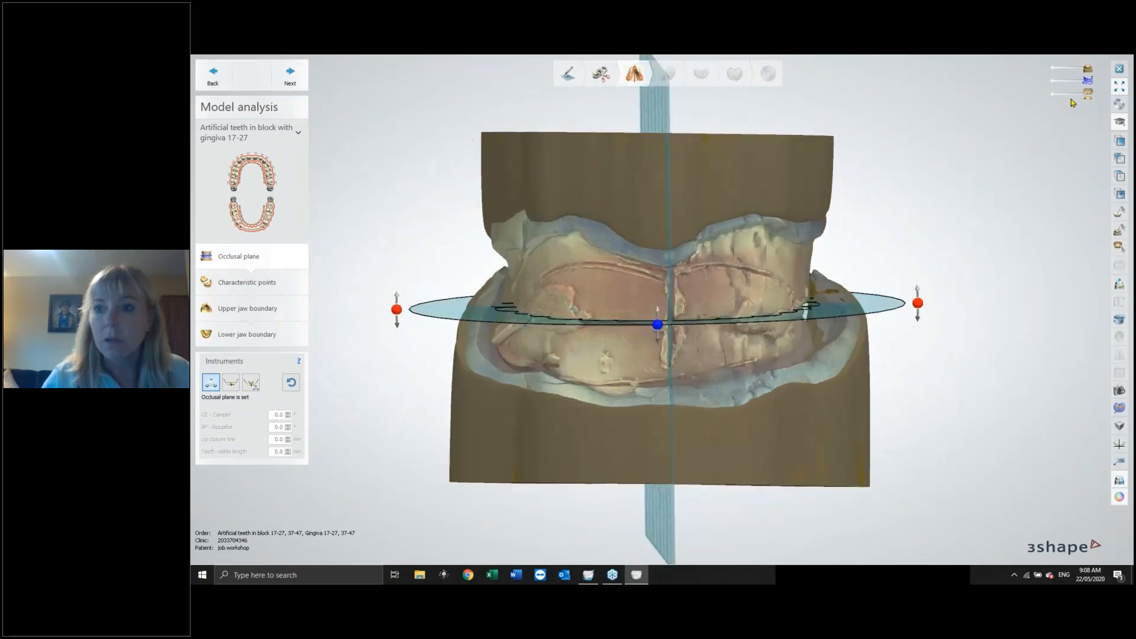
{"action": "left_click", "coordinate": [1055, 96]}
{"action": "right_click_drag", "start_coordinate": [905, 363], "coordinate": [690, 343]}
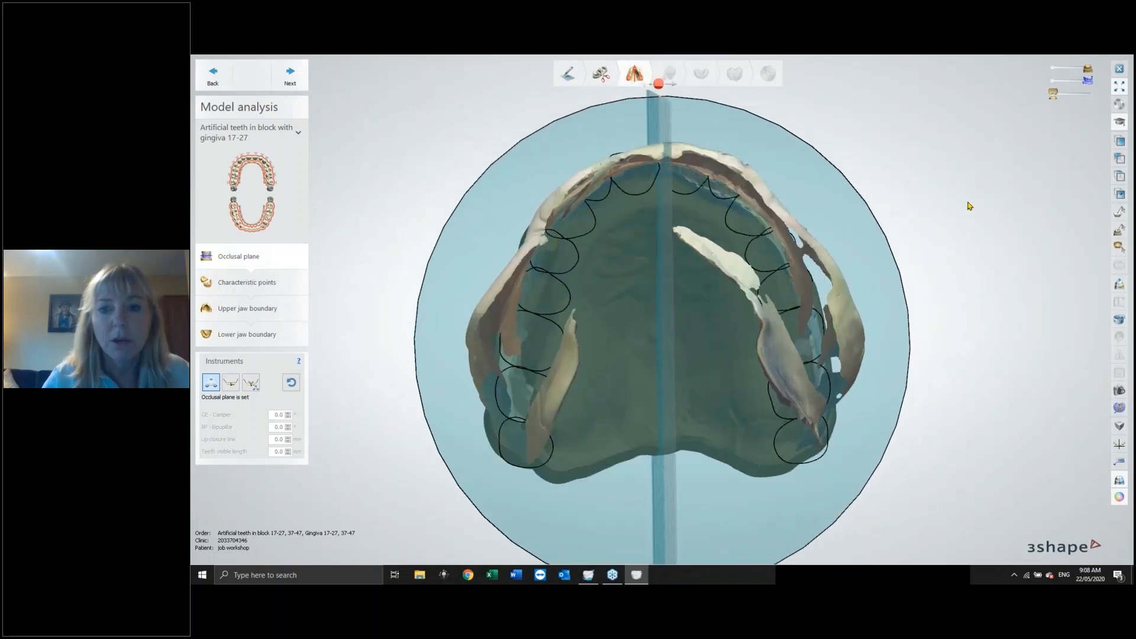
{"action": "right_click_drag", "start_coordinate": [970, 227], "coordinate": [968, 259]}
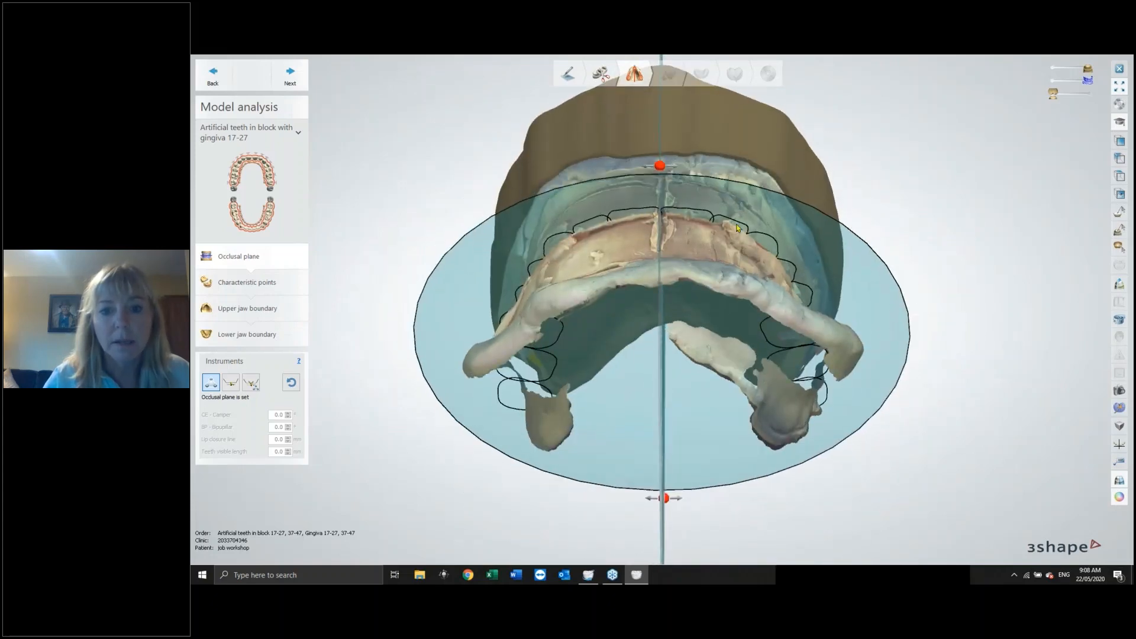
{"action": "right_click_drag", "start_coordinate": [737, 228], "coordinate": [671, 288]}
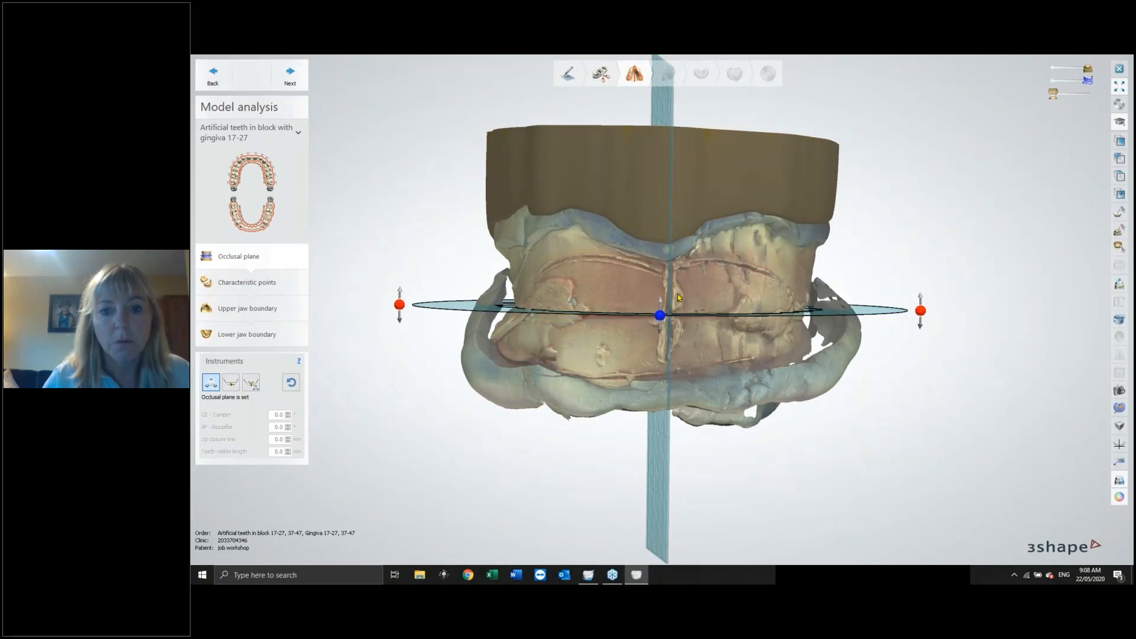
{"action": "mouse_move", "coordinate": [933, 247]}
{"action": "right_mouse_down"}
{"action": "mouse_move", "coordinate": [928, 255]}
{"action": "mouse_move", "coordinate": [931, 244]}
{"action": "right_mouse_up"}
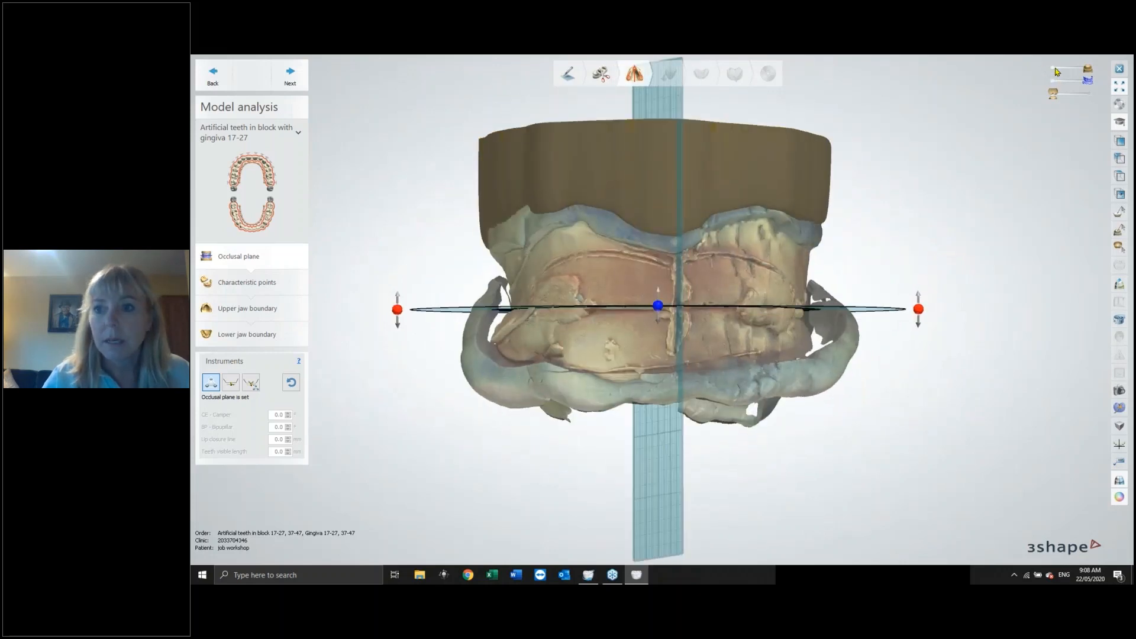
Hide the wax rim and each jaw scan in turn to compare the upper and lower jaws against the occlusal plane.
{"action": "left_click", "coordinate": [1057, 72]}
{"action": "left_click", "coordinate": [1091, 70]}
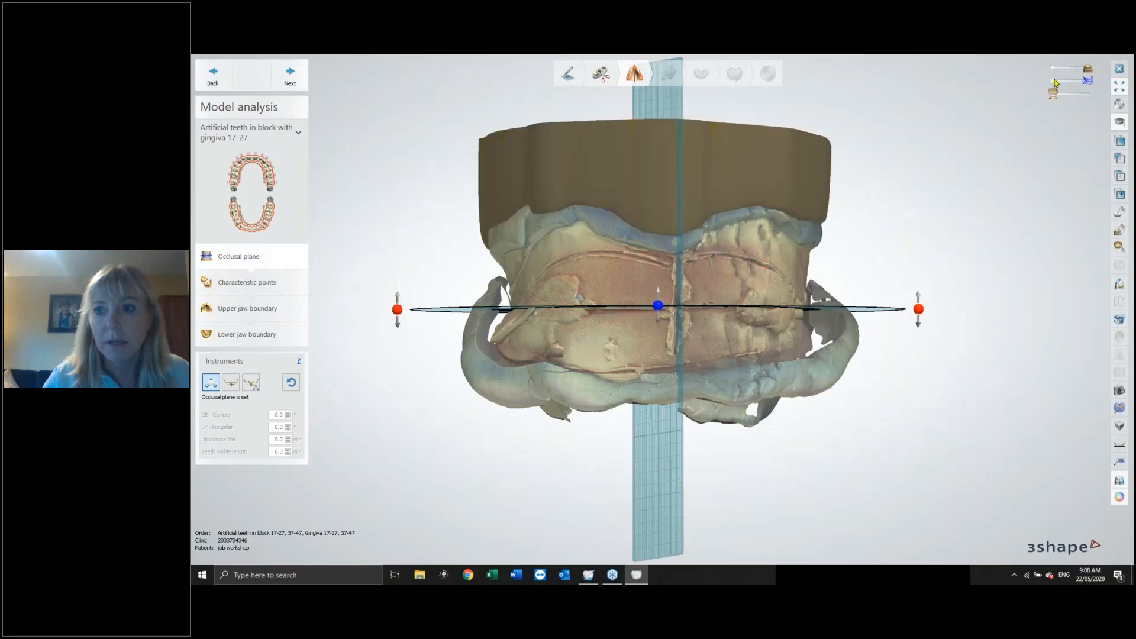
{"action": "left_click", "coordinate": [1052, 80]}
{"action": "left_click", "coordinate": [1068, 94]}
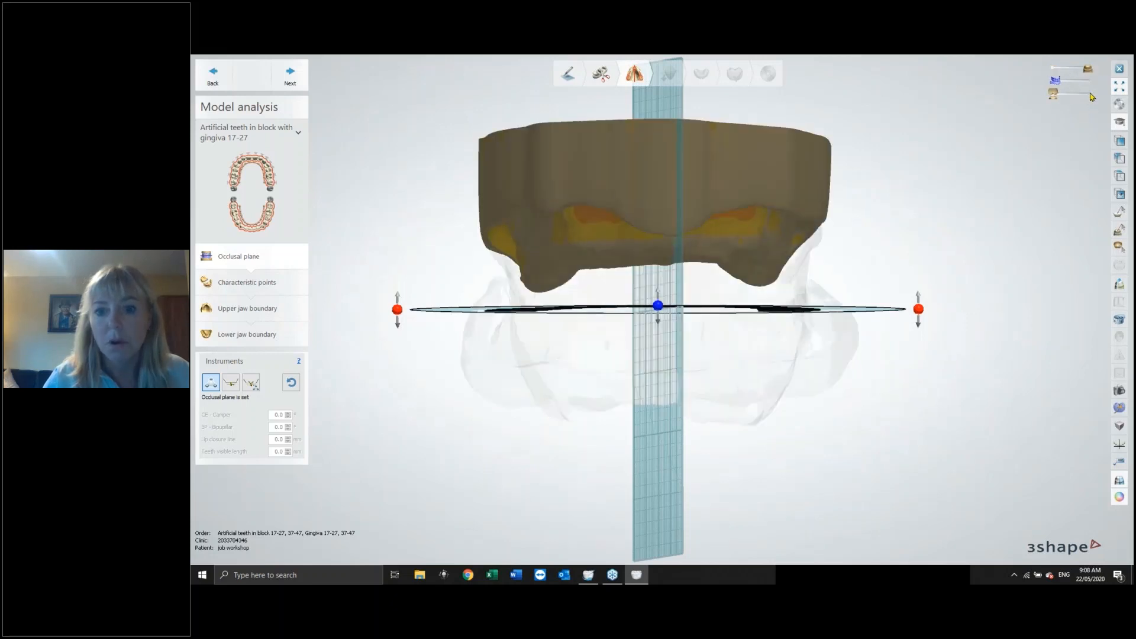
{"action": "left_click", "coordinate": [1091, 95]}
{"action": "right_click_drag", "start_coordinate": [971, 208], "coordinate": [970, 212]}
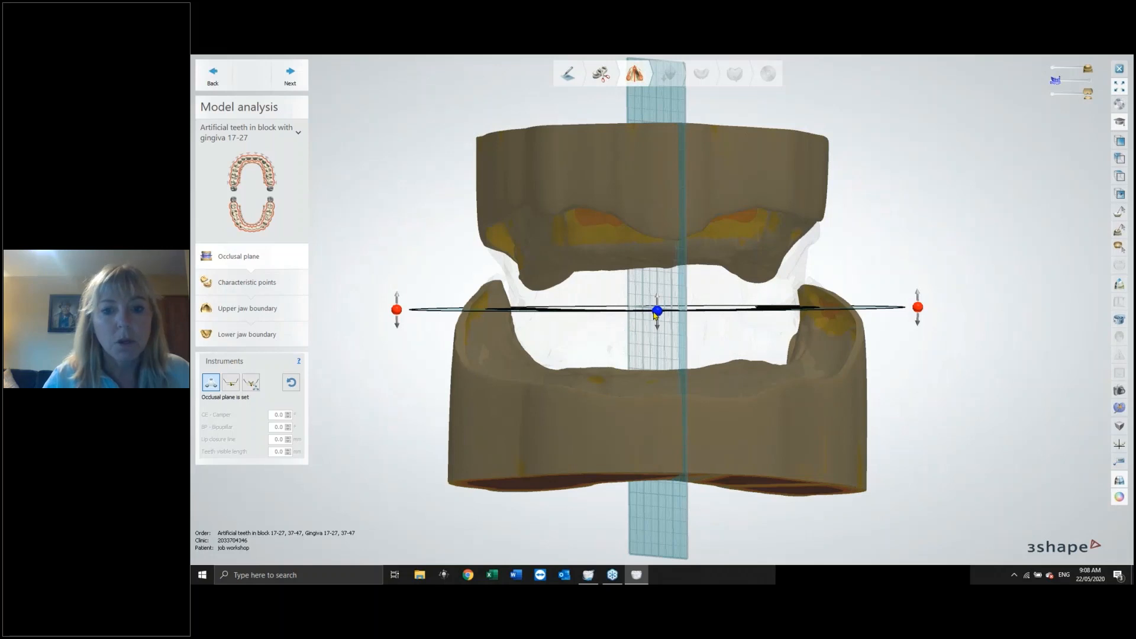
{"action": "left_click_drag", "start_coordinate": [657, 311], "coordinate": [657, 311]}
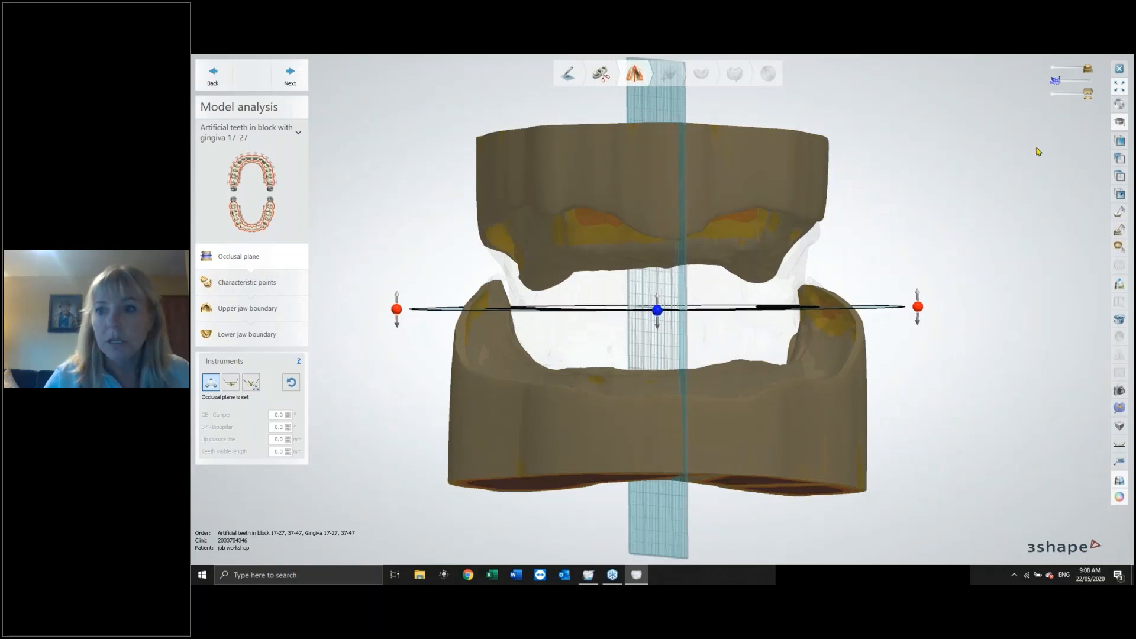
{"action": "left_click", "coordinate": [1089, 81]}
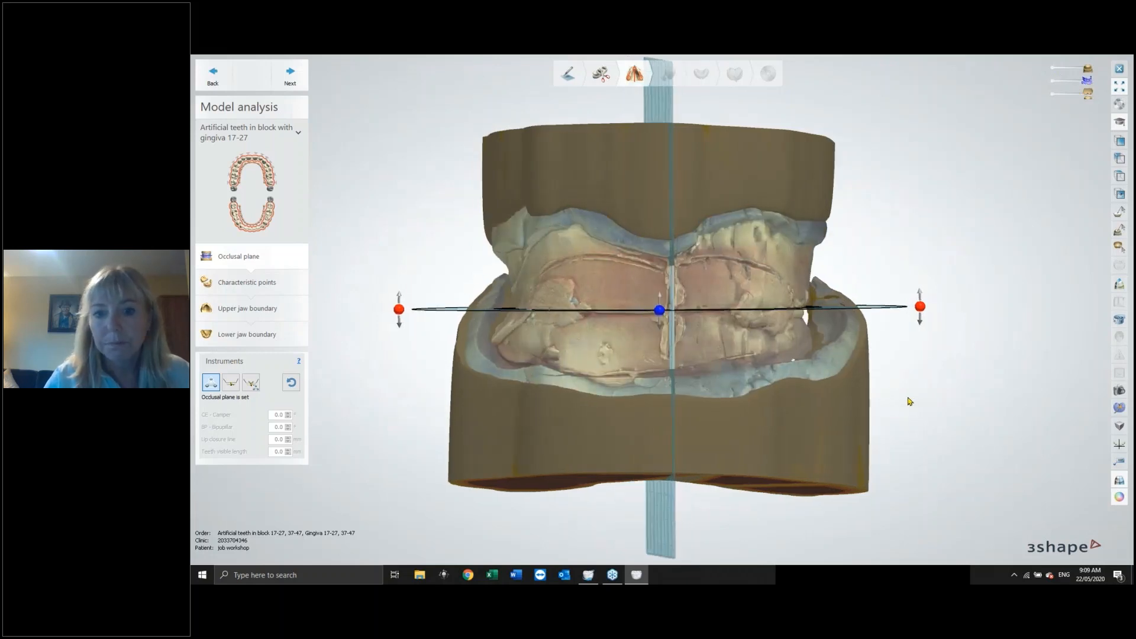
{"action": "right_click_drag", "start_coordinate": [910, 402], "coordinate": [903, 407]}
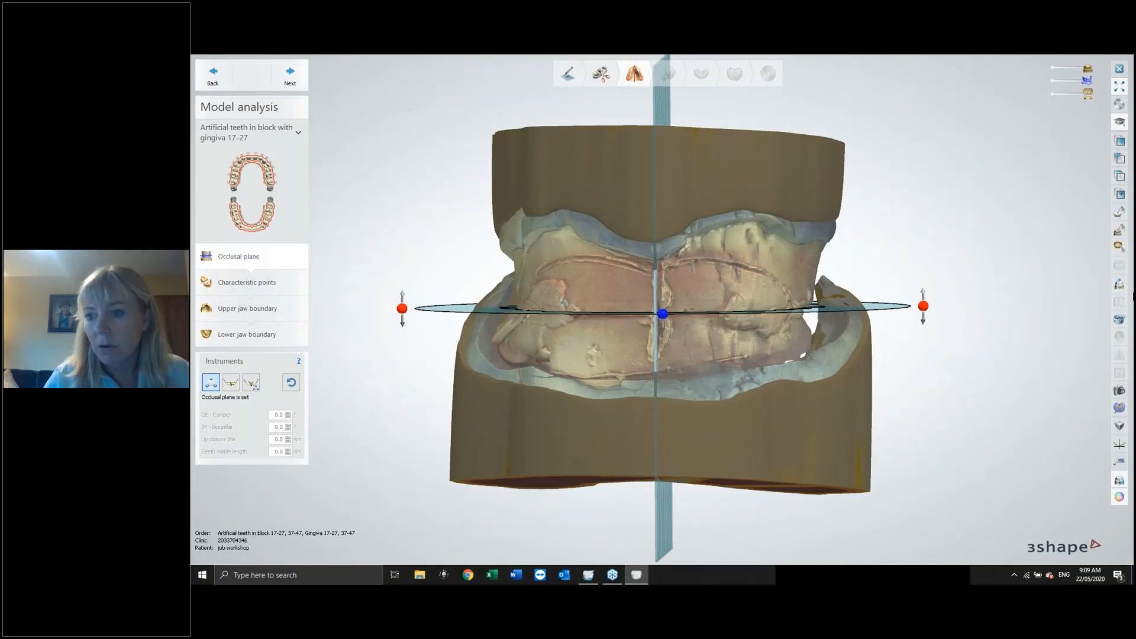
Open a 2D cross section through the front of the model, measure the distance between the upper and lower jaws, and close it.
{"action": "left_click", "coordinate": [1120, 285]}
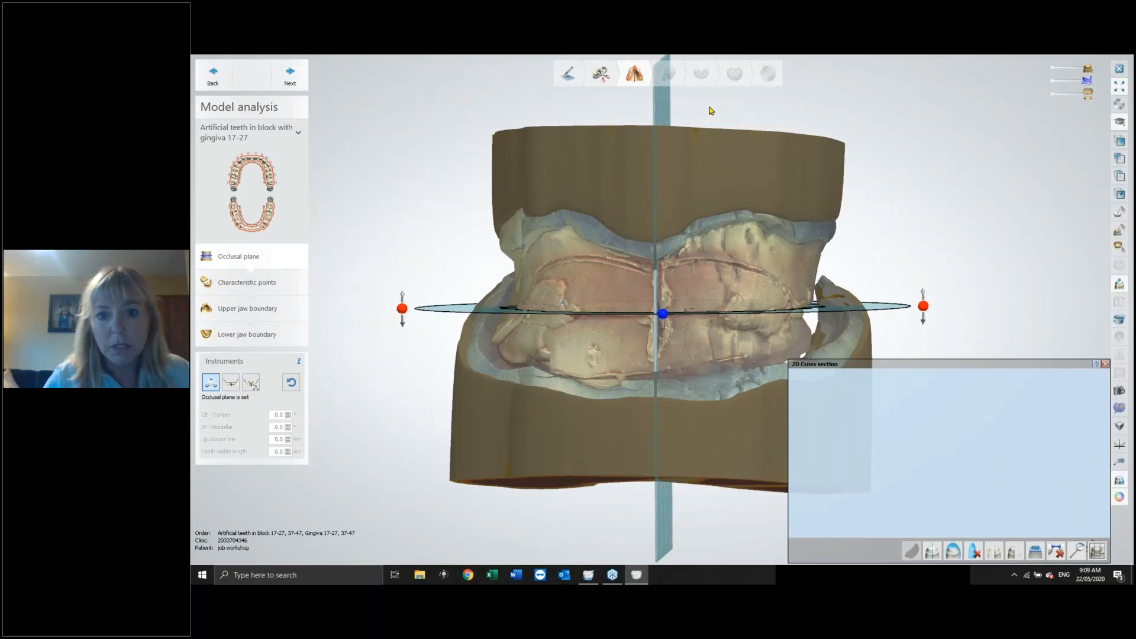
{"action": "mouse_move", "coordinate": [700, 105]}
{"action": "left_mouse_down"}
{"action": "mouse_move", "coordinate": [716, 342]}
{"action": "mouse_move", "coordinate": [698, 369]}
{"action": "left_mouse_up"}
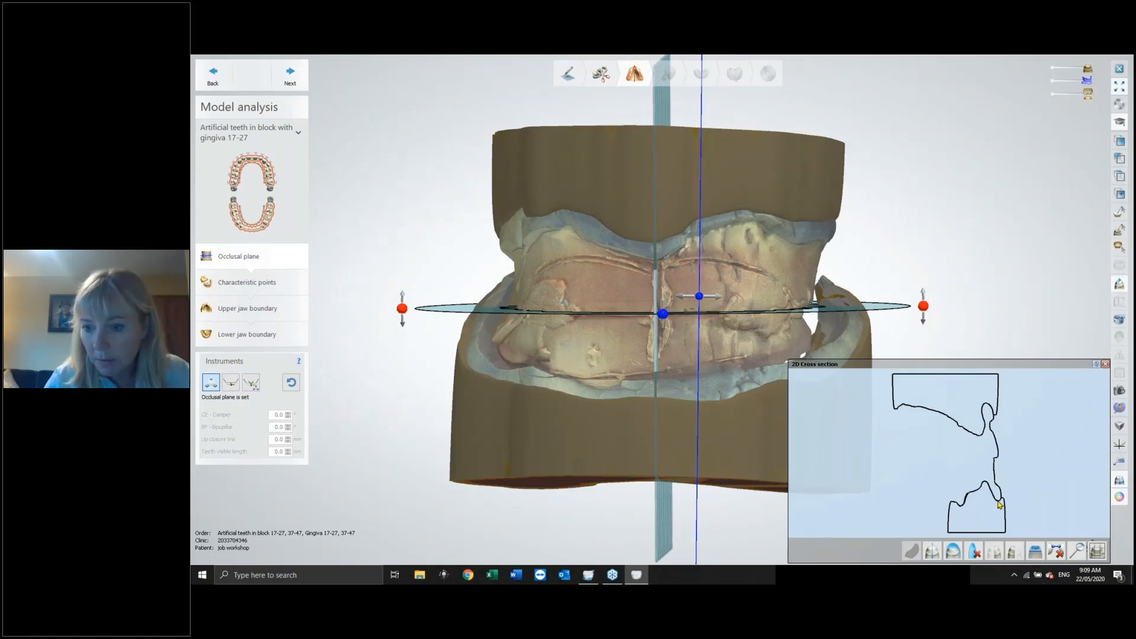
{"action": "left_click_drag", "start_coordinate": [986, 405], "coordinate": [999, 501]}
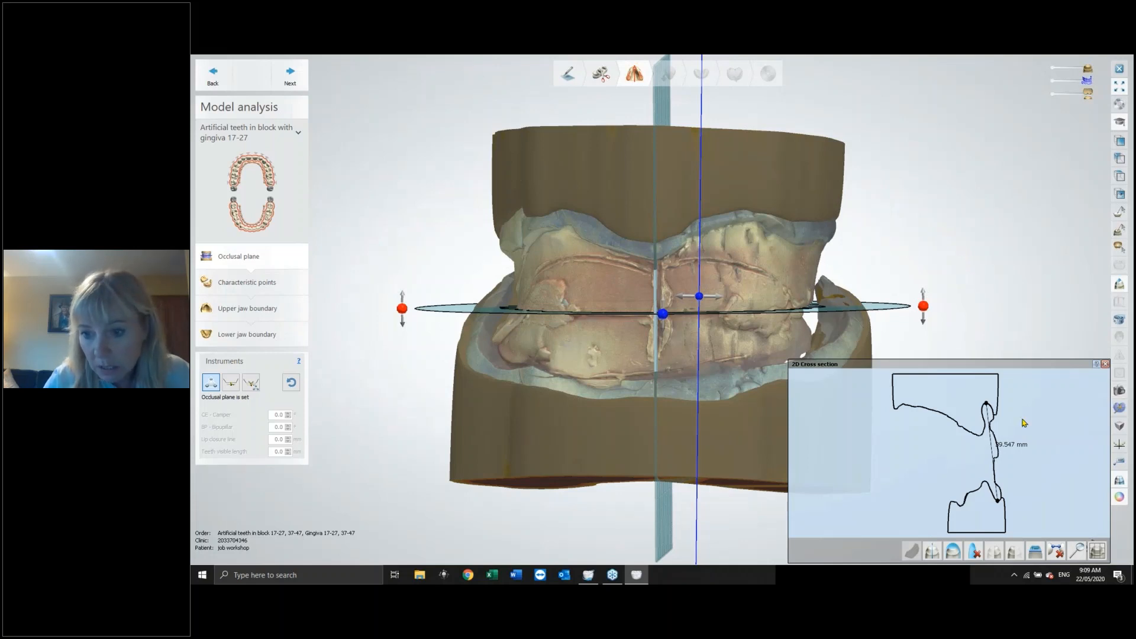
{"action": "left_click_drag", "start_coordinate": [987, 404], "coordinate": [981, 439]}
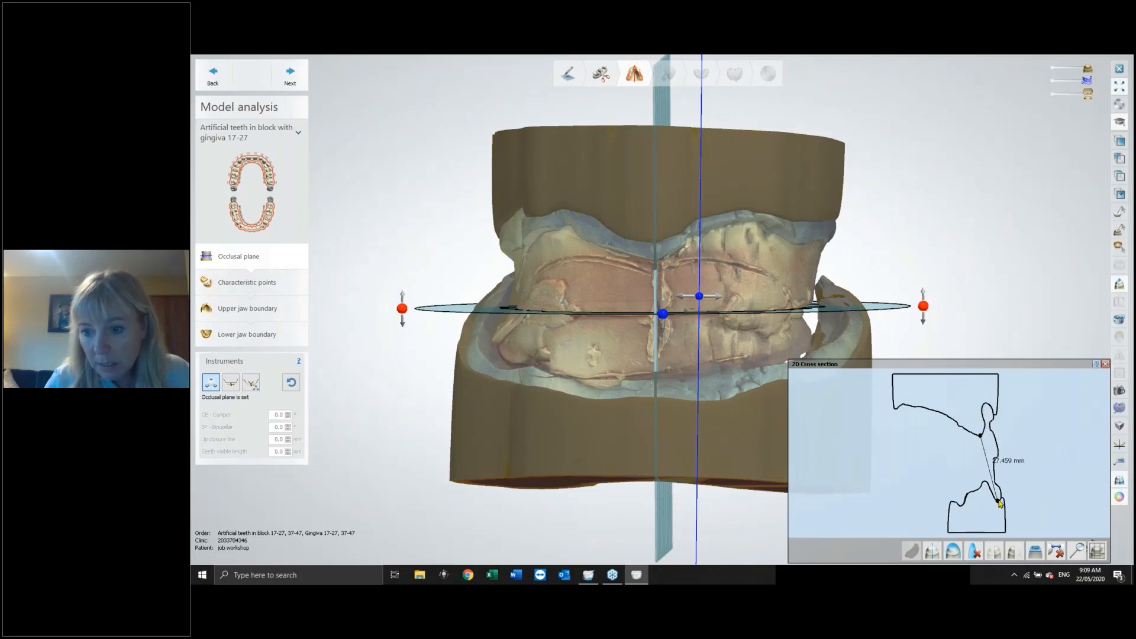
{"action": "left_click_drag", "start_coordinate": [999, 501], "coordinate": [999, 461]}
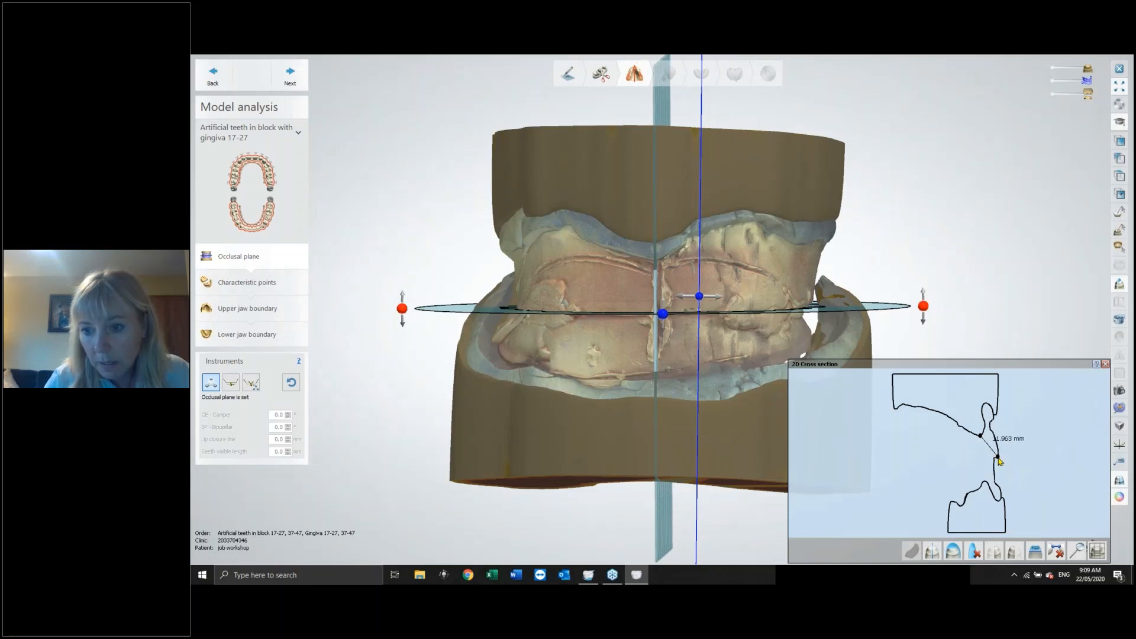
{"action": "left_click_drag", "start_coordinate": [999, 460], "coordinate": [994, 439]}
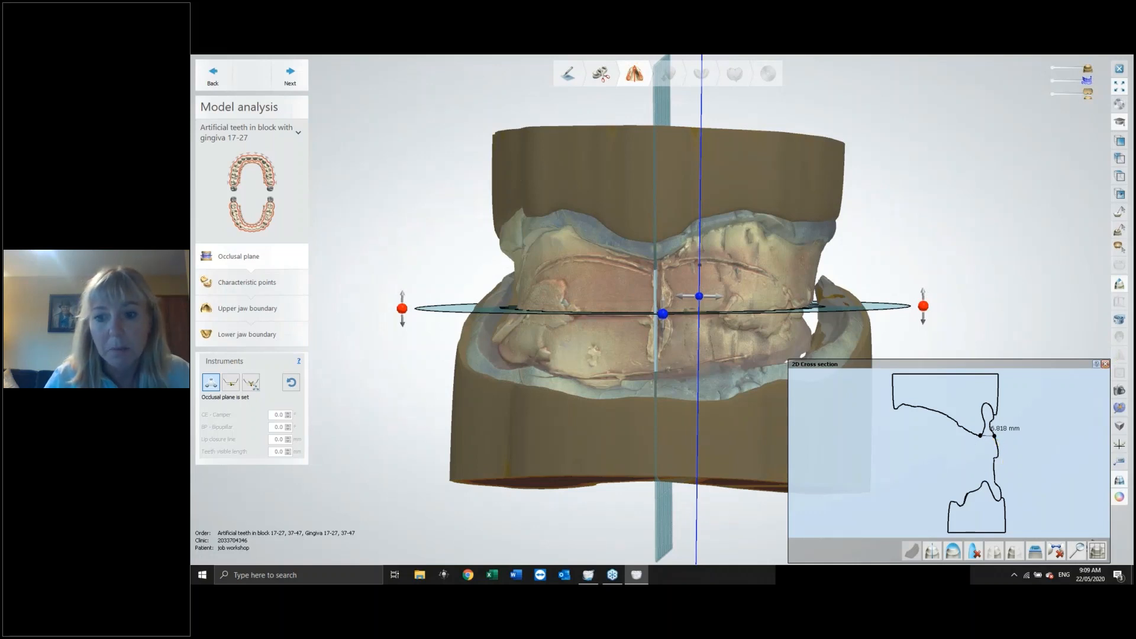
{"action": "left_click", "coordinate": [1106, 364]}
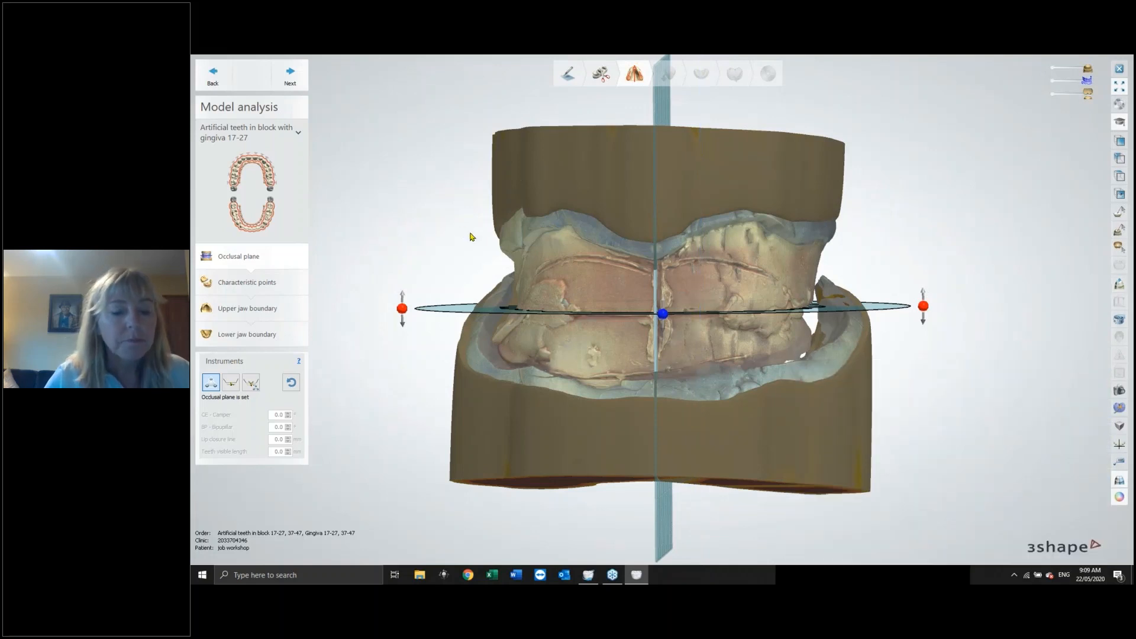
Move to the Prepare step and turn off the scanner-acquired texture on the lower jaw scan.
{"action": "right_click_drag", "start_coordinate": [832, 196], "coordinate": [839, 196]}
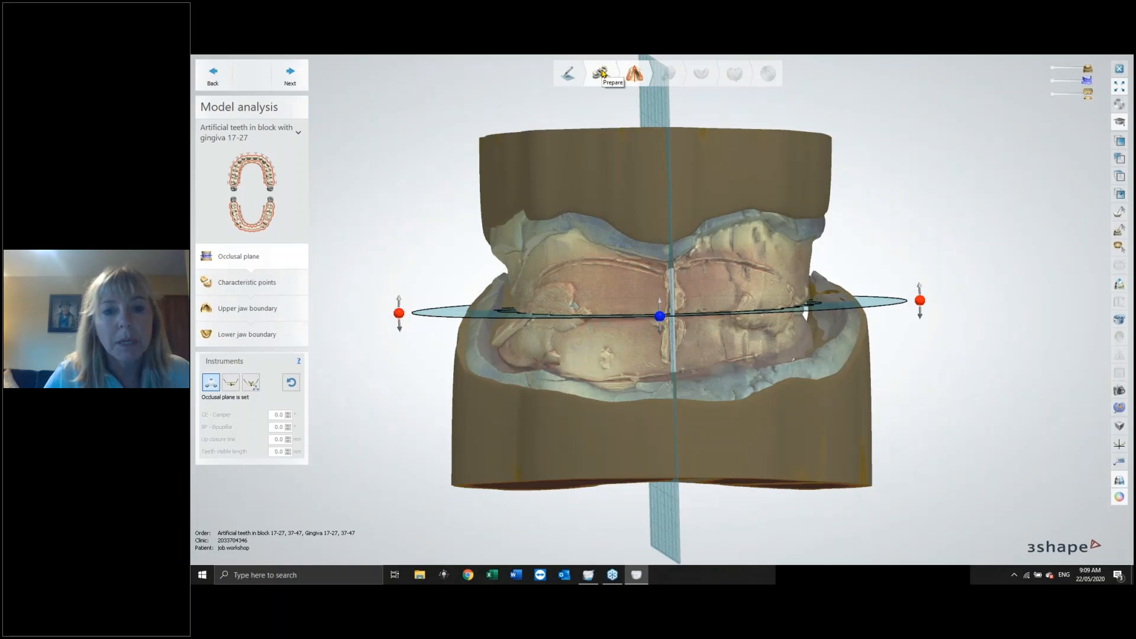
{"action": "left_click", "coordinate": [602, 74]}
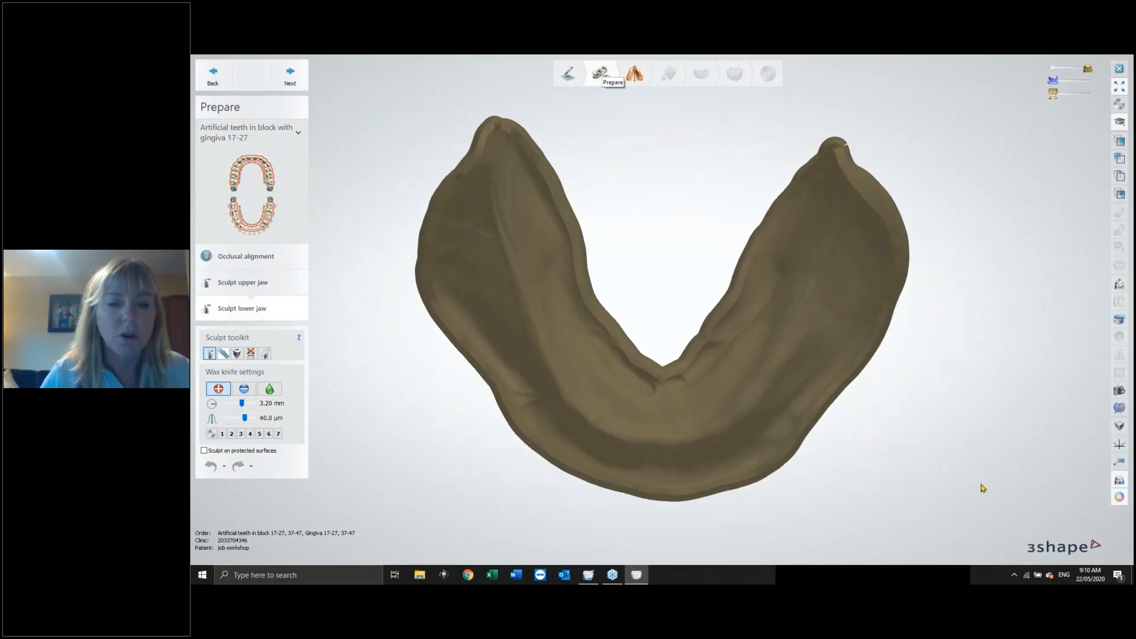
{"action": "left_click", "coordinate": [1119, 498]}
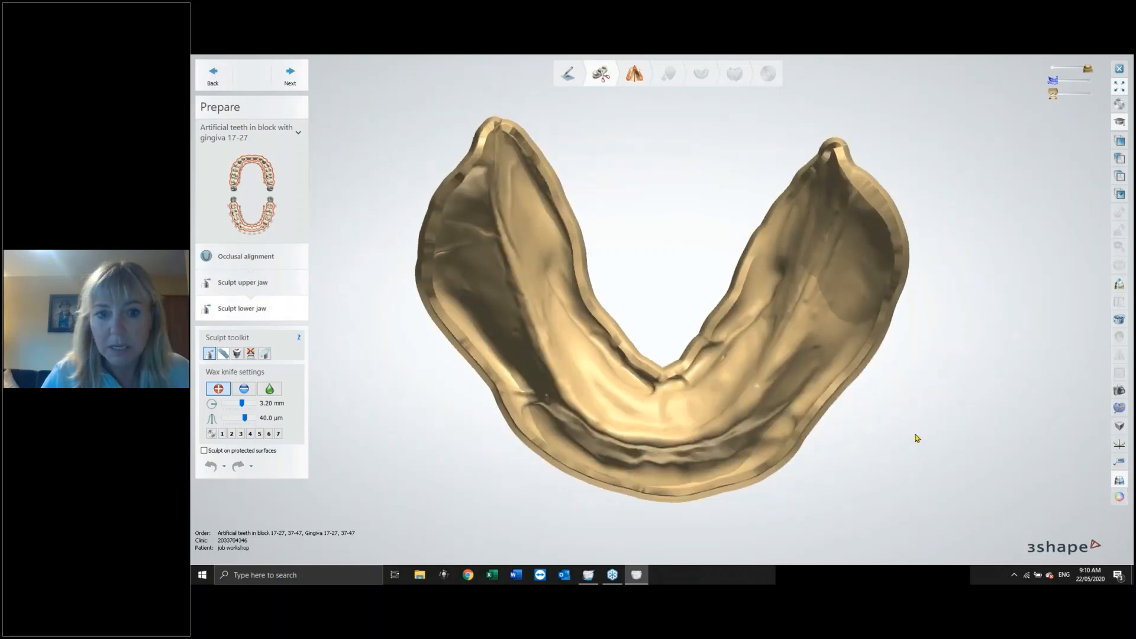
Remove a small artifact from the lower jaw's anterior ridge using the Remove Artifacts tool.
{"action": "right_click_drag", "start_coordinate": [917, 438], "coordinate": [933, 399]}
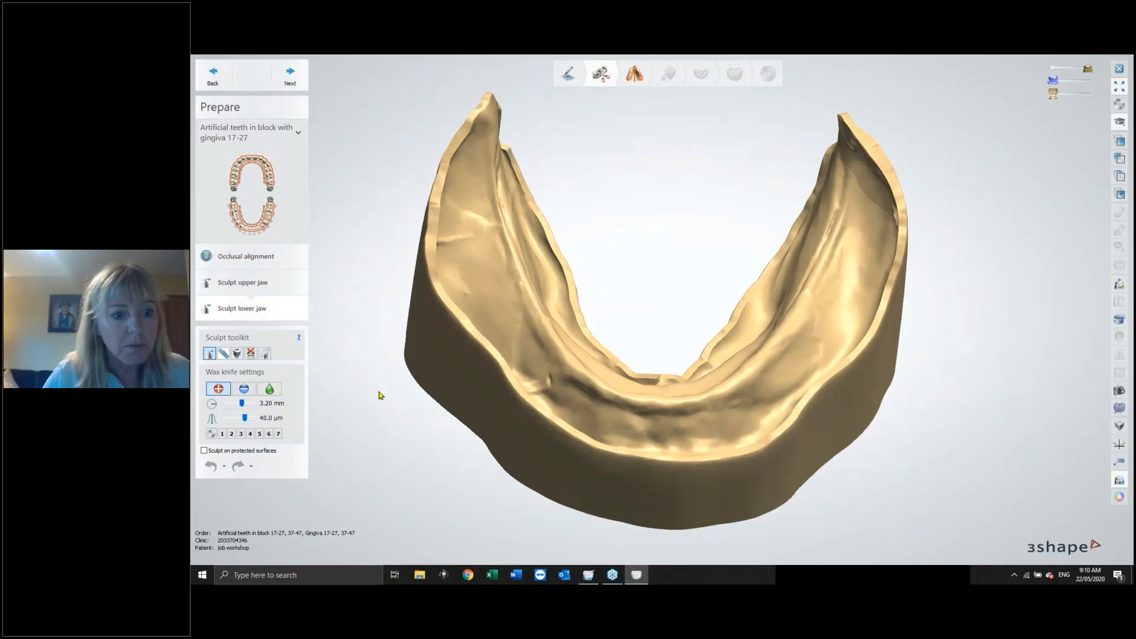
{"action": "right_click_drag", "start_coordinate": [530, 388], "coordinate": [548, 419]}
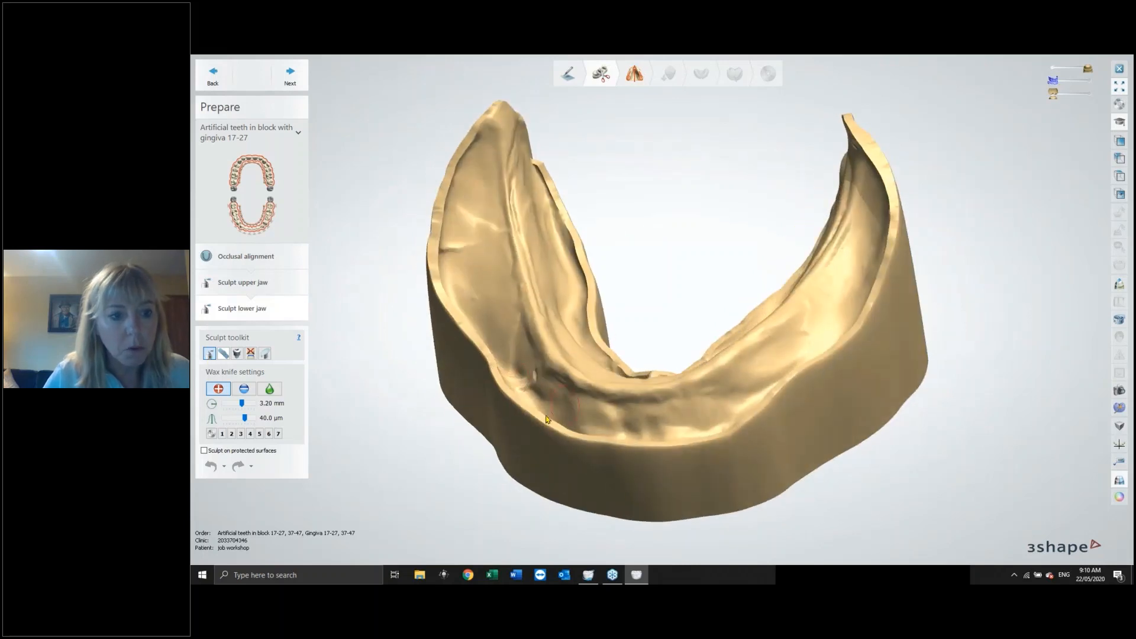
{"action": "left_click", "coordinate": [224, 353]}
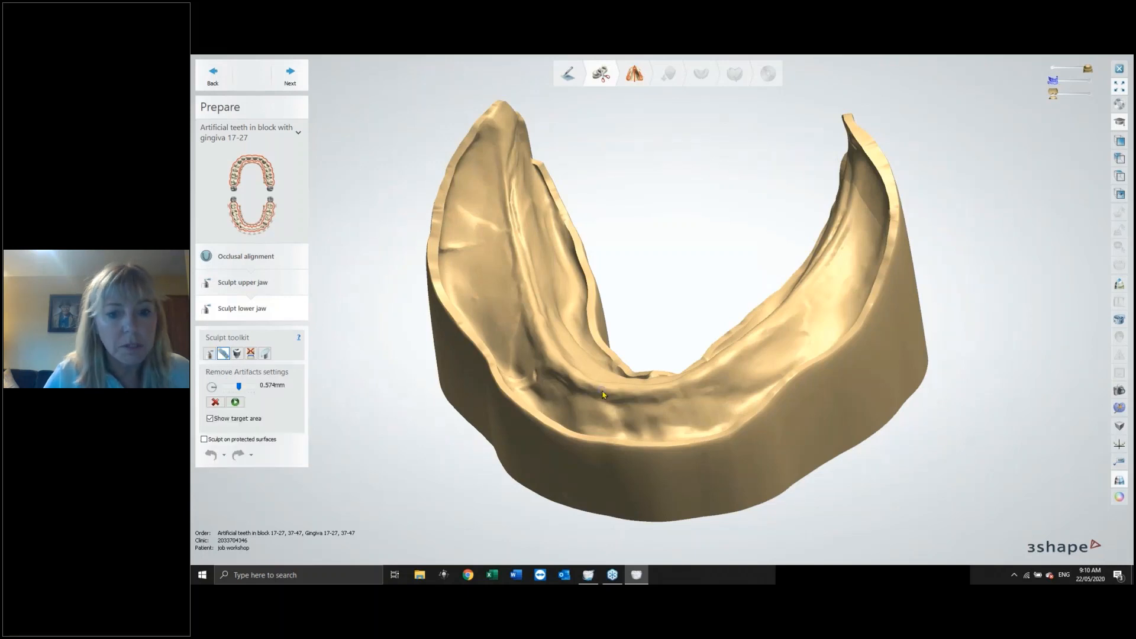
{"action": "right_click_drag", "start_coordinate": [604, 395], "coordinate": [642, 397]}
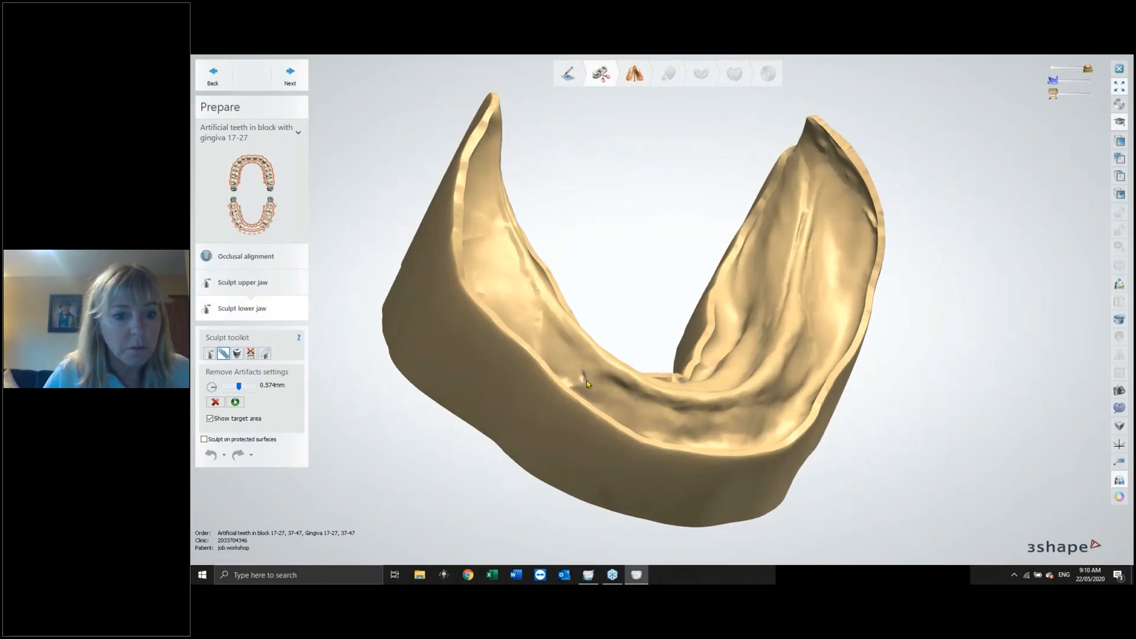
{"action": "left_click_drag", "start_coordinate": [586, 378], "coordinate": [584, 372]}
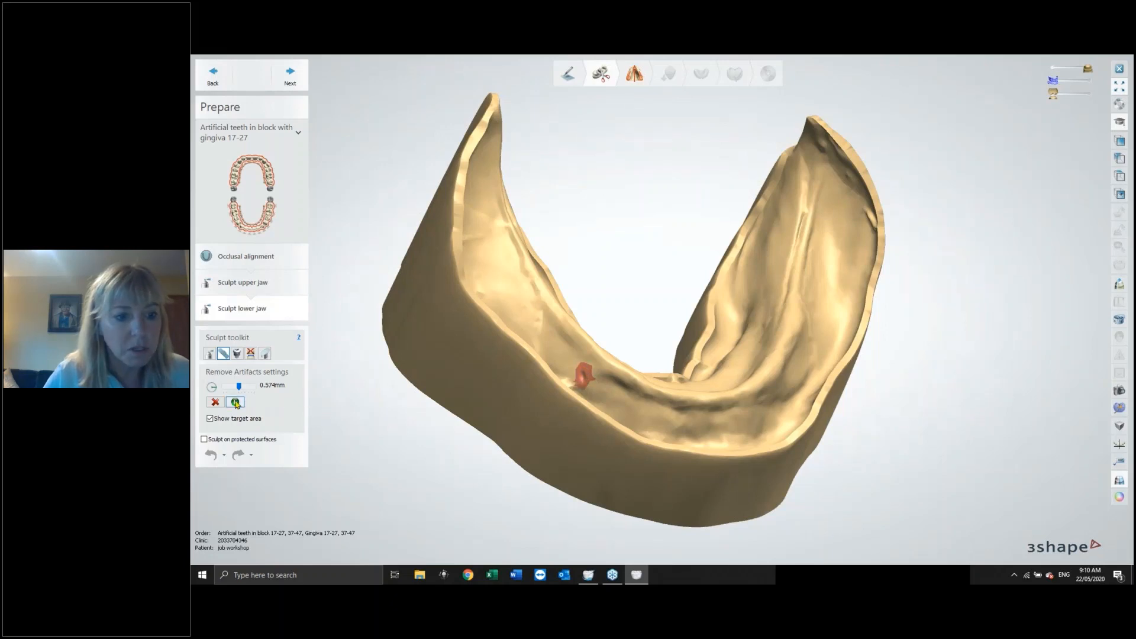
{"action": "left_click", "coordinate": [236, 403]}
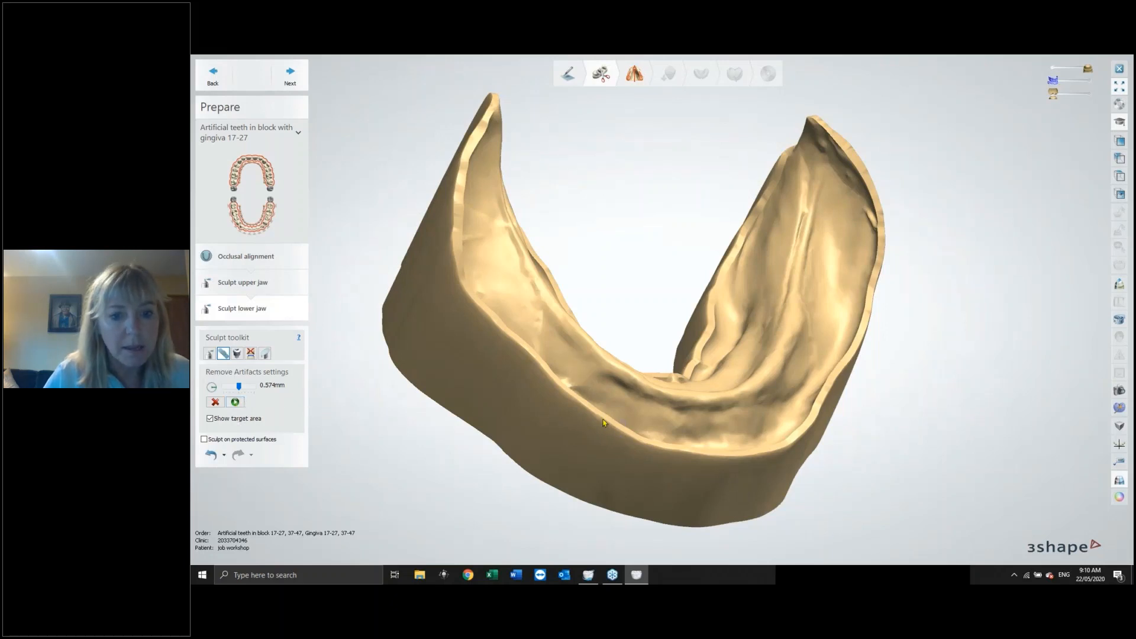
Remove another artifact near the posterior end of the lower jaw with the Remove Artifacts tool.
{"action": "right_click_drag", "start_coordinate": [604, 423], "coordinate": [665, 414]}
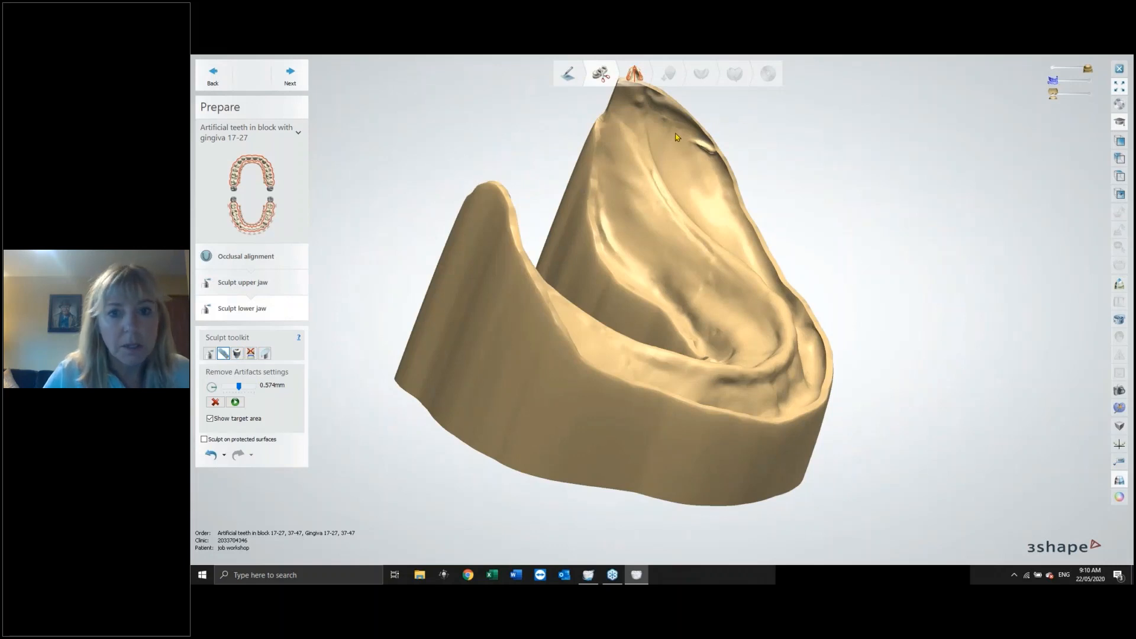
{"action": "mouse_move", "coordinate": [698, 142]}
{"action": "left_mouse_down"}
{"action": "mouse_move", "coordinate": [706, 151]}
{"action": "mouse_move", "coordinate": [679, 155]}
{"action": "left_mouse_up"}
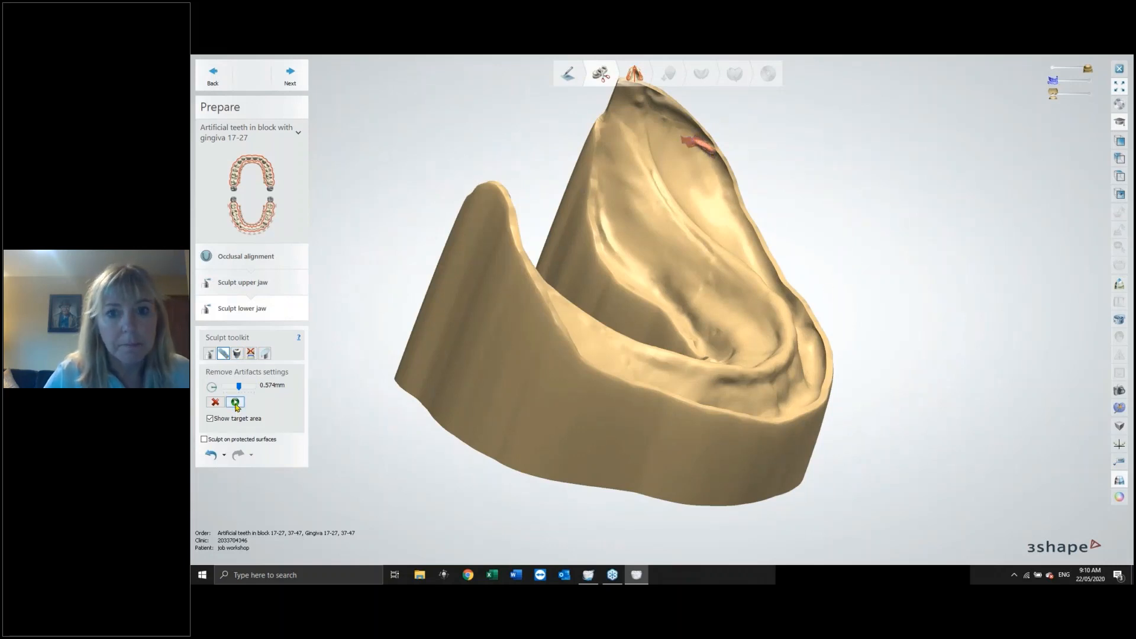
{"action": "left_click", "coordinate": [235, 403]}
{"action": "right_click_drag", "start_coordinate": [860, 296], "coordinate": [774, 305]}
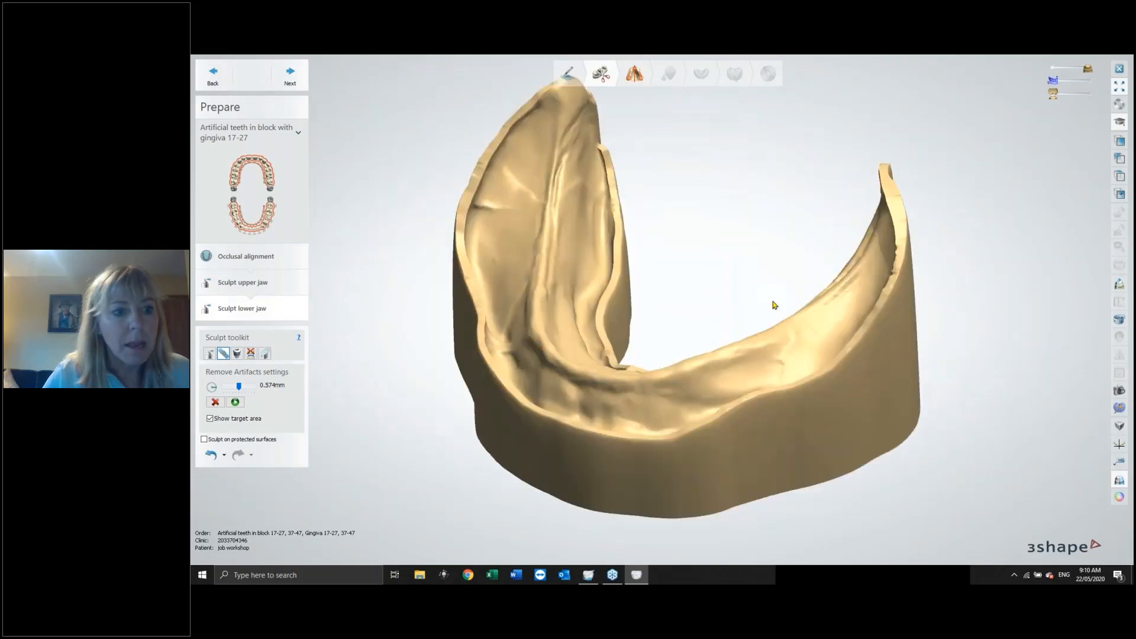
Switch to sculpting the upper jaw and smooth the palate with the smoothing wax knife at 2.75 mm size and 1.00 strength.
{"action": "left_click", "coordinate": [242, 282]}
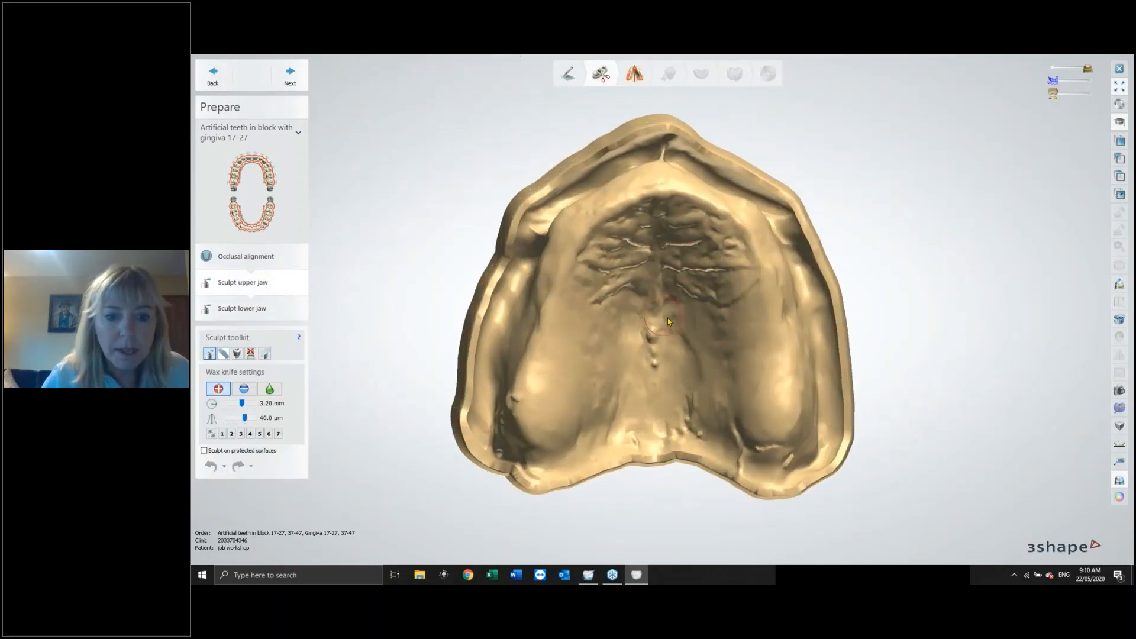
{"action": "right_click_drag", "start_coordinate": [669, 322], "coordinate": [699, 320]}
{"action": "left_click", "coordinate": [269, 389]}
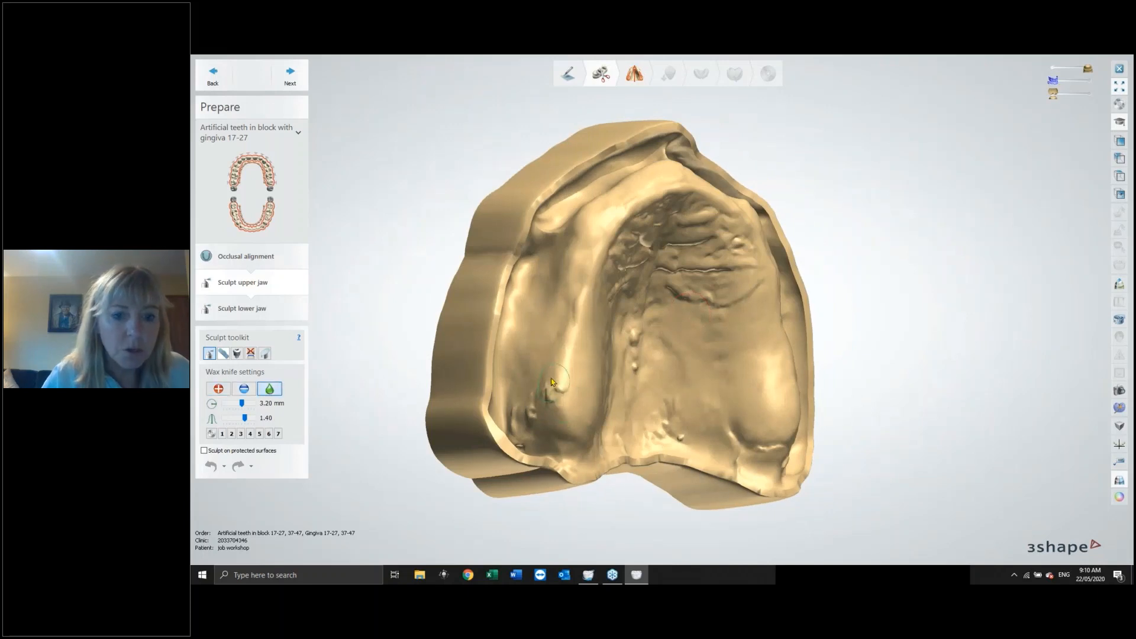
{"action": "left_click_drag", "start_coordinate": [553, 398], "coordinate": [533, 410]}
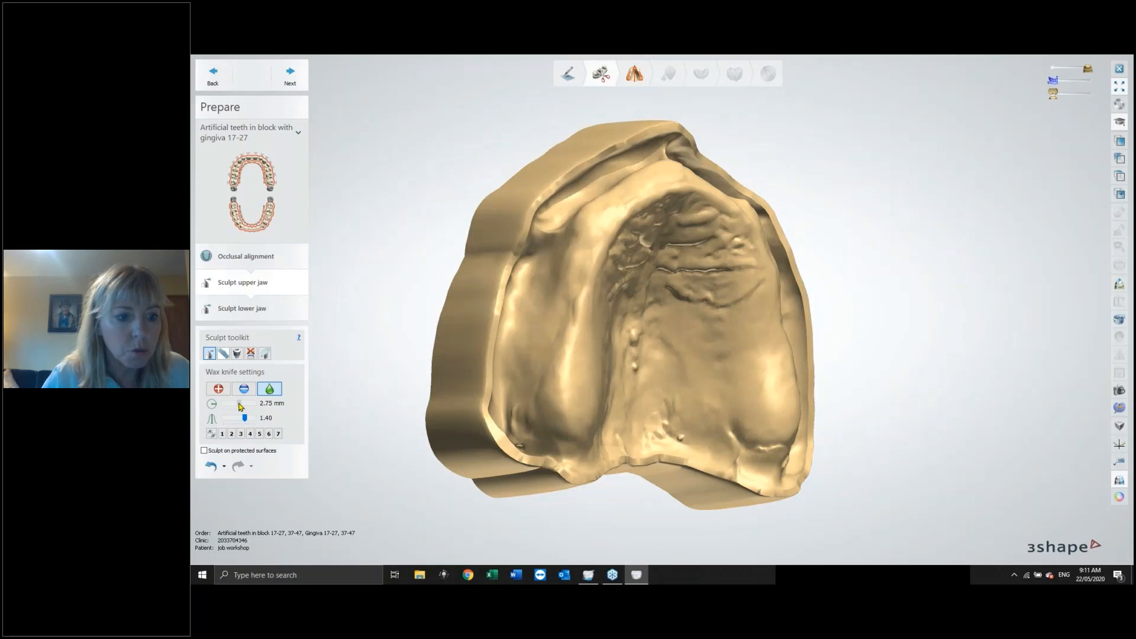
{"action": "left_click_drag", "start_coordinate": [244, 418], "coordinate": [238, 418]}
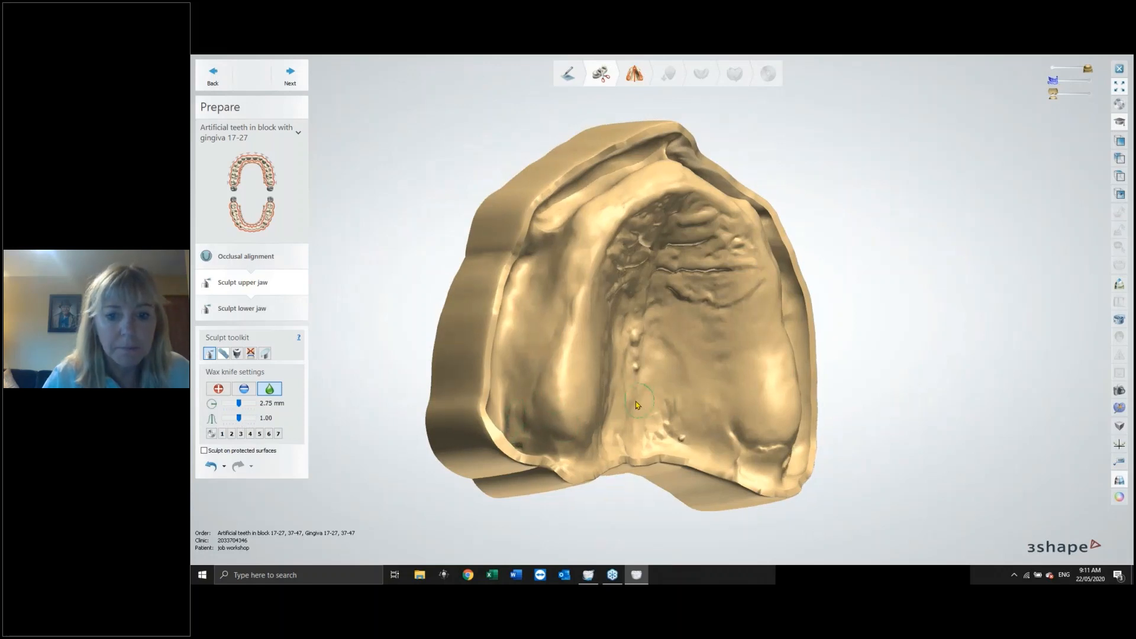
{"action": "right_click_drag", "start_coordinate": [642, 406], "coordinate": [697, 439]}
{"action": "mouse_move", "coordinate": [680, 434]}
{"action": "left_mouse_down"}
{"action": "mouse_move", "coordinate": [679, 417]}
{"action": "mouse_move", "coordinate": [635, 435]}
{"action": "left_mouse_up"}
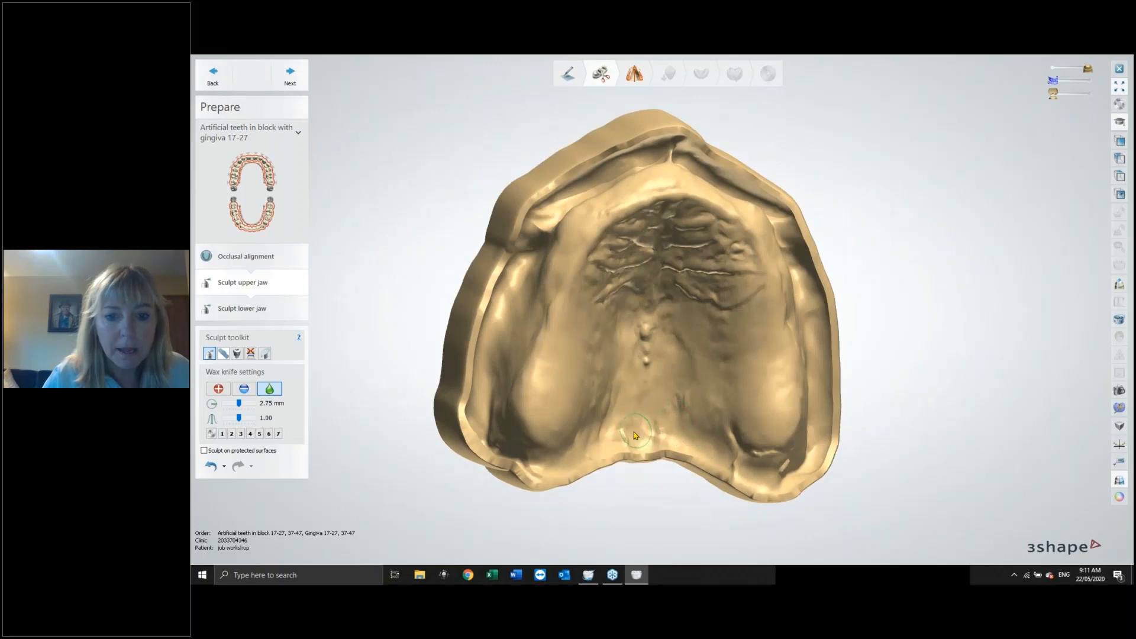
{"action": "mouse_move", "coordinate": [763, 452]}
{"action": "right_mouse_down"}
{"action": "mouse_move", "coordinate": [816, 385]}
{"action": "mouse_move", "coordinate": [800, 294]}
{"action": "mouse_move", "coordinate": [691, 383]}
{"action": "mouse_move", "coordinate": [727, 345]}
{"action": "mouse_move", "coordinate": [740, 356]}
{"action": "right_mouse_up"}
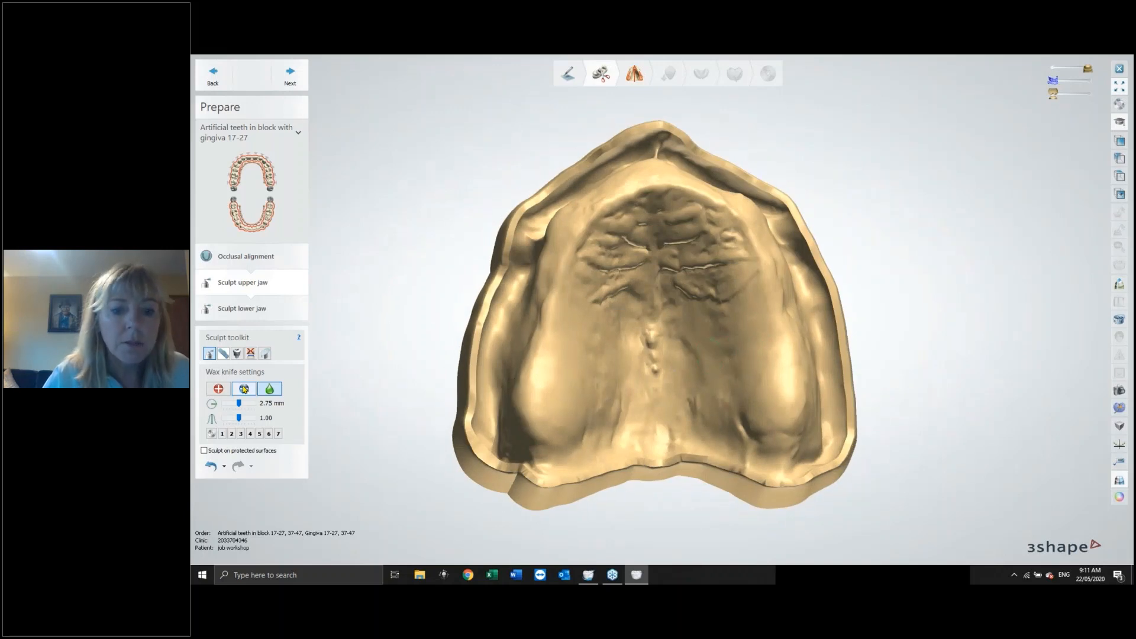
Remove wax around the posterior palate of the upper jaw with the removal wax knife at 2.75 mm and 55.0 µm.
{"action": "left_click", "coordinate": [244, 389]}
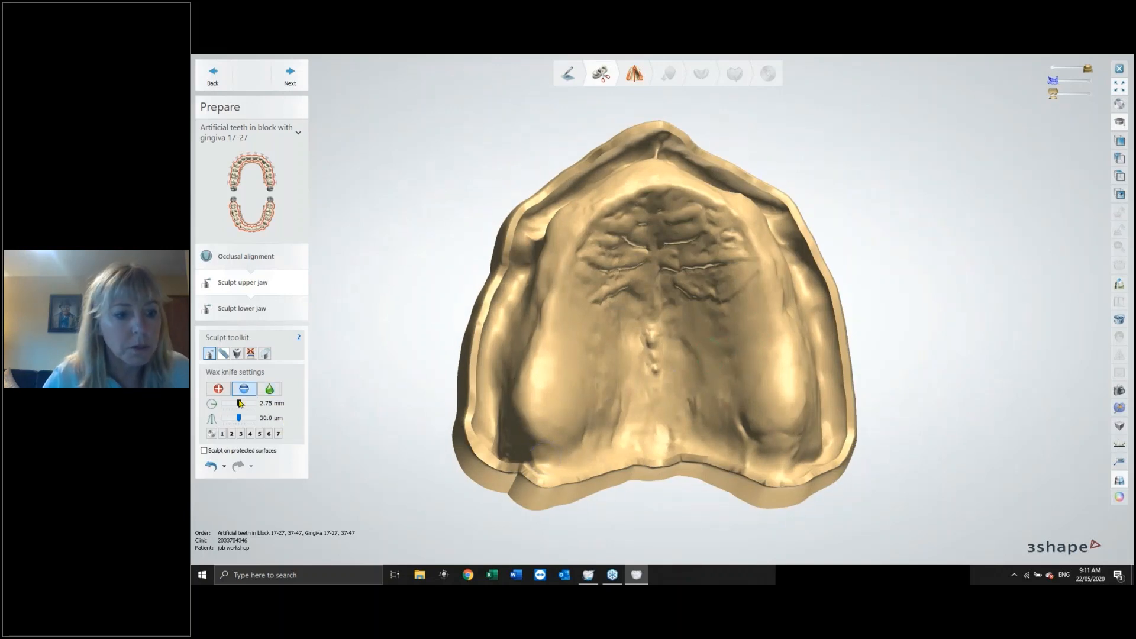
{"action": "left_click_drag", "start_coordinate": [240, 403], "coordinate": [242, 418]}
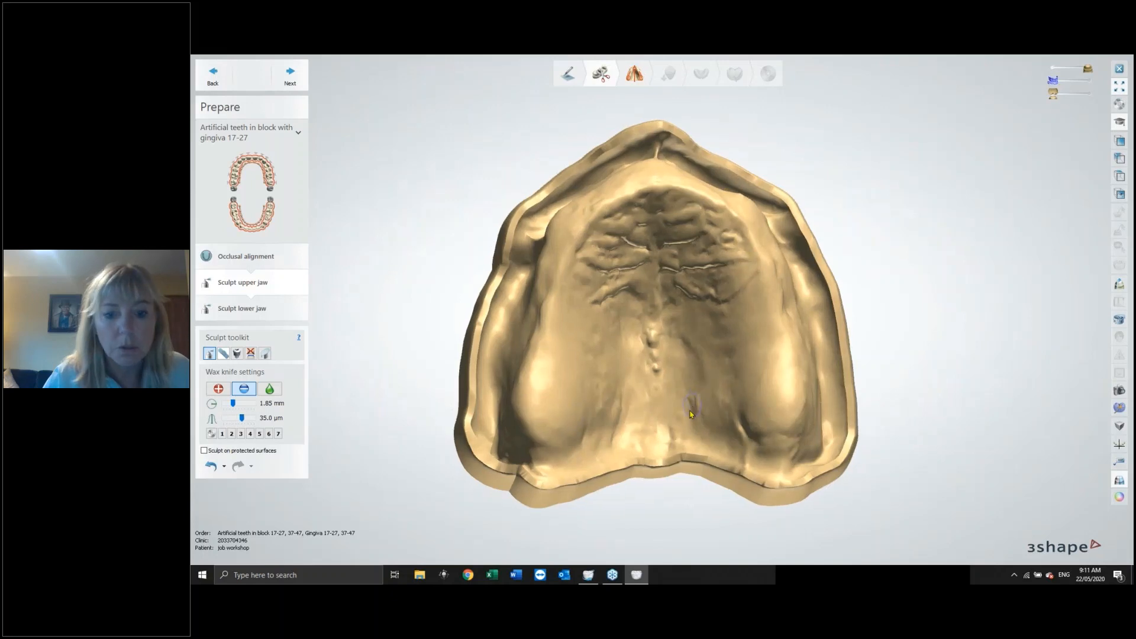
{"action": "right_click_drag", "start_coordinate": [690, 414], "coordinate": [563, 463]}
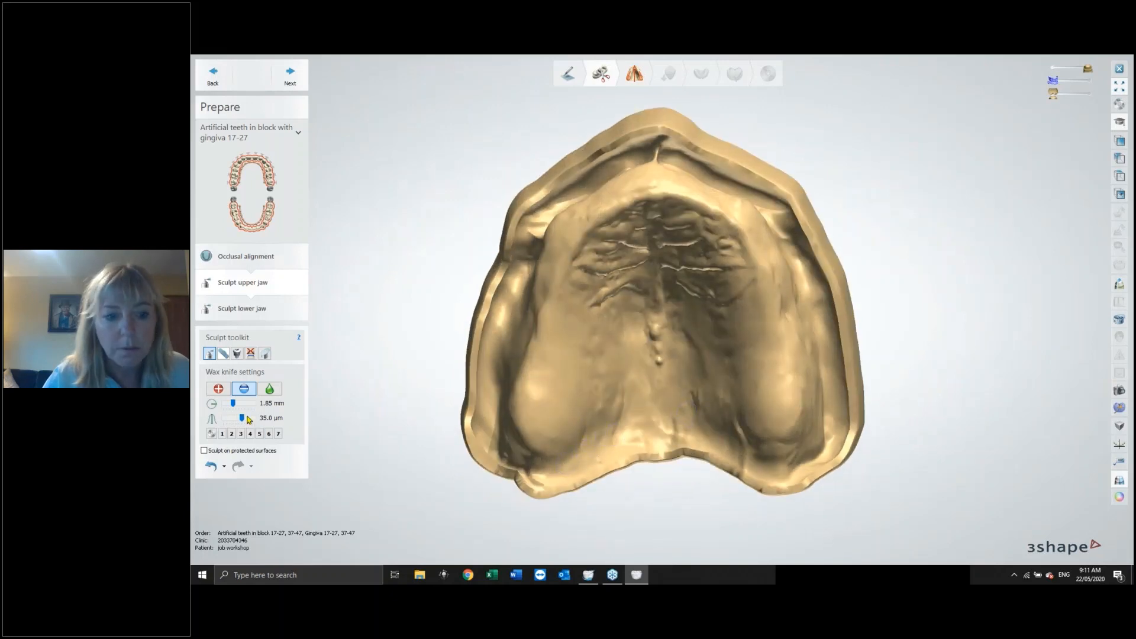
{"action": "left_click_drag", "start_coordinate": [233, 403], "coordinate": [254, 419]}
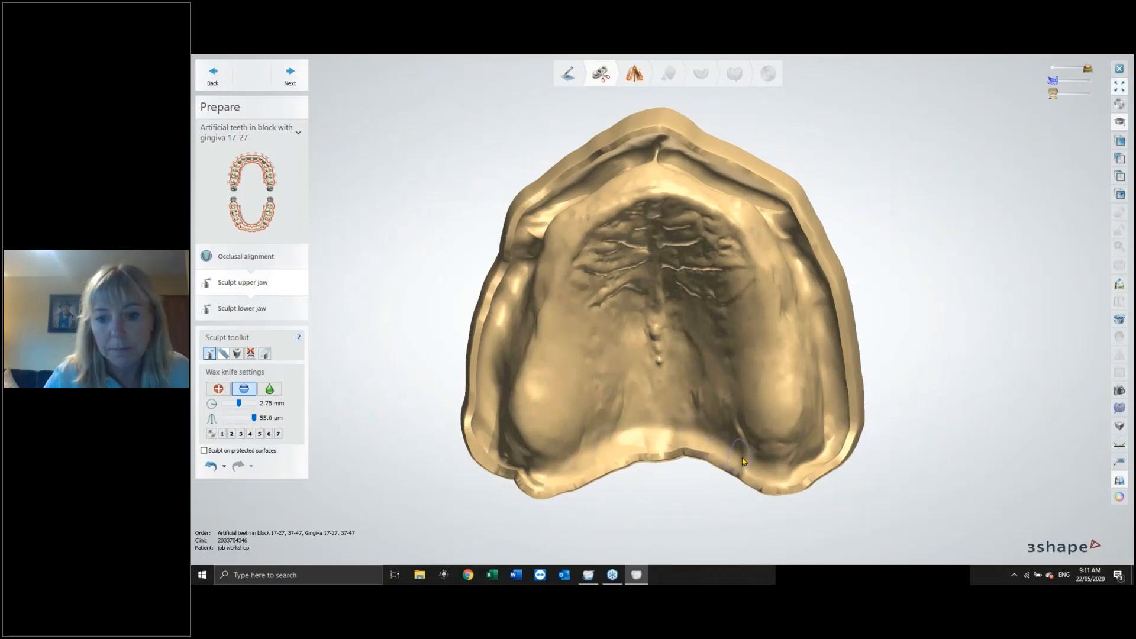
{"action": "right_click_drag", "start_coordinate": [701, 442], "coordinate": [709, 423]}
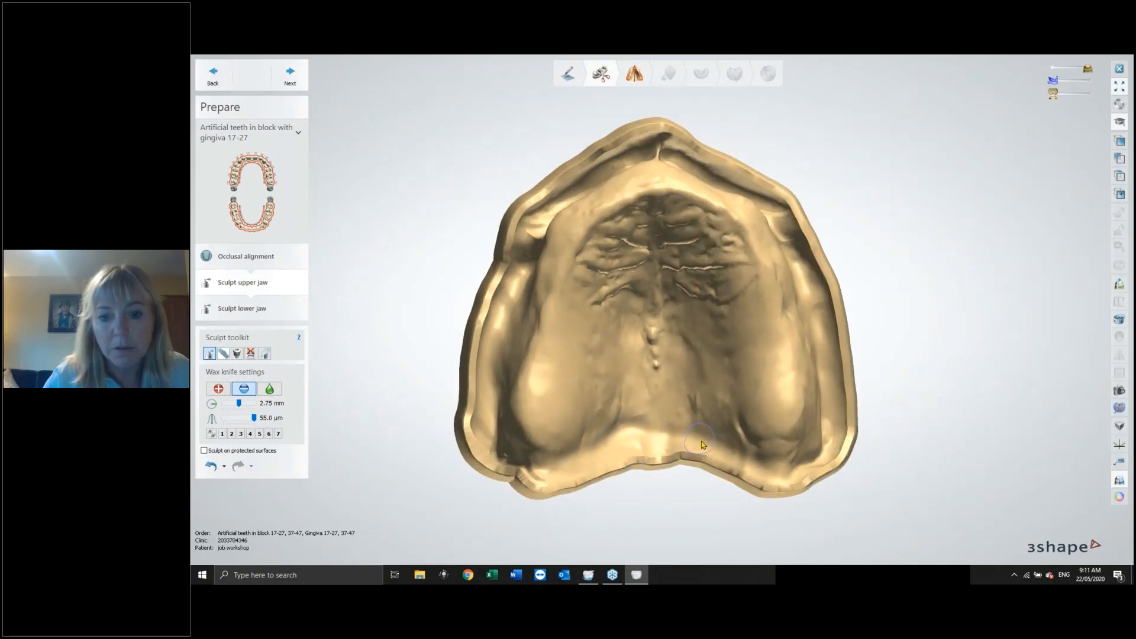
{"action": "right_click_drag", "start_coordinate": [703, 445], "coordinate": [699, 434]}
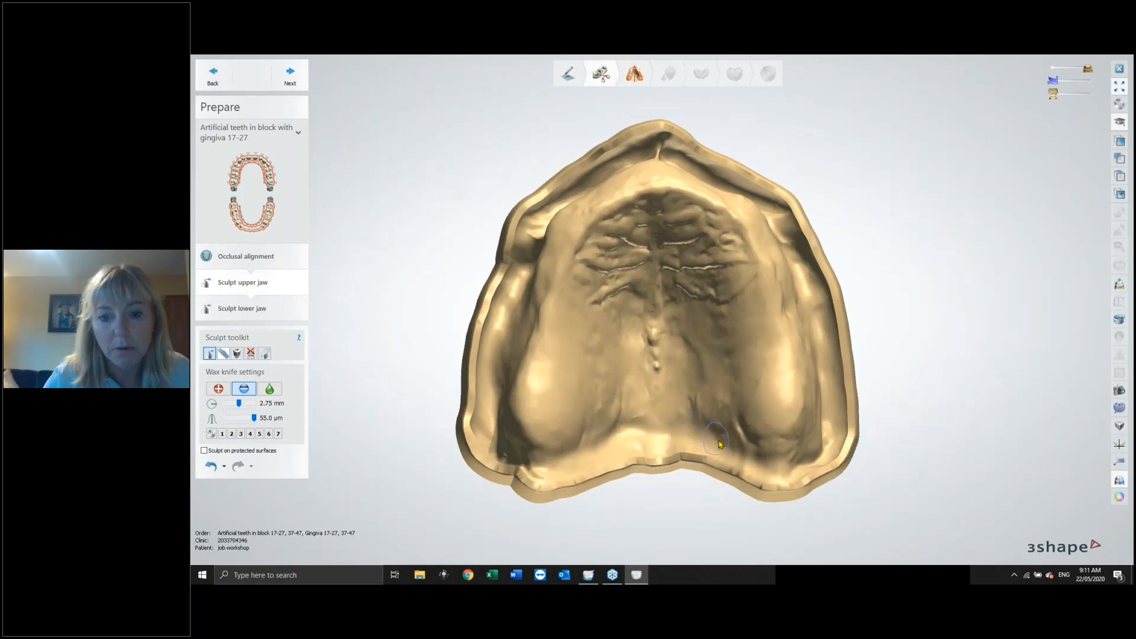
{"action": "mouse_move", "coordinate": [721, 445]}
{"action": "right_mouse_down"}
{"action": "mouse_move", "coordinate": [728, 465]}
{"action": "mouse_move", "coordinate": [723, 448]}
{"action": "right_mouse_up"}
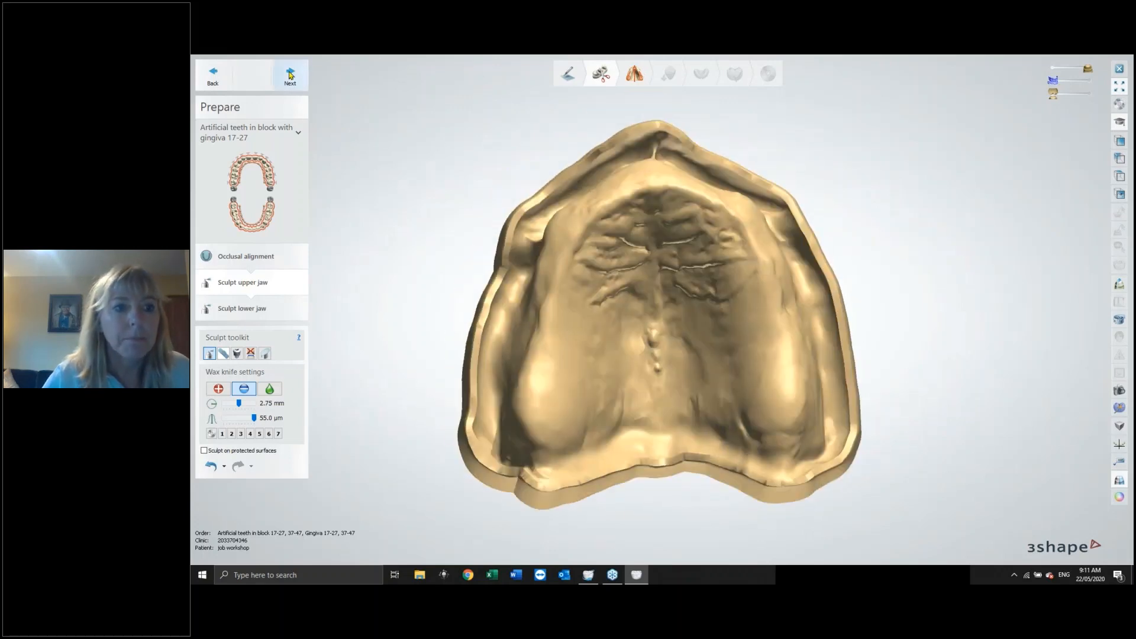
Finish the Prepare step and advance into Model analysis to the characteristic points stage.
{"action": "left_click", "coordinate": [291, 75]}
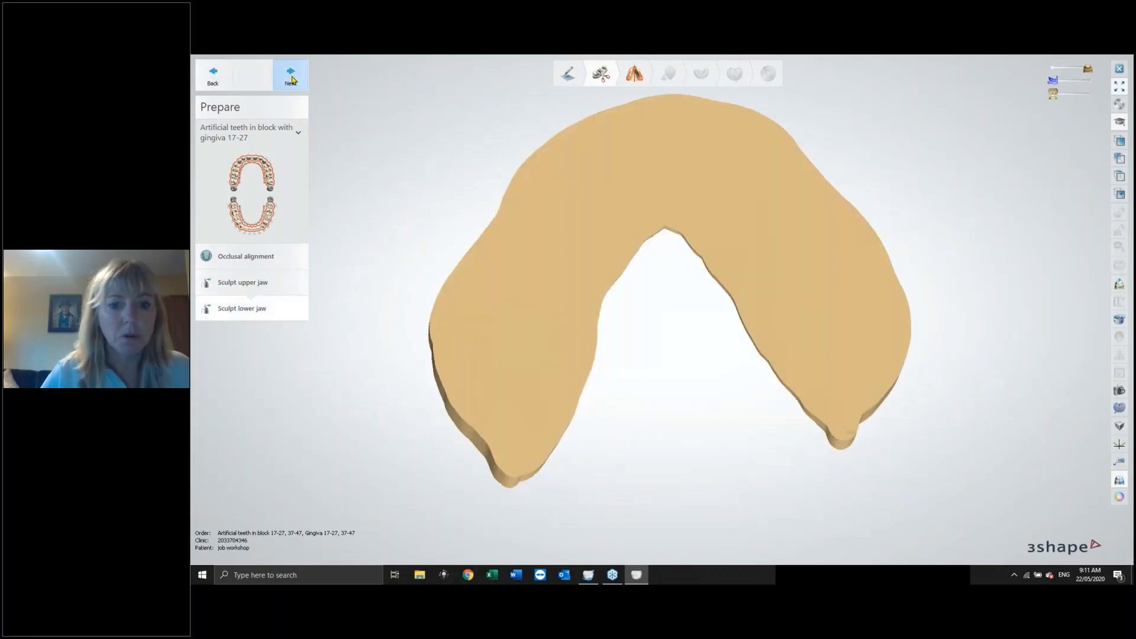
{"action": "left_click", "coordinate": [291, 74]}
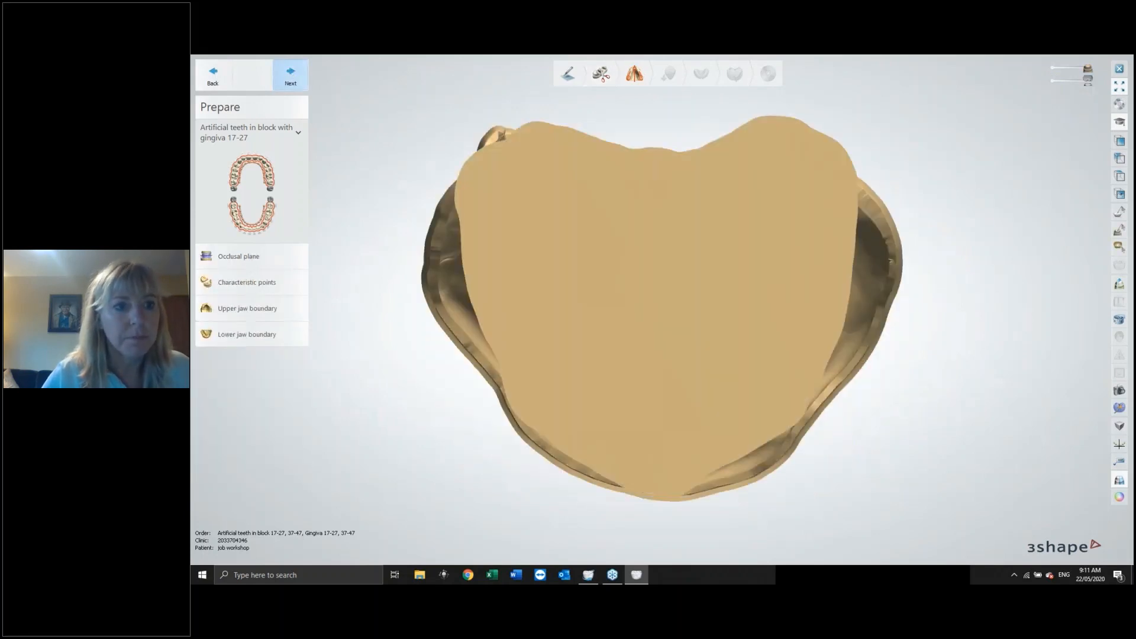
{"action": "left_click", "coordinate": [291, 76]}
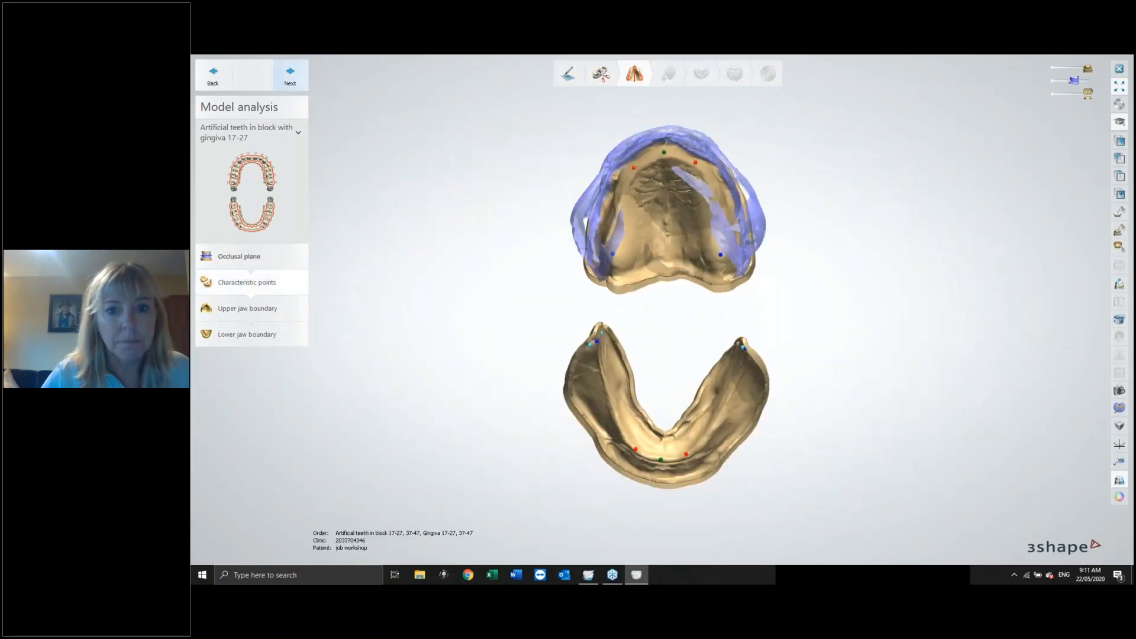
Hide the wax rim scan and orbit the model to inspect the characteristic points on both jaws.
{"action": "left_click_drag", "start_coordinate": [1074, 80], "coordinate": [1054, 82]}
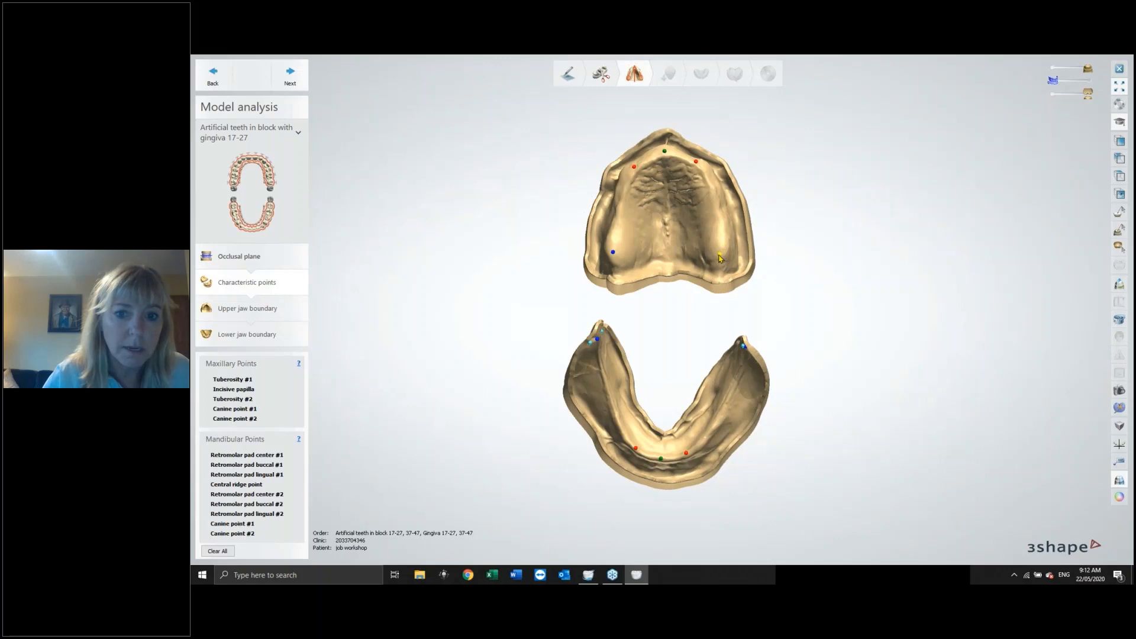
{"action": "mouse_move", "coordinate": [850, 271]}
{"action": "right_mouse_down"}
{"action": "mouse_move", "coordinate": [839, 296]}
{"action": "mouse_move", "coordinate": [839, 285]}
{"action": "right_mouse_up"}
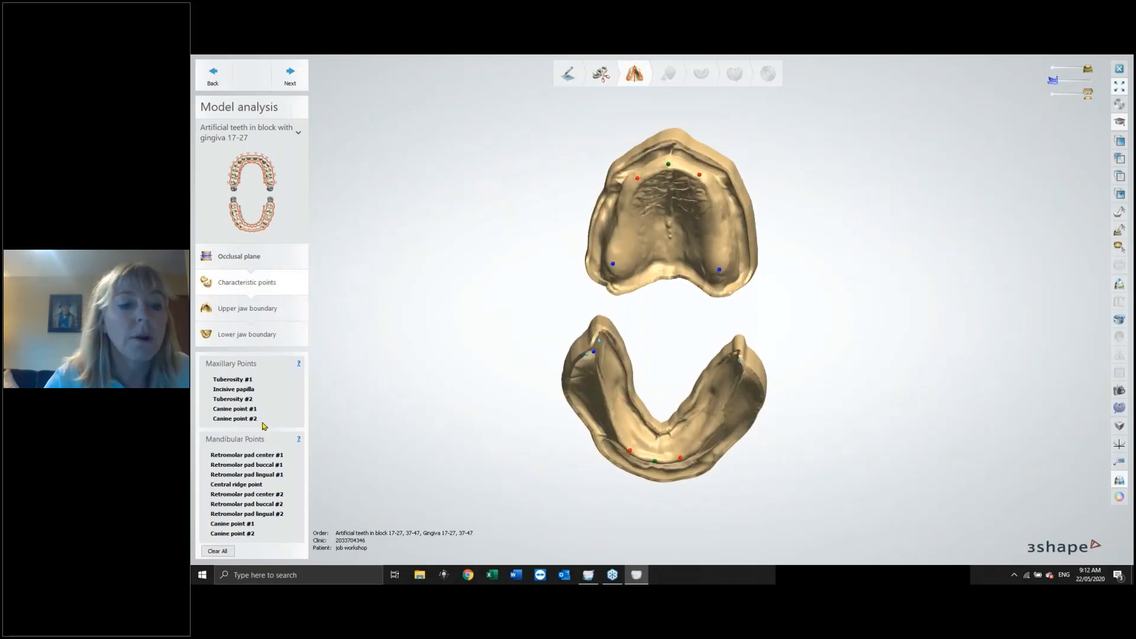
{"action": "right_click_drag", "start_coordinate": [812, 412], "coordinate": [565, 295]}
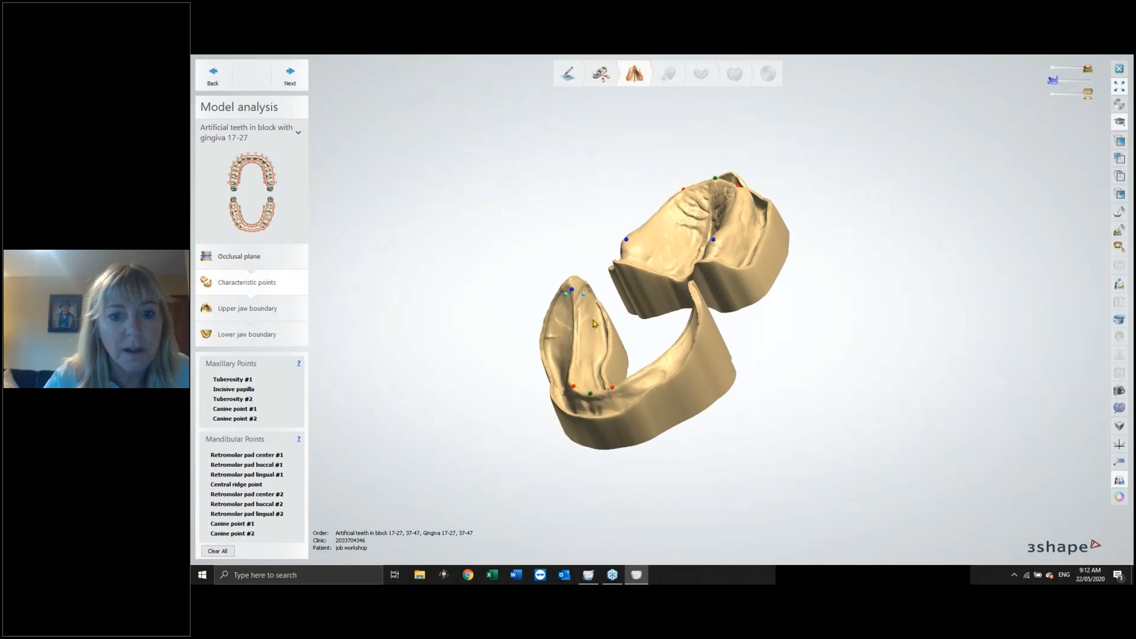
{"action": "right_click_drag", "start_coordinate": [586, 297], "coordinate": [657, 284]}
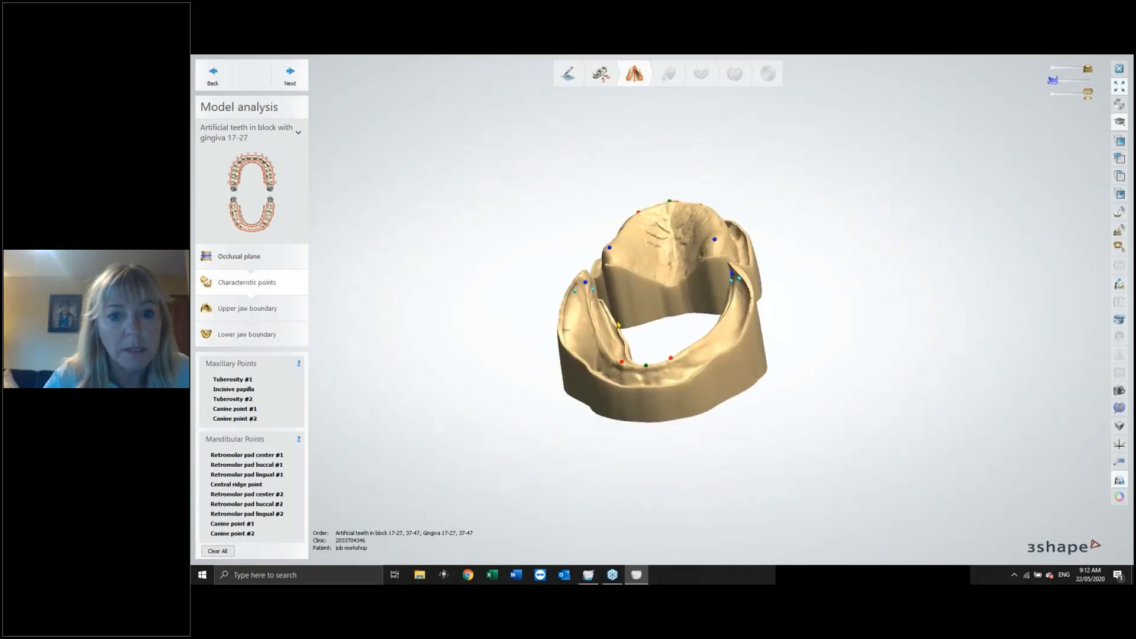
{"action": "right_click_drag", "start_coordinate": [683, 336], "coordinate": [761, 276]}
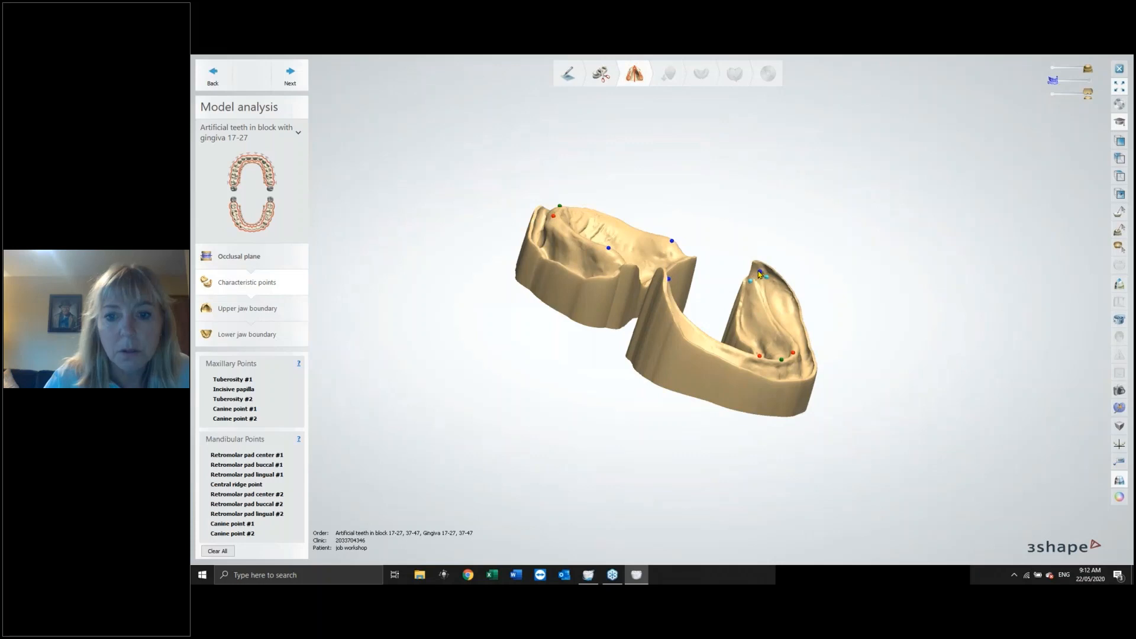
{"action": "right_click_drag", "start_coordinate": [770, 307], "coordinate": [621, 195]}
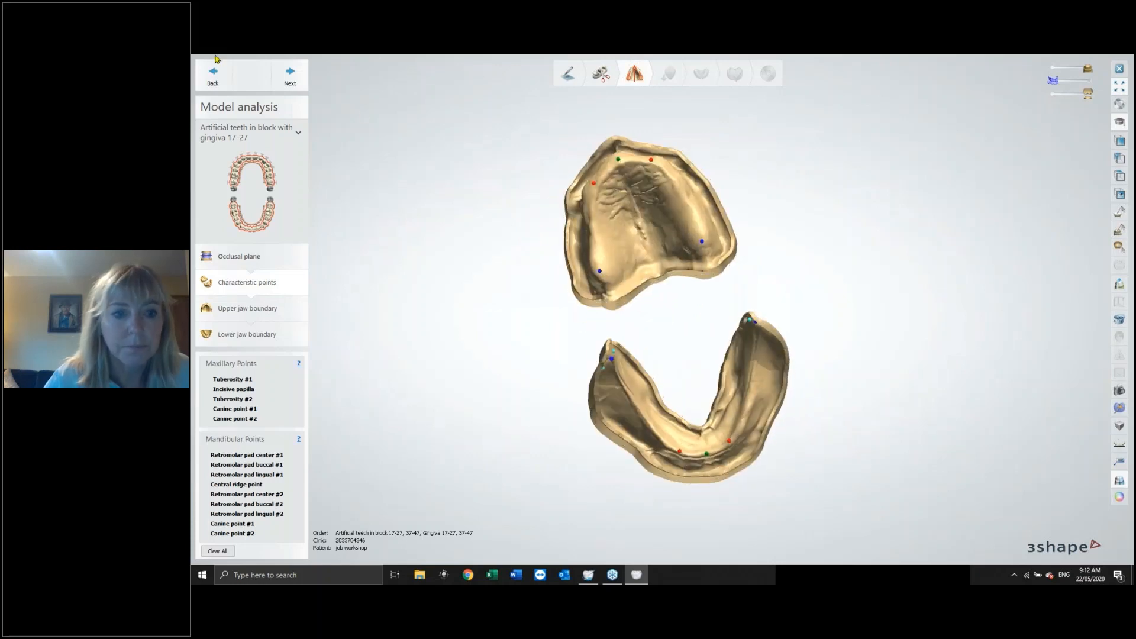
Advance to the upper jaw boundary and adjust the boundary points along the anterior ridge.
{"action": "left_click", "coordinate": [290, 76]}
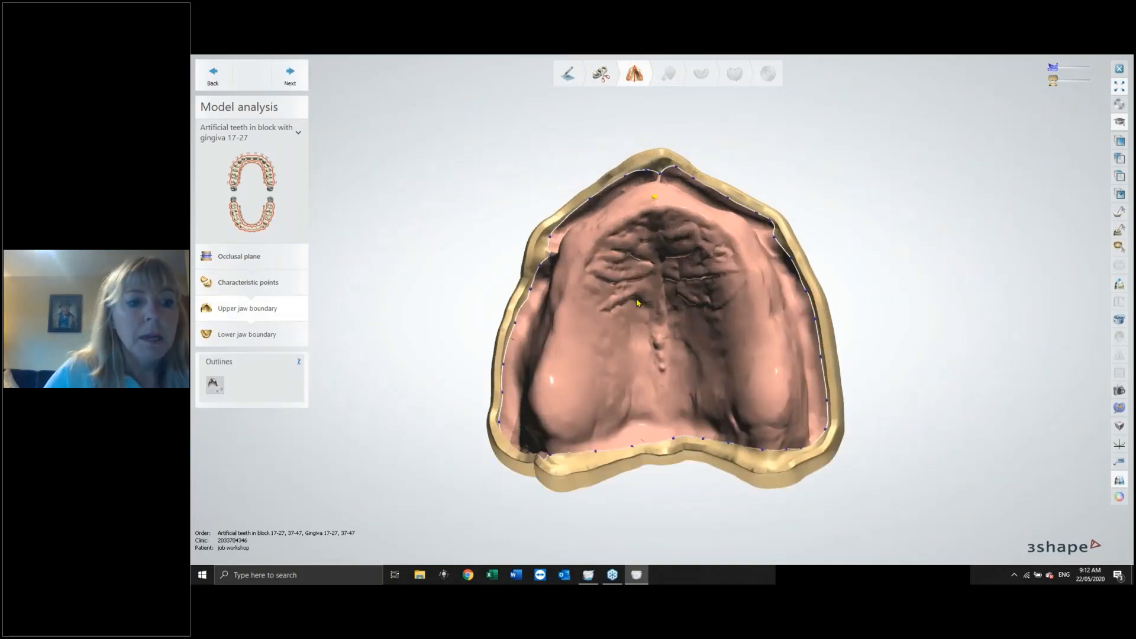
{"action": "right_click_drag", "start_coordinate": [740, 254], "coordinate": [680, 275]}
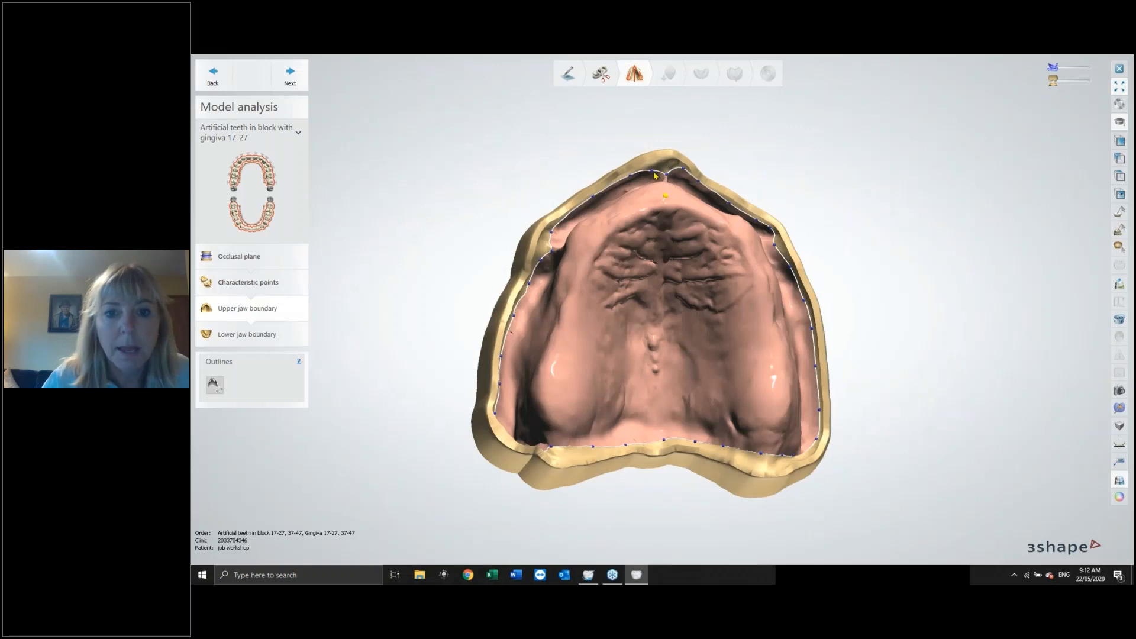
{"action": "mouse_move", "coordinate": [652, 173]}
{"action": "right_mouse_down"}
{"action": "mouse_move", "coordinate": [662, 184]}
{"action": "mouse_move", "coordinate": [666, 174]}
{"action": "right_mouse_up"}
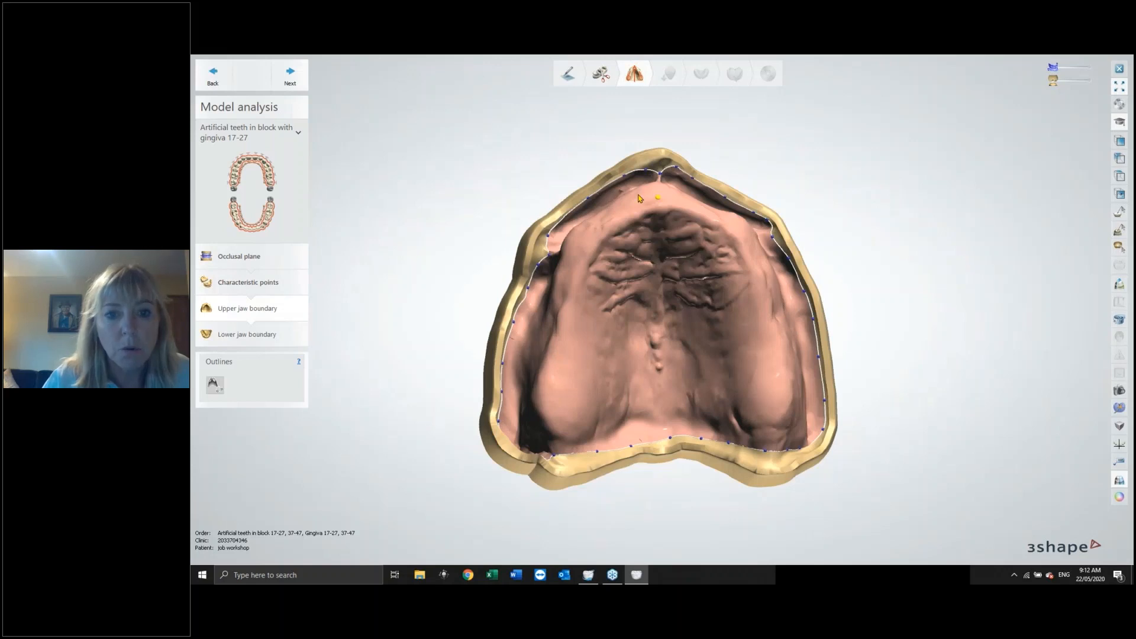
{"action": "right_click_drag", "start_coordinate": [639, 198], "coordinate": [640, 193]}
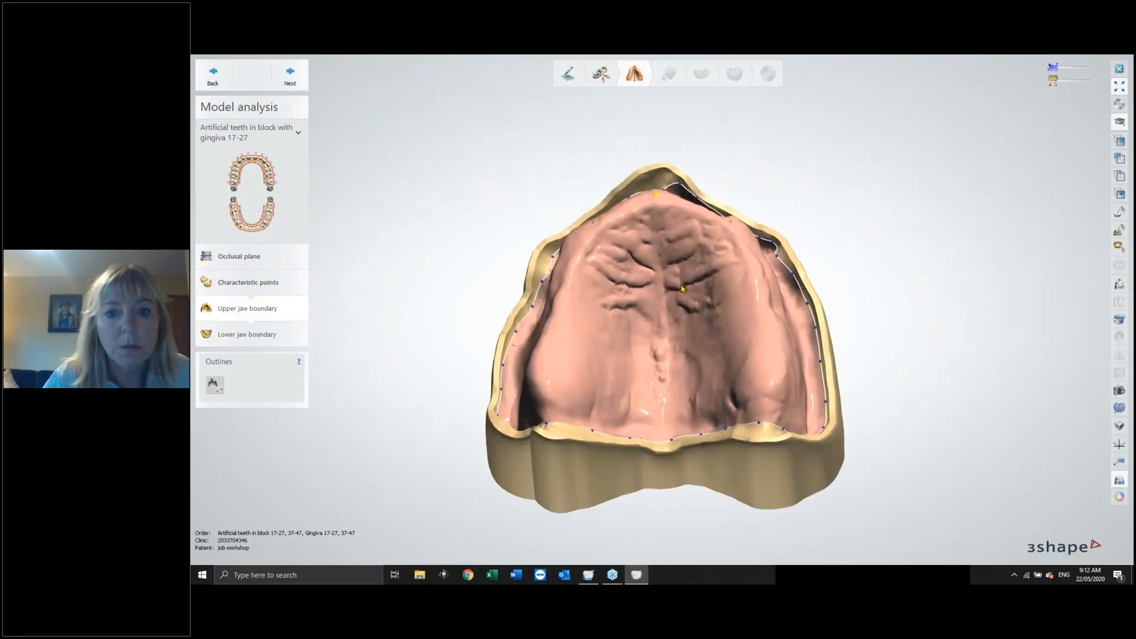
{"action": "right_click_drag", "start_coordinate": [684, 285], "coordinate": [673, 250]}
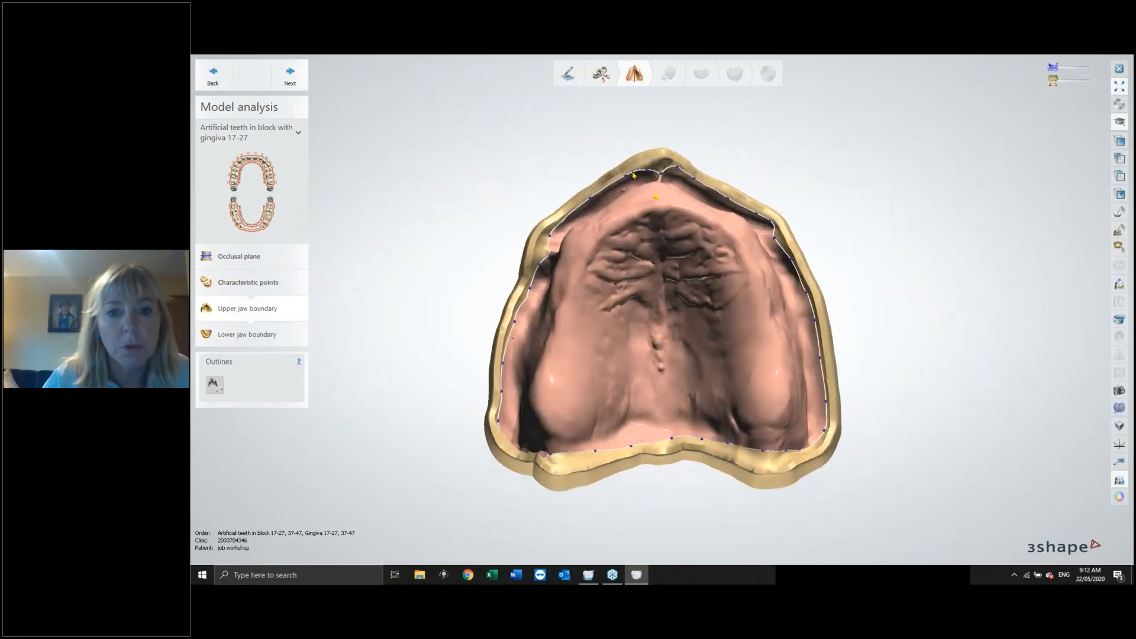
{"action": "right_click_drag", "start_coordinate": [678, 192], "coordinate": [696, 186]}
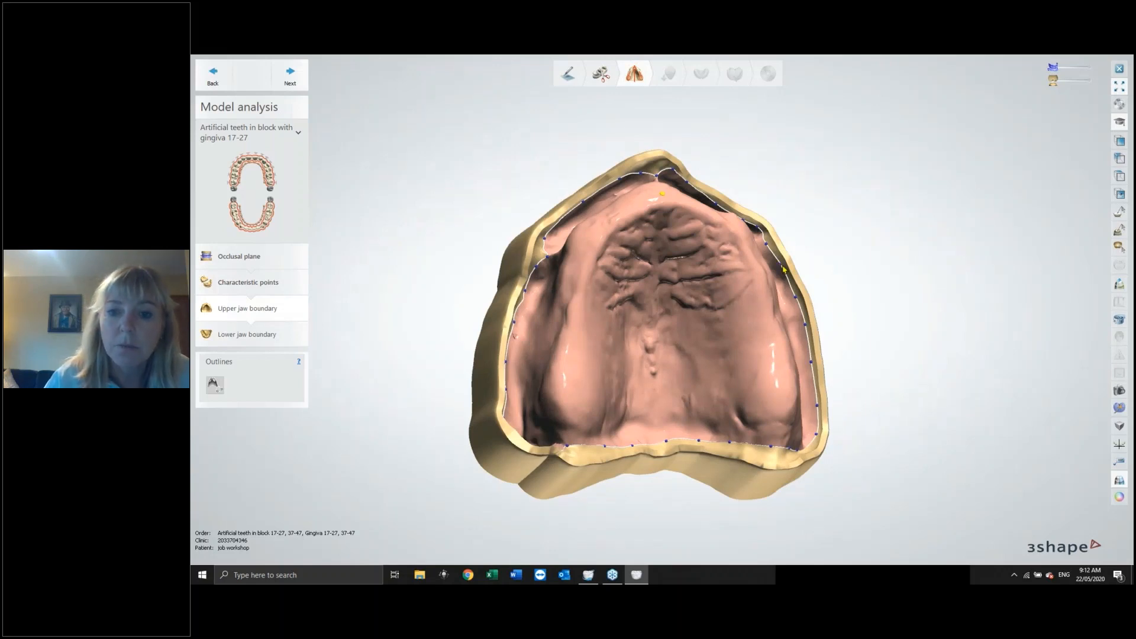
Show a local cross-section at the upper jaw boundary and refine the buccal boundary point.
{"action": "right_click", "coordinate": [783, 268]}
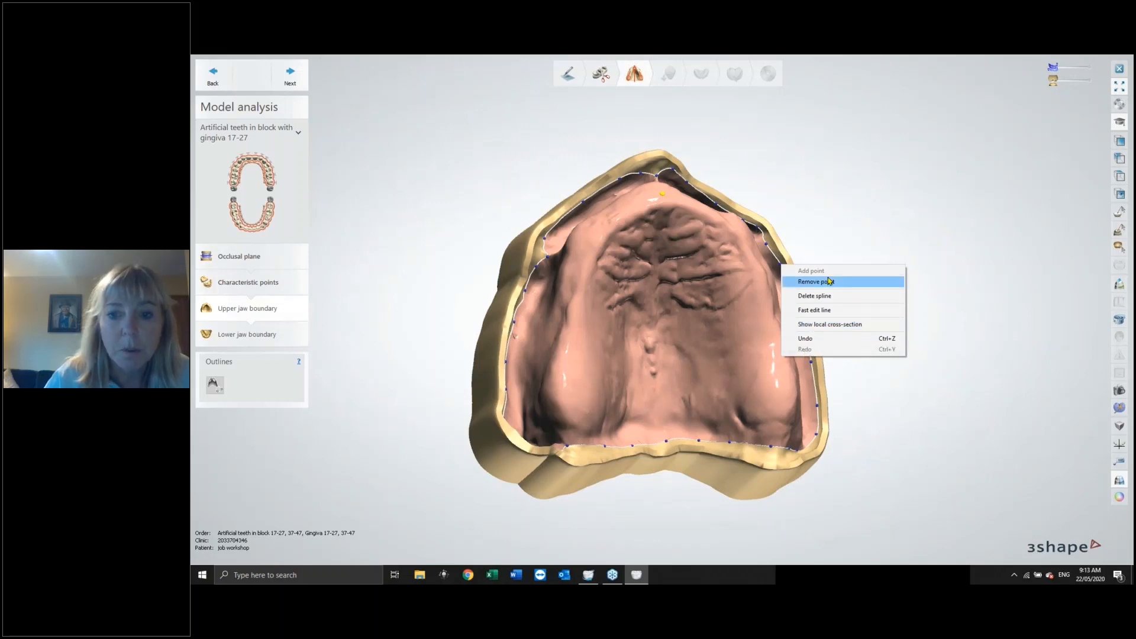
{"action": "left_click", "coordinate": [817, 325]}
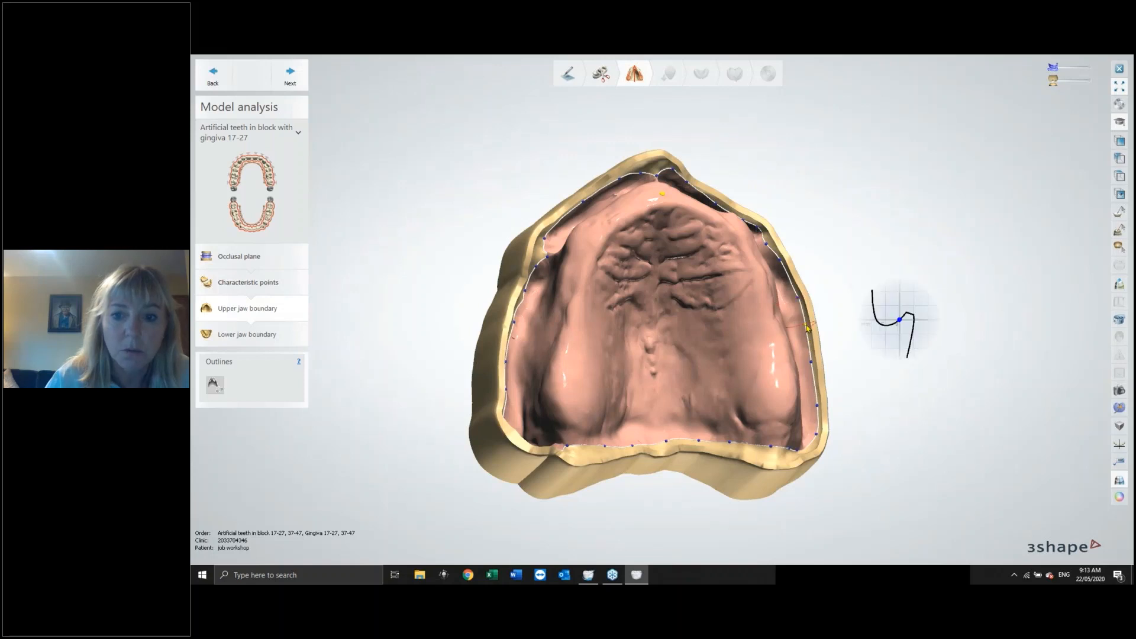
{"action": "right_click_drag", "start_coordinate": [767, 176], "coordinate": [544, 276]}
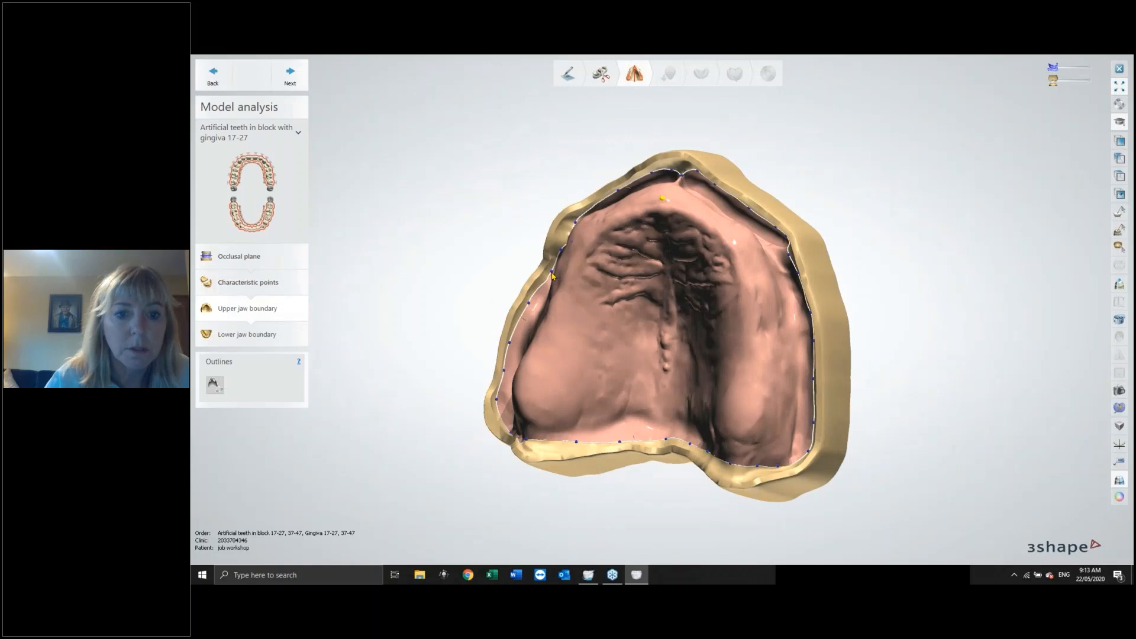
{"action": "left_click_drag", "start_coordinate": [552, 272], "coordinate": [546, 270]}
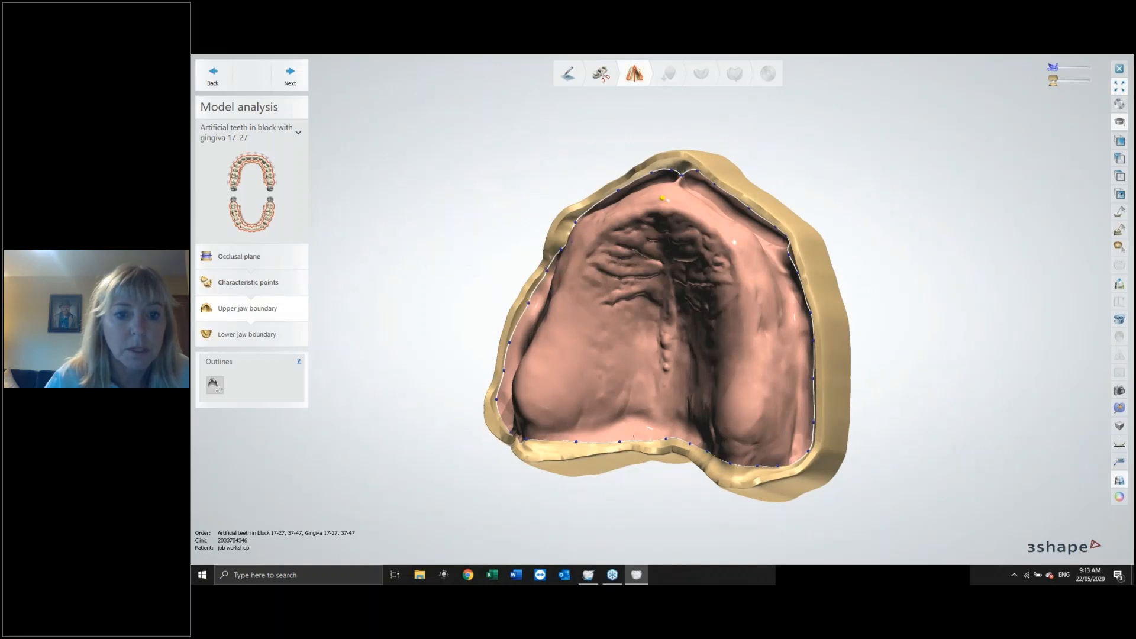
{"action": "right_click_drag", "start_coordinate": [631, 307], "coordinate": [628, 388]}
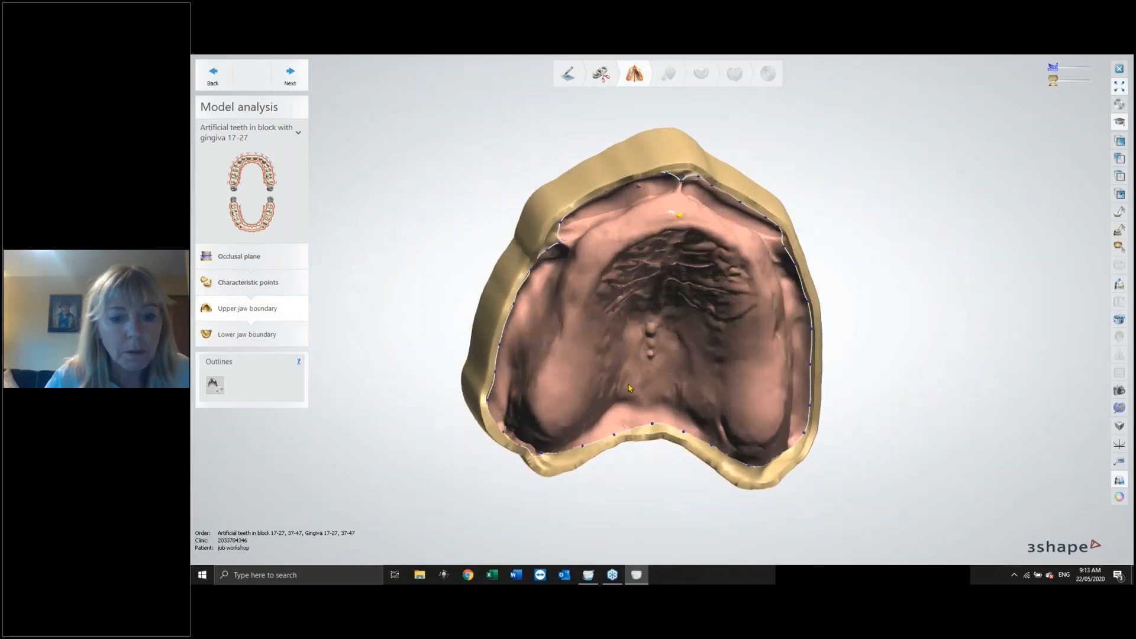
Add a point to the posterior upper jaw boundary and reposition the posterior boundary points.
{"action": "scroll", "coordinate": [538, 453], "scroll_direction": "up", "scroll_amount": 3}
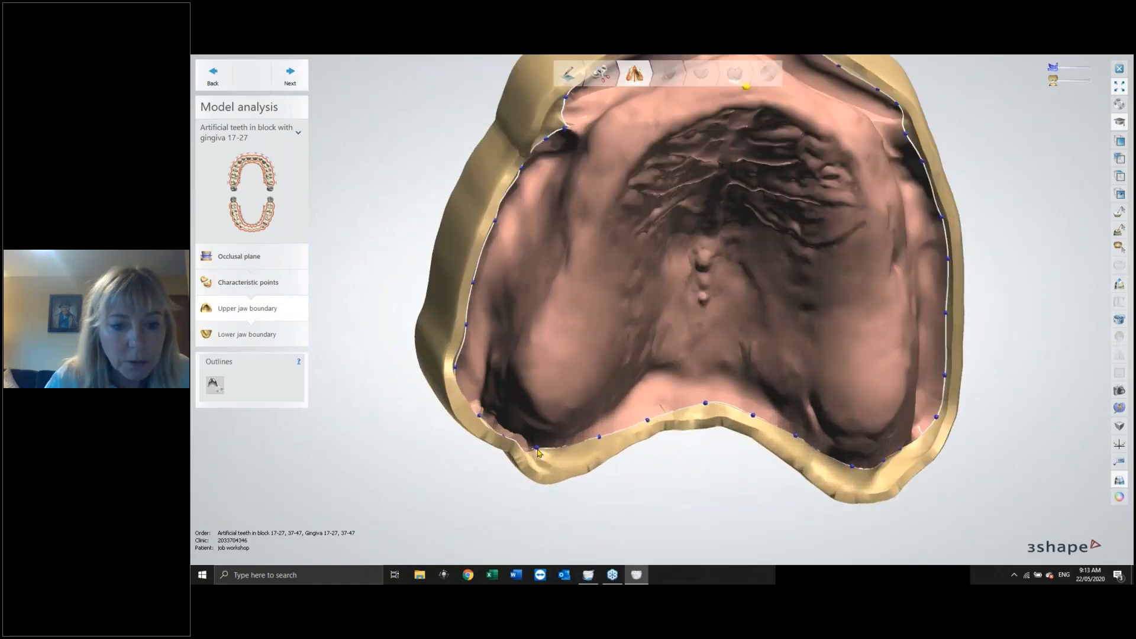
{"action": "left_click_drag", "start_coordinate": [537, 449], "coordinate": [537, 444]}
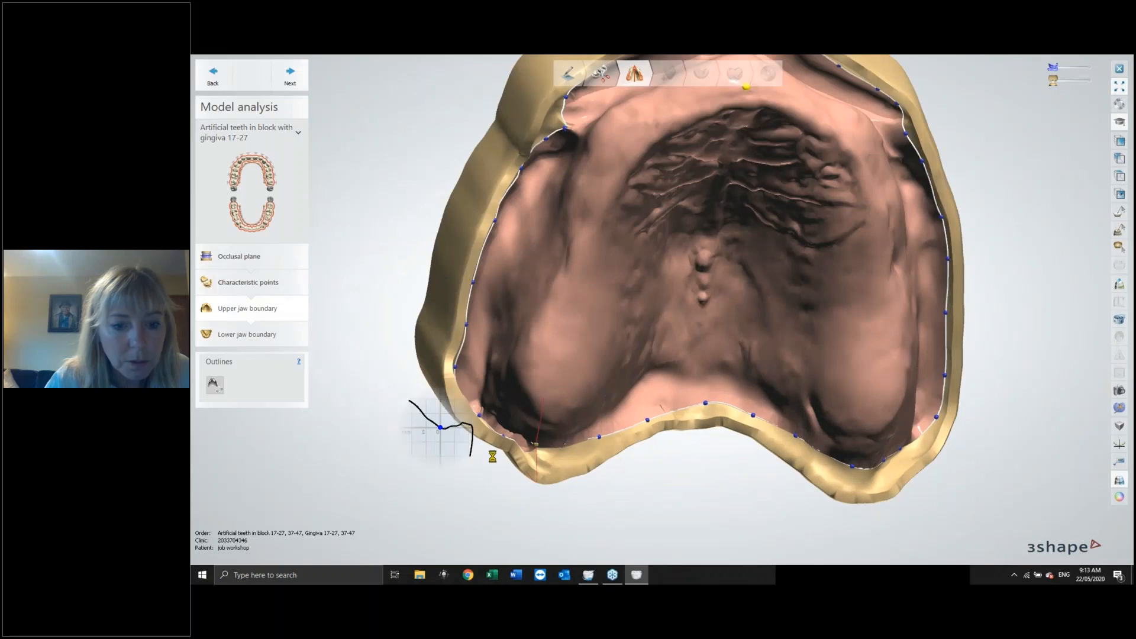
{"action": "right_click", "coordinate": [480, 418]}
{"action": "left_click", "coordinate": [521, 472]}
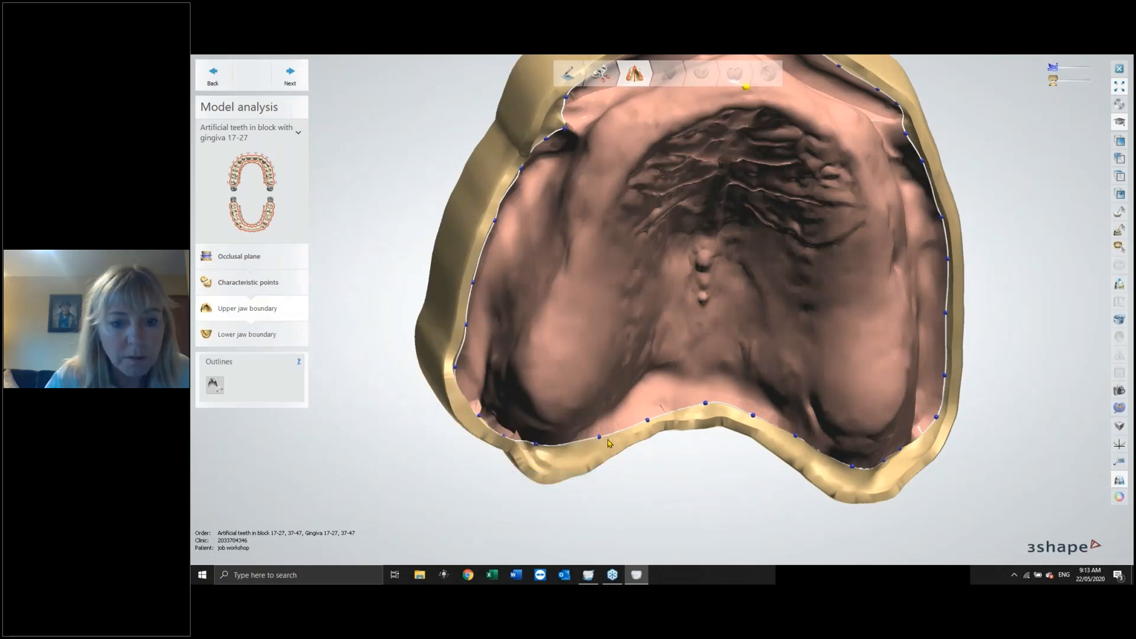
{"action": "mouse_move", "coordinate": [609, 443]}
{"action": "right_mouse_down"}
{"action": "mouse_move", "coordinate": [577, 469]}
{"action": "mouse_move", "coordinate": [594, 459]}
{"action": "right_mouse_up"}
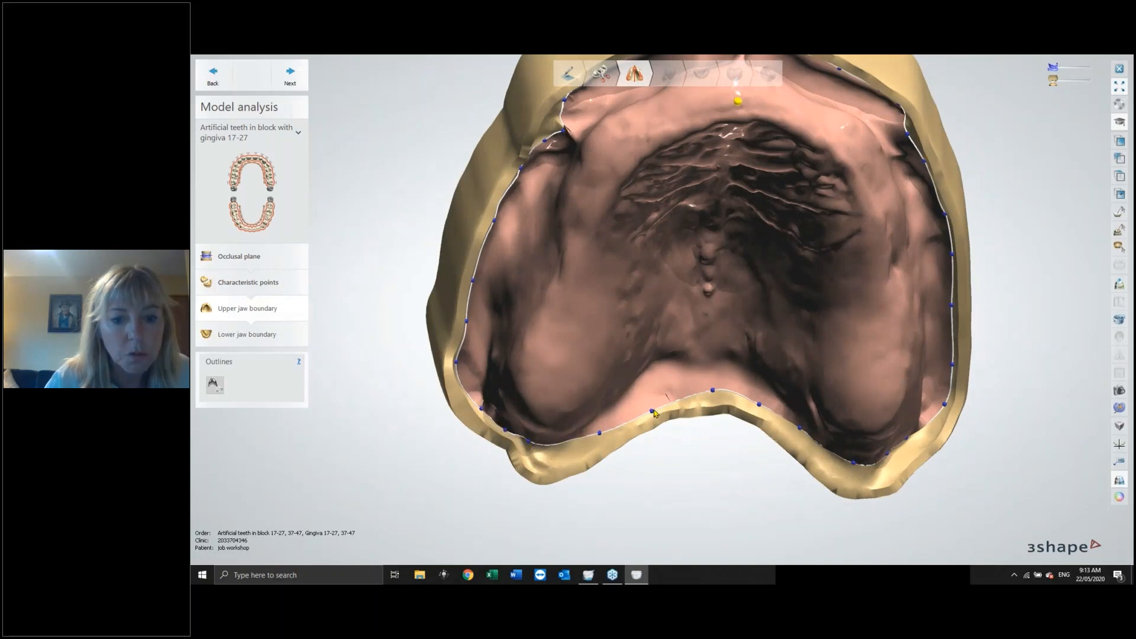
{"action": "right_click_drag", "start_coordinate": [655, 413], "coordinate": [663, 332]}
Advance to the lower jaw boundary, inspect it, and finish Model analysis.
{"action": "left_click", "coordinate": [290, 76]}
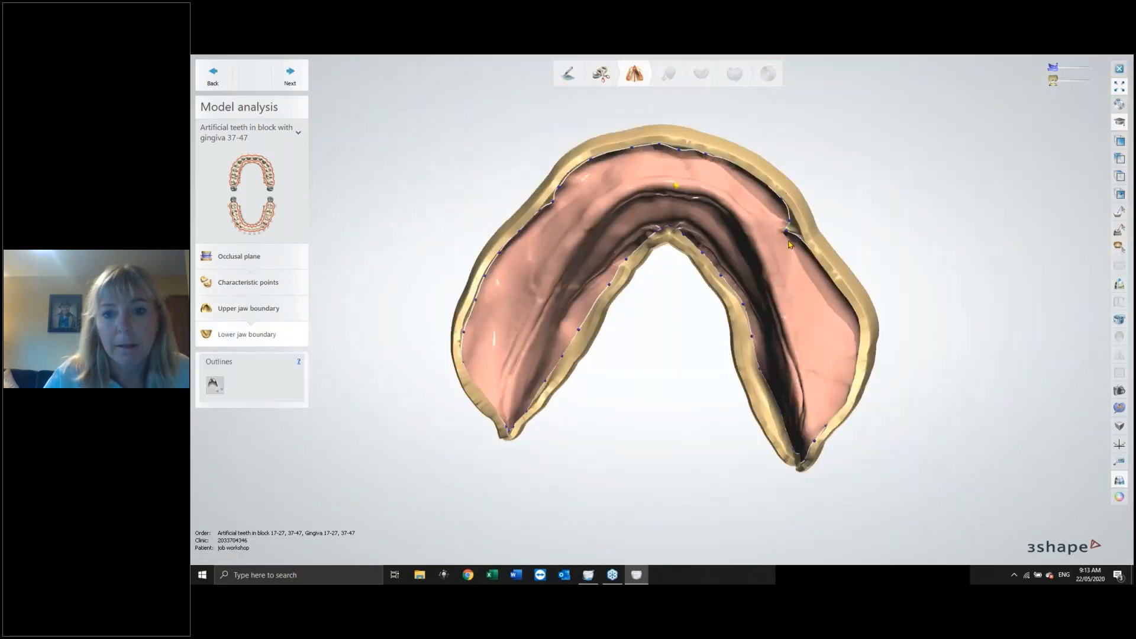
{"action": "right_click_drag", "start_coordinate": [799, 188], "coordinate": [806, 251]}
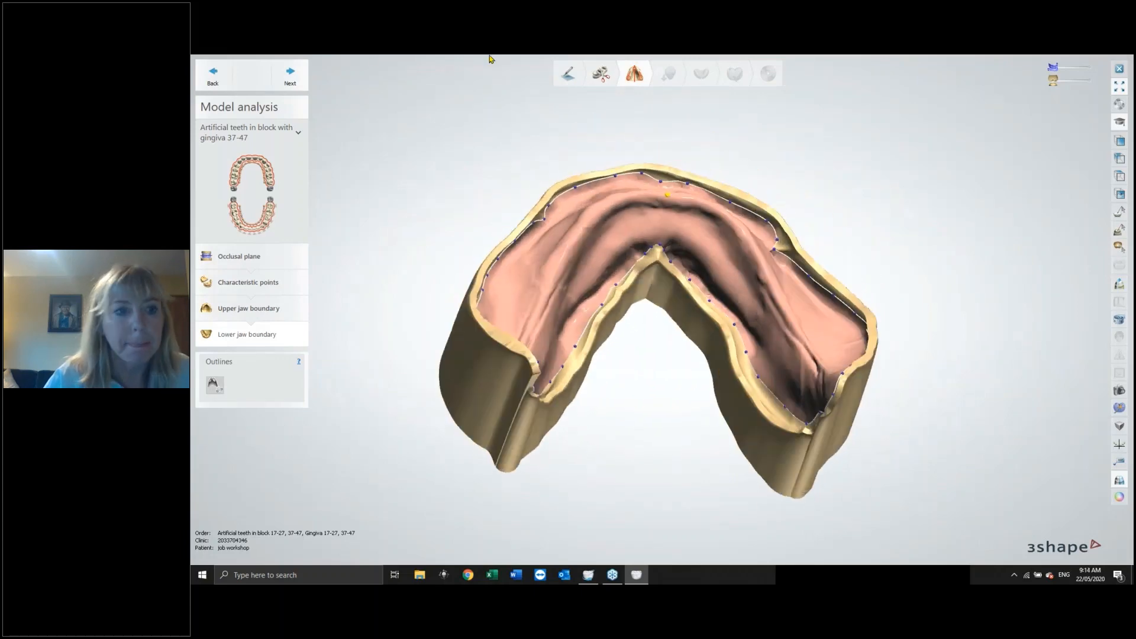
{"action": "left_click", "coordinate": [293, 73]}
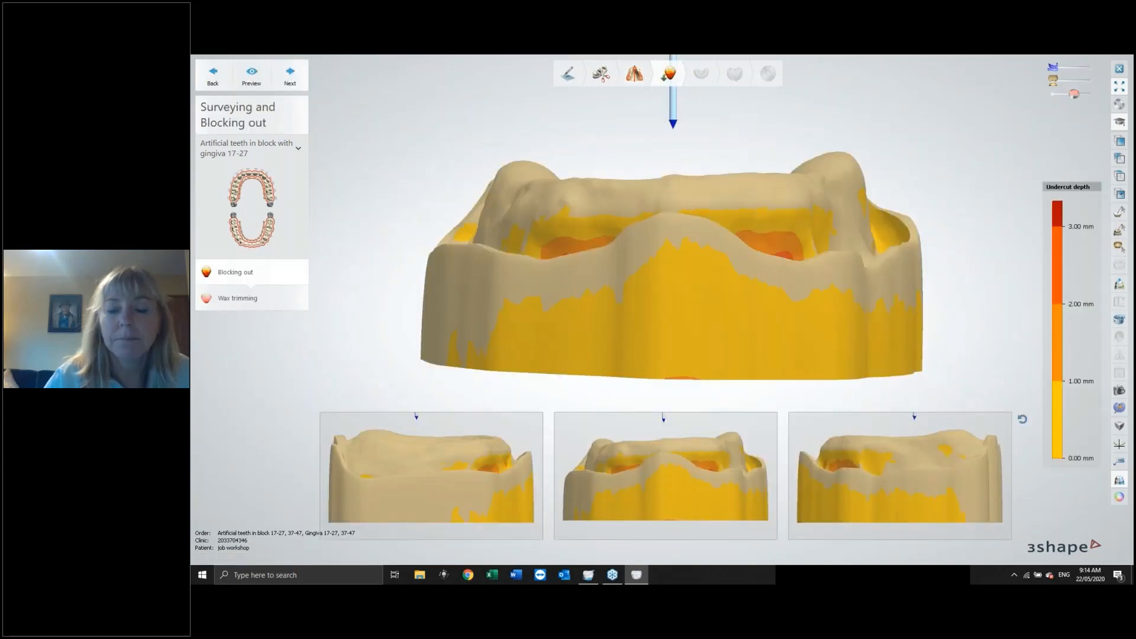
Try setting the upper jaw's insertion direction from the current view, and reset it.
{"action": "right_click_drag", "start_coordinate": [828, 237], "coordinate": [679, 245]}
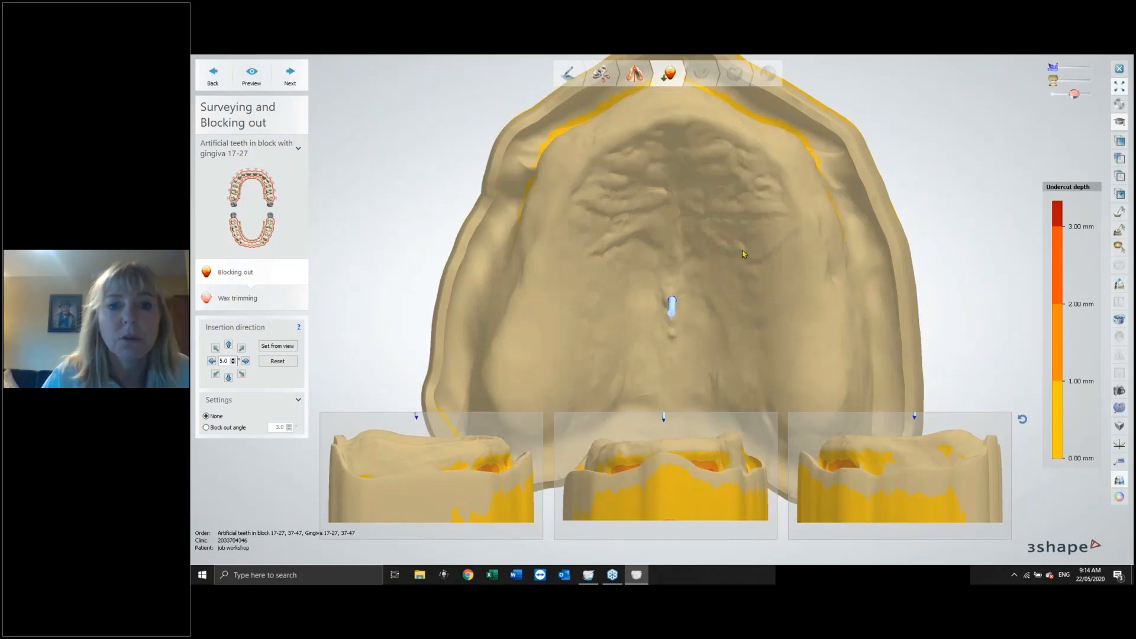
{"action": "right_click_drag", "start_coordinate": [743, 252], "coordinate": [755, 296]}
{"action": "mouse_move", "coordinate": [867, 192]}
{"action": "right_mouse_down"}
{"action": "mouse_move", "coordinate": [880, 208]}
{"action": "mouse_move", "coordinate": [869, 191]}
{"action": "right_mouse_up"}
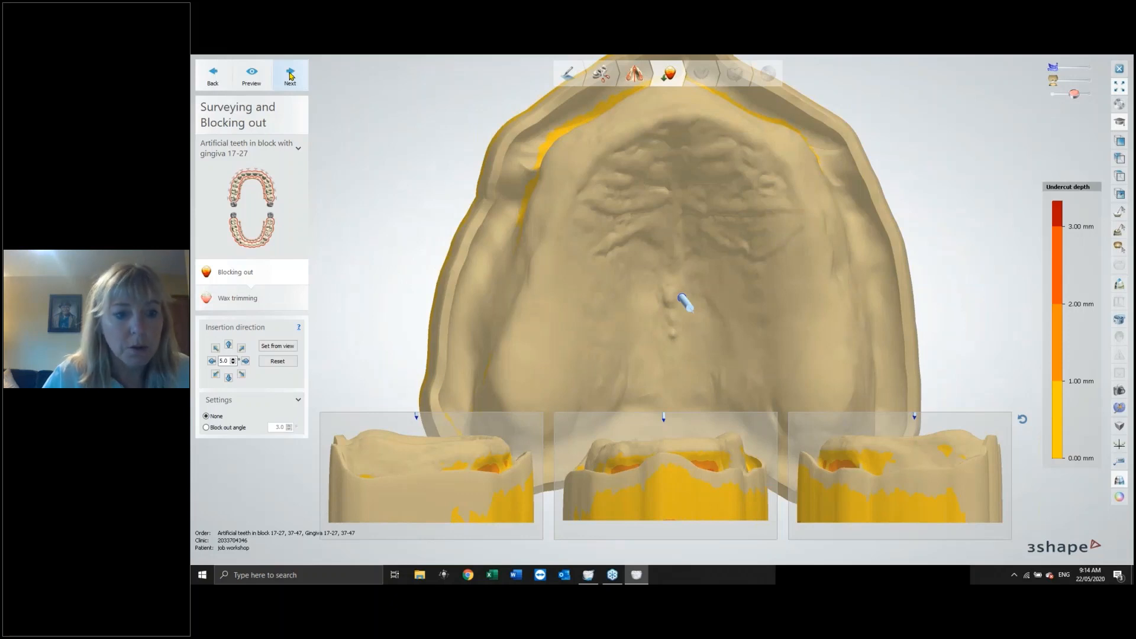
{"action": "right_click_drag", "start_coordinate": [723, 268], "coordinate": [722, 266]}
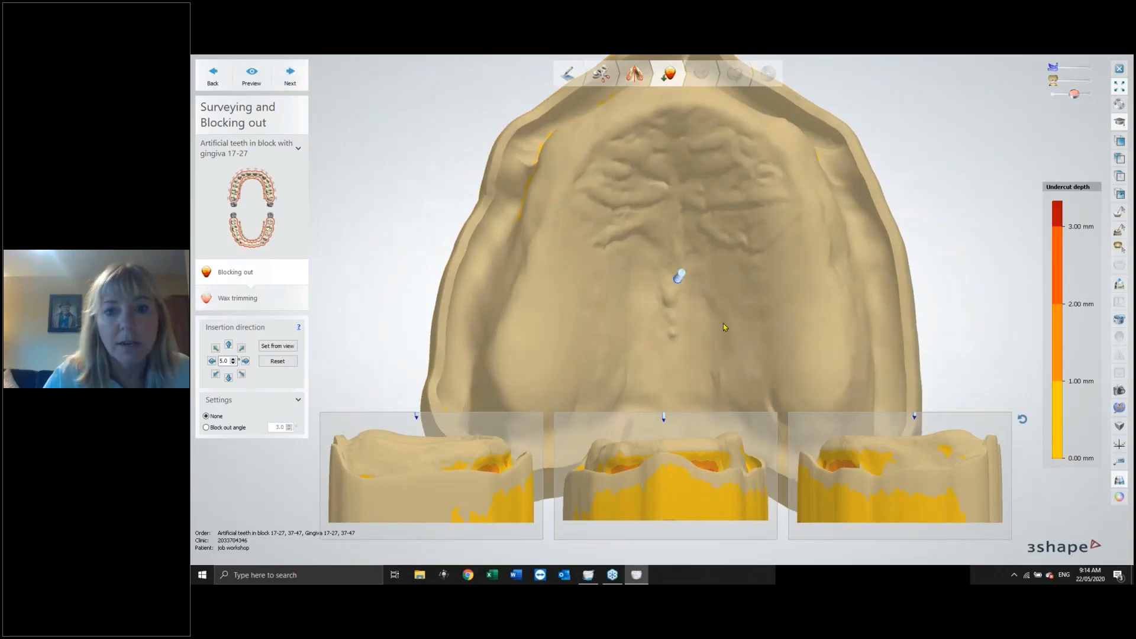
{"action": "right_click_drag", "start_coordinate": [723, 323], "coordinate": [727, 354]}
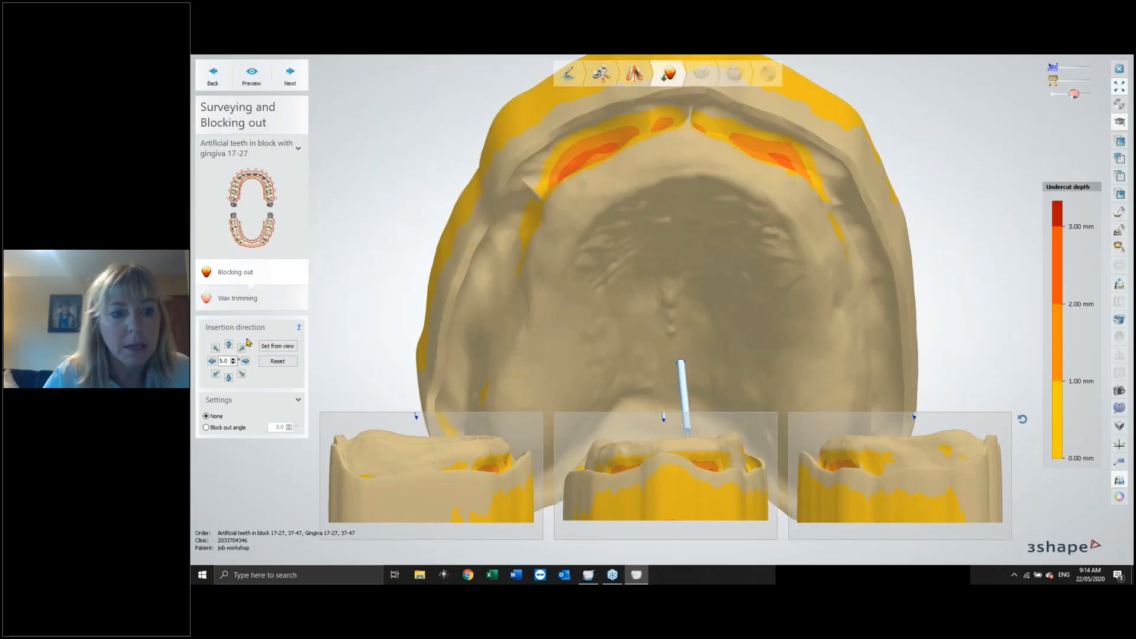
{"action": "left_click", "coordinate": [278, 346]}
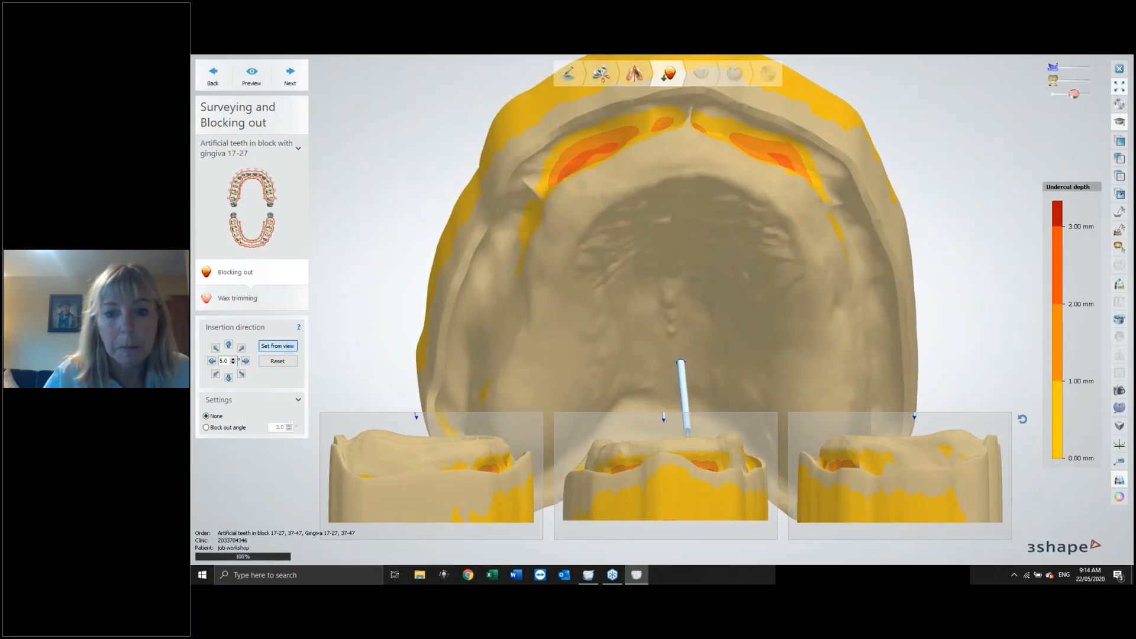
{"action": "right_click_drag", "start_coordinate": [642, 325], "coordinate": [724, 335]}
{"action": "scroll", "coordinate": [744, 299], "scroll_direction": "down", "scroll_amount": 3}
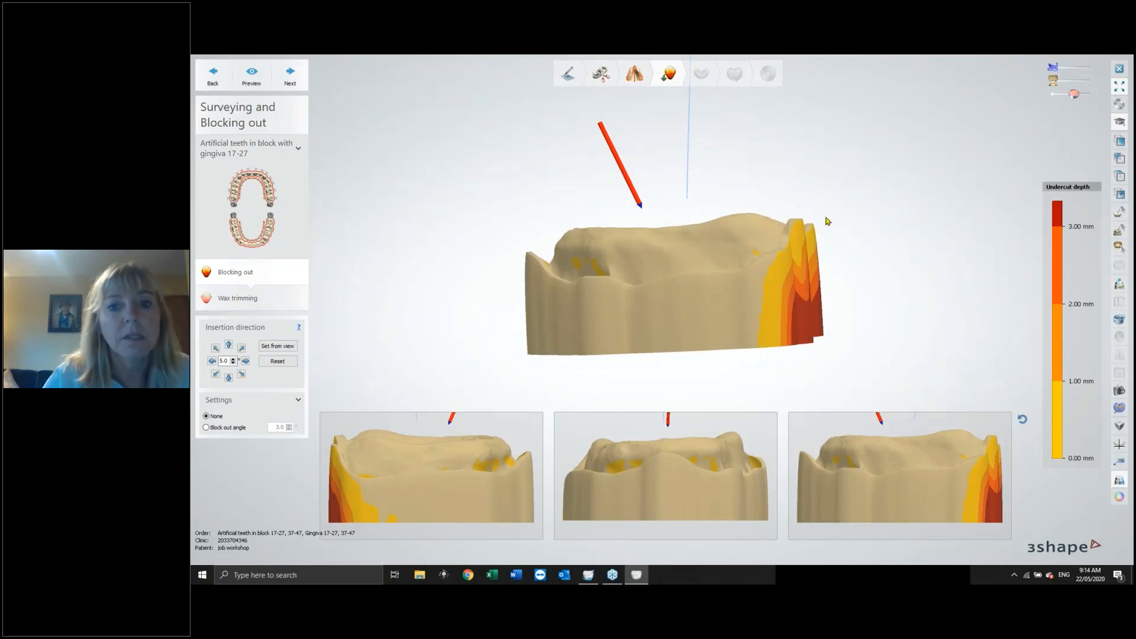
{"action": "left_click", "coordinate": [276, 361]}
Accept the upper jaw insertion direction and move on to wax trimming.
{"action": "right_click_drag", "start_coordinate": [838, 166], "coordinate": [721, 251]}
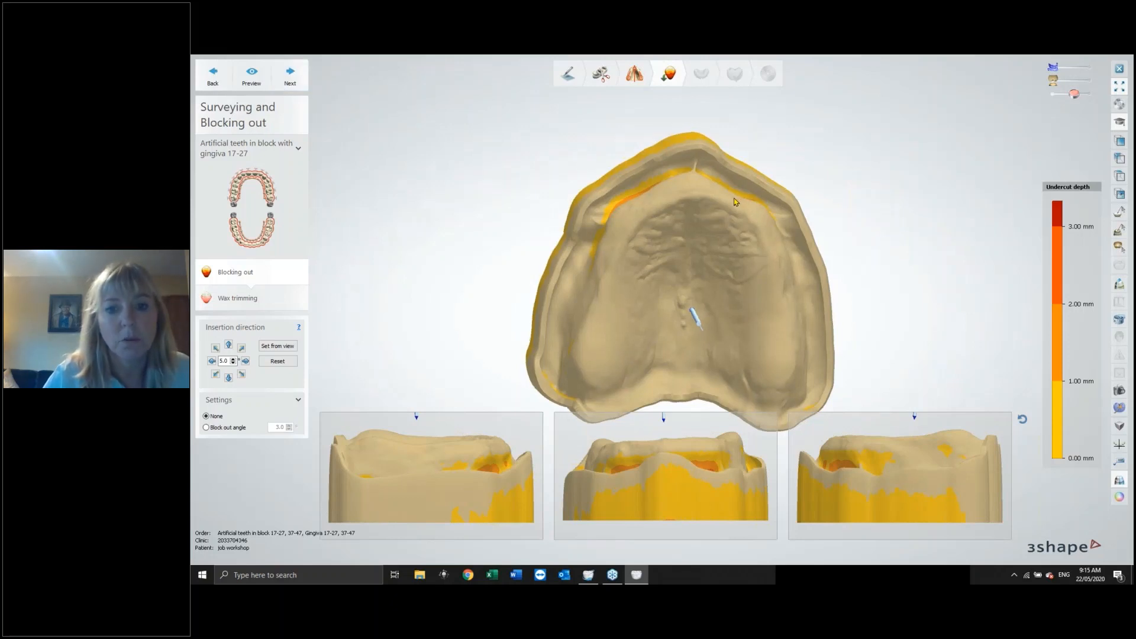
{"action": "right_click_drag", "start_coordinate": [735, 197], "coordinate": [719, 203]}
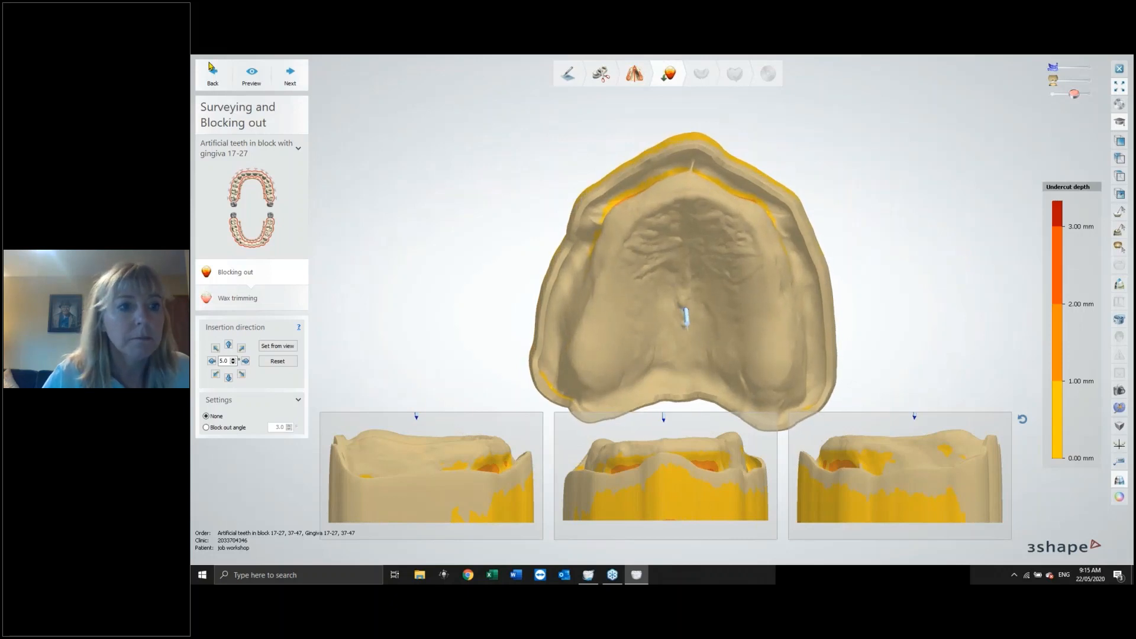
{"action": "left_click", "coordinate": [291, 79]}
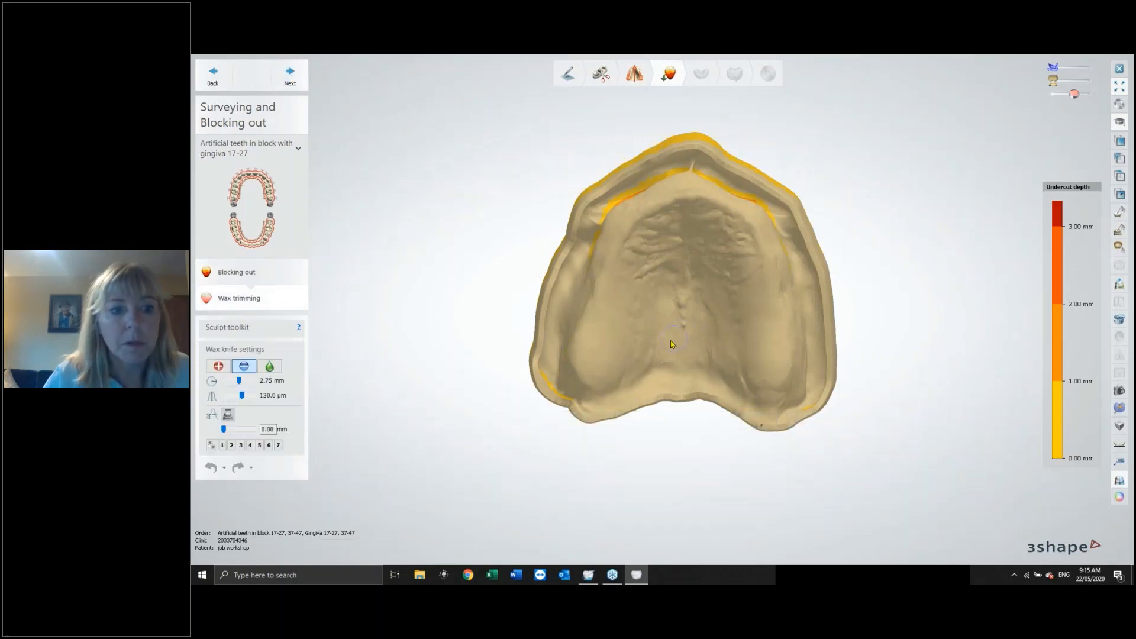
Skip upper jaw wax trimming and lower jaw blocking out to reach lower jaw wax trimming.
{"action": "mouse_move", "coordinate": [644, 337]}
{"action": "right_mouse_down"}
{"action": "mouse_move", "coordinate": [642, 323]}
{"action": "mouse_move", "coordinate": [640, 348]}
{"action": "right_mouse_up"}
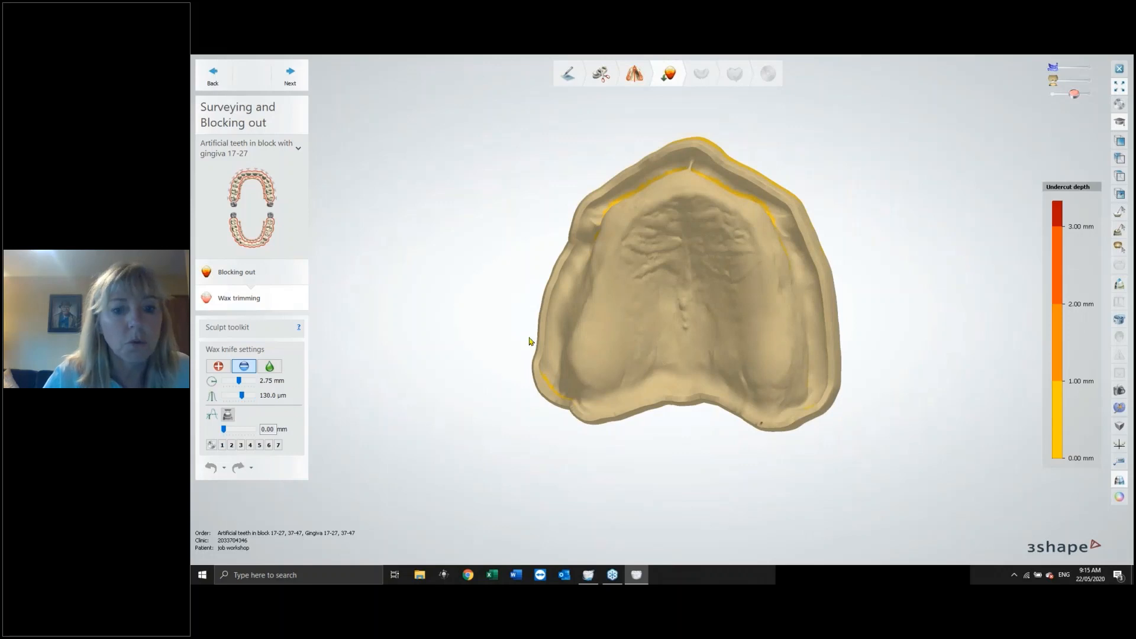
{"action": "mouse_move", "coordinate": [648, 329]}
{"action": "right_mouse_down"}
{"action": "mouse_move", "coordinate": [651, 348]}
{"action": "mouse_move", "coordinate": [656, 302]}
{"action": "mouse_move", "coordinate": [666, 314]}
{"action": "mouse_move", "coordinate": [639, 317]}
{"action": "mouse_move", "coordinate": [649, 312]}
{"action": "right_mouse_up"}
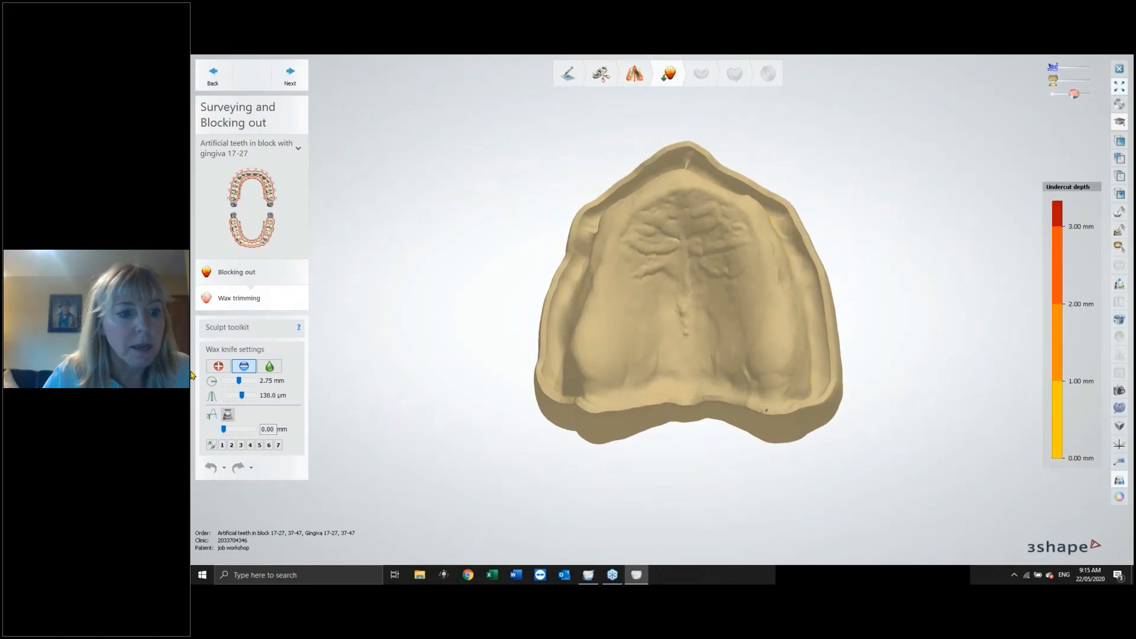
{"action": "left_click", "coordinate": [291, 74]}
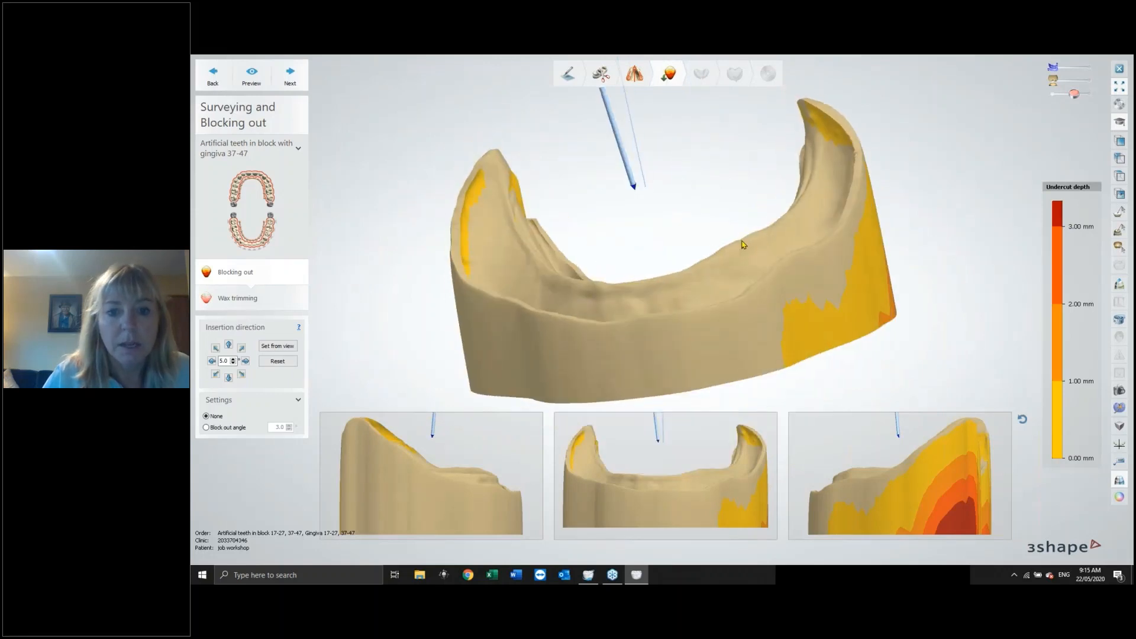
{"action": "left_click", "coordinate": [295, 73]}
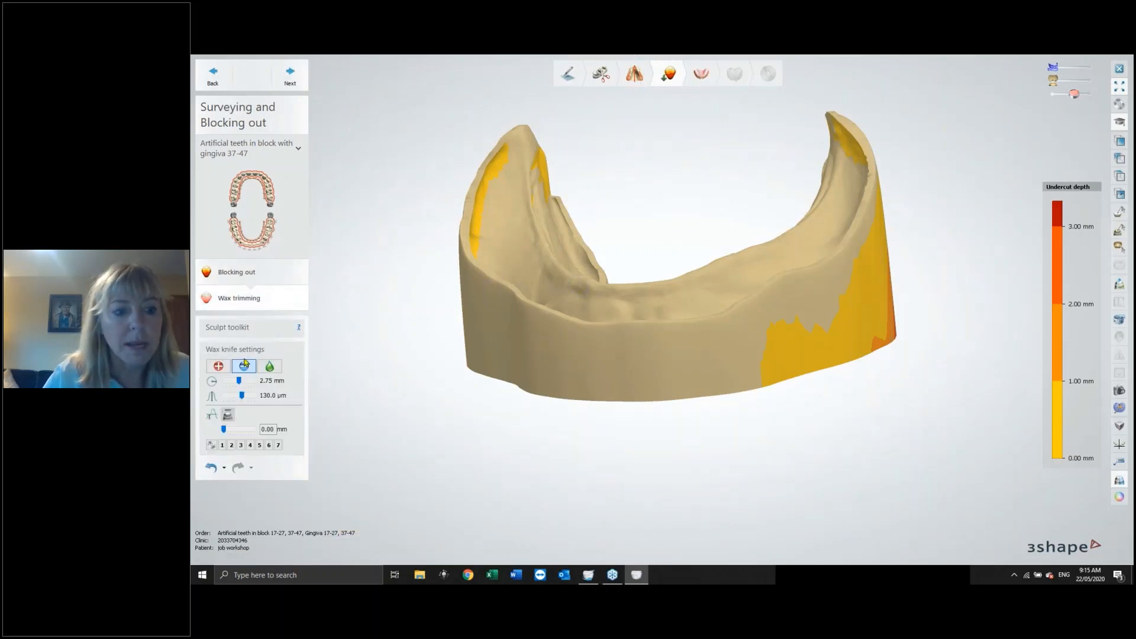
Add wax along the lower jaw ridges with the add wax knife at 2.75 mm and 1.20 mm offset.
{"action": "left_click", "coordinate": [218, 367]}
{"action": "right_click_drag", "start_coordinate": [761, 291], "coordinate": [792, 218]}
{"action": "mouse_move", "coordinate": [792, 216]}
{"action": "left_mouse_down"}
{"action": "mouse_move", "coordinate": [784, 260]}
{"action": "mouse_move", "coordinate": [796, 186]}
{"action": "mouse_move", "coordinate": [772, 293]}
{"action": "left_mouse_up"}
{"action": "right_click_drag", "start_coordinate": [772, 293], "coordinate": [554, 211]}
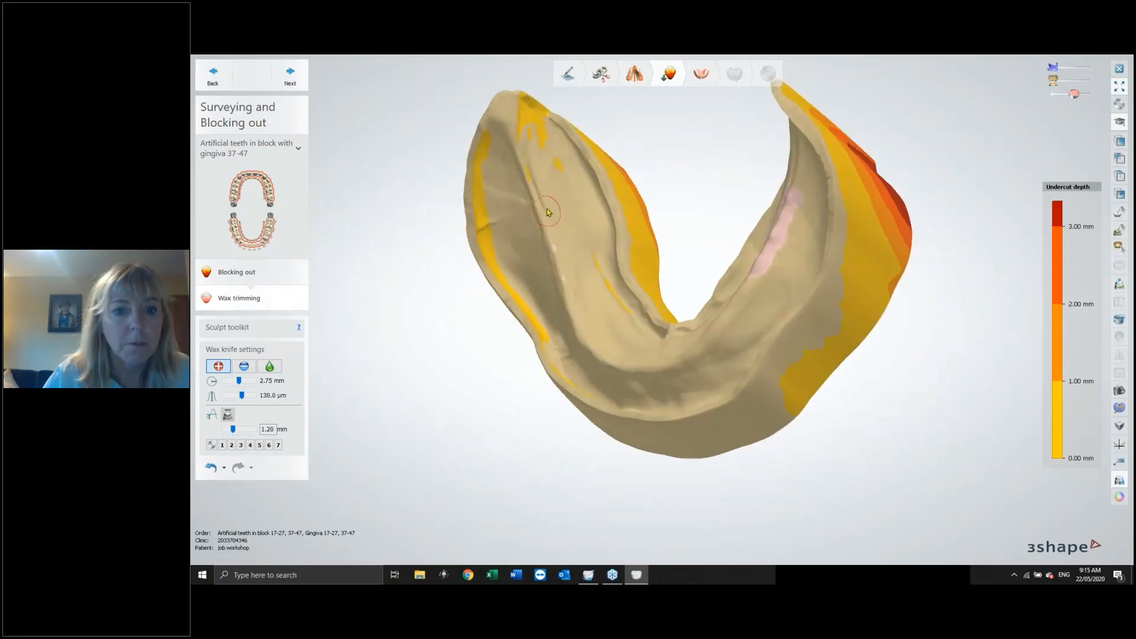
{"action": "left_click_drag", "start_coordinate": [531, 194], "coordinate": [555, 246]}
{"action": "right_click_drag", "start_coordinate": [601, 325], "coordinate": [632, 331]}
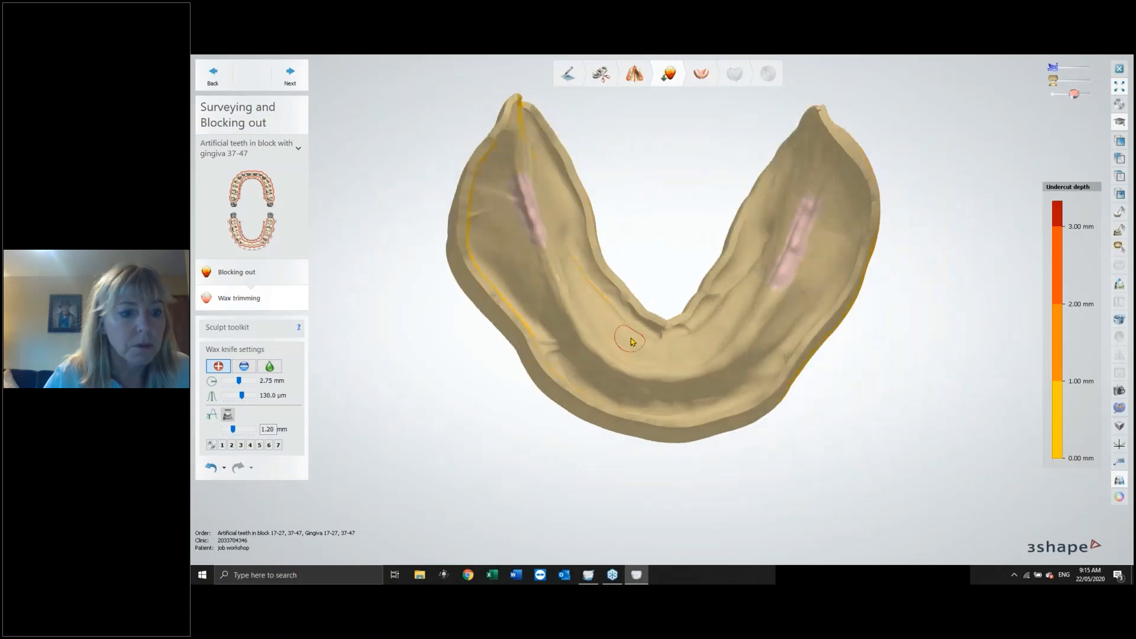
Smooth and remove excess wax along the lower jaw ridges with the smooth and remove wax knives, and advance to initial setup.
{"action": "left_click", "coordinate": [244, 366]}
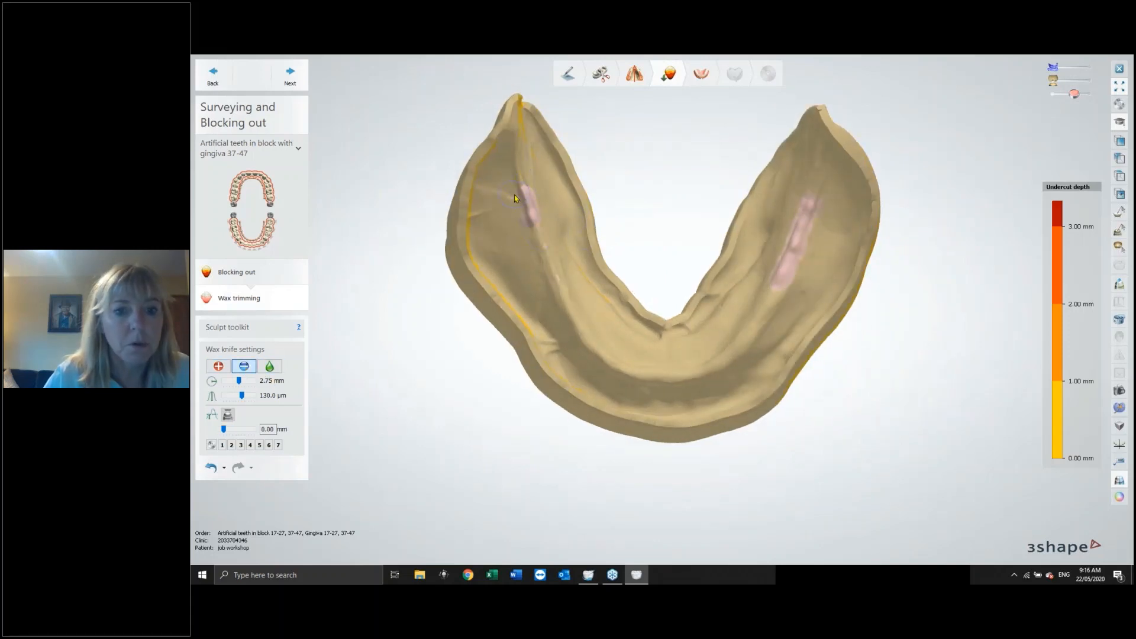
{"action": "right_click_drag", "start_coordinate": [601, 342], "coordinate": [669, 296]}
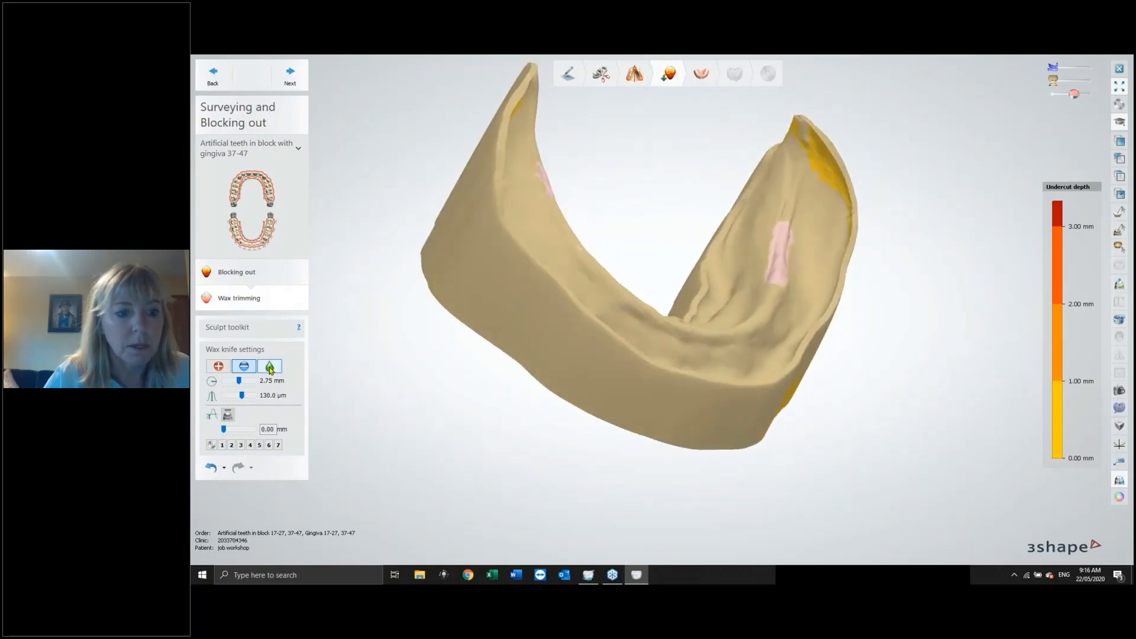
{"action": "left_click_drag", "start_coordinate": [784, 222], "coordinate": [779, 270]}
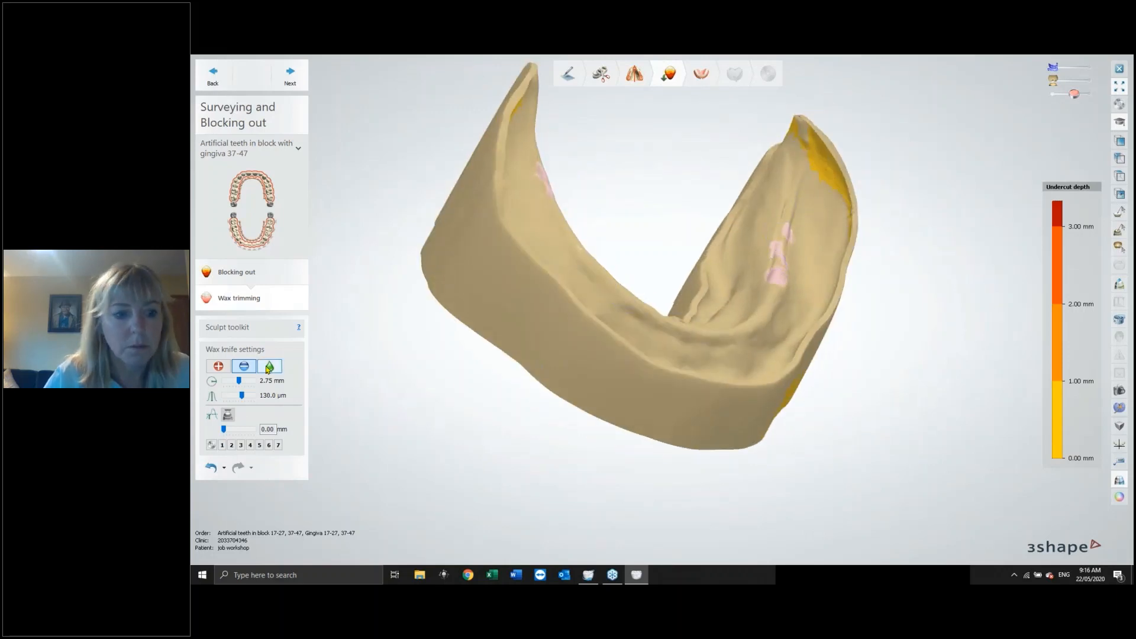
{"action": "left_click", "coordinate": [270, 367]}
{"action": "mouse_move", "coordinate": [787, 242]}
{"action": "left_mouse_down"}
{"action": "mouse_move", "coordinate": [773, 279]}
{"action": "mouse_move", "coordinate": [802, 233]}
{"action": "mouse_move", "coordinate": [773, 279]}
{"action": "mouse_move", "coordinate": [784, 294]}
{"action": "left_mouse_up"}
{"action": "right_click_drag", "start_coordinate": [776, 299], "coordinate": [710, 379]}
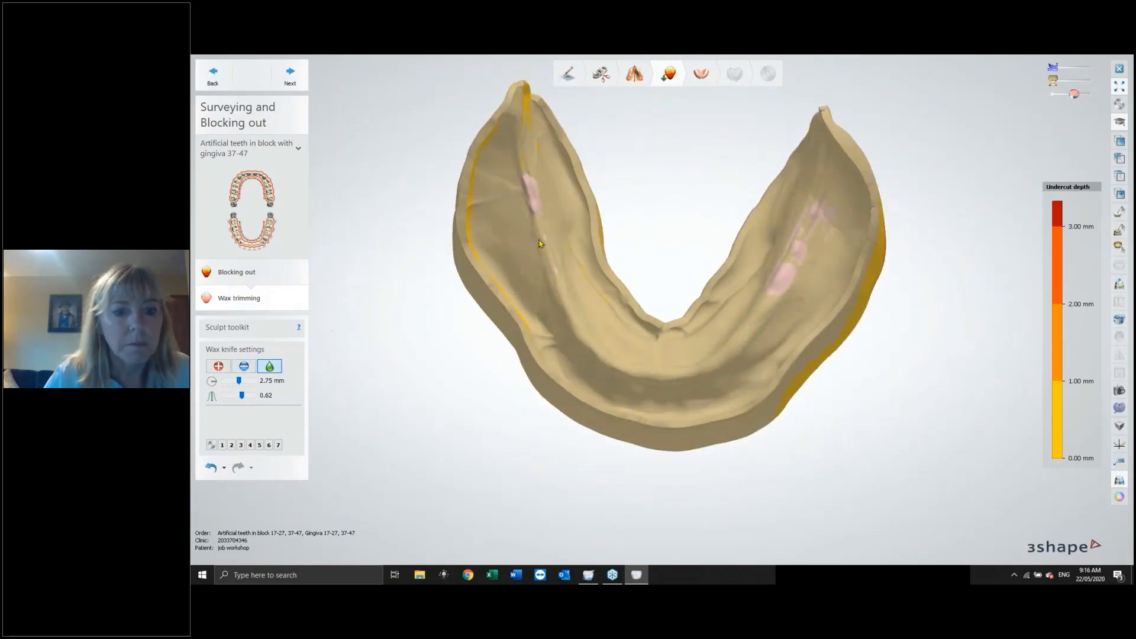
{"action": "left_click", "coordinate": [243, 365]}
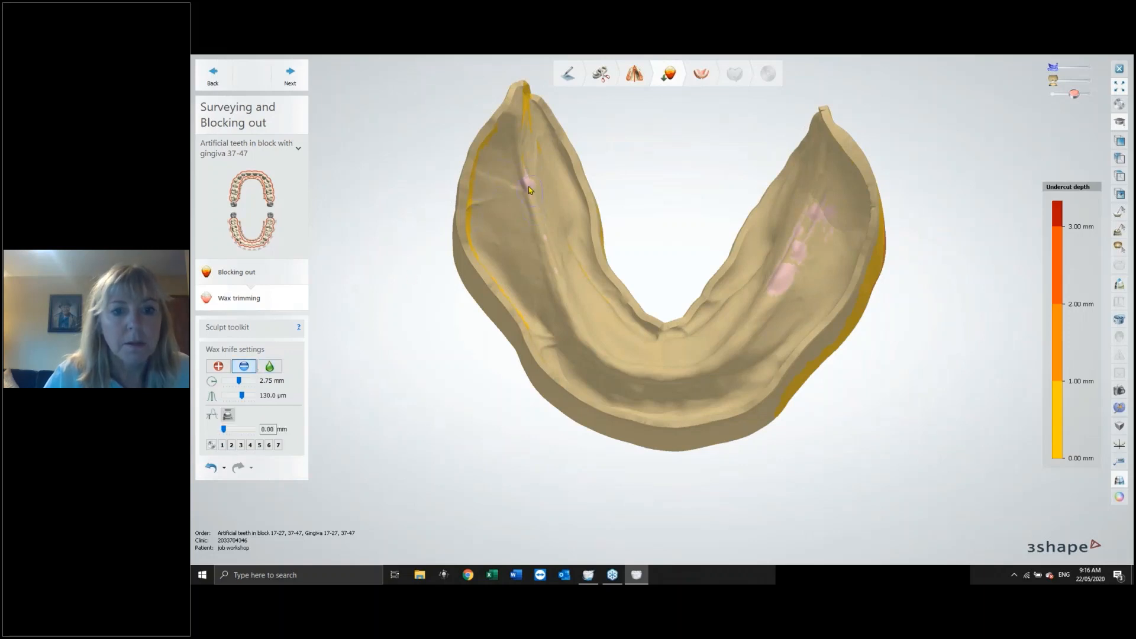
{"action": "mouse_move", "coordinate": [787, 298]}
{"action": "left_mouse_down"}
{"action": "mouse_move", "coordinate": [791, 278]}
{"action": "mouse_move", "coordinate": [780, 274]}
{"action": "mouse_move", "coordinate": [823, 215]}
{"action": "left_mouse_up"}
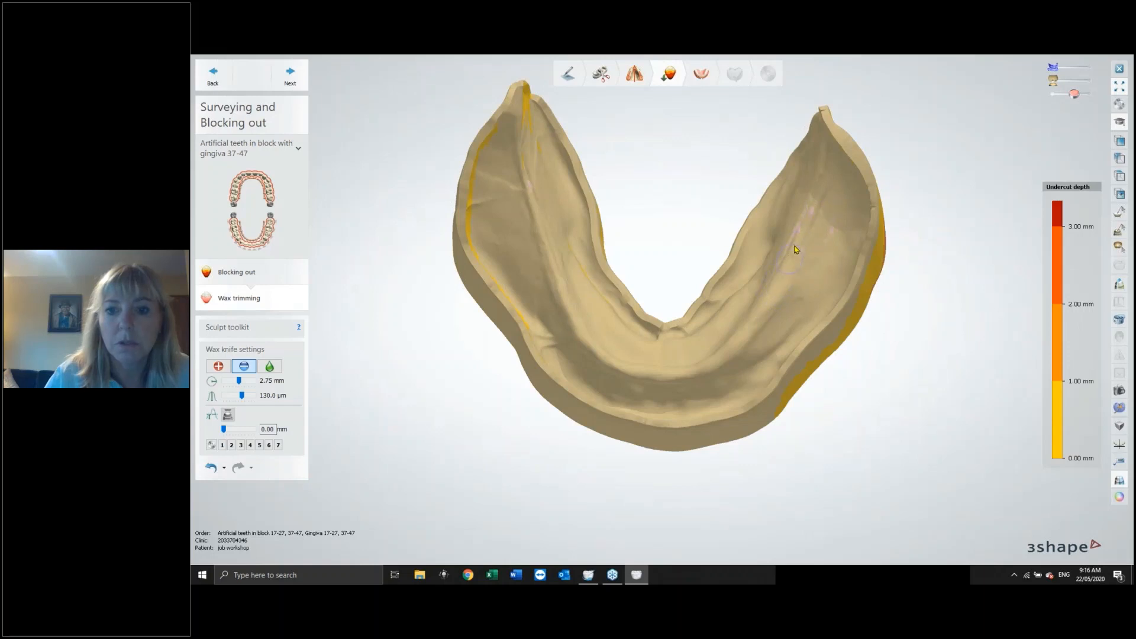
{"action": "mouse_move", "coordinate": [803, 284]}
{"action": "right_mouse_down"}
{"action": "mouse_move", "coordinate": [806, 270]}
{"action": "mouse_move", "coordinate": [774, 271]}
{"action": "right_mouse_up"}
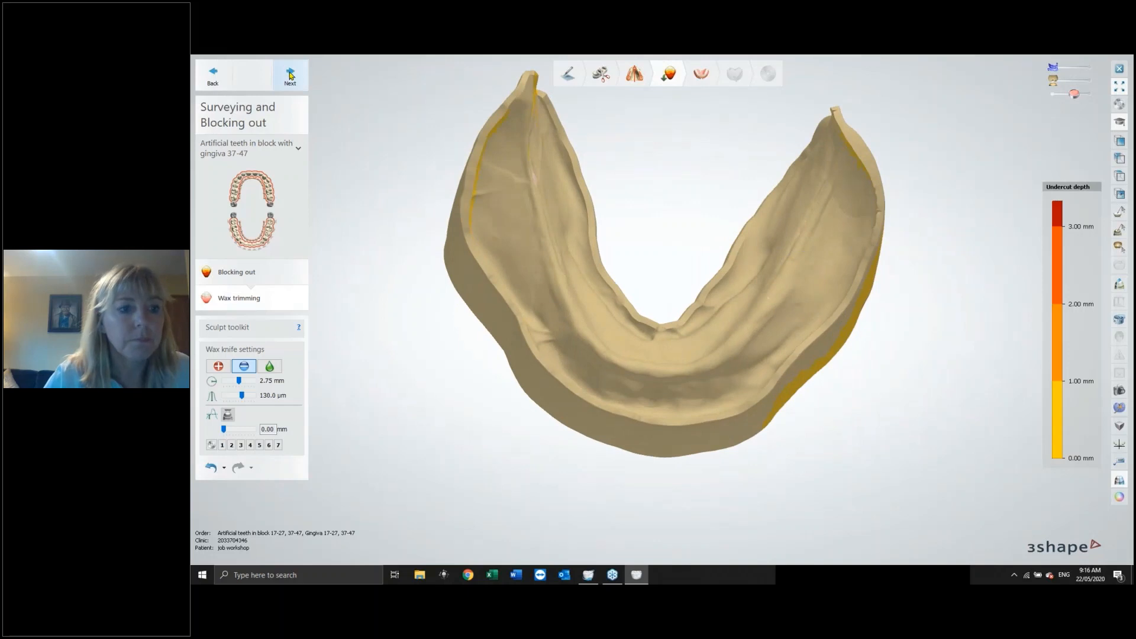
{"action": "left_click", "coordinate": [290, 75]}
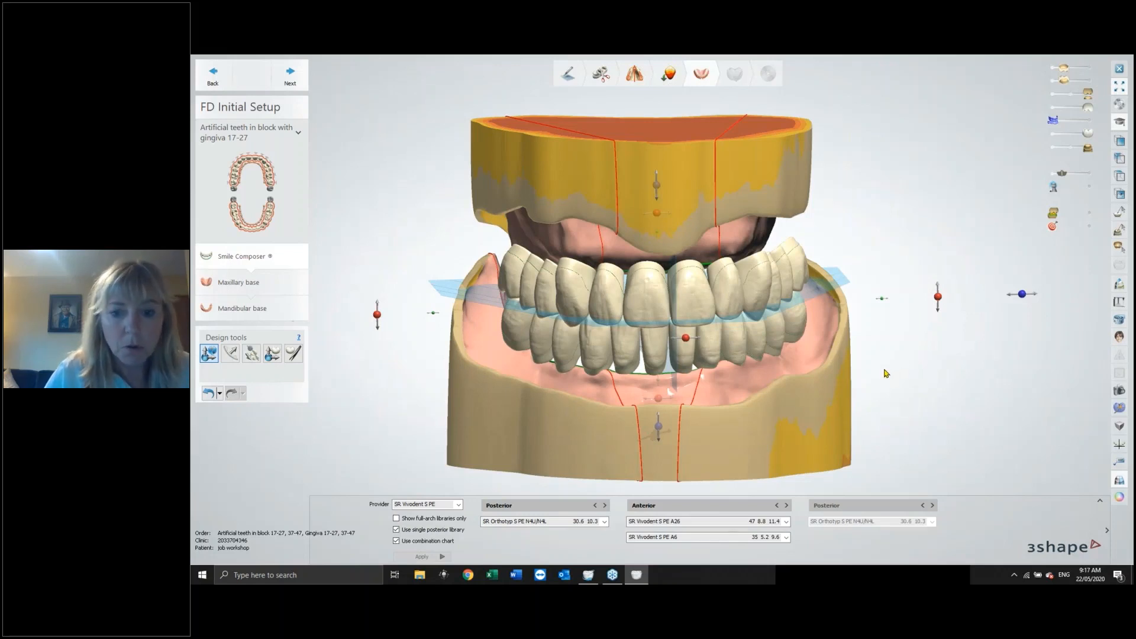
Browse the tooth library provider list and the posterior and anterior mould lists.
{"action": "right_click_drag", "start_coordinate": [904, 394], "coordinate": [899, 387]}
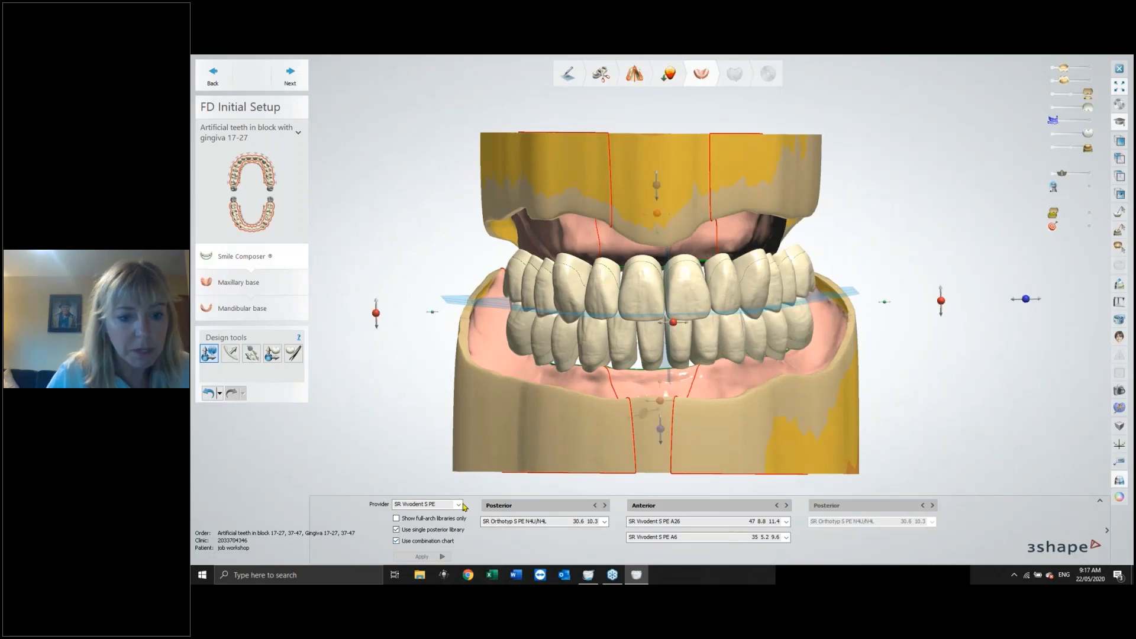
{"action": "left_click", "coordinate": [461, 506]}
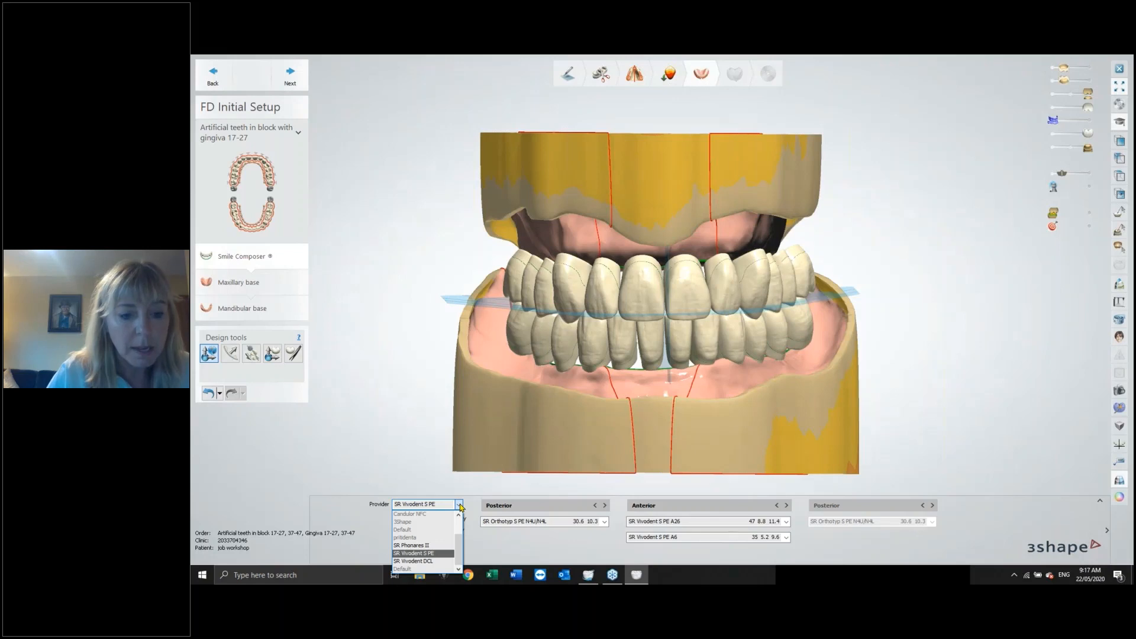
{"action": "scroll", "coordinate": [461, 532], "scroll_direction": "up", "scroll_amount": 2}
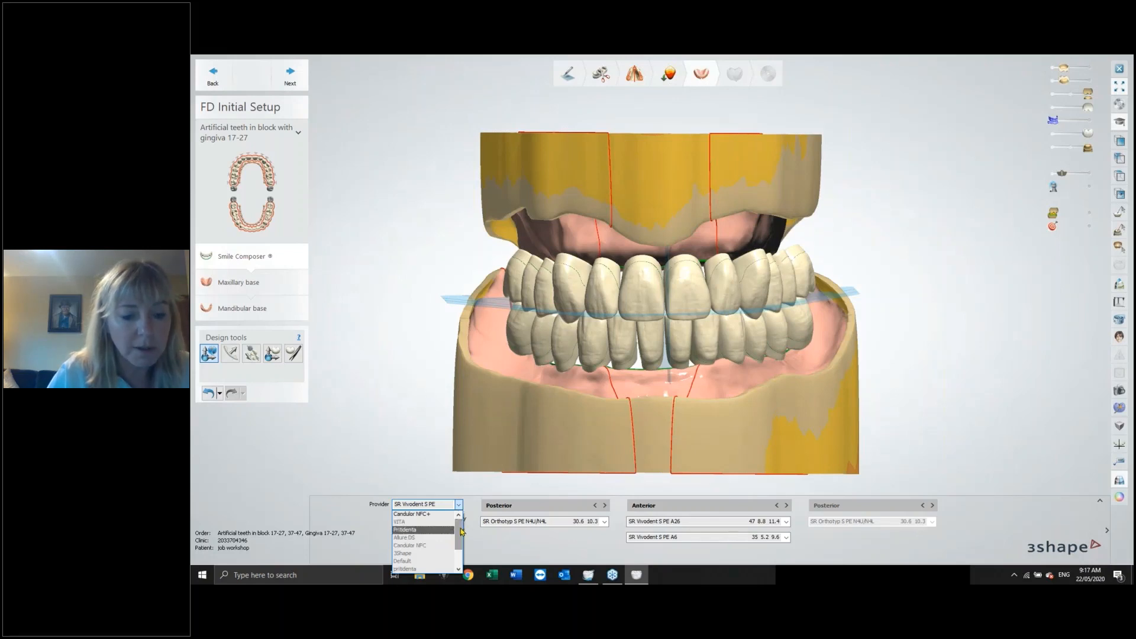
{"action": "scroll", "coordinate": [461, 533], "scroll_direction": "down", "scroll_amount": 2}
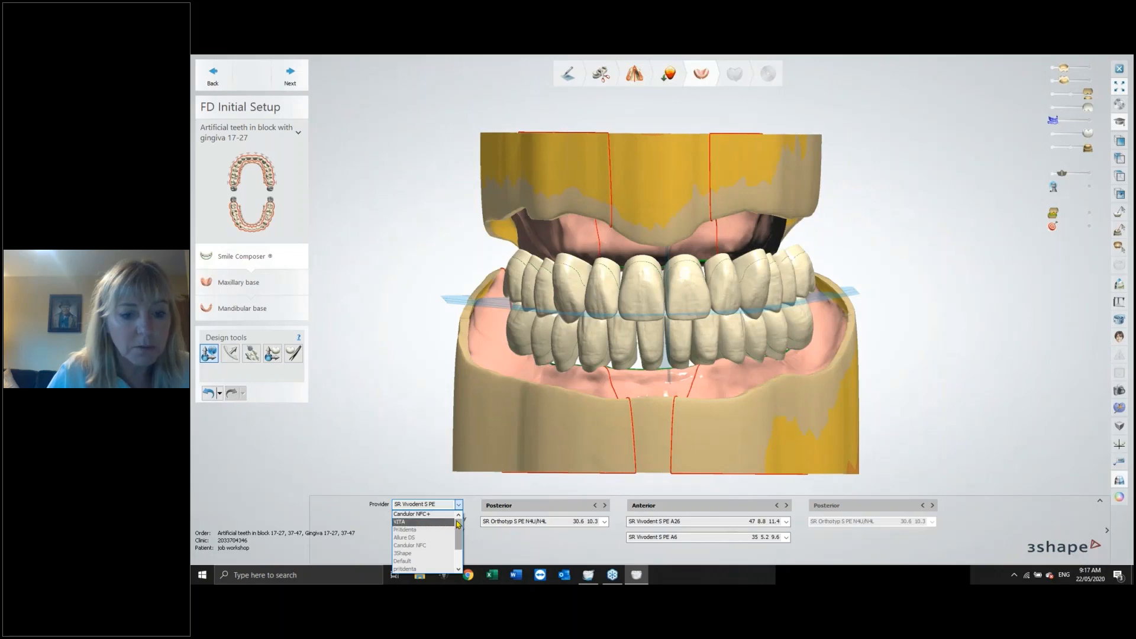
{"action": "scroll", "coordinate": [461, 542], "scroll_direction": "down", "scroll_amount": 2}
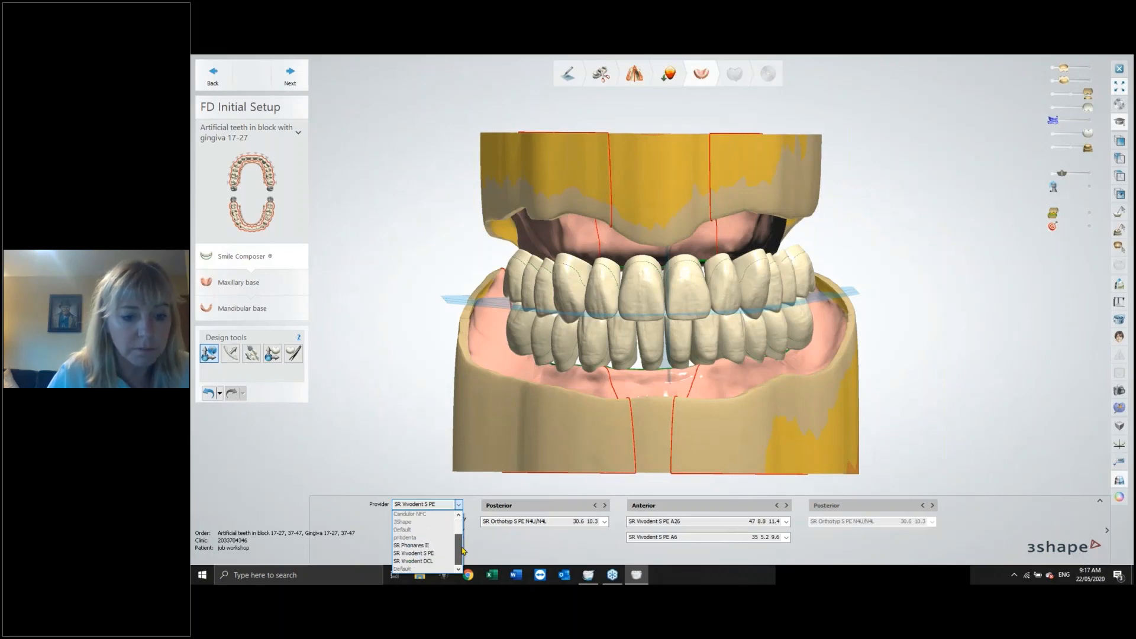
{"action": "scroll", "coordinate": [462, 551], "scroll_direction": "up", "scroll_amount": 2}
{"action": "scroll", "coordinate": [462, 536], "scroll_direction": "up", "scroll_amount": 2}
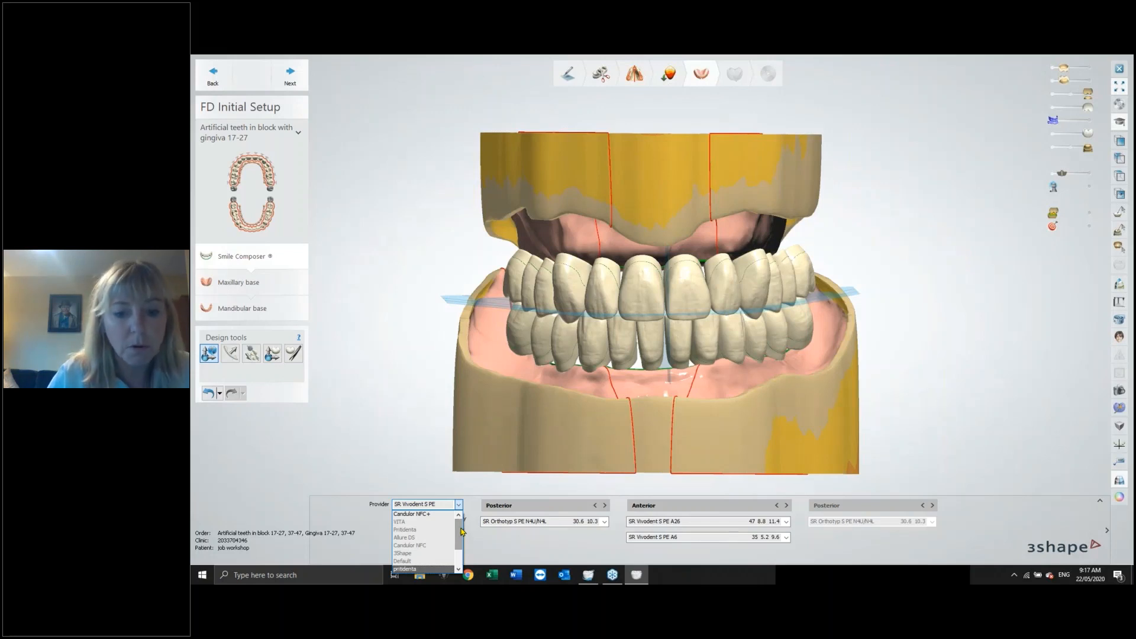
{"action": "left_click", "coordinate": [522, 558]}
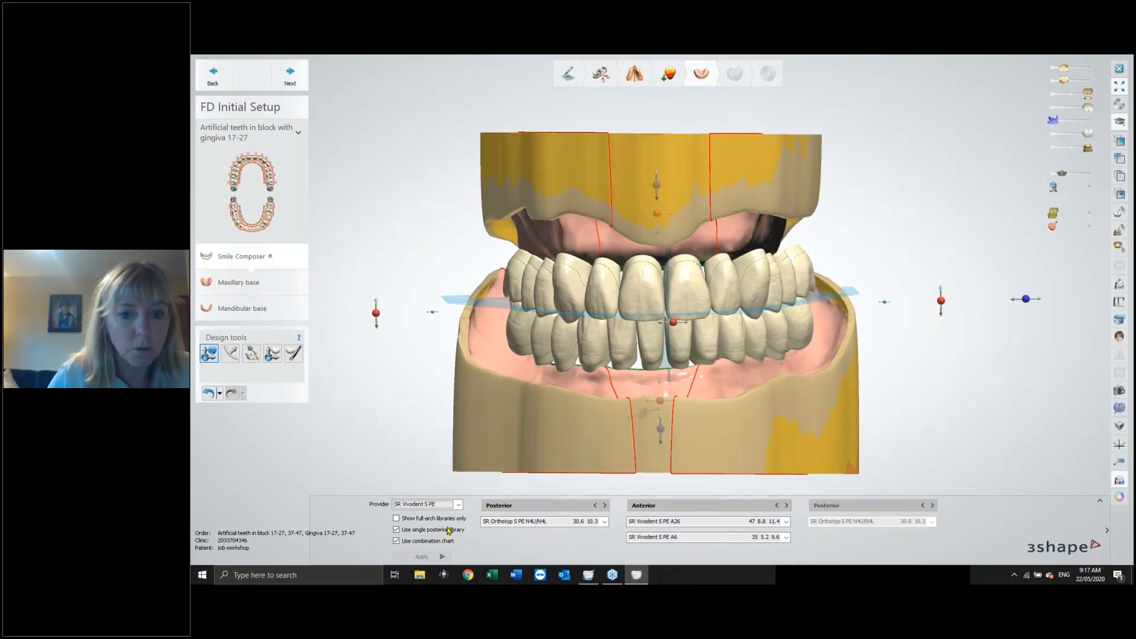
{"action": "left_click", "coordinate": [605, 521]}
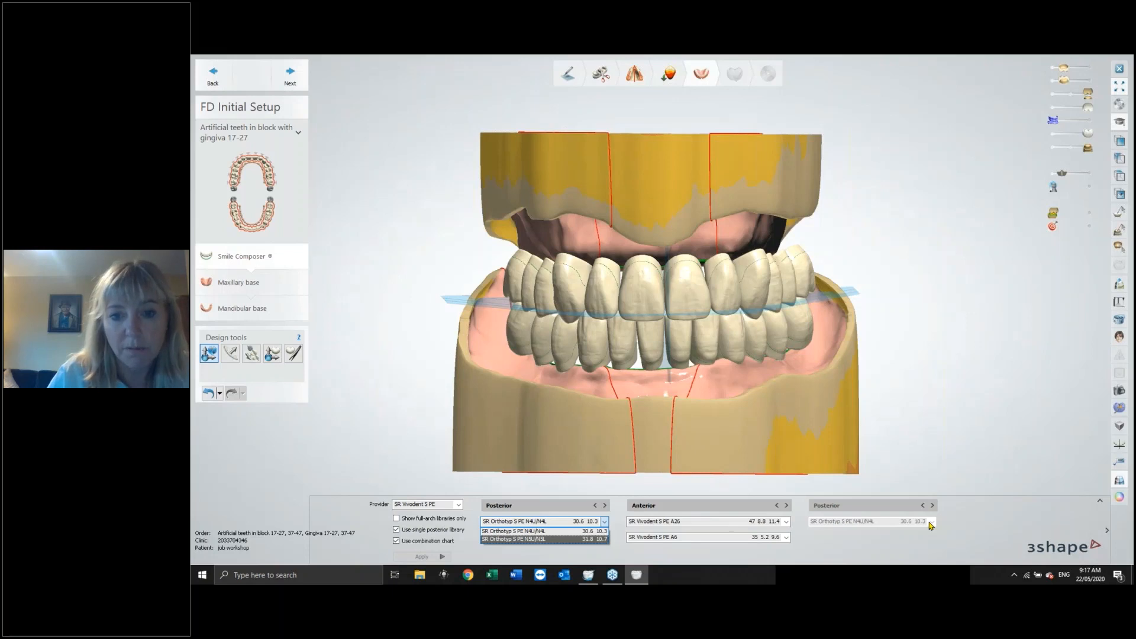
{"action": "left_click", "coordinate": [788, 526]}
{"action": "left_click", "coordinate": [787, 524]}
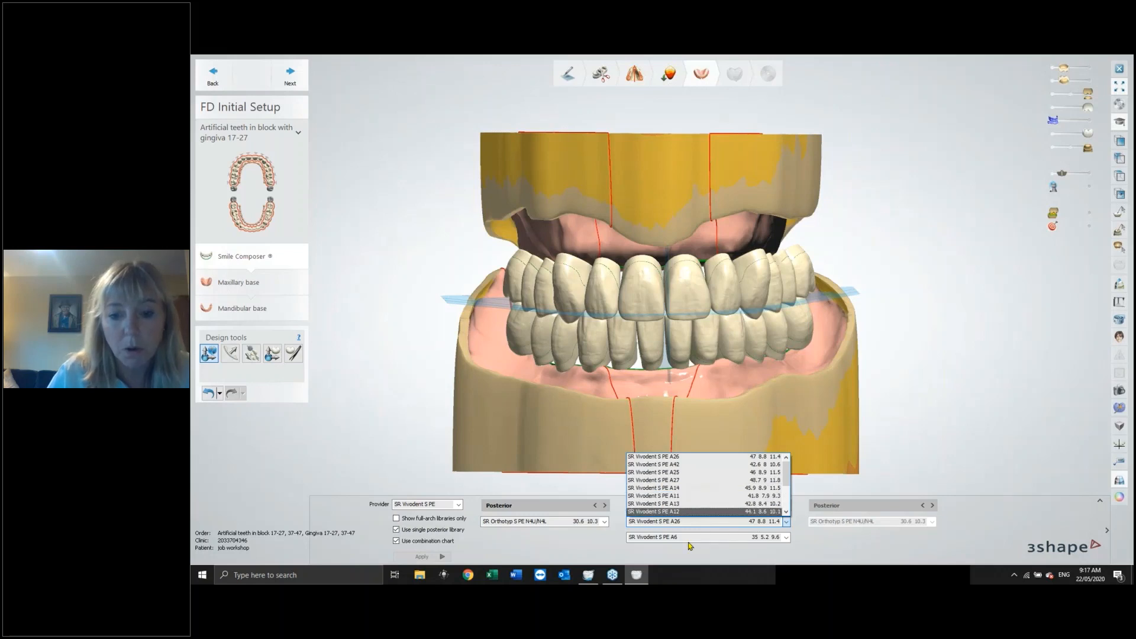
{"action": "left_click", "coordinate": [718, 559]}
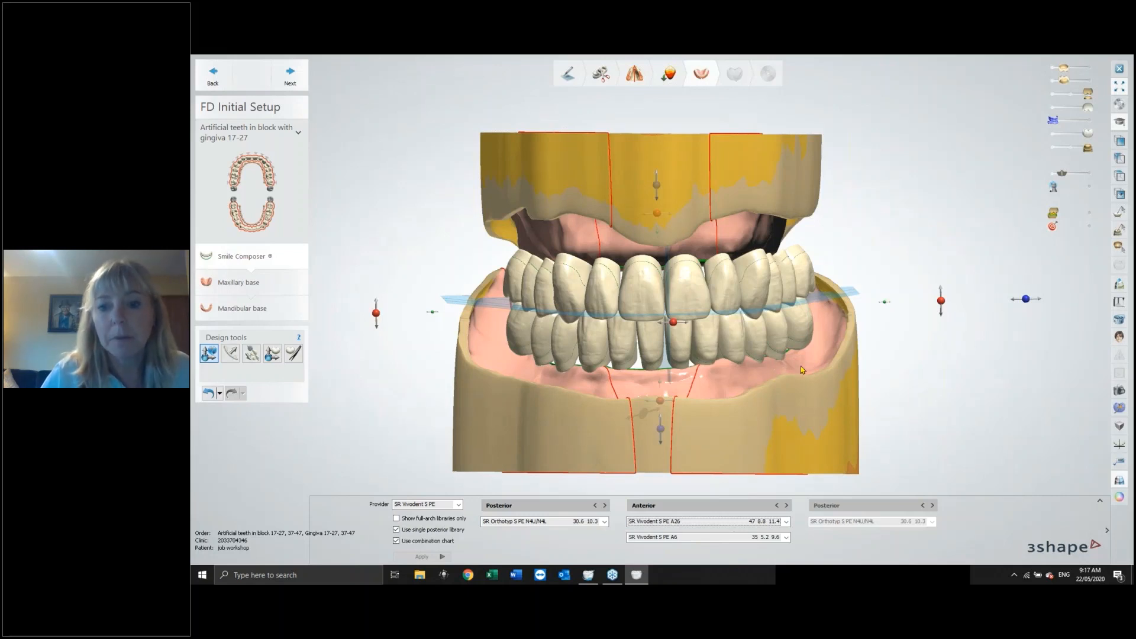
Adjust the occlusal plane handles of the tooth setup from a side view.
{"action": "mouse_move", "coordinate": [933, 358]}
{"action": "right_mouse_down"}
{"action": "mouse_move", "coordinate": [935, 384]}
{"action": "mouse_move", "coordinate": [935, 369]}
{"action": "right_mouse_up"}
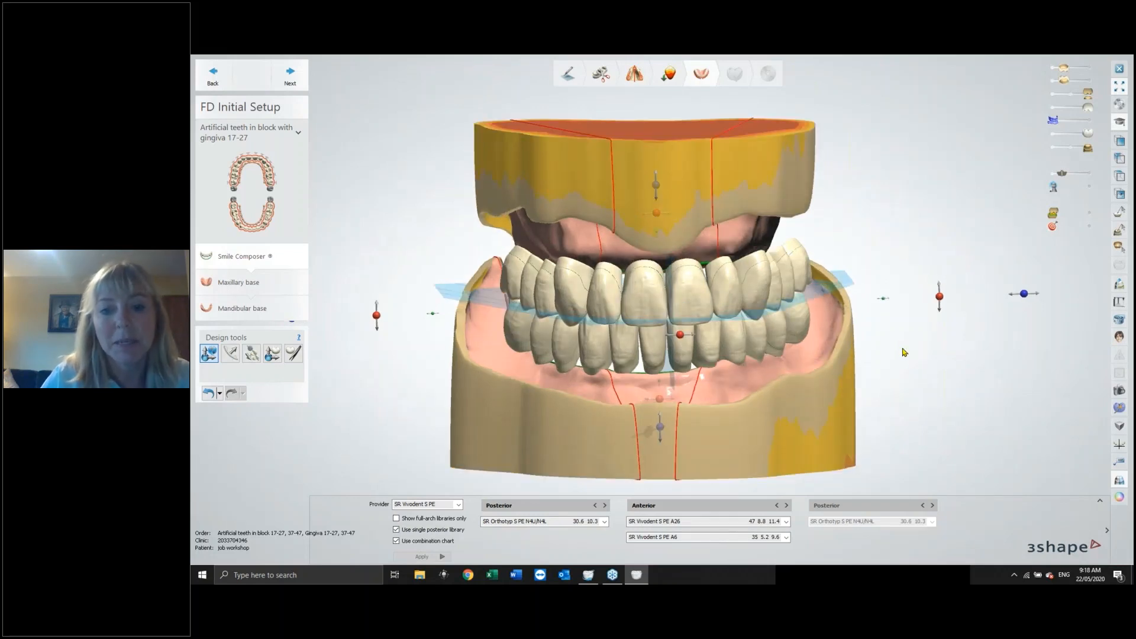
{"action": "mouse_move", "coordinate": [911, 367]}
{"action": "right_mouse_down"}
{"action": "mouse_move", "coordinate": [914, 382]}
{"action": "mouse_move", "coordinate": [923, 355]}
{"action": "right_mouse_up"}
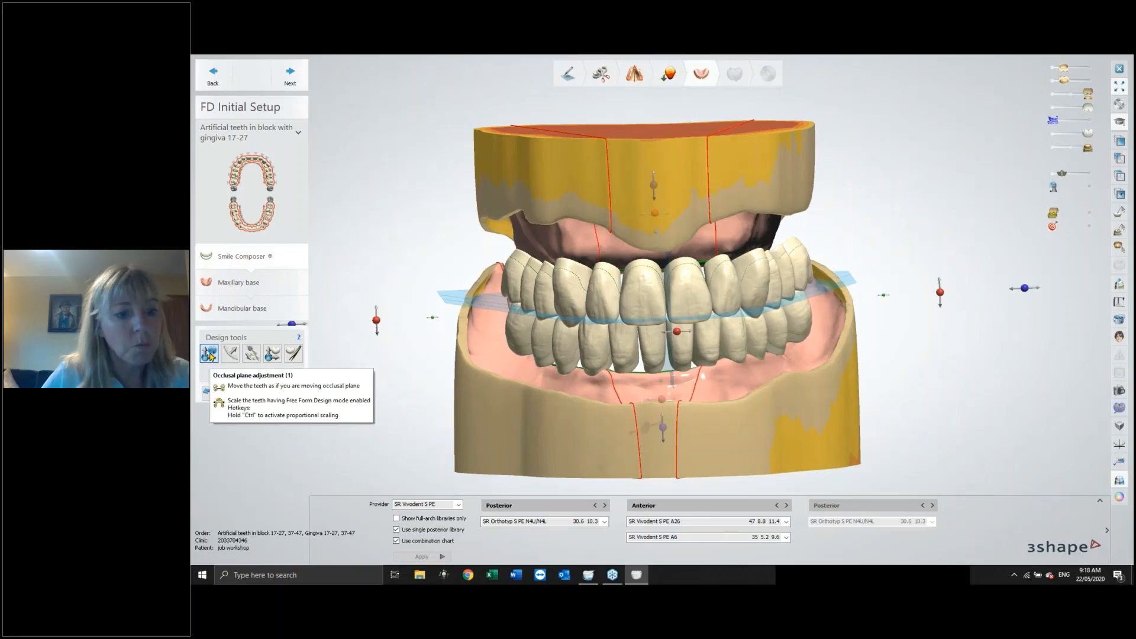
{"action": "right_click_drag", "start_coordinate": [952, 362], "coordinate": [847, 350]}
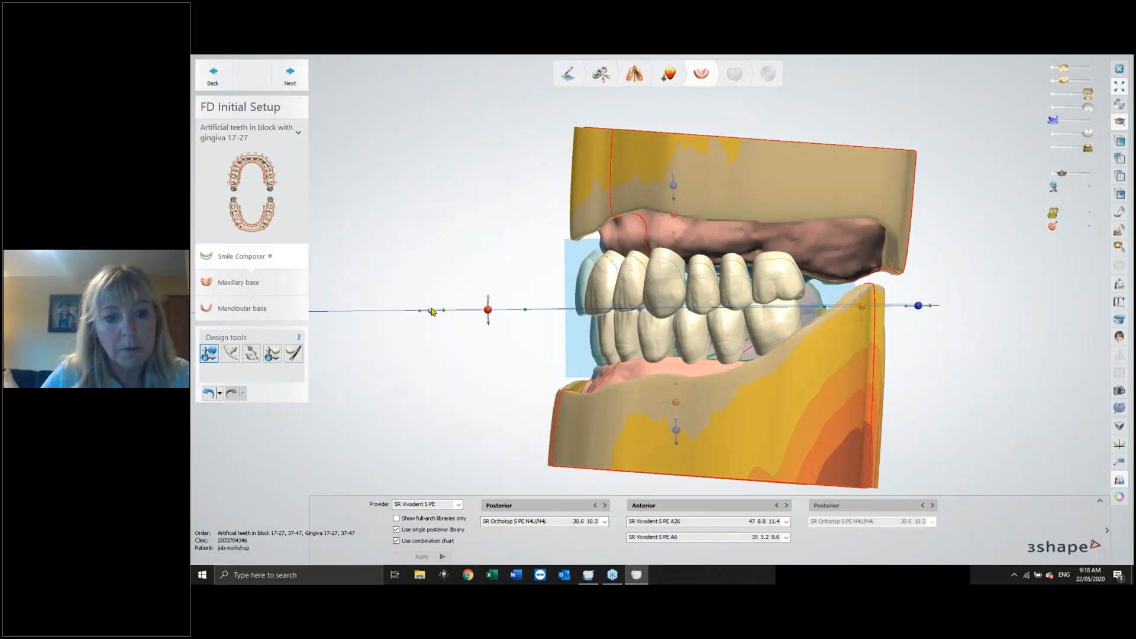
{"action": "left_click_drag", "start_coordinate": [434, 315], "coordinate": [423, 311]}
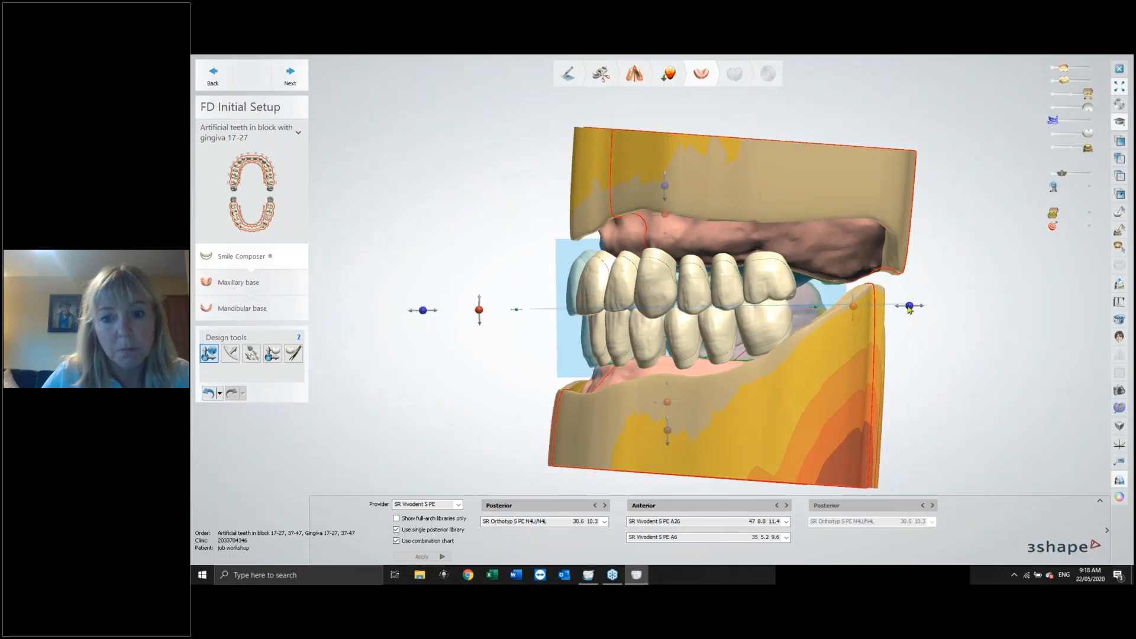
{"action": "left_click_drag", "start_coordinate": [910, 307], "coordinate": [917, 307]}
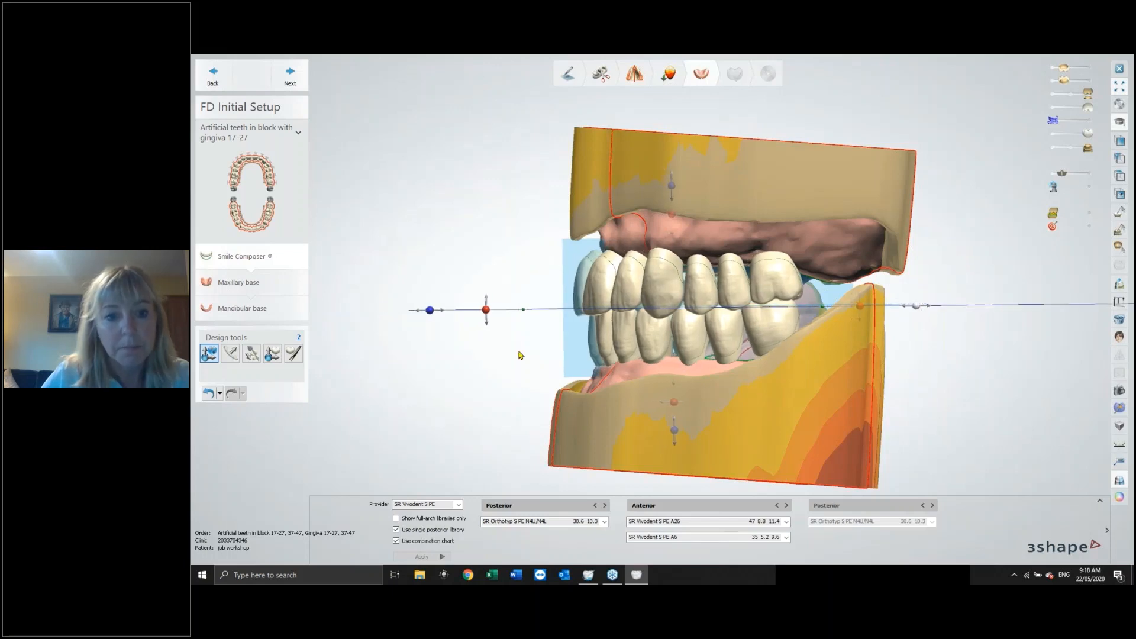
{"action": "left_click_drag", "start_coordinate": [489, 316], "coordinate": [484, 303]}
Fade the wax rim scan in over the tooth setup to compare them from front and side.
{"action": "left_click_drag", "start_coordinate": [1054, 121], "coordinate": [1085, 124]}
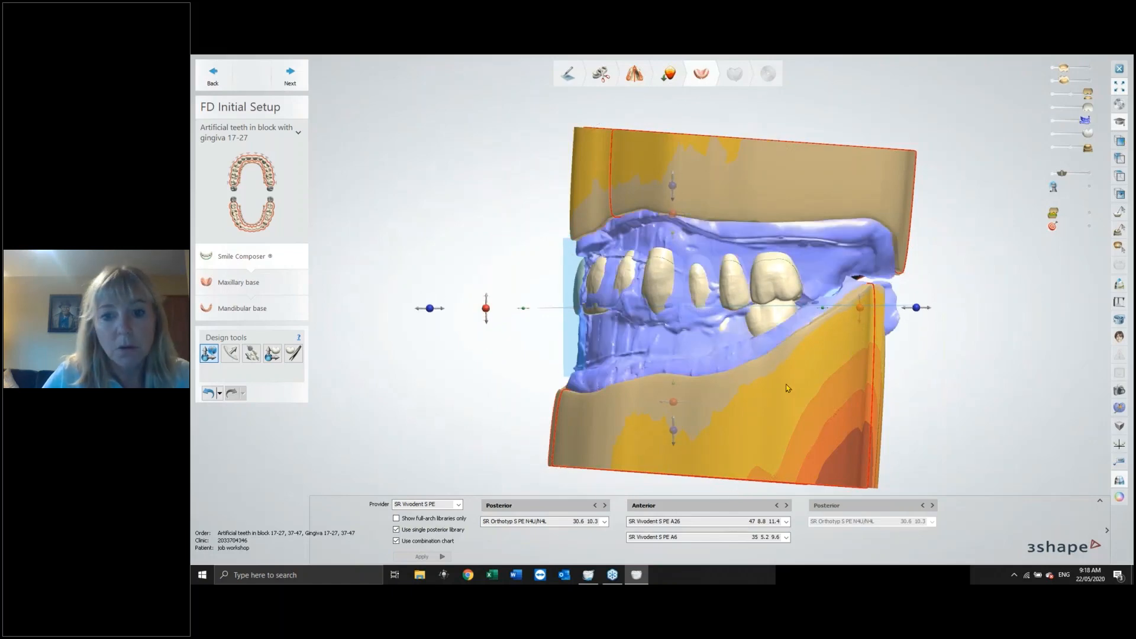
{"action": "right_click_drag", "start_coordinate": [790, 389], "coordinate": [864, 391]}
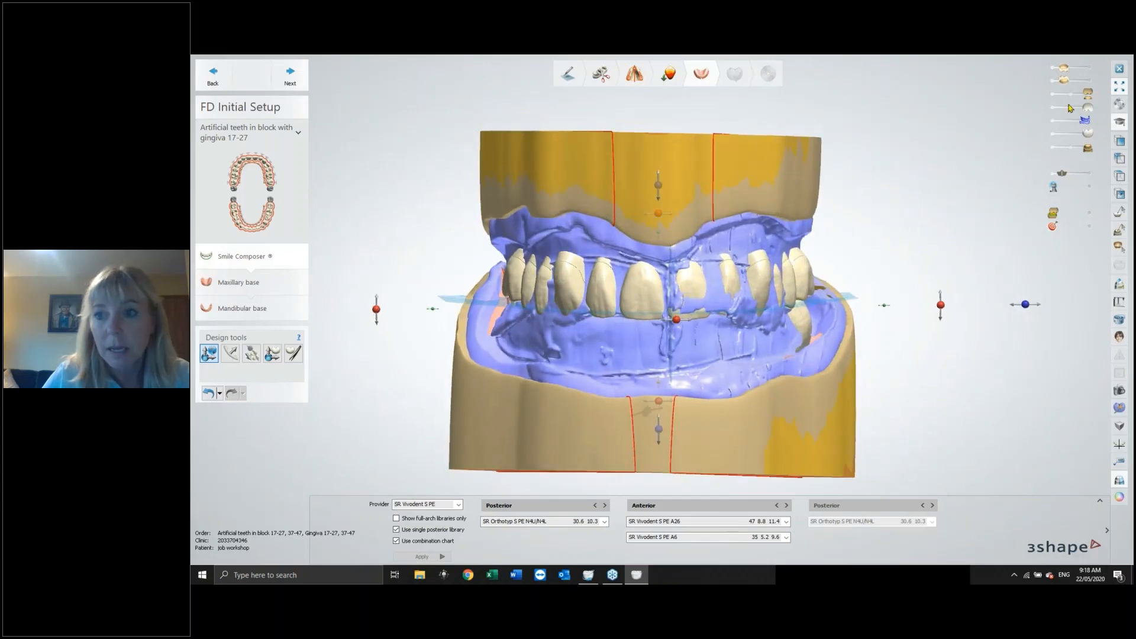
{"action": "left_click_drag", "start_coordinate": [1085, 121], "coordinate": [1067, 120]}
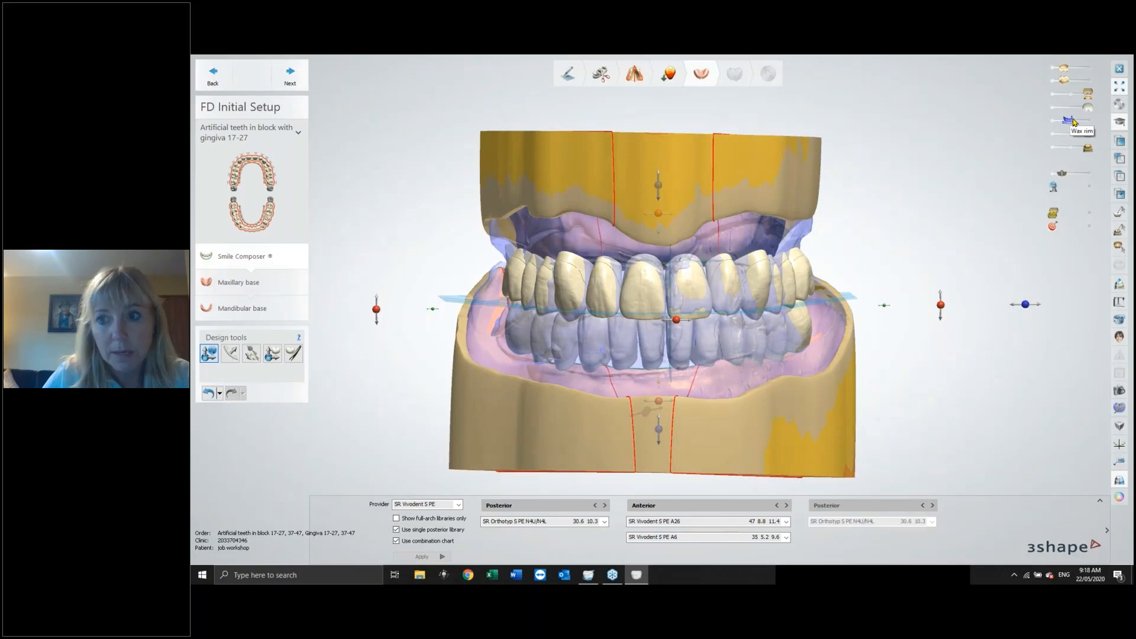
{"action": "mouse_move", "coordinate": [1072, 122]}
{"action": "left_mouse_down"}
{"action": "mouse_move", "coordinate": [1084, 123]}
{"action": "mouse_move", "coordinate": [1067, 120]}
{"action": "left_mouse_up"}
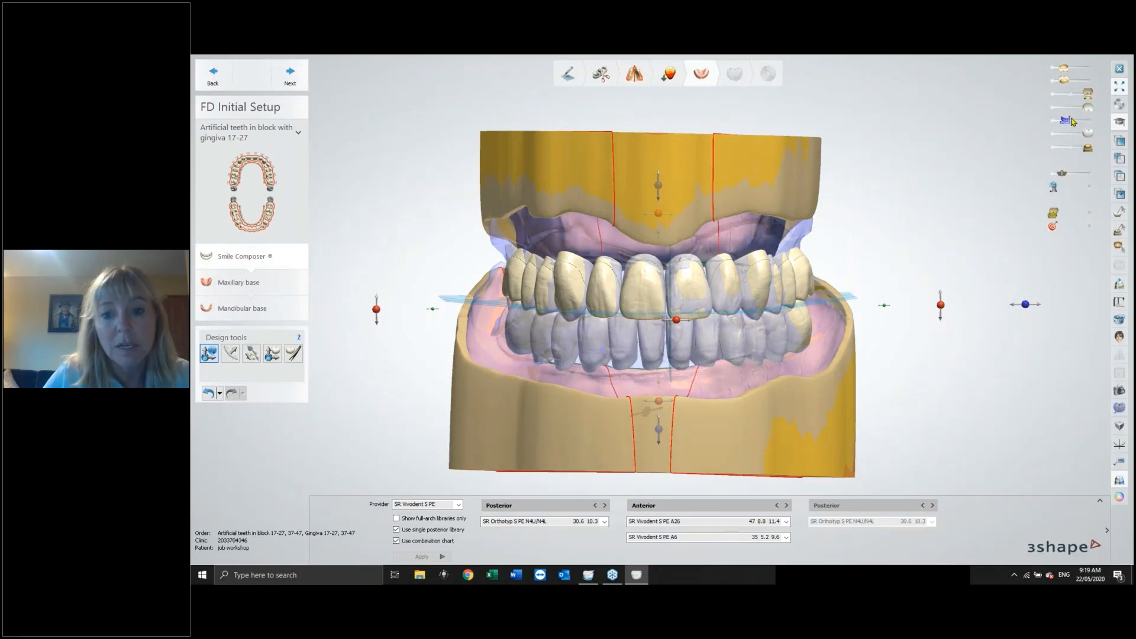
{"action": "left_click_drag", "start_coordinate": [1074, 122], "coordinate": [1091, 123]}
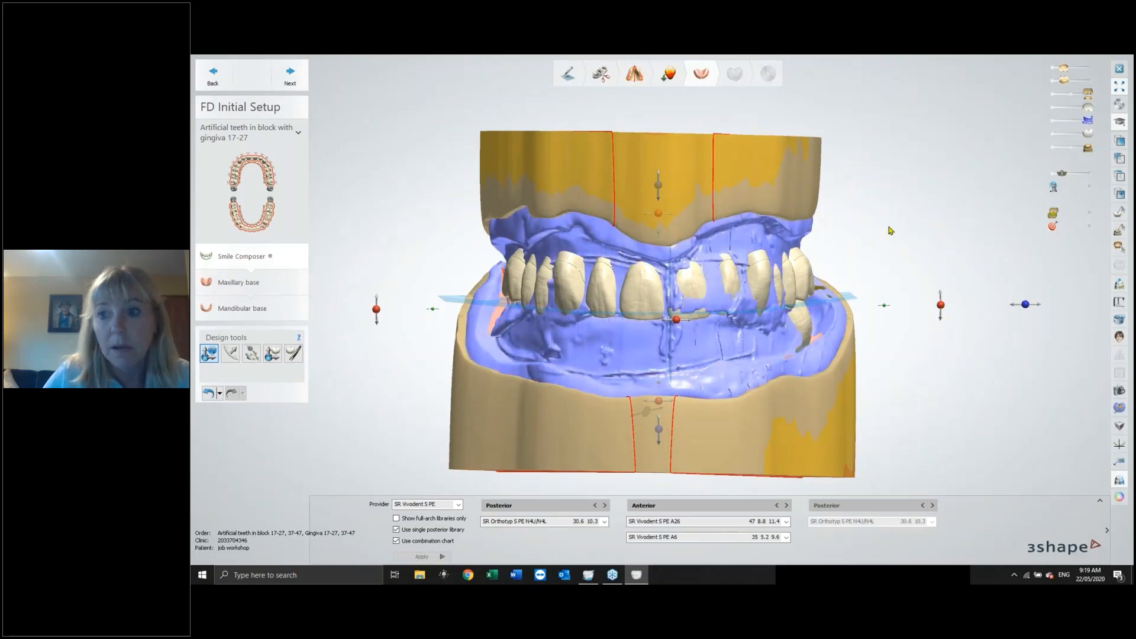
{"action": "mouse_move", "coordinate": [891, 231]}
{"action": "right_mouse_down"}
{"action": "mouse_move", "coordinate": [890, 210]}
{"action": "mouse_move", "coordinate": [893, 228]}
{"action": "right_mouse_up"}
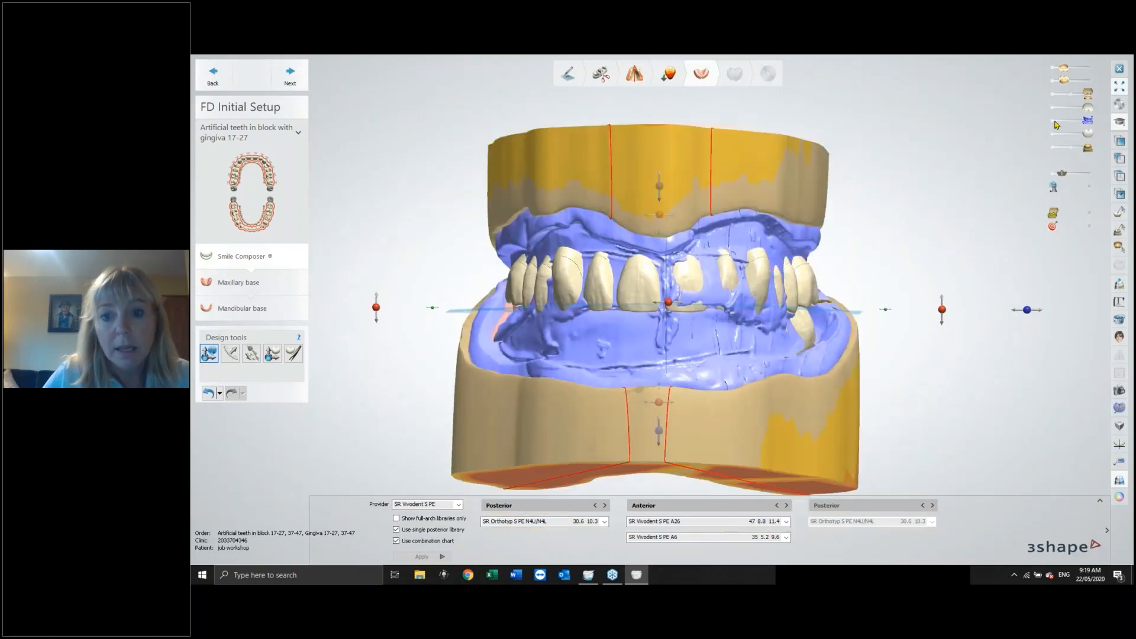
{"action": "left_click", "coordinate": [1058, 124]}
{"action": "right_click_drag", "start_coordinate": [906, 185], "coordinate": [796, 234]}
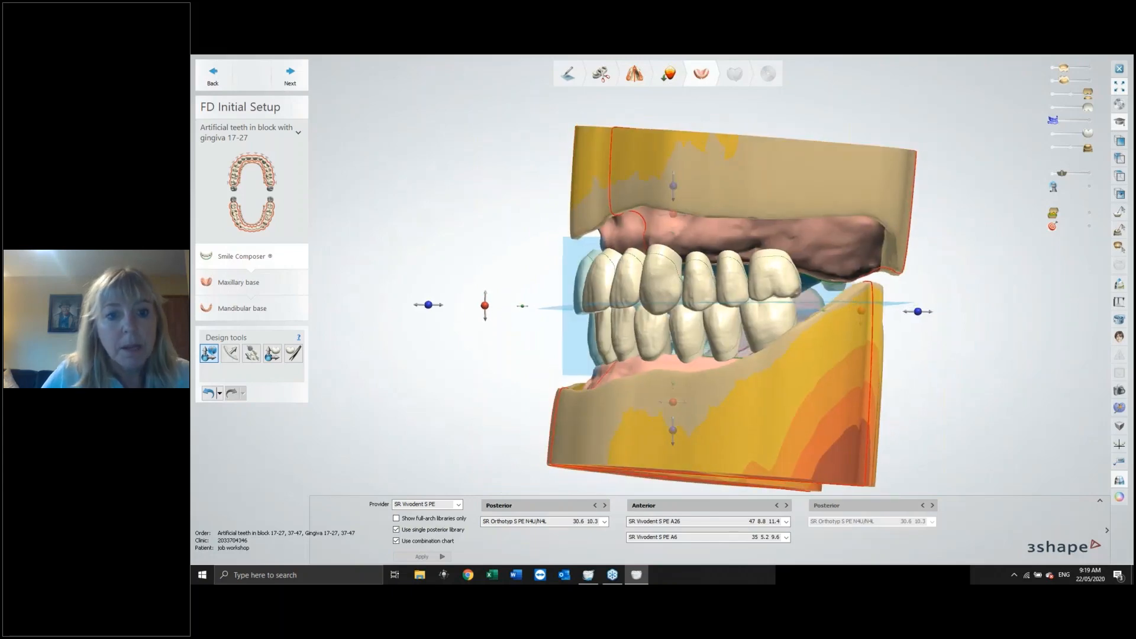
{"action": "right_click_drag", "start_coordinate": [567, 375], "coordinate": [620, 394]}
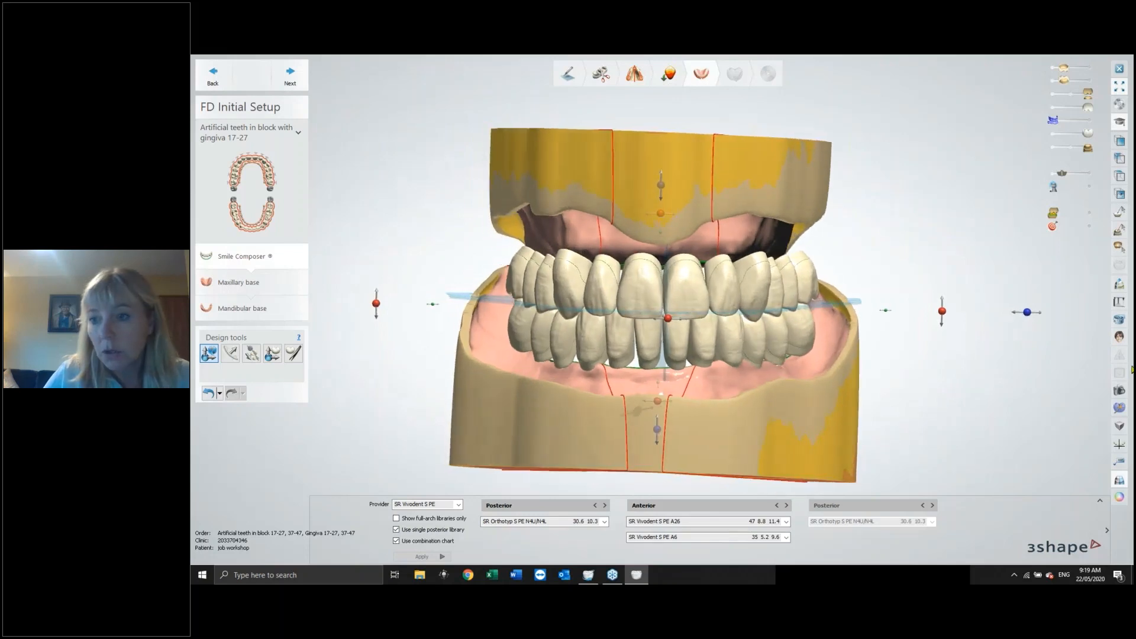
Open a 2D cross section through the front teeth, measure a distance in it, and shift the section plane.
{"action": "left_click", "coordinate": [1116, 279]}
{"action": "left_click", "coordinate": [686, 153]}
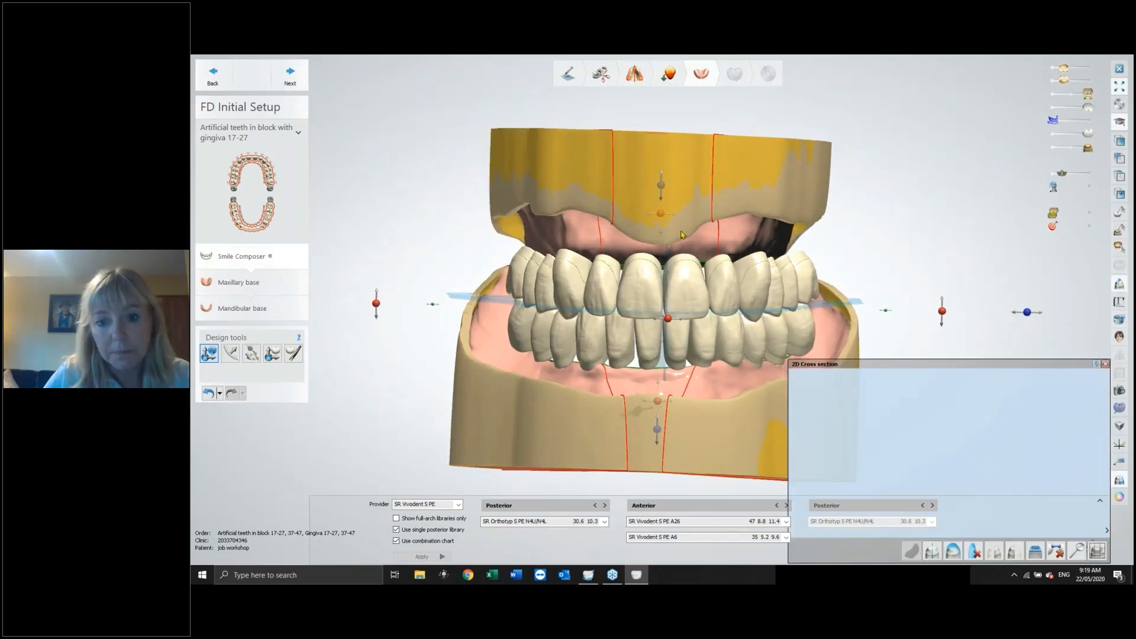
{"action": "left_click", "coordinate": [682, 430]}
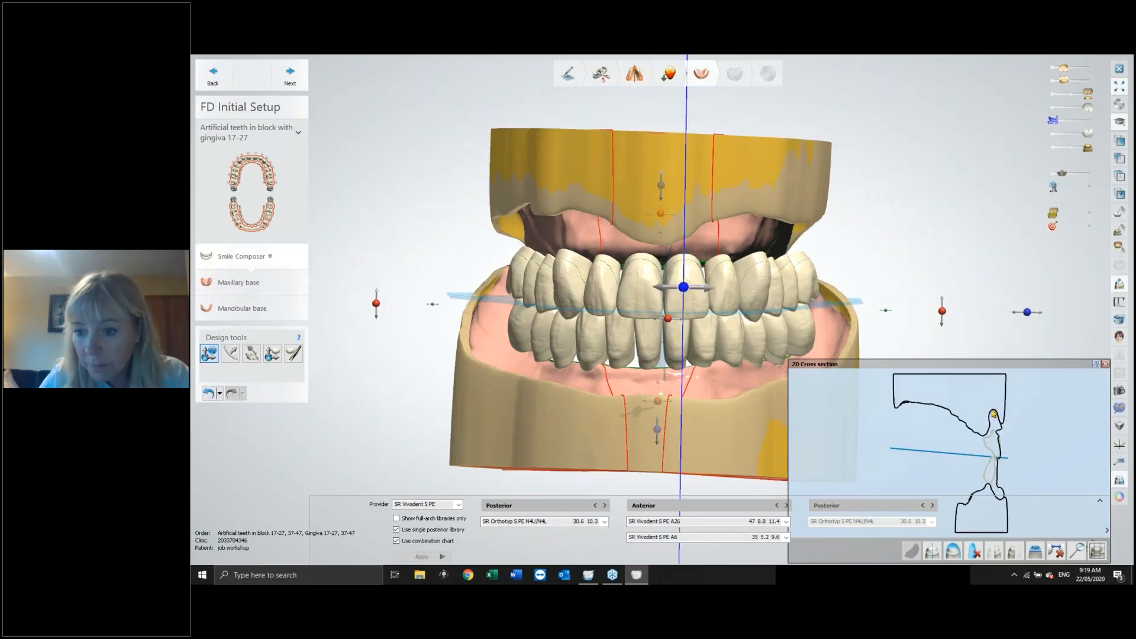
{"action": "left_click", "coordinate": [998, 498]}
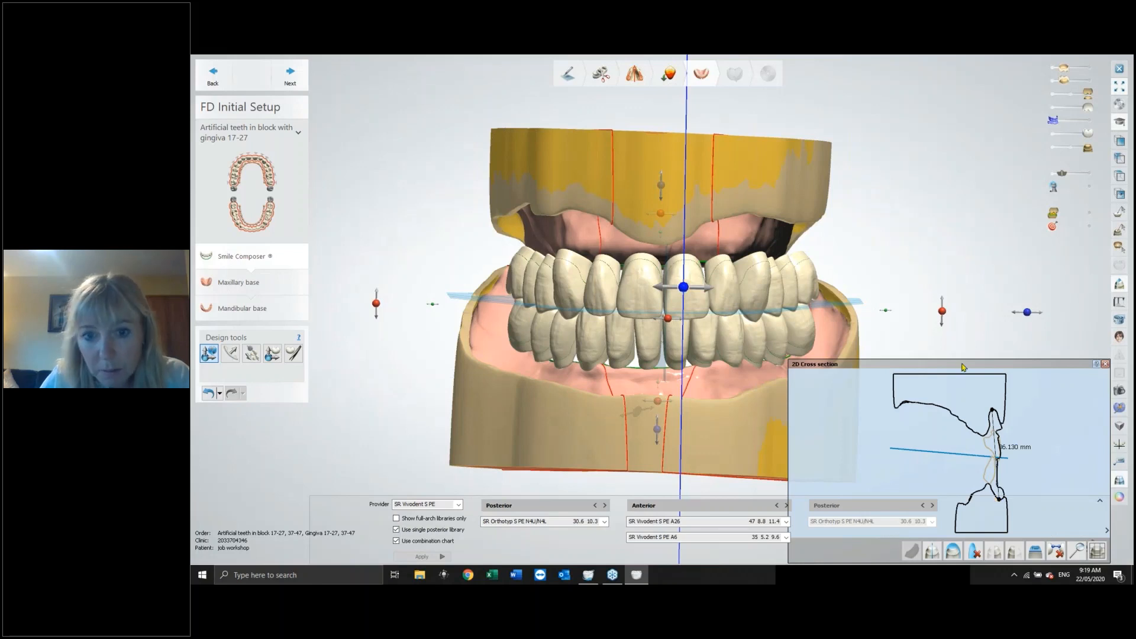
{"action": "left_click_drag", "start_coordinate": [687, 289], "coordinate": [701, 288]}
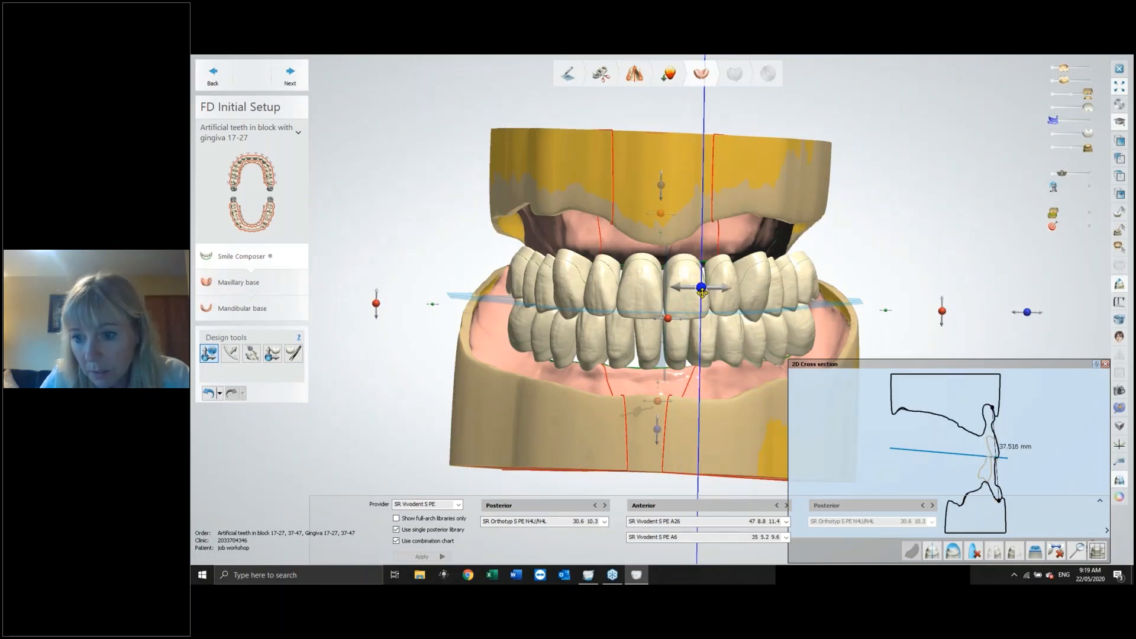
Measure further distances between points in the 2D cross section of the front teeth, then close the cross section.
{"action": "left_click", "coordinate": [986, 405]}
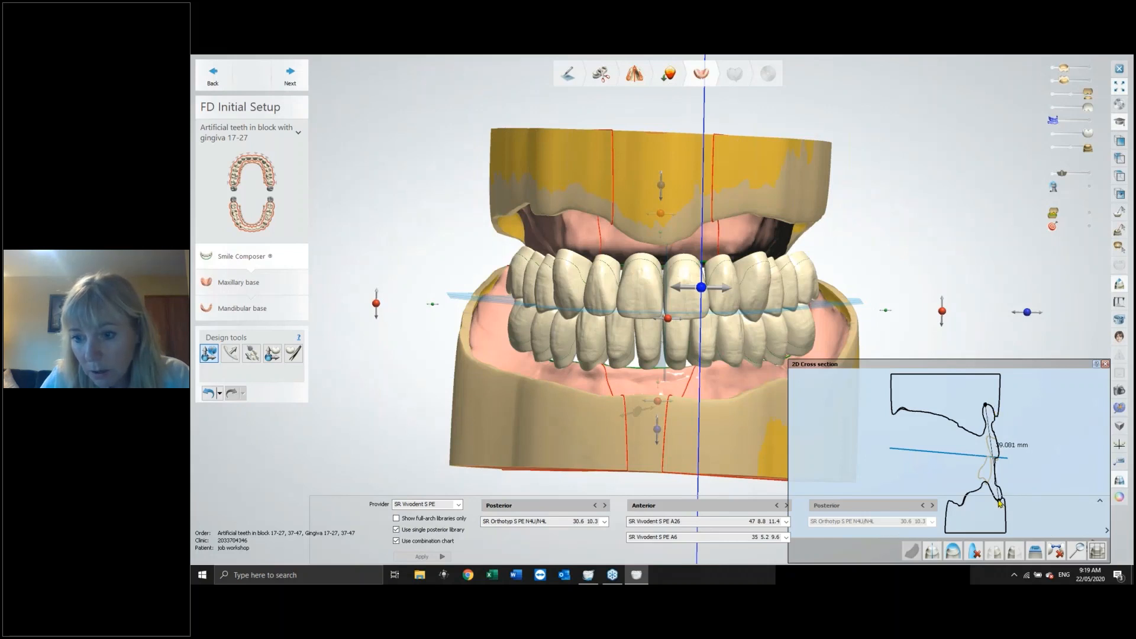
{"action": "left_click_drag", "start_coordinate": [999, 503], "coordinate": [996, 461]}
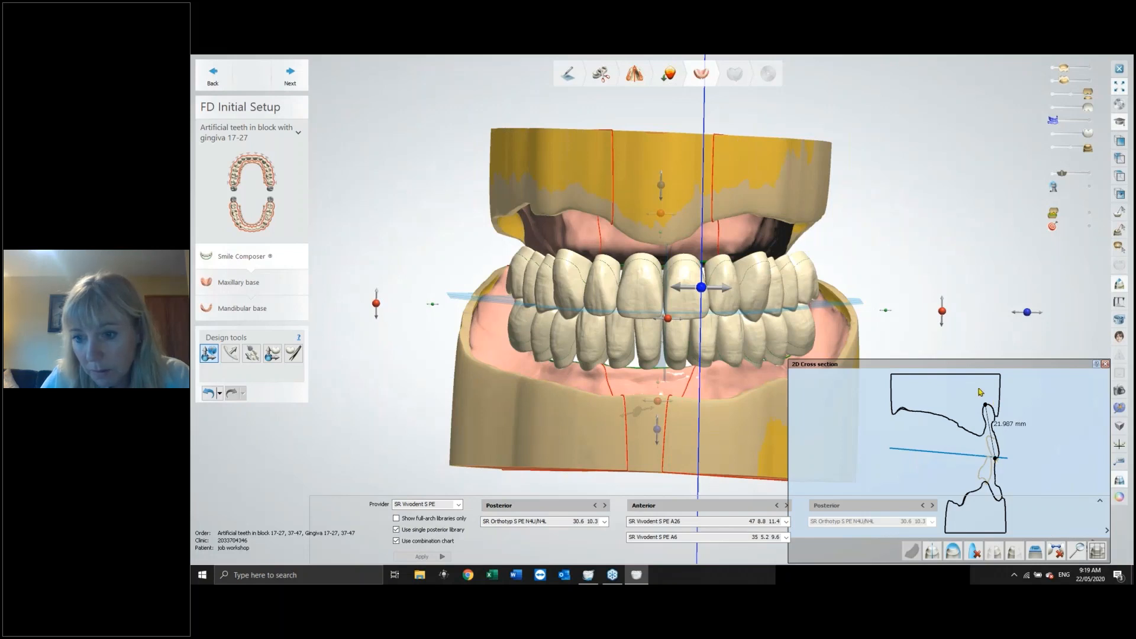
{"action": "left_click_drag", "start_coordinate": [985, 405], "coordinate": [999, 503]}
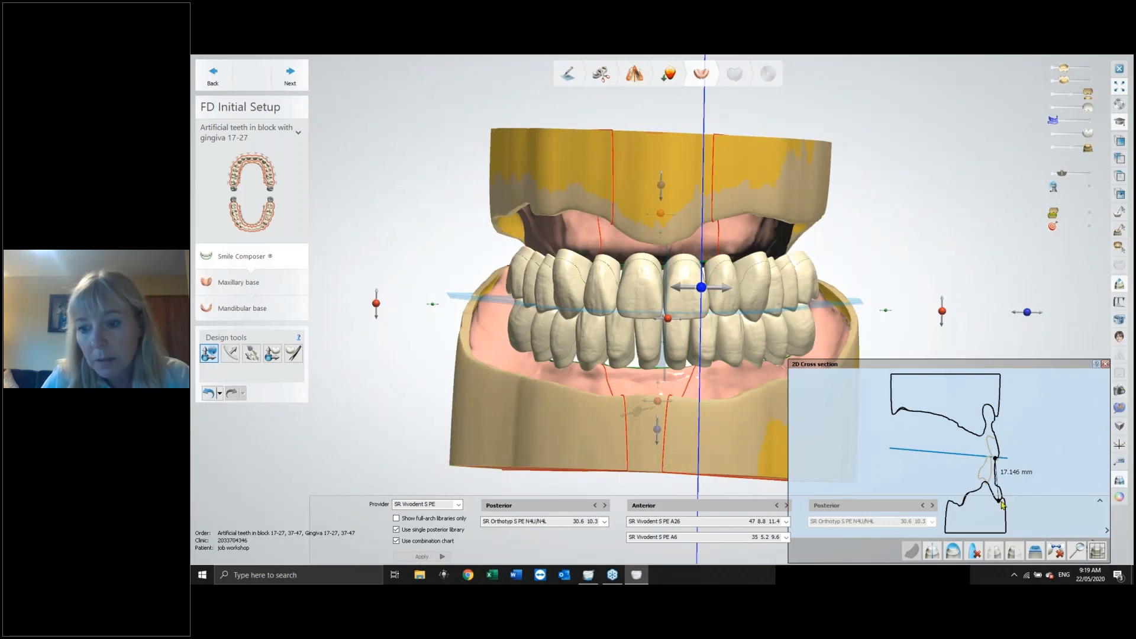
{"action": "left_click_drag", "start_coordinate": [1000, 502], "coordinate": [999, 462]}
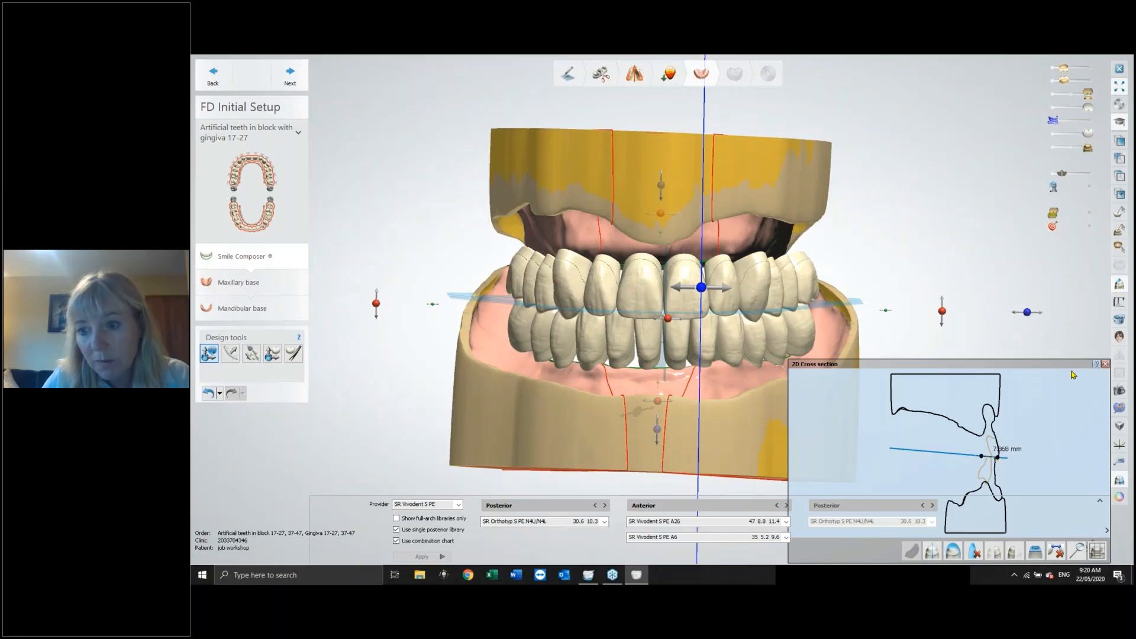
{"action": "left_click", "coordinate": [1105, 364]}
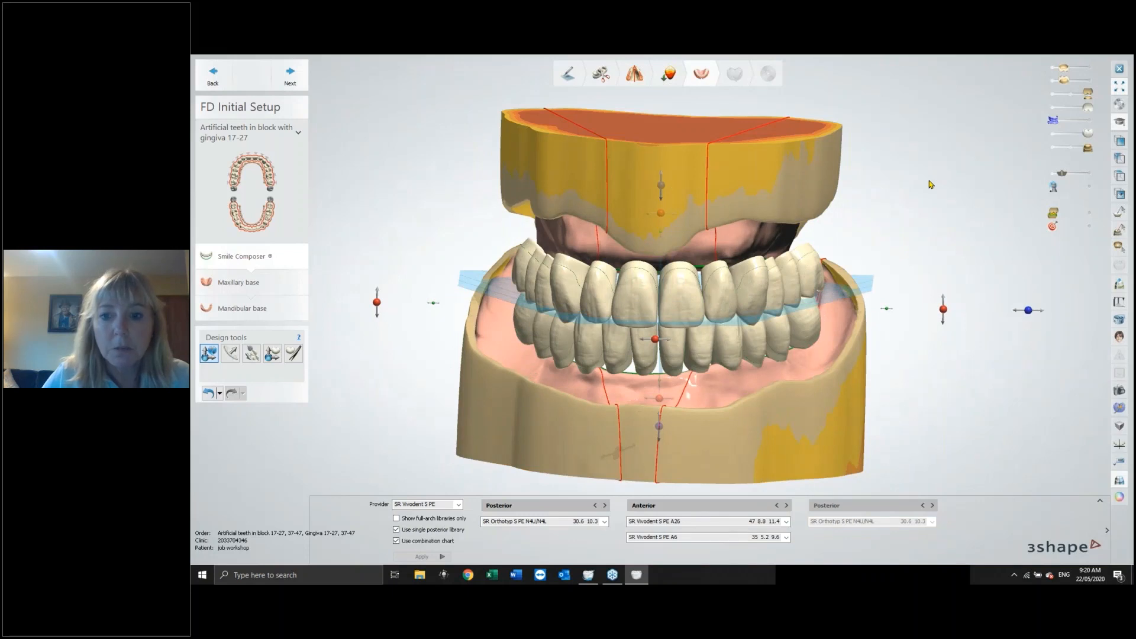
Activate the Arch Setup tool and hide the upper models and wax rim to view the lower arch from above.
{"action": "mouse_move", "coordinate": [929, 181]}
{"action": "right_mouse_down"}
{"action": "mouse_move", "coordinate": [932, 163]}
{"action": "mouse_move", "coordinate": [946, 181]}
{"action": "mouse_move", "coordinate": [941, 173]}
{"action": "right_mouse_up"}
{"action": "left_click", "coordinate": [204, 354]}
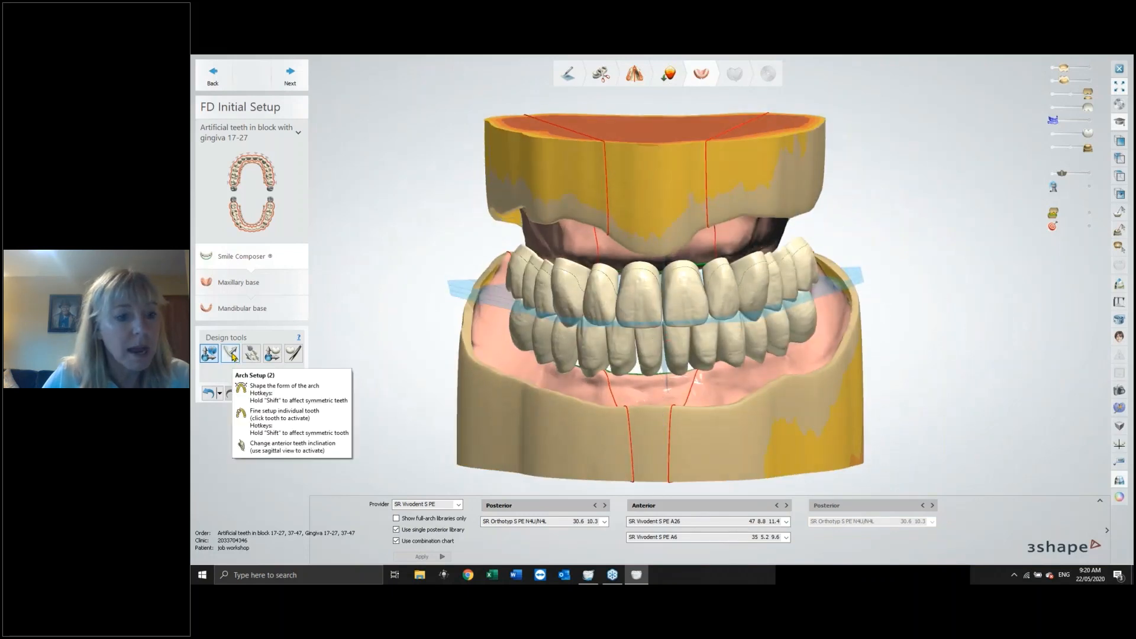
{"action": "left_click", "coordinate": [232, 353]}
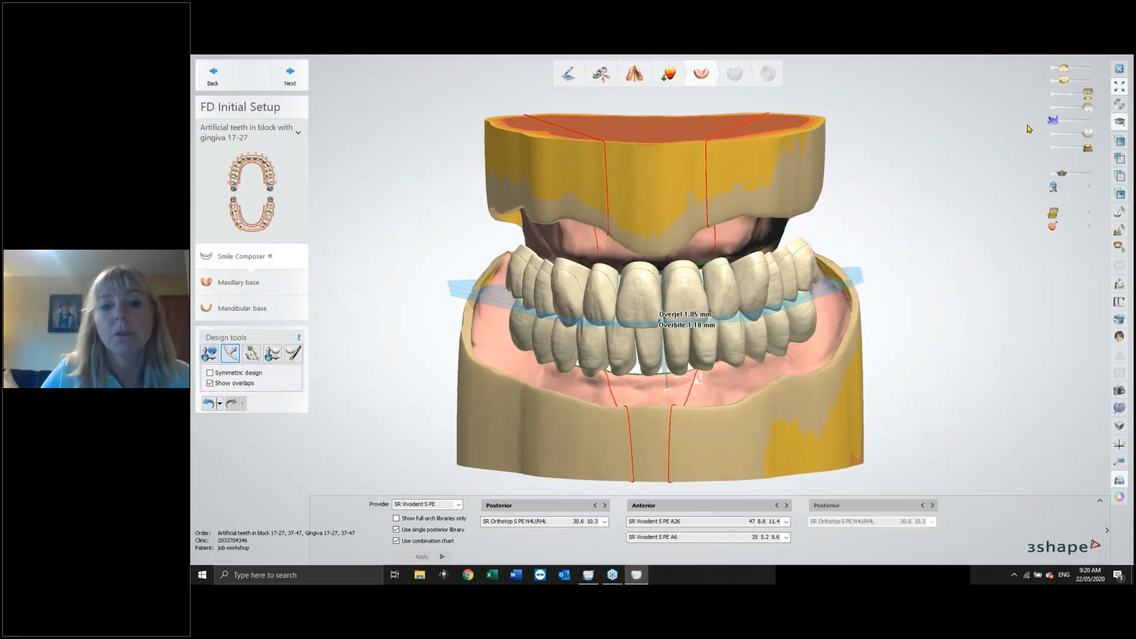
{"action": "left_click", "coordinate": [1053, 93]}
{"action": "left_click", "coordinate": [1054, 108]}
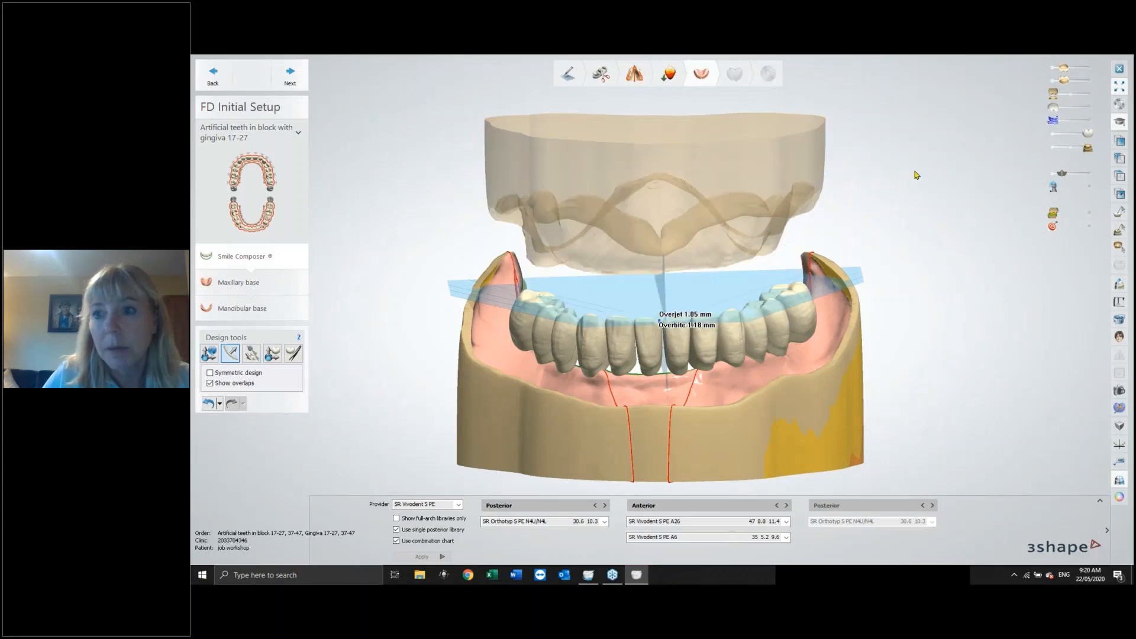
{"action": "left_click", "coordinate": [1052, 81]}
{"action": "left_click", "coordinate": [1052, 69]}
{"action": "right_click_drag", "start_coordinate": [929, 115], "coordinate": [933, 199]}
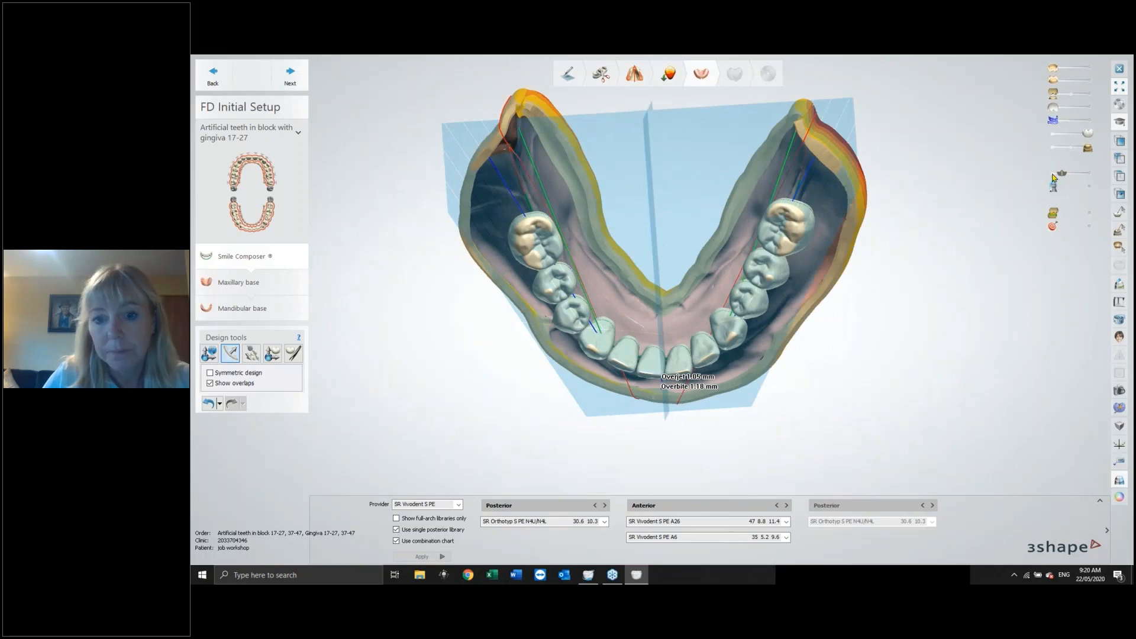
{"action": "left_click", "coordinate": [1054, 174]}
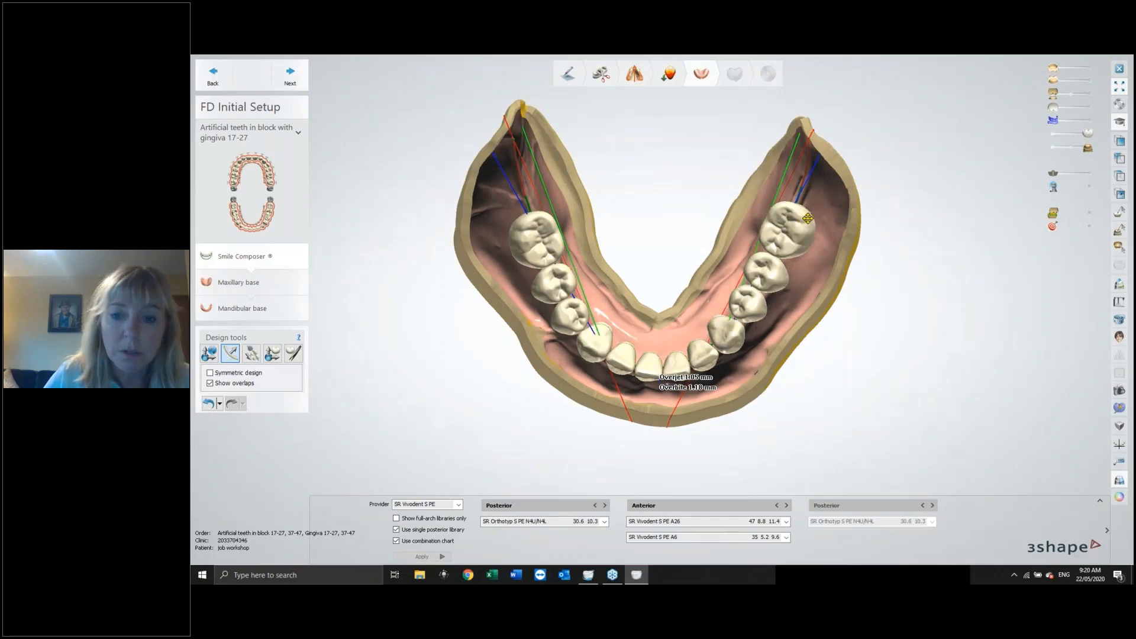
Try moving individual lower teeth along the arch, then undo those three moves.
{"action": "left_click_drag", "start_coordinate": [795, 226], "coordinate": [791, 231]}
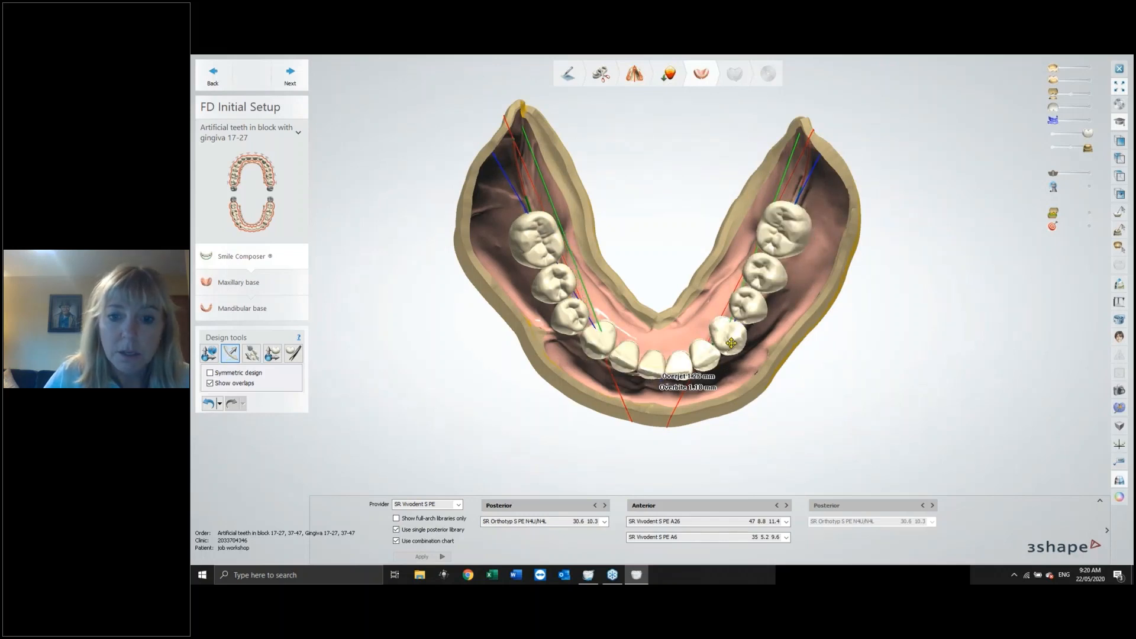
{"action": "left_click_drag", "start_coordinate": [731, 344], "coordinate": [762, 349]}
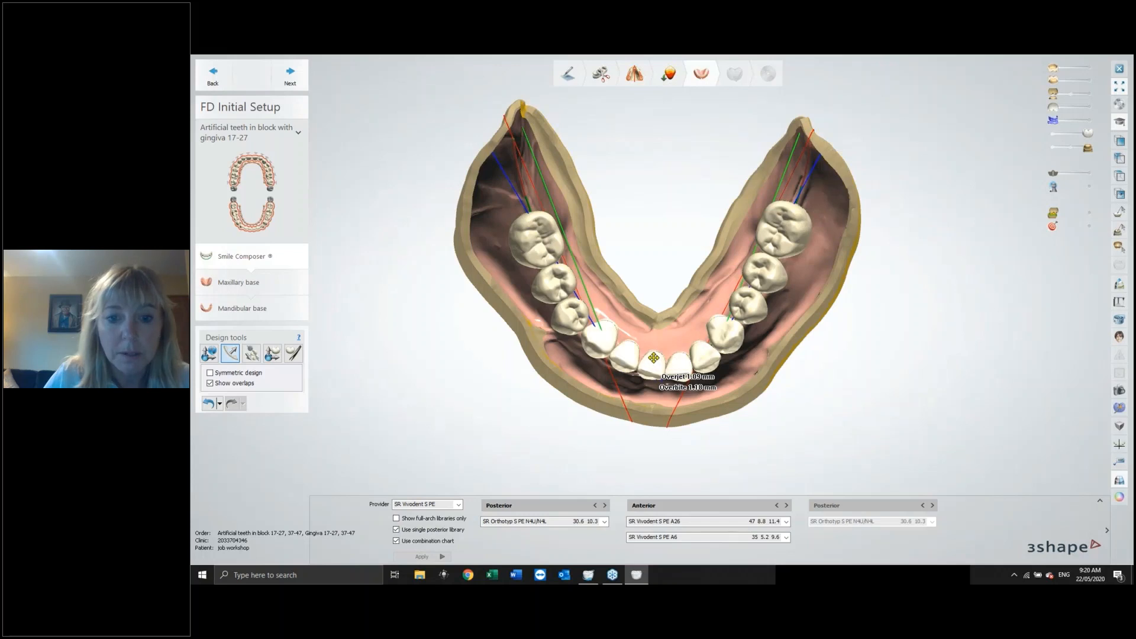
{"action": "left_click_drag", "start_coordinate": [654, 359], "coordinate": [654, 356]}
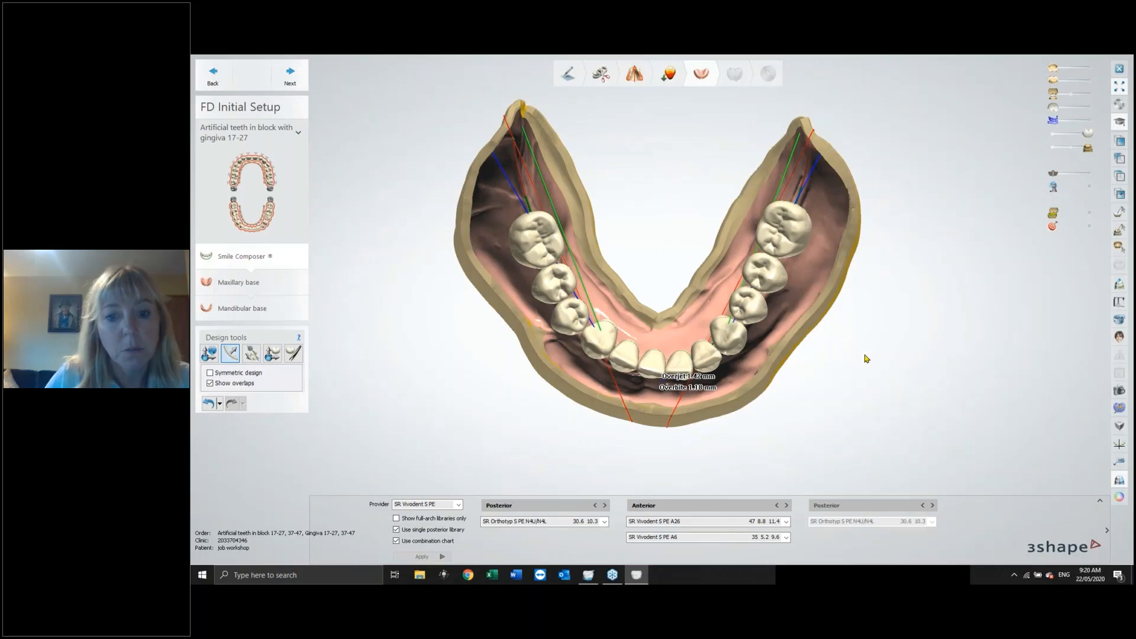
{"action": "left_click", "coordinate": [208, 405]}
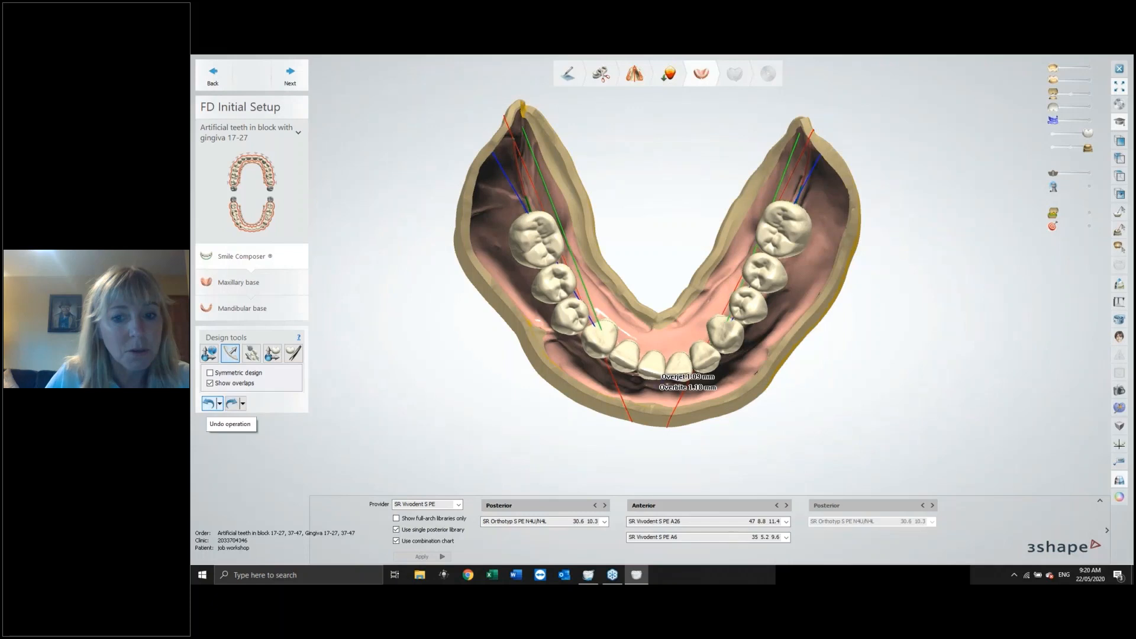
{"action": "left_click", "coordinate": [208, 405]}
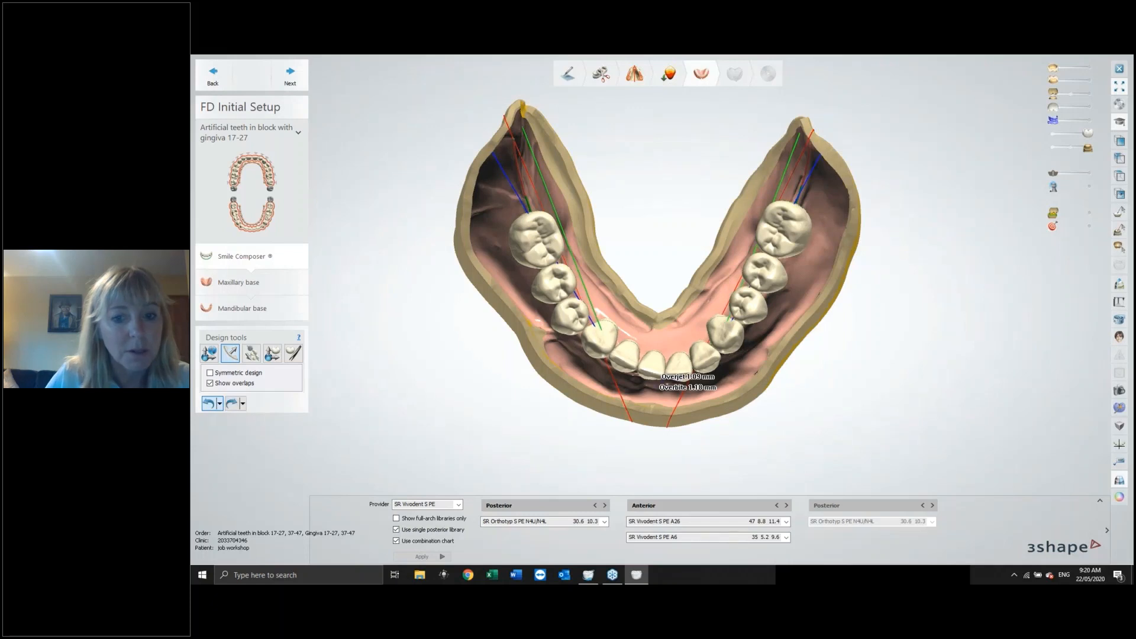
{"action": "left_click", "coordinate": [207, 405]}
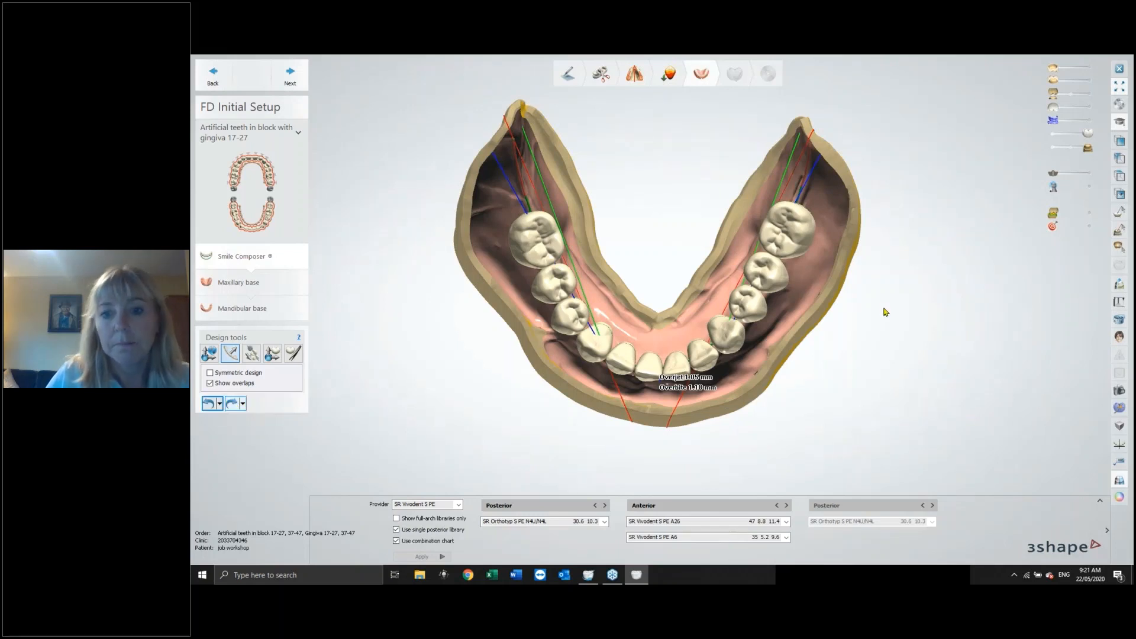
Open a 2D cross section across the lower left posterior teeth, measure tooth-to-ridge distances in it, and close it.
{"action": "right_click_drag", "start_coordinate": [885, 309], "coordinate": [914, 322]}
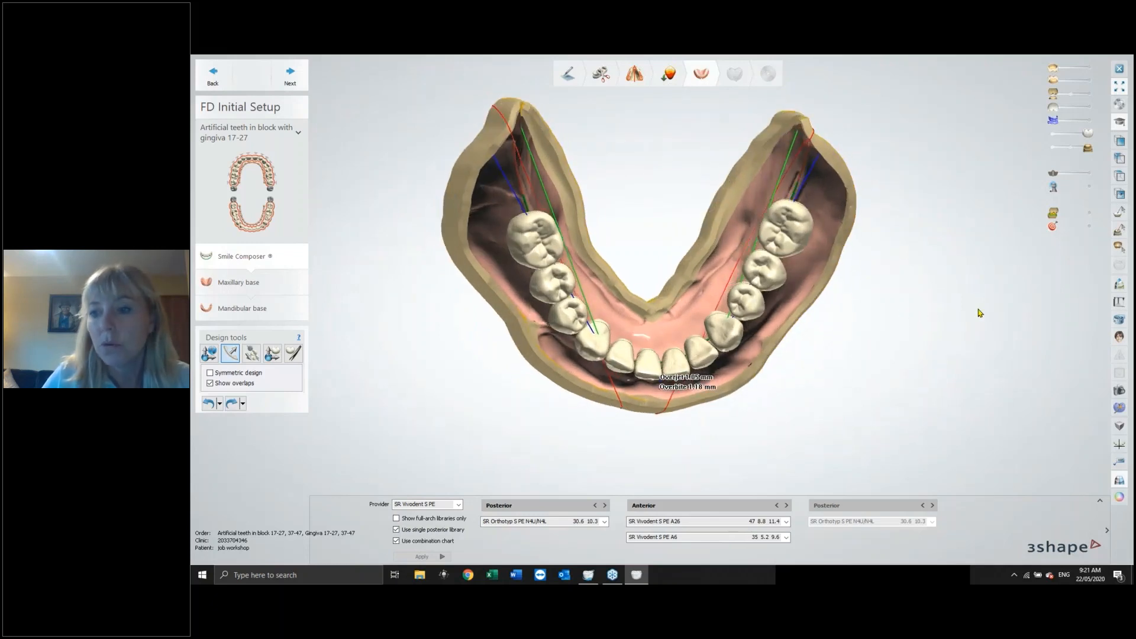
{"action": "left_click", "coordinate": [1119, 303]}
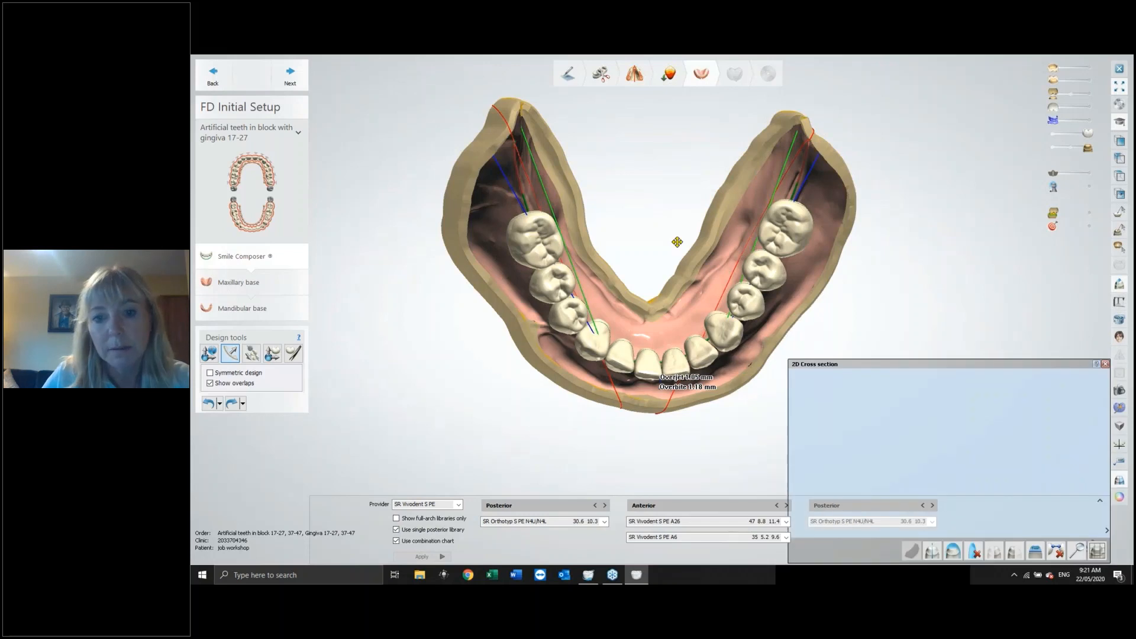
{"action": "left_click_drag", "start_coordinate": [661, 199], "coordinate": [825, 314]}
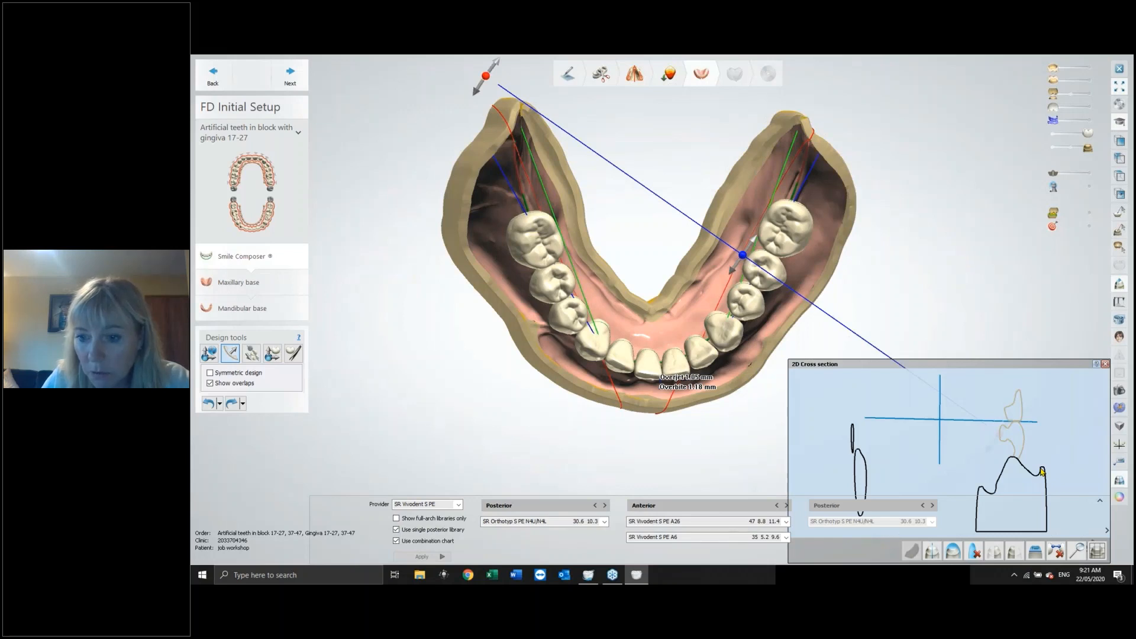
{"action": "left_click", "coordinate": [983, 488]}
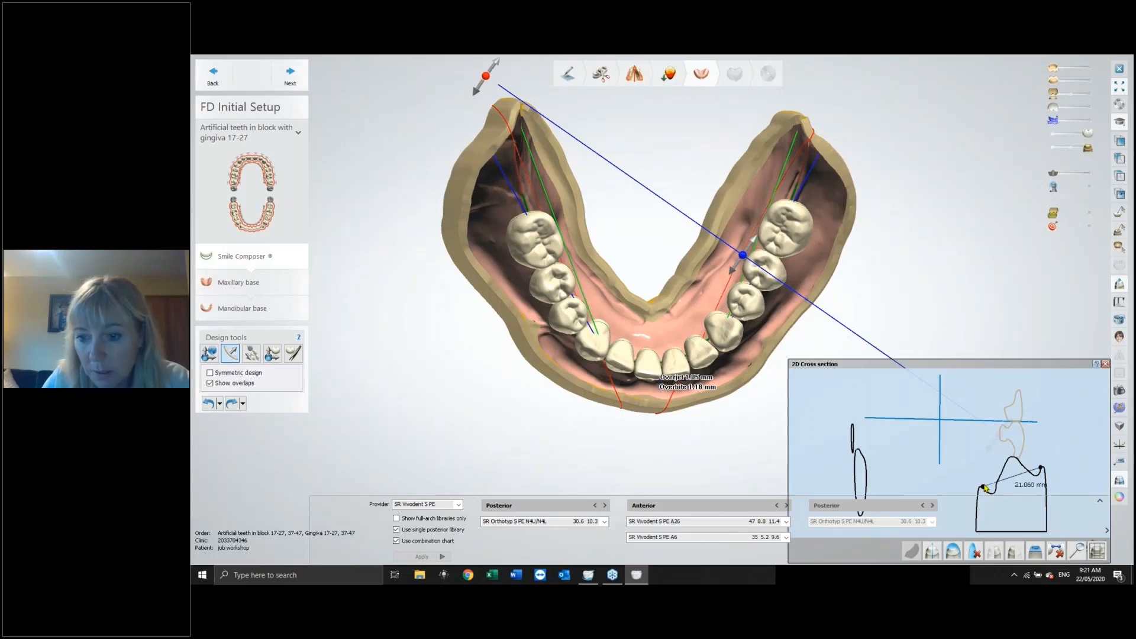
{"action": "left_click", "coordinate": [1012, 447]}
{"action": "left_click_drag", "start_coordinate": [1011, 449], "coordinate": [1014, 456]}
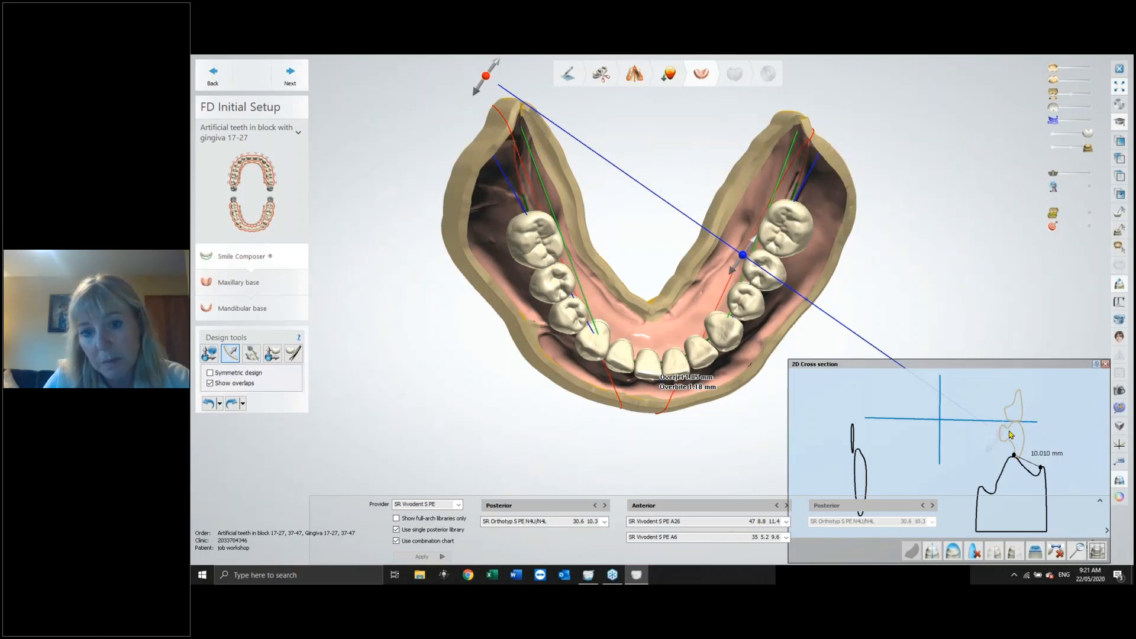
{"action": "left_click", "coordinate": [750, 297]}
{"action": "left_click_drag", "start_coordinate": [751, 297], "coordinate": [748, 302]}
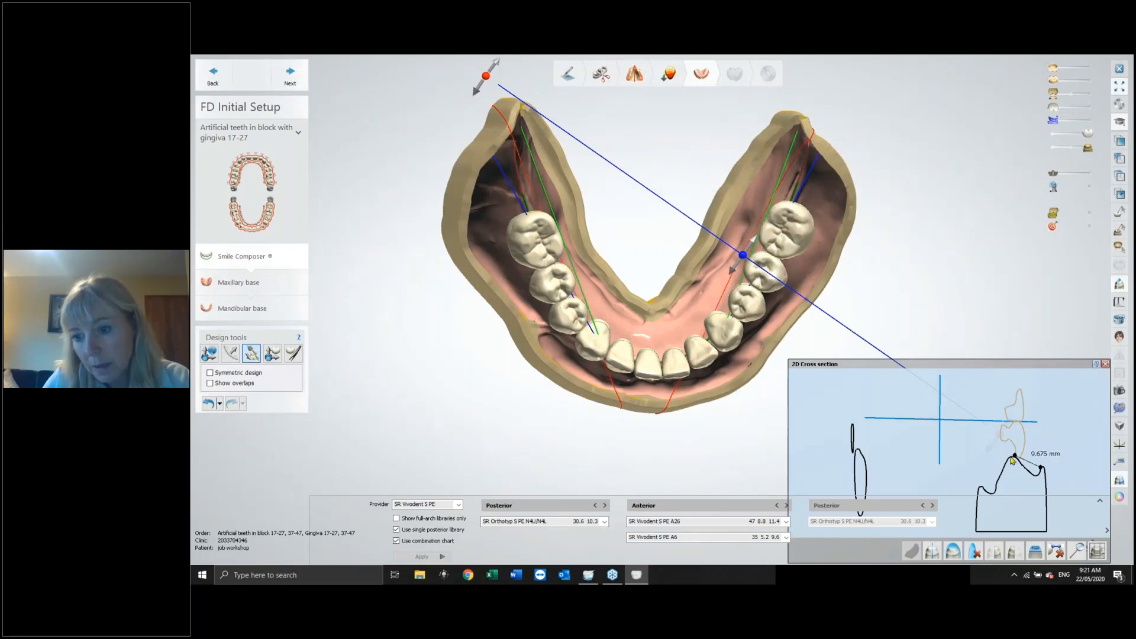
{"action": "left_click_drag", "start_coordinate": [1017, 458], "coordinate": [1014, 462]}
{"action": "left_click", "coordinate": [1106, 365]}
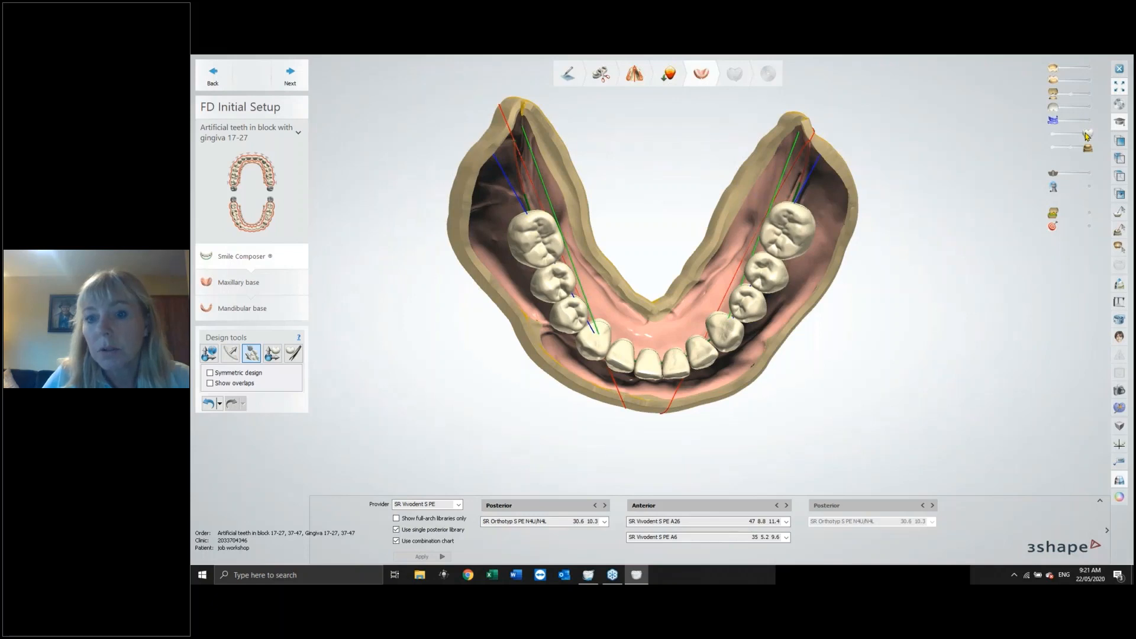
Fade out the teeth to inspect the lower ridge and arch guide lines up close, then show the teeth again.
{"action": "left_click_drag", "start_coordinate": [1086, 135], "coordinate": [1063, 135]}
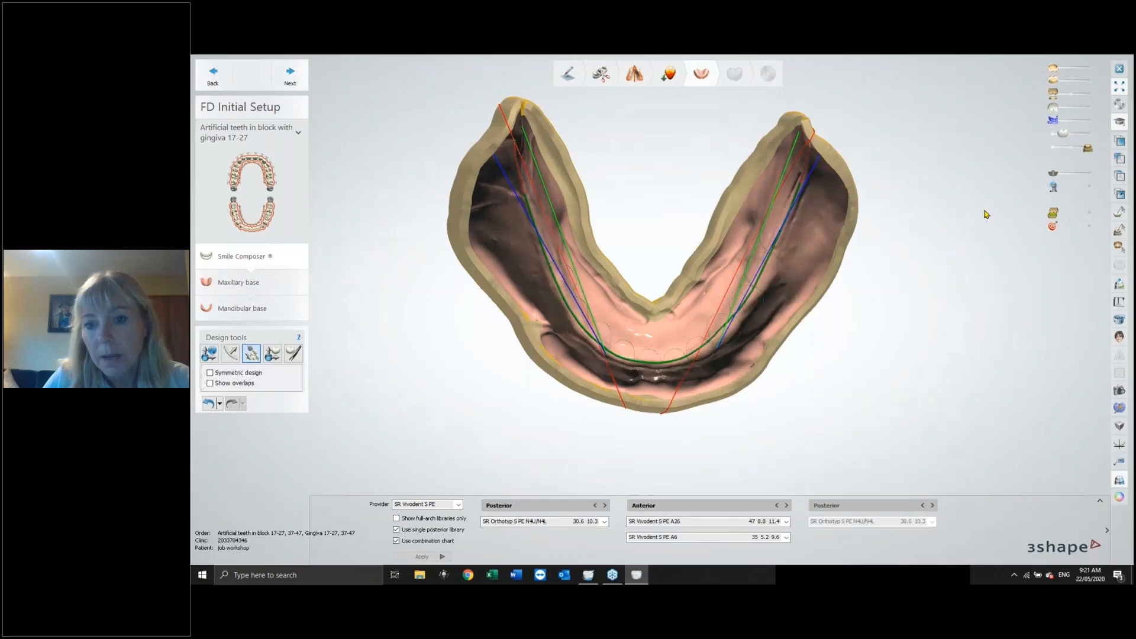
{"action": "scroll", "coordinate": [794, 299], "scroll_direction": "up", "scroll_amount": 5}
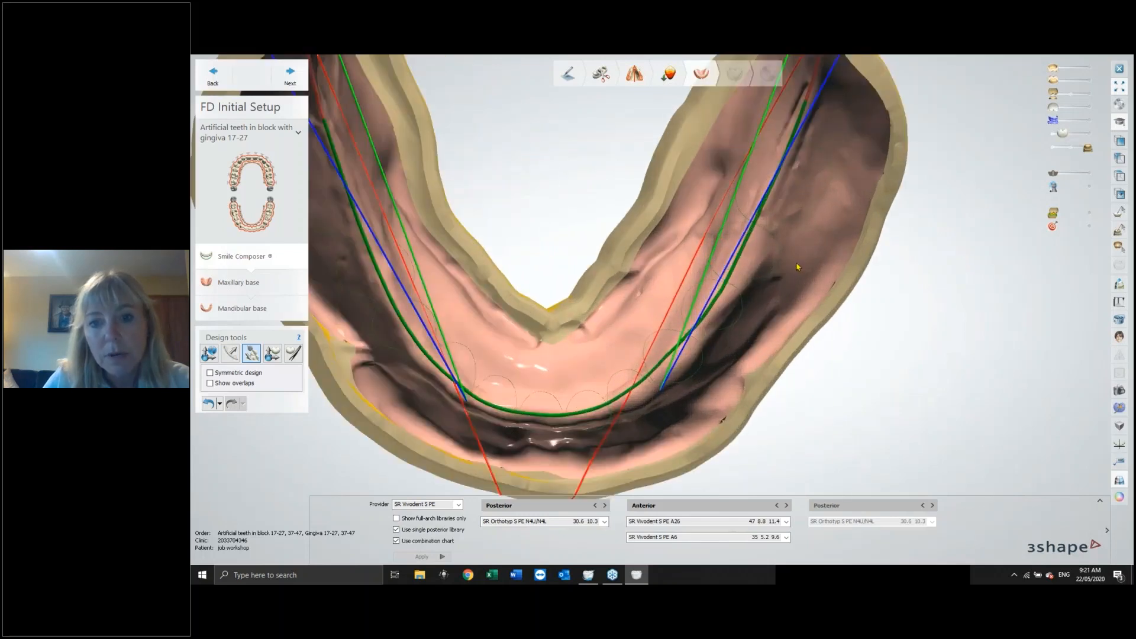
{"action": "scroll", "coordinate": [773, 349], "scroll_direction": "up", "scroll_amount": 3}
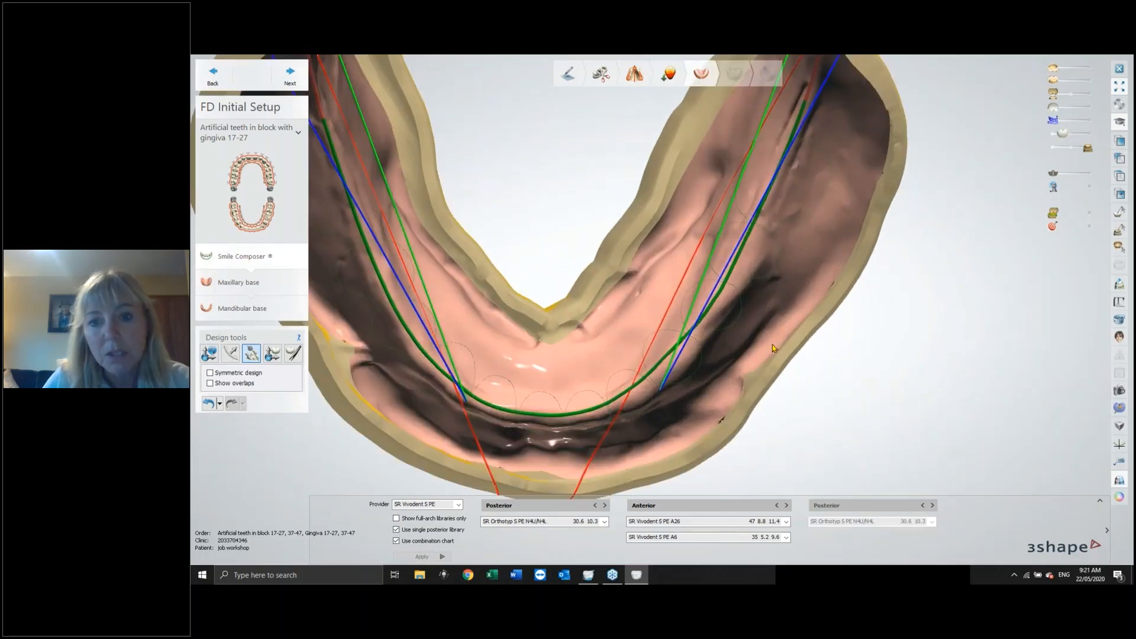
{"action": "right_click_drag", "start_coordinate": [983, 261], "coordinate": [989, 261]}
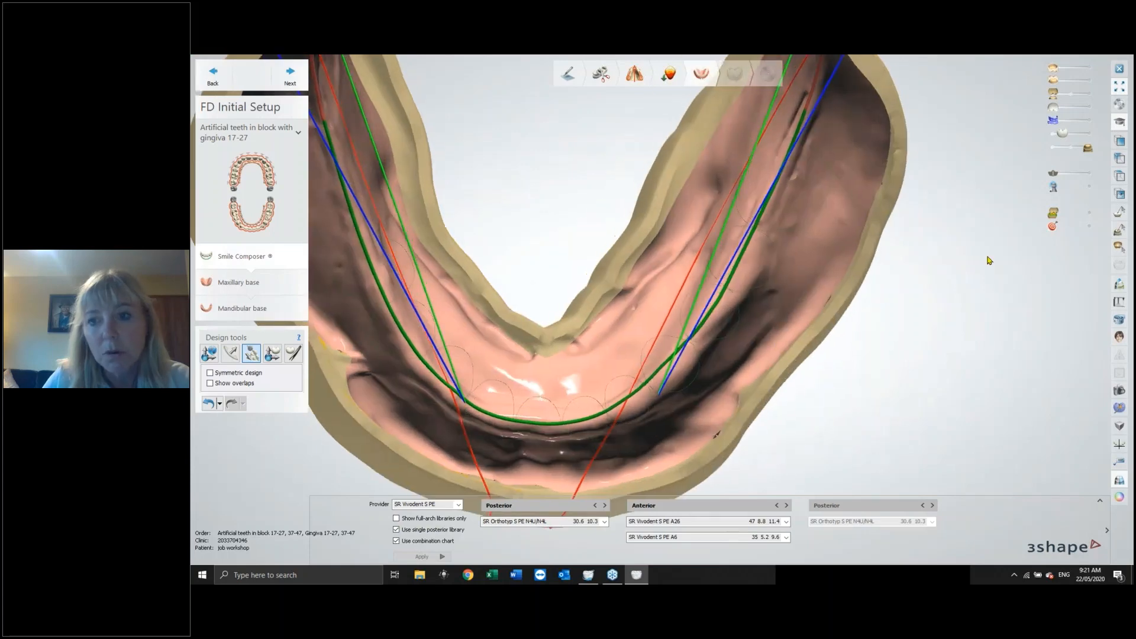
{"action": "left_click", "coordinate": [1084, 147]}
{"action": "scroll", "coordinate": [947, 261], "scroll_direction": "down", "scroll_amount": 4}
{"action": "right_click_drag", "start_coordinate": [931, 294], "coordinate": [918, 304]}
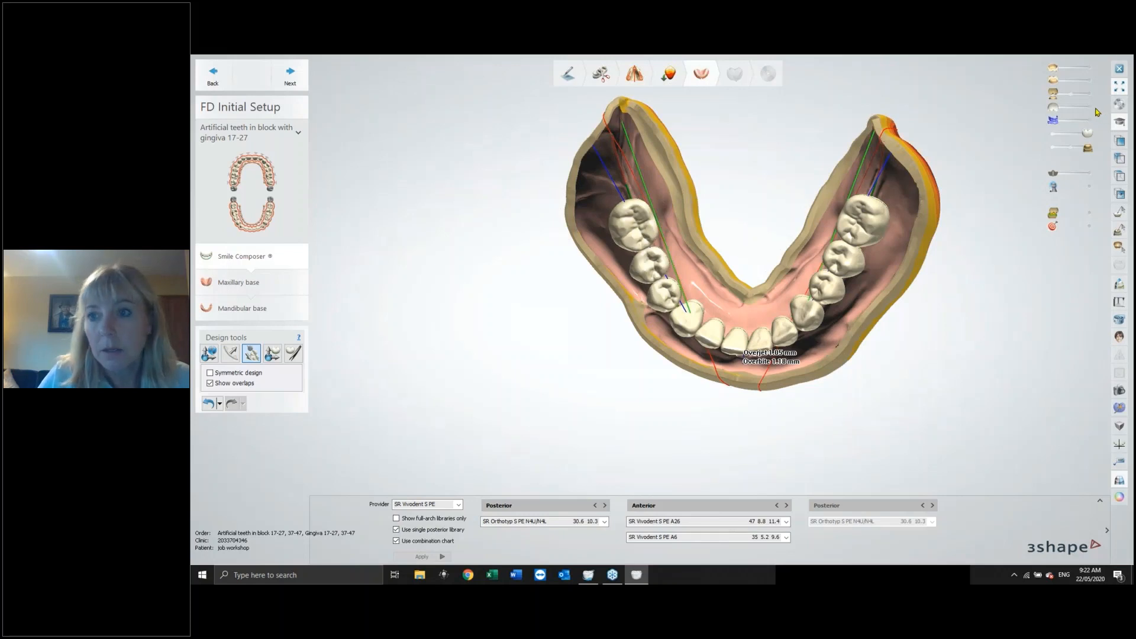
Fine-tune the positions of individual lower posterior and anterior teeth, then show the teeth's block bases.
{"action": "right_click_drag", "start_coordinate": [938, 320], "coordinate": [929, 227]}
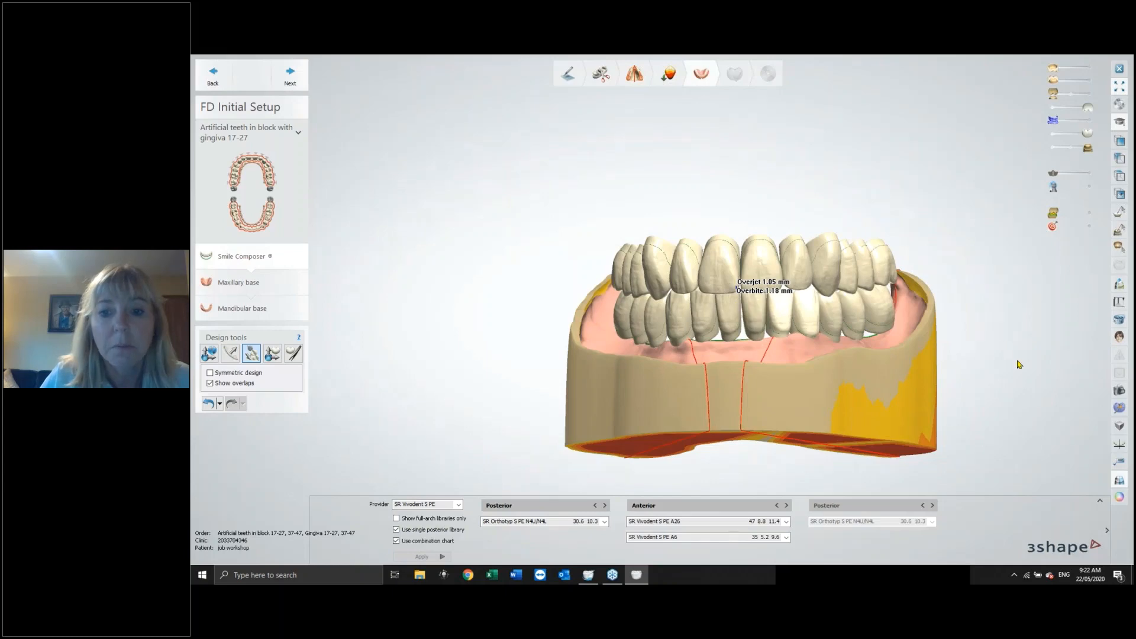
{"action": "mouse_move", "coordinate": [1014, 357]}
{"action": "right_mouse_down"}
{"action": "mouse_move", "coordinate": [1027, 299]}
{"action": "mouse_move", "coordinate": [1015, 363]}
{"action": "mouse_move", "coordinate": [1030, 359]}
{"action": "mouse_move", "coordinate": [1018, 372]}
{"action": "right_mouse_up"}
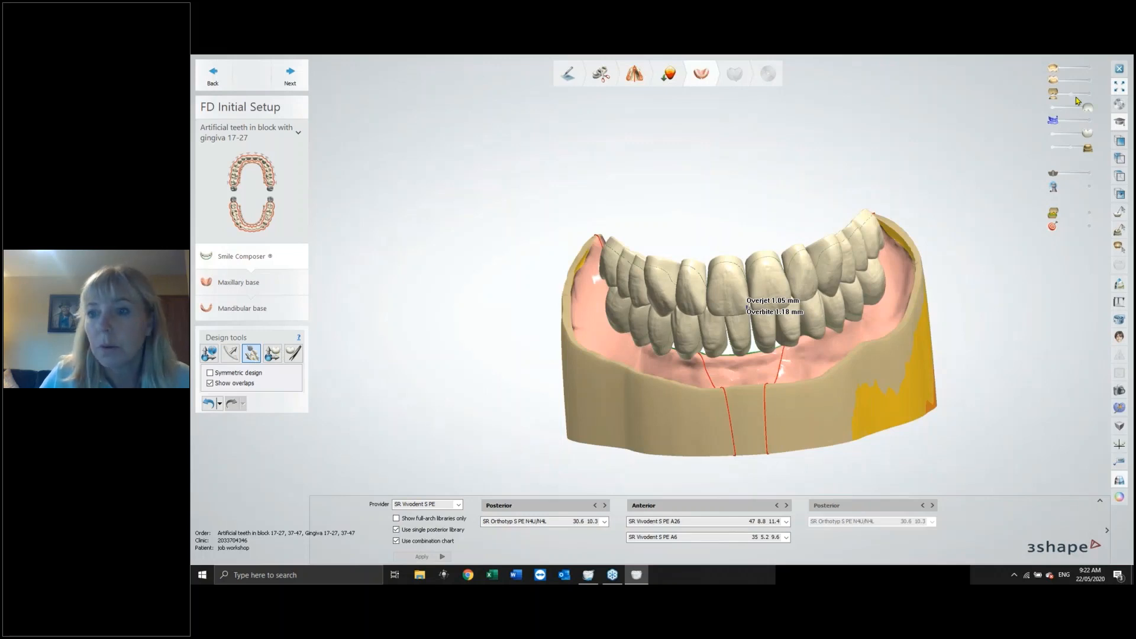
{"action": "left_click", "coordinate": [1057, 109]}
{"action": "right_click_drag", "start_coordinate": [982, 226], "coordinate": [996, 299]}
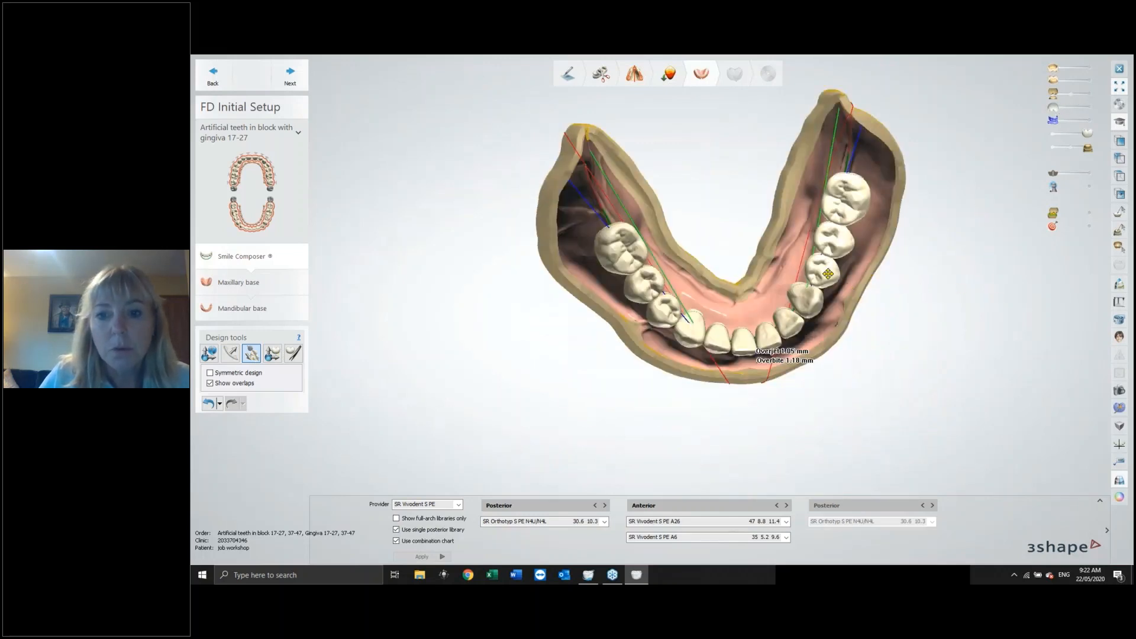
{"action": "left_click_drag", "start_coordinate": [824, 272], "coordinate": [827, 271]}
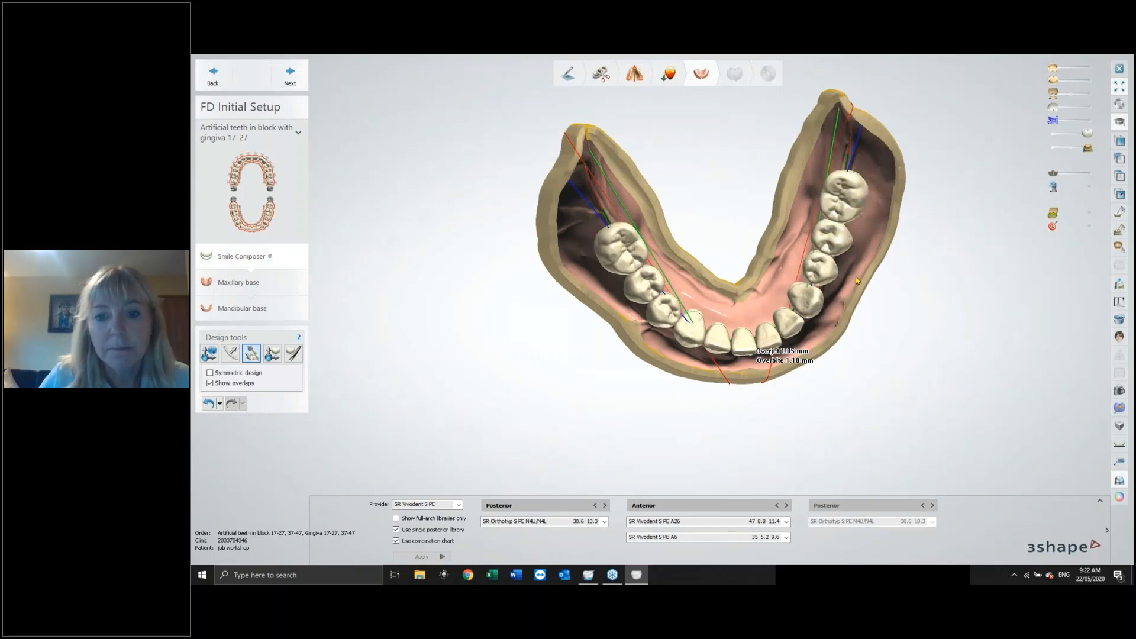
{"action": "right_click_drag", "start_coordinate": [859, 281], "coordinate": [851, 271]}
{"action": "left_click_drag", "start_coordinate": [677, 304], "coordinate": [679, 302]}
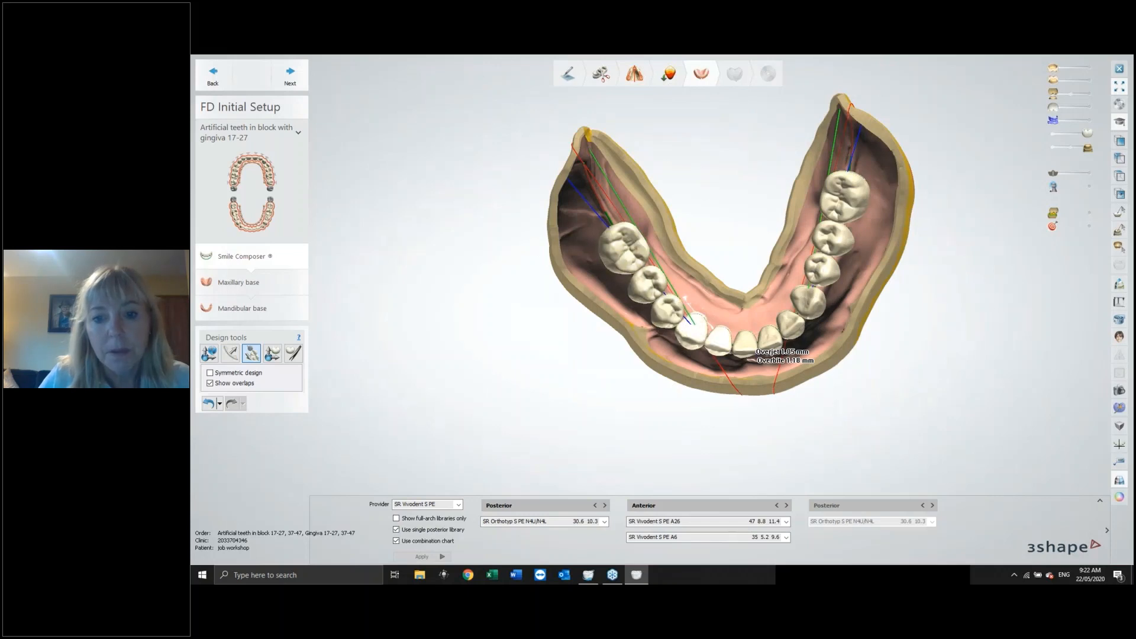
{"action": "left_click_drag", "start_coordinate": [720, 338], "coordinate": [721, 336]}
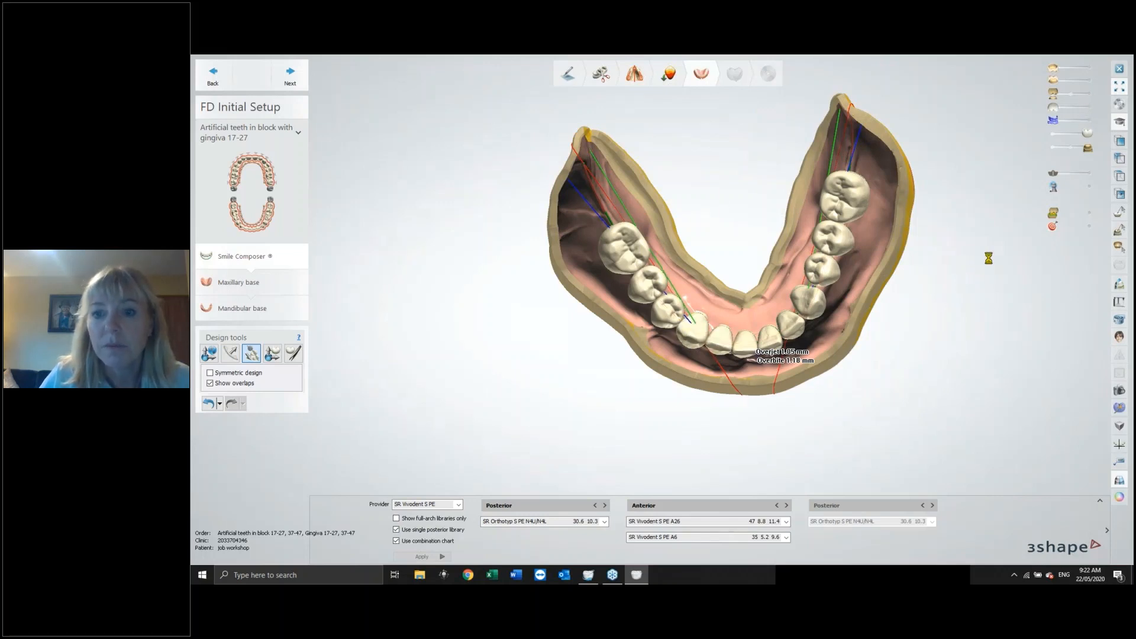
{"action": "left_click", "coordinate": [1091, 109]}
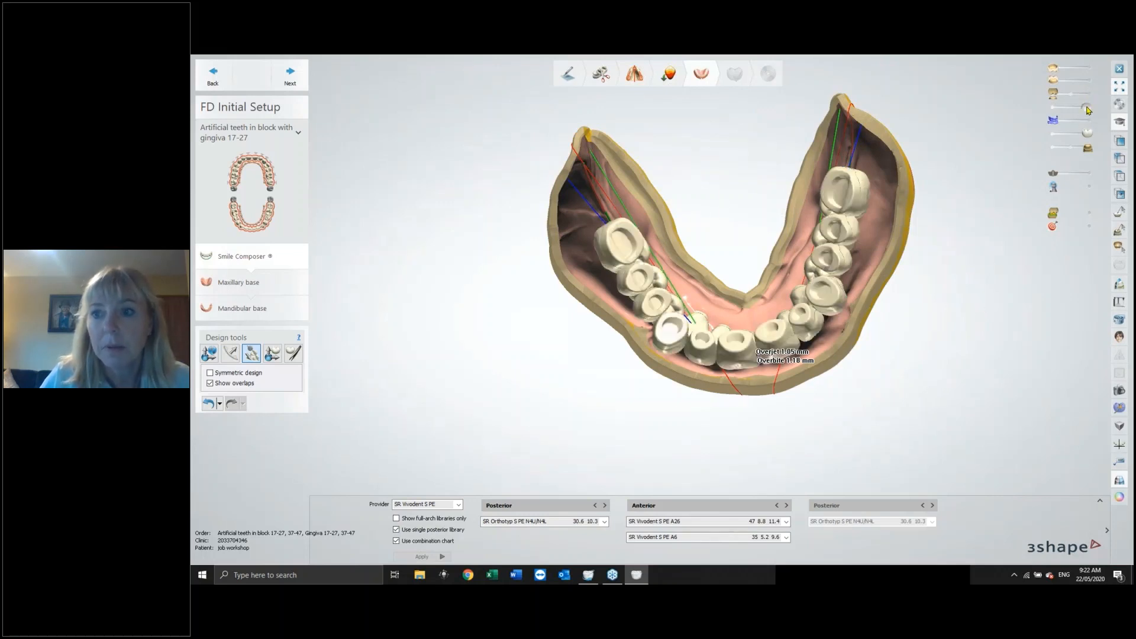
Try moving an upper posterior tooth slightly in a side view of both arches, then undo the move.
{"action": "left_click", "coordinate": [1090, 94]}
{"action": "right_click_drag", "start_coordinate": [949, 272], "coordinate": [798, 279]}
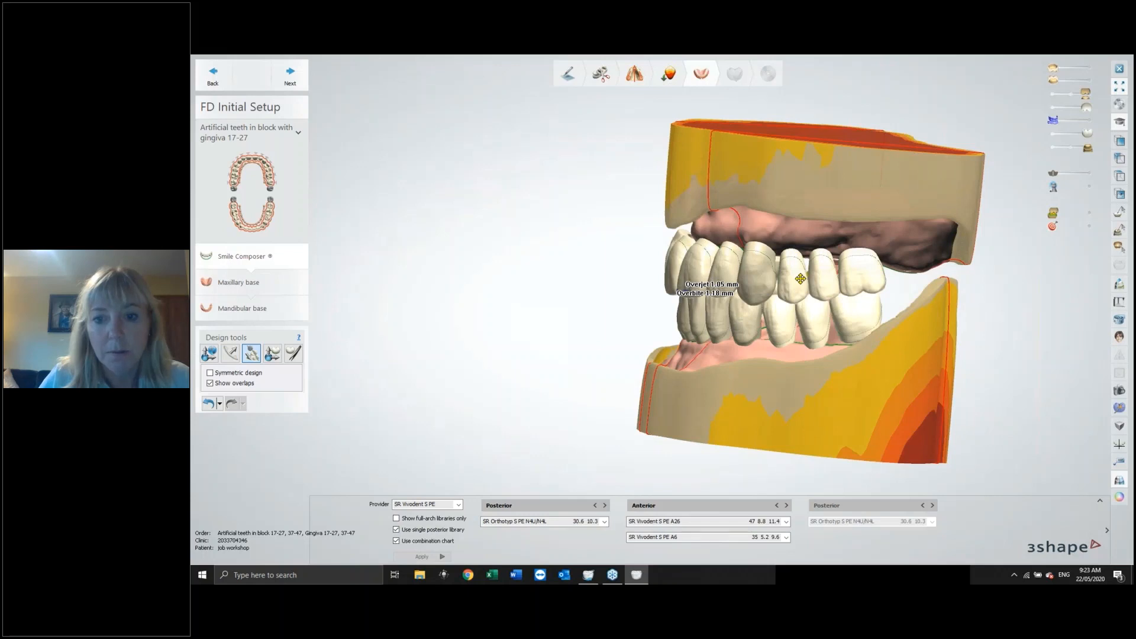
{"action": "left_click_drag", "start_coordinate": [800, 278], "coordinate": [809, 277]}
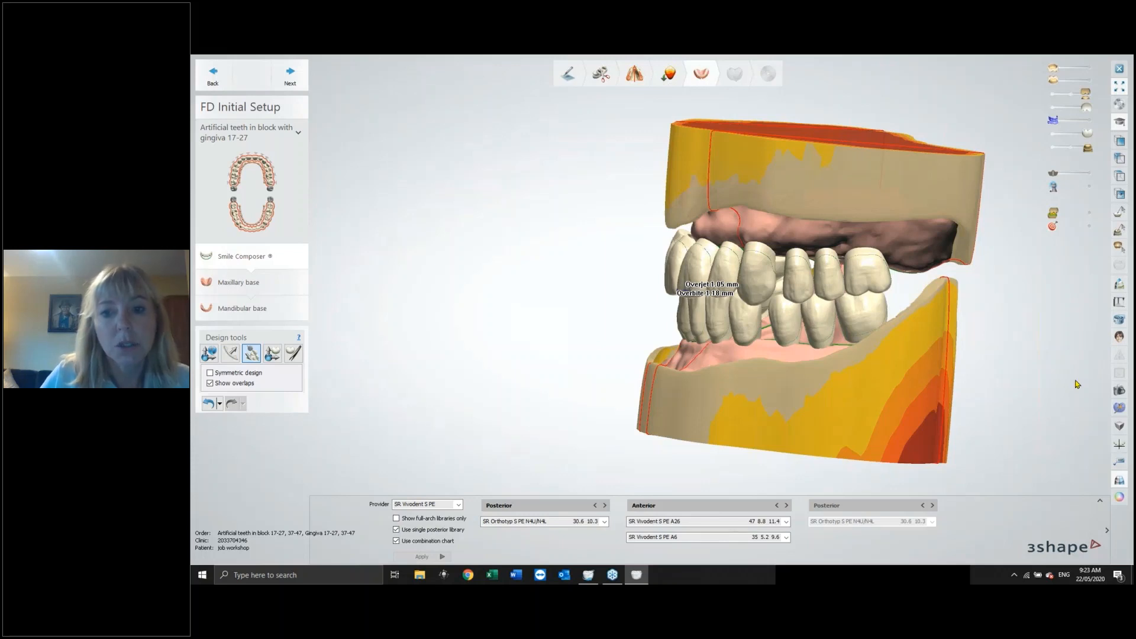
{"action": "left_click", "coordinate": [208, 404]}
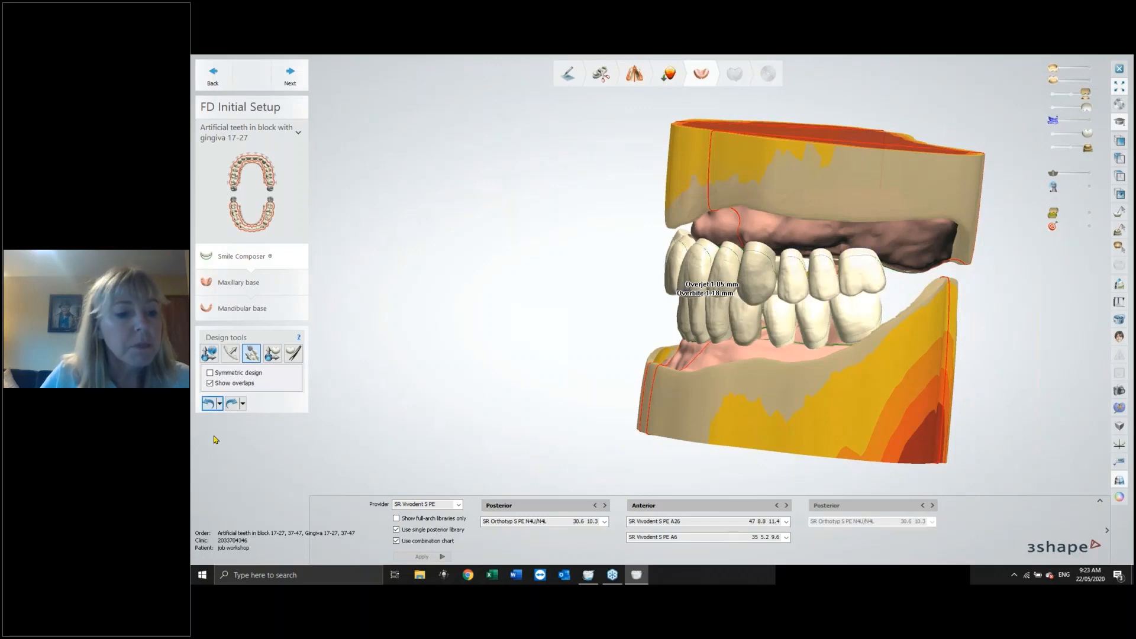
Nudge a lower premolar slightly along the arch with the tooth move tool.
{"action": "left_click", "coordinate": [276, 355]}
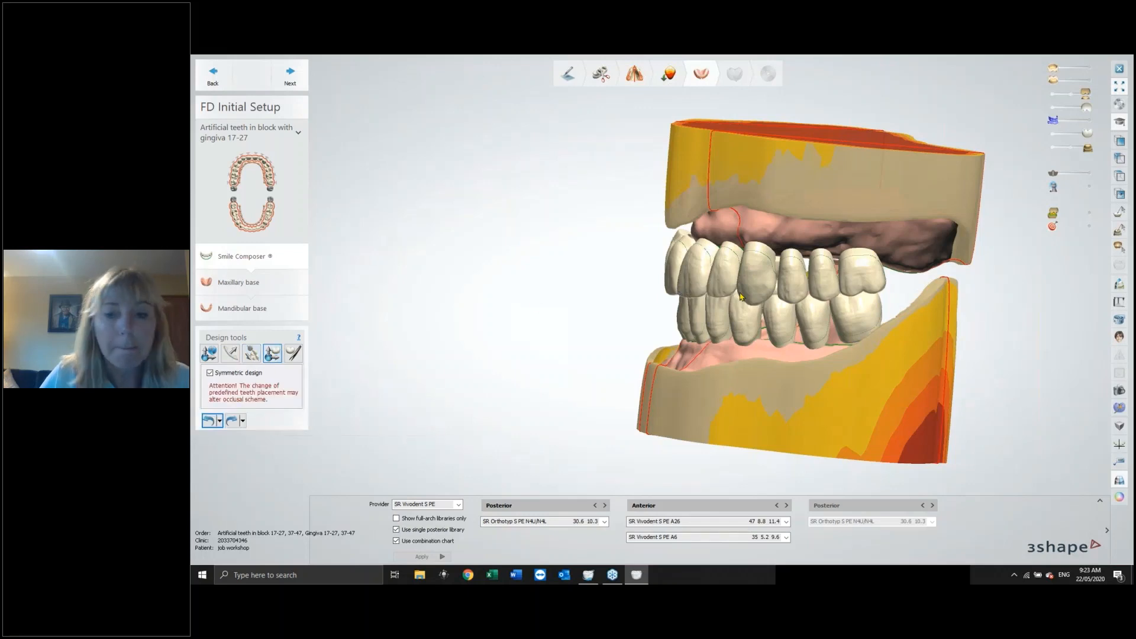
{"action": "left_click", "coordinate": [251, 353]}
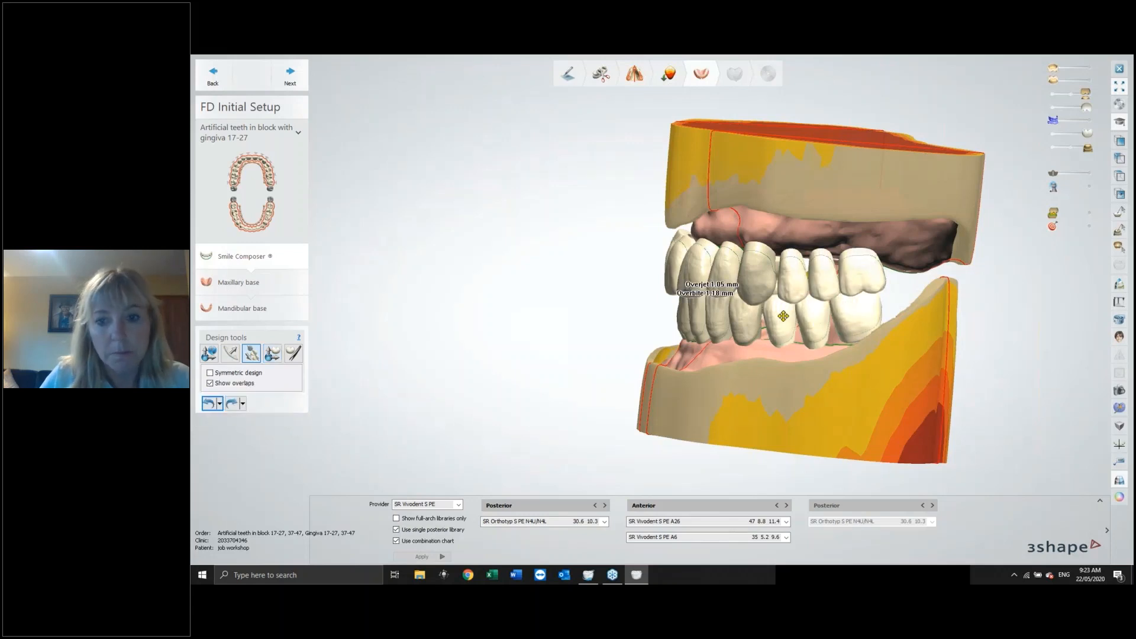
{"action": "left_click_drag", "start_coordinate": [783, 316], "coordinate": [788, 316]}
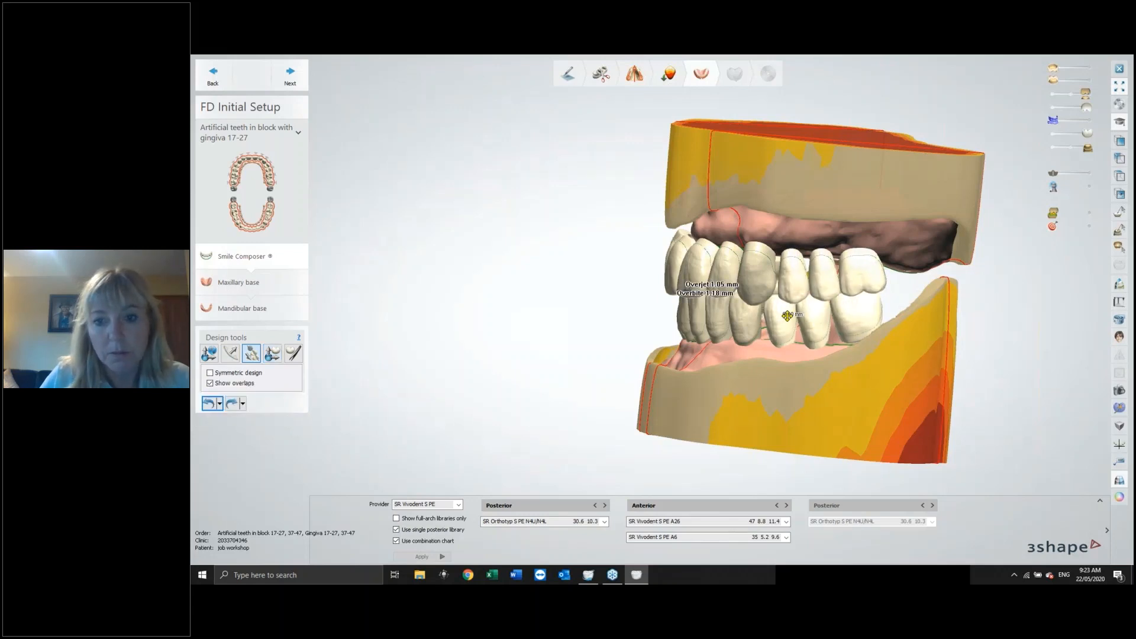
Bring the upper second premolar to mesial contact, then to distal contact.
{"action": "left_click", "coordinate": [273, 354]}
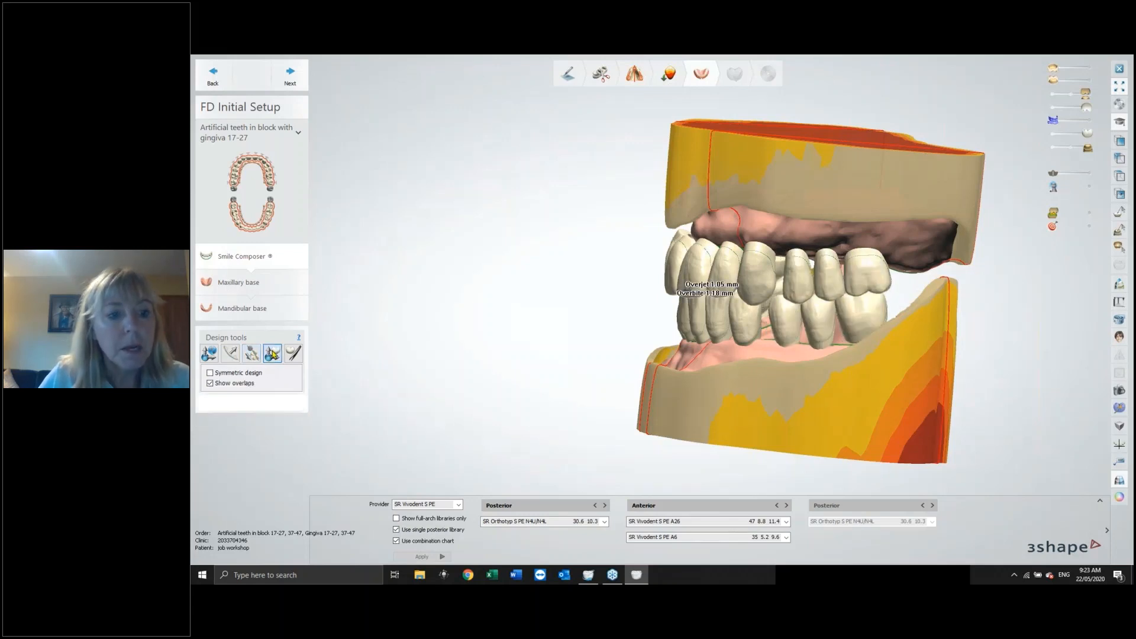
{"action": "right_click", "coordinate": [810, 280]}
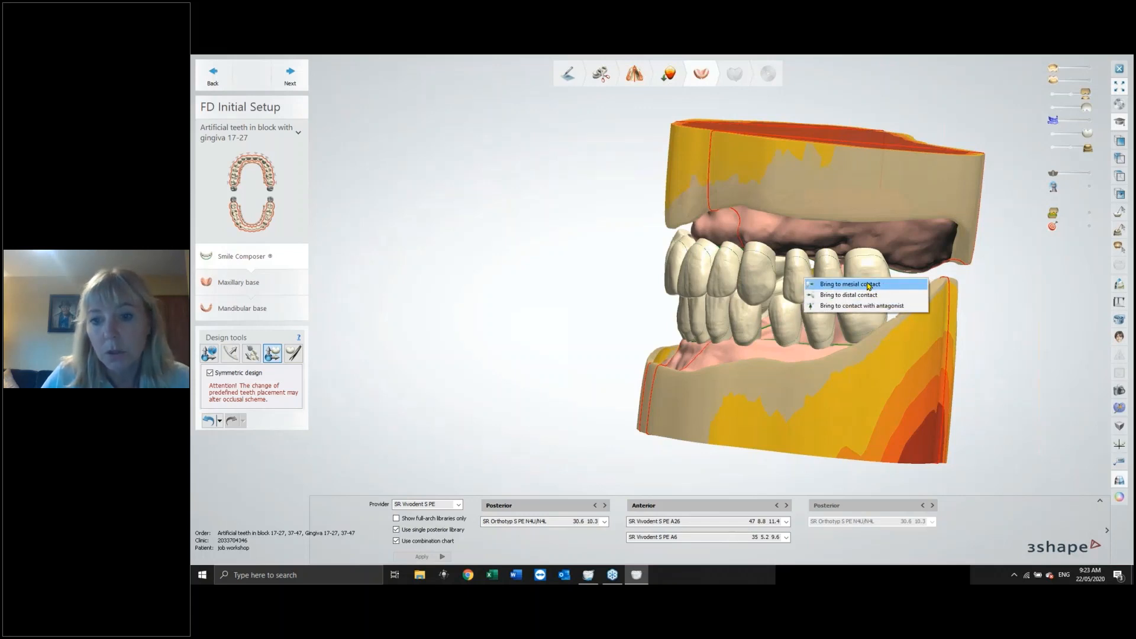
{"action": "left_click", "coordinate": [868, 286]}
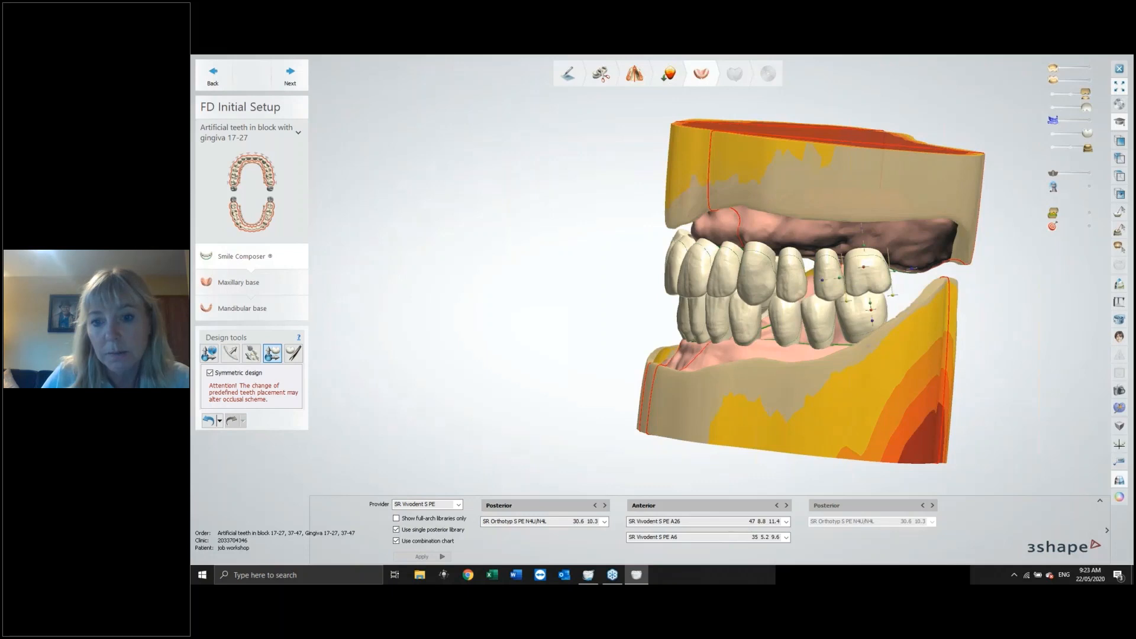
{"action": "right_click", "coordinate": [824, 273]}
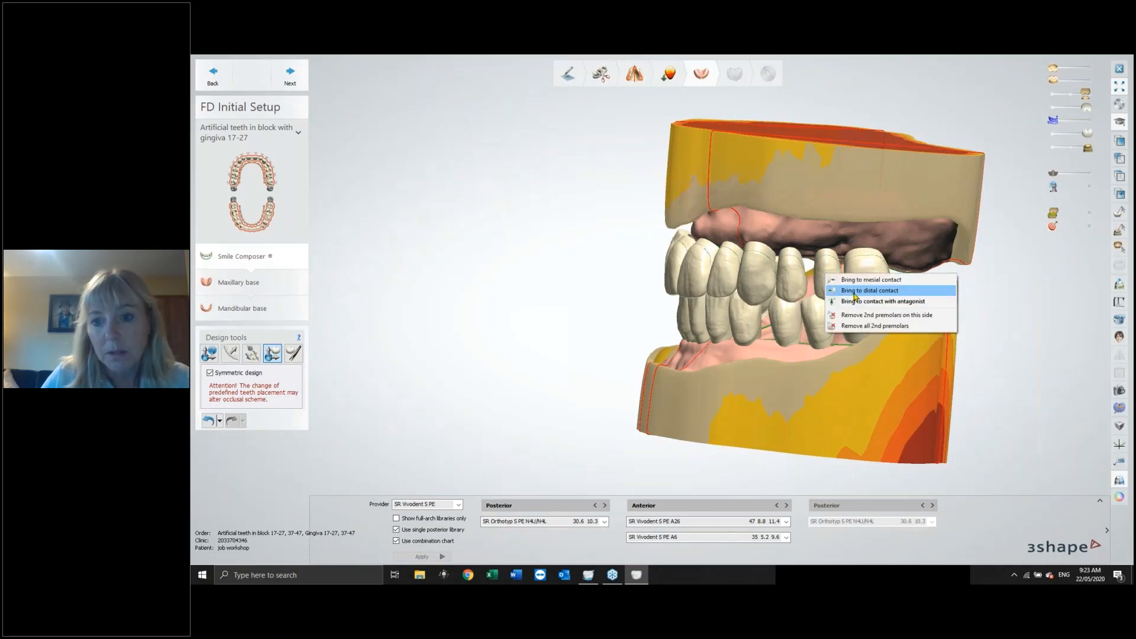
{"action": "left_click", "coordinate": [854, 285]}
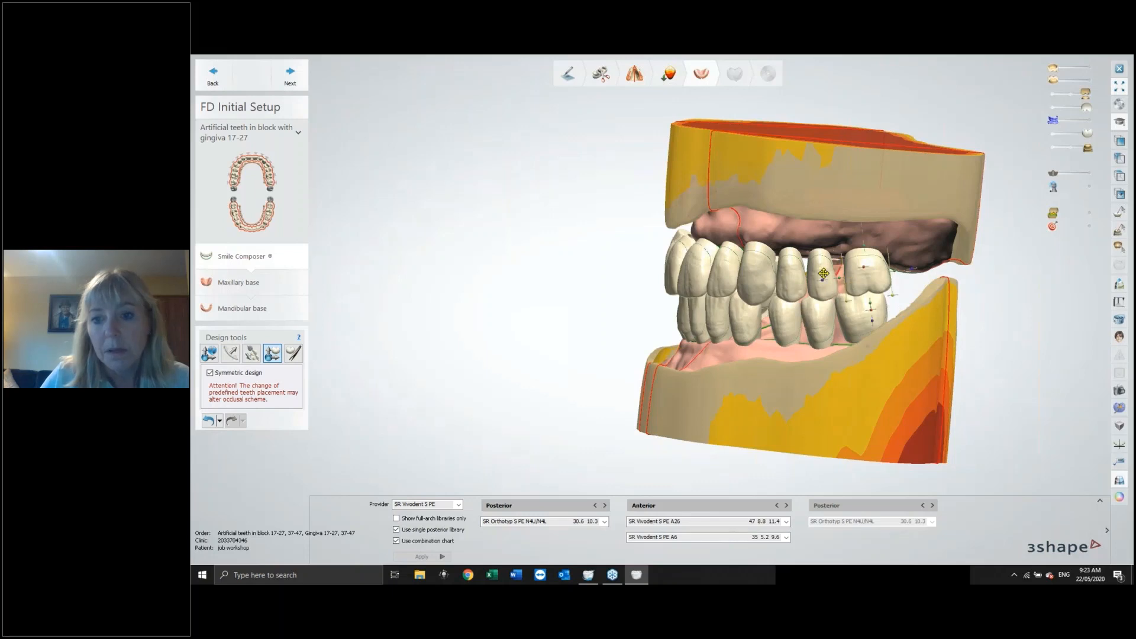
Reposition the upper second premolar by distal contact, a small drag and contact with its antagonist.
{"action": "right_click", "coordinate": [825, 274]}
{"action": "left_click", "coordinate": [867, 293]}
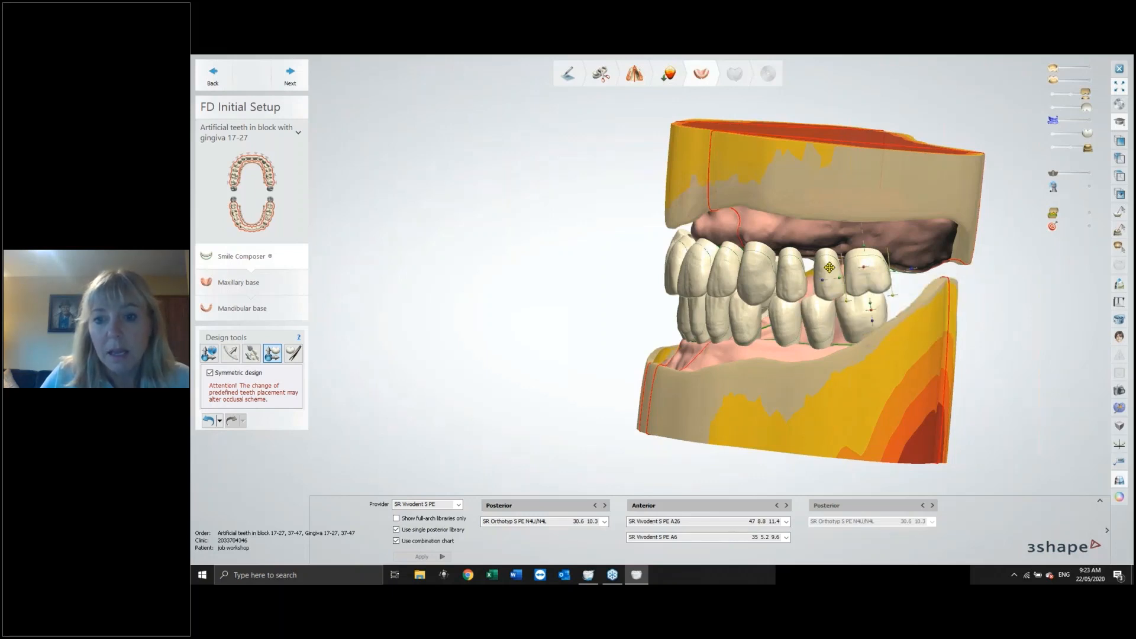
{"action": "left_click_drag", "start_coordinate": [830, 267], "coordinate": [826, 261]}
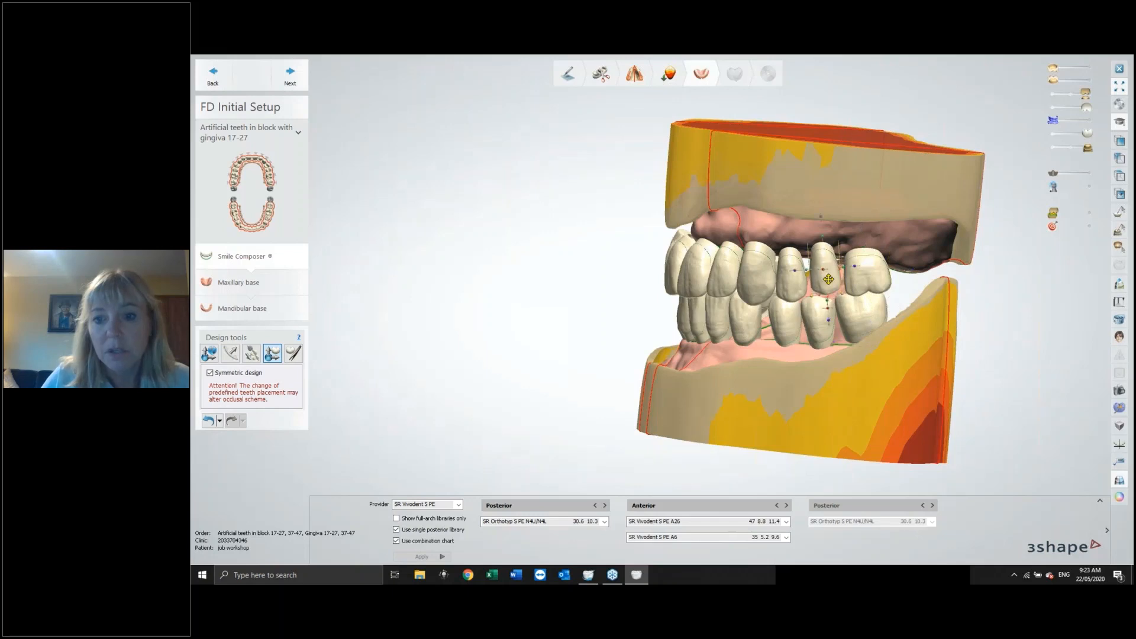
{"action": "right_click", "coordinate": [830, 282]}
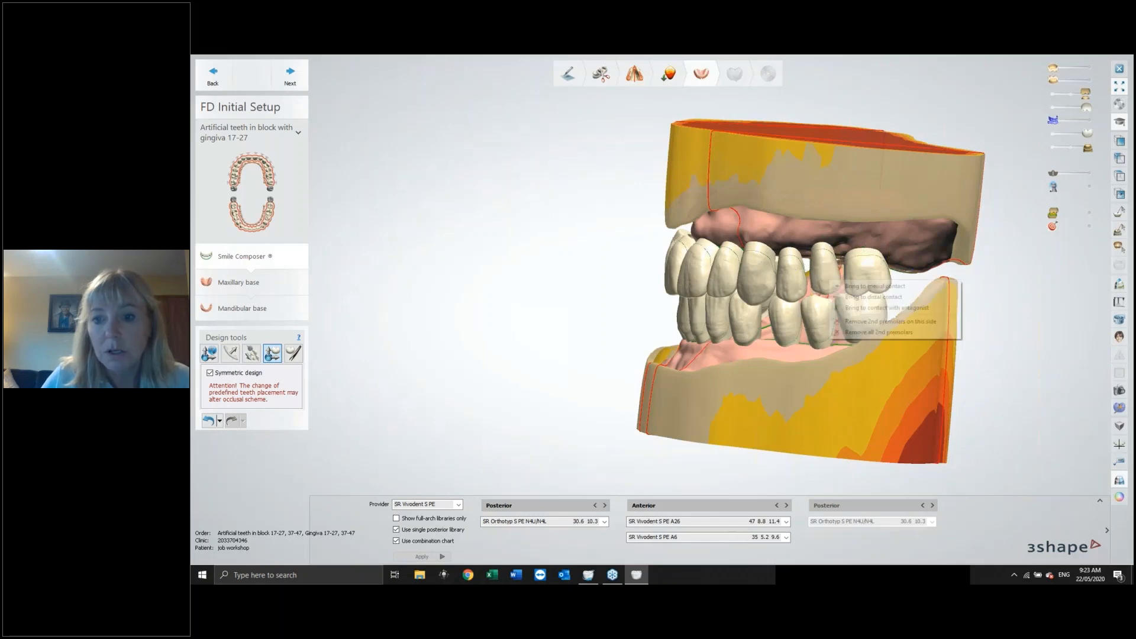
{"action": "left_click", "coordinate": [912, 308]}
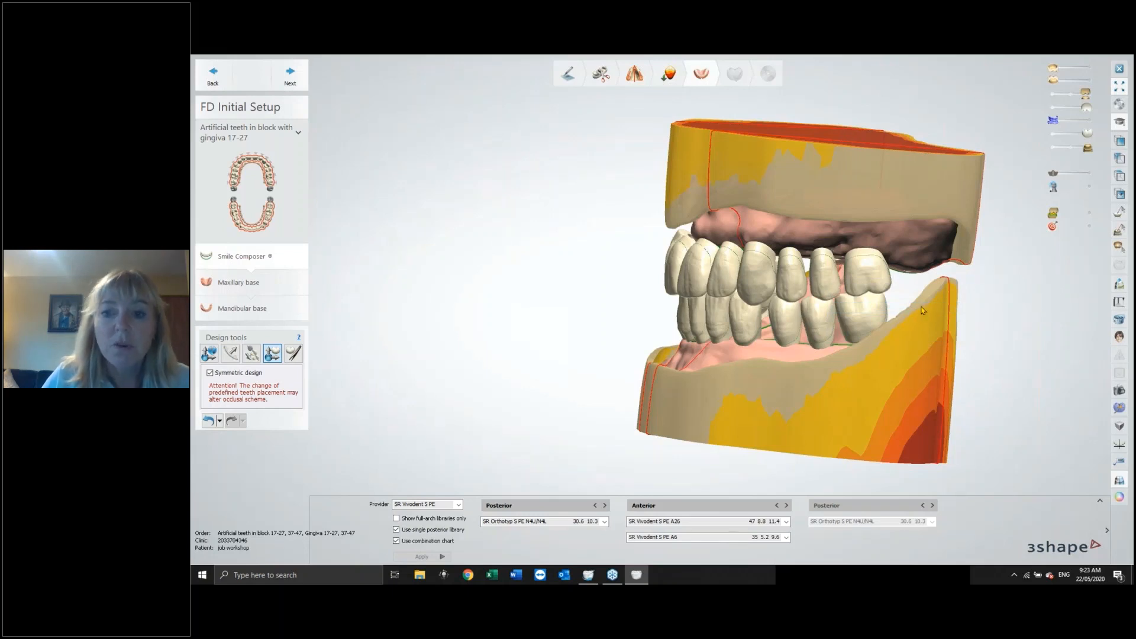
{"action": "mouse_move", "coordinate": [865, 270]}
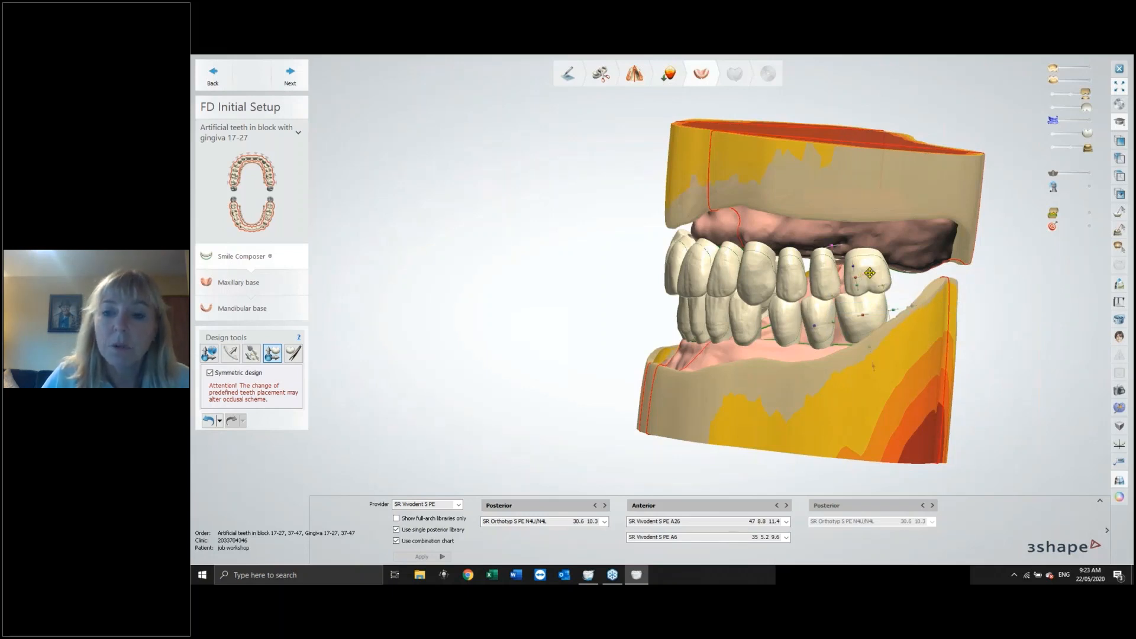
{"action": "right_click", "coordinate": [830, 279]}
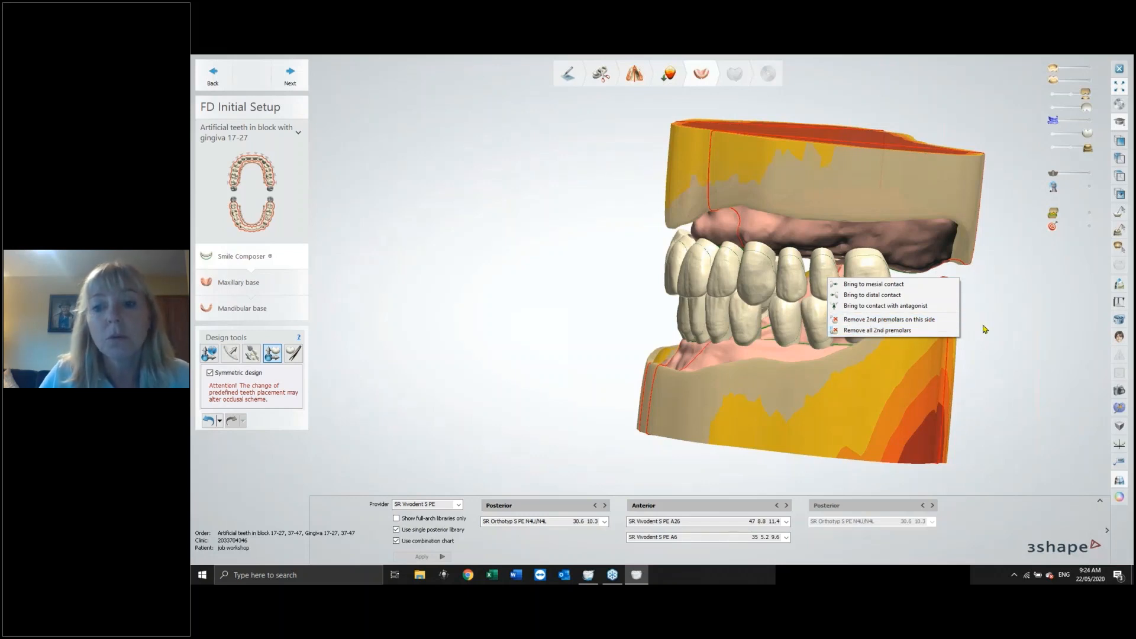
{"action": "left_click", "coordinate": [1004, 330]}
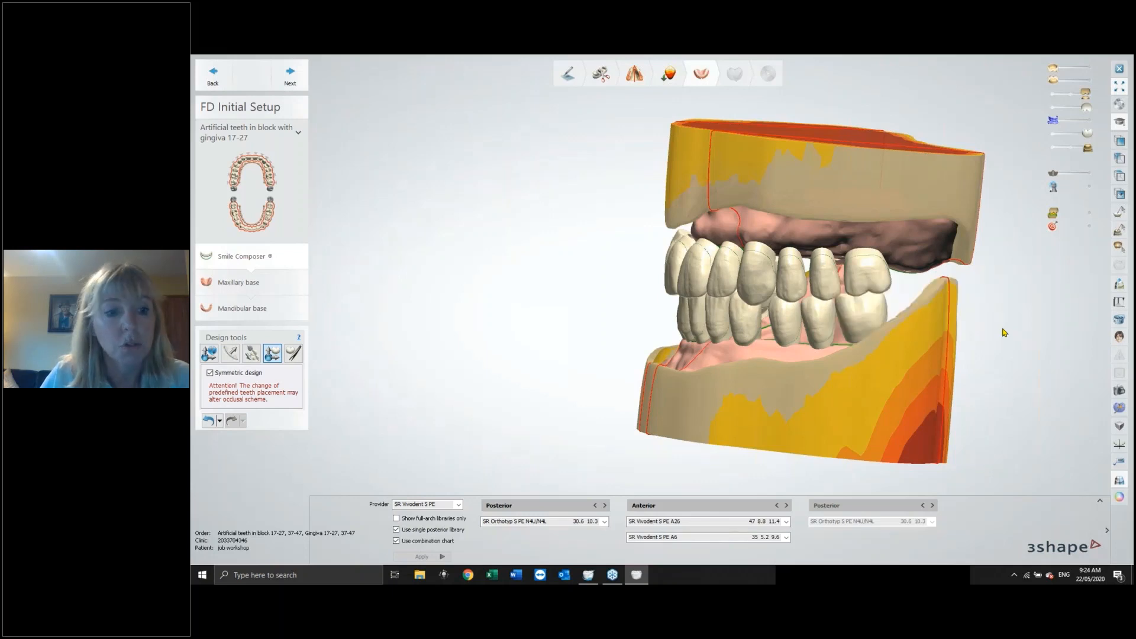
Undo the last six tooth positioning operations.
{"action": "left_click", "coordinate": [210, 421]}
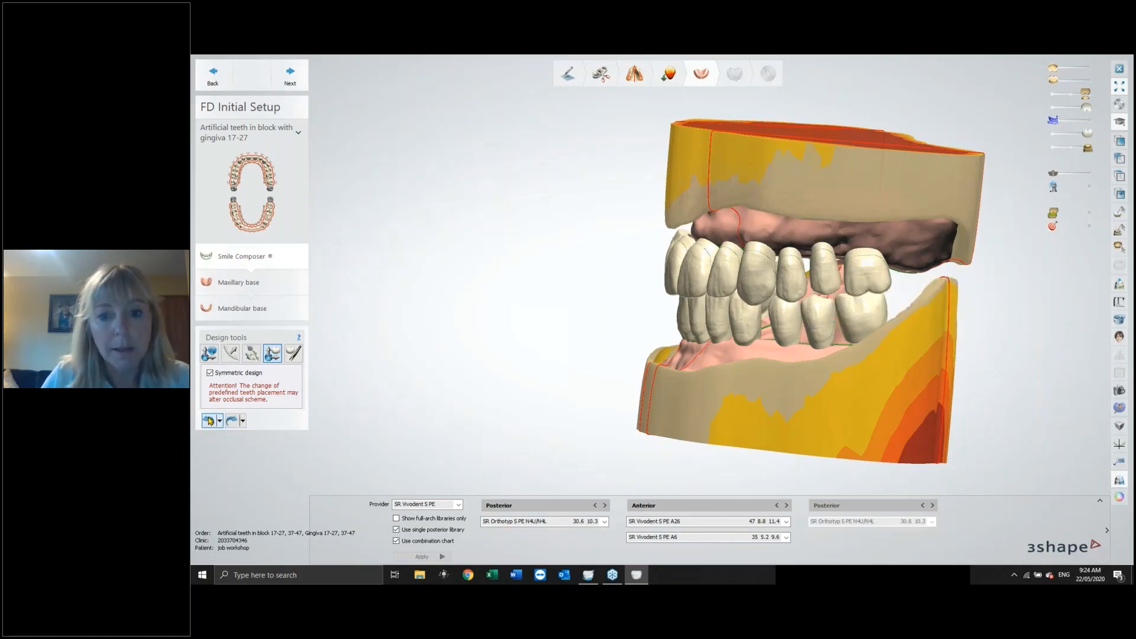
{"action": "left_click", "coordinate": [210, 421]}
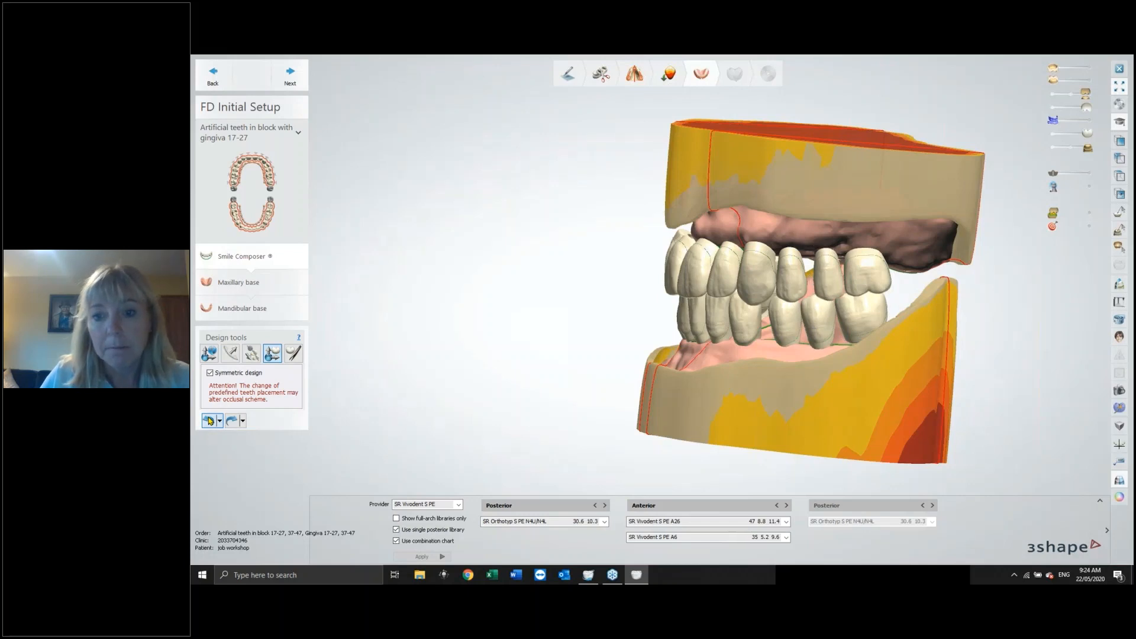
{"action": "left_click", "coordinate": [210, 422]}
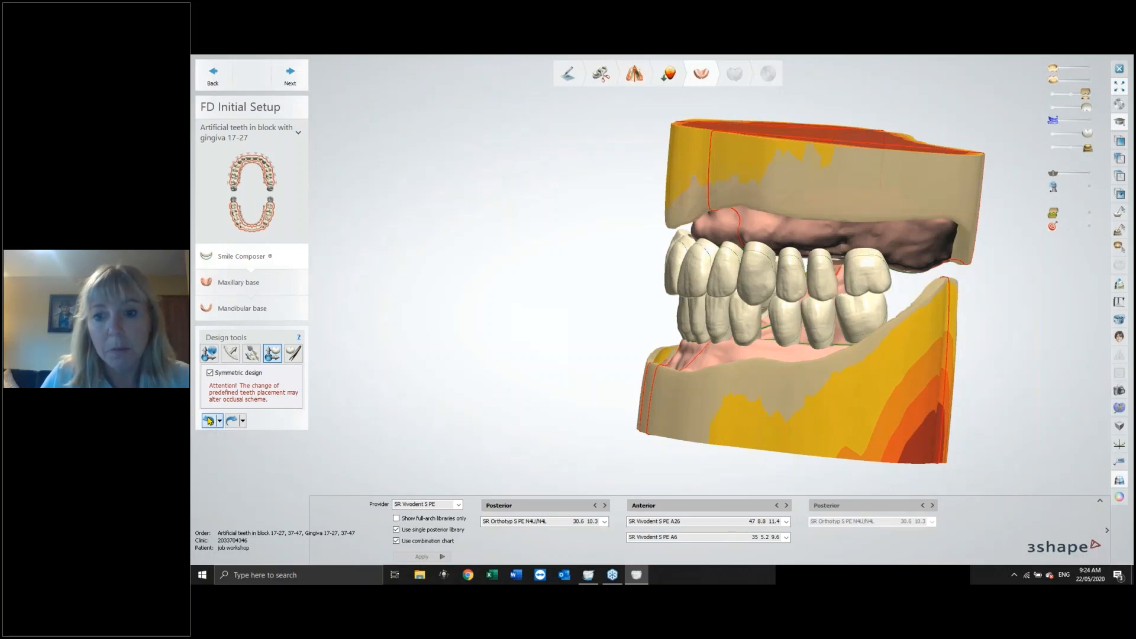
{"action": "left_click", "coordinate": [210, 422]}
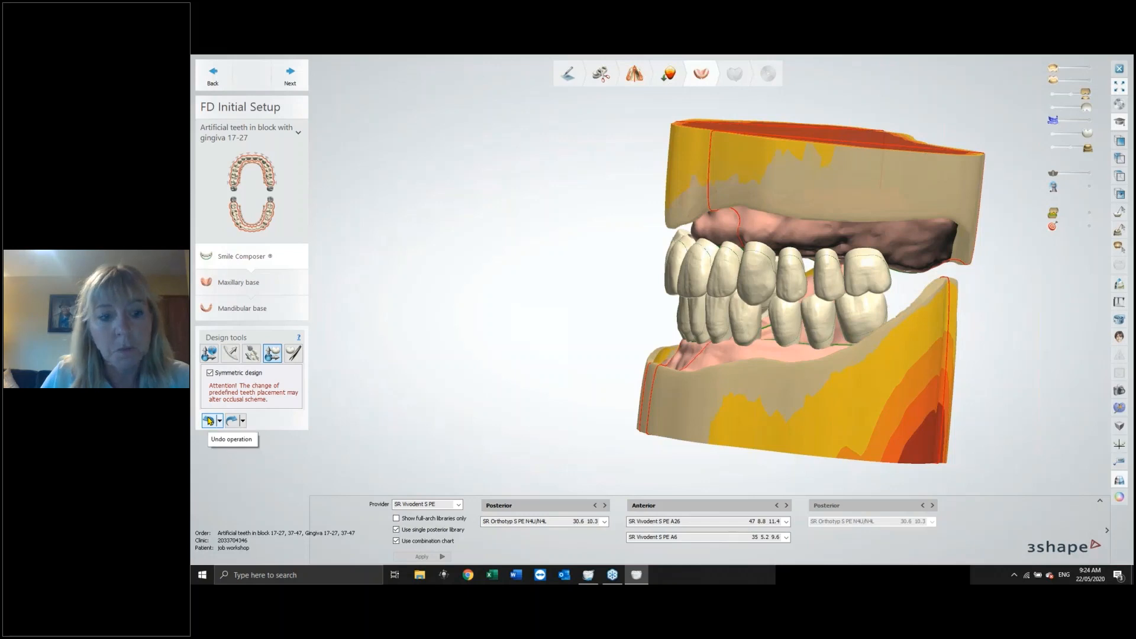
{"action": "left_click", "coordinate": [210, 422]}
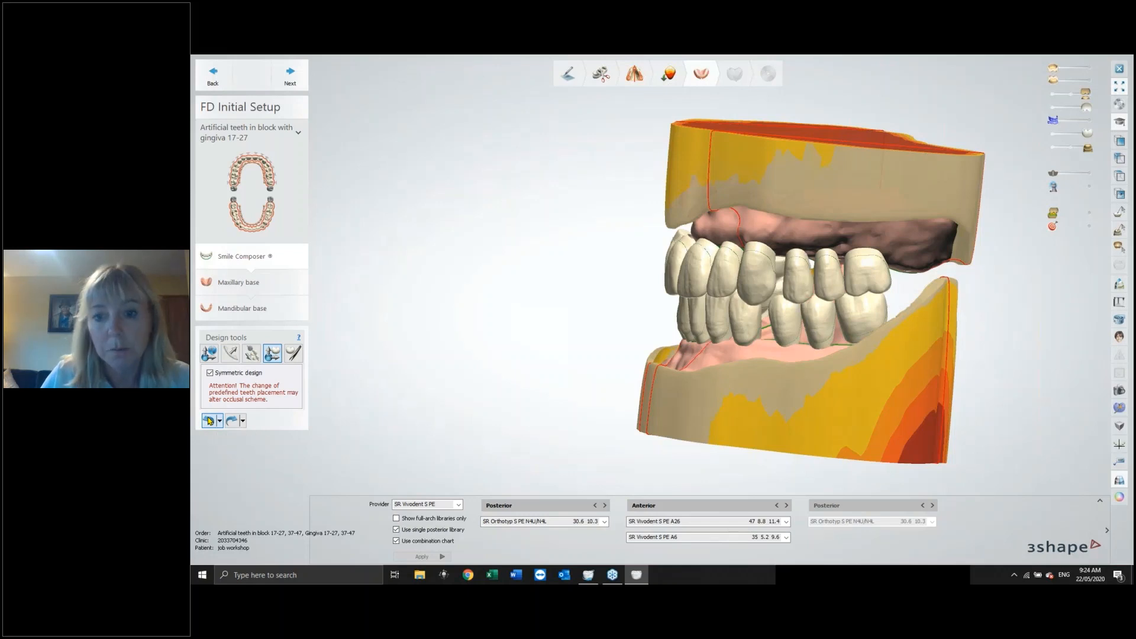
{"action": "left_click", "coordinate": [210, 422]}
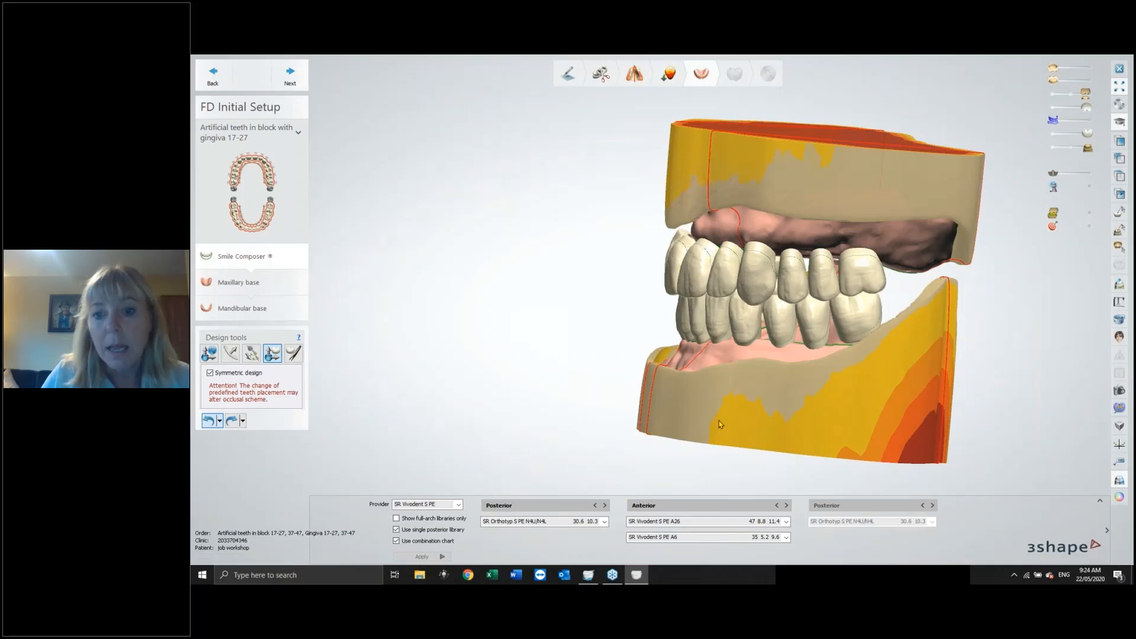
Open the Individual morphing tool for reshaping the teeth.
{"action": "right_click_drag", "start_coordinate": [800, 387], "coordinate": [829, 393]}
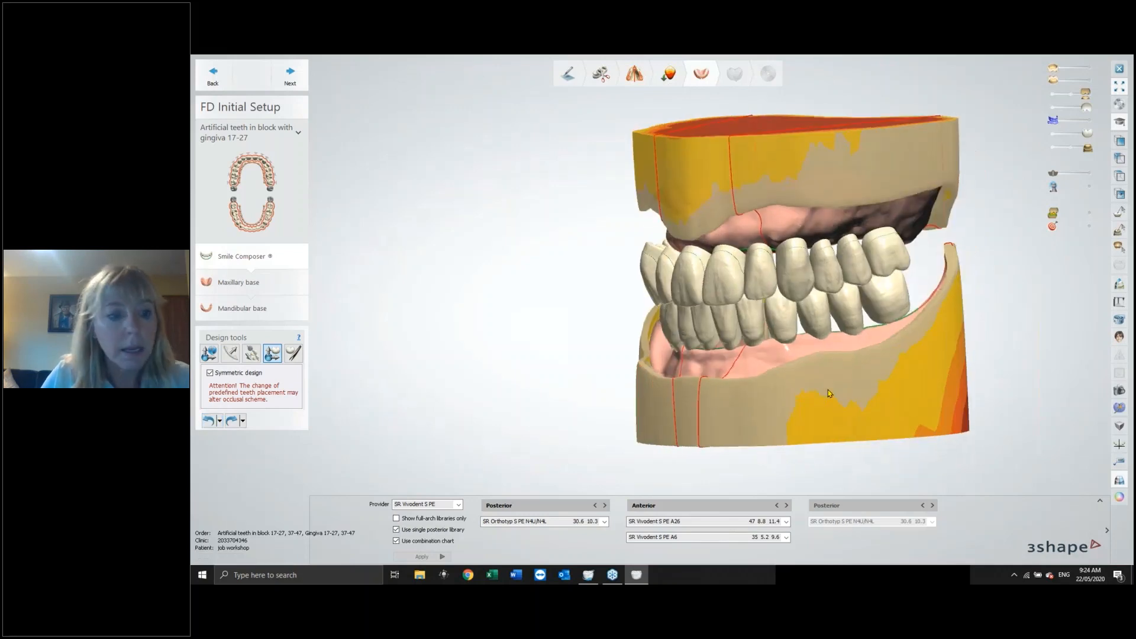
{"action": "left_click", "coordinate": [294, 354]}
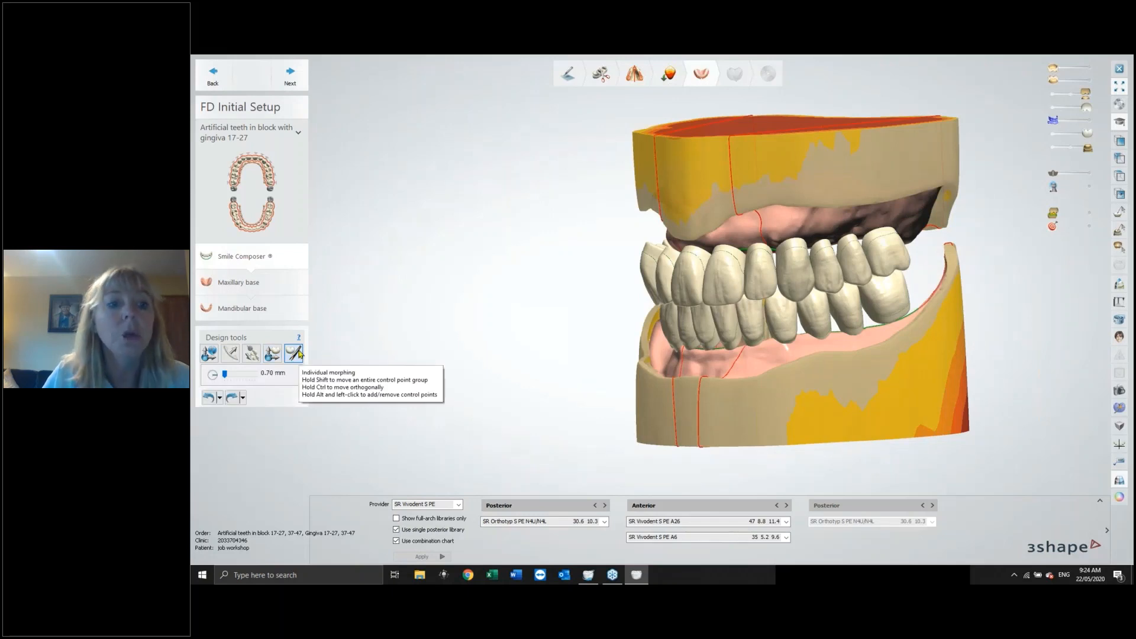
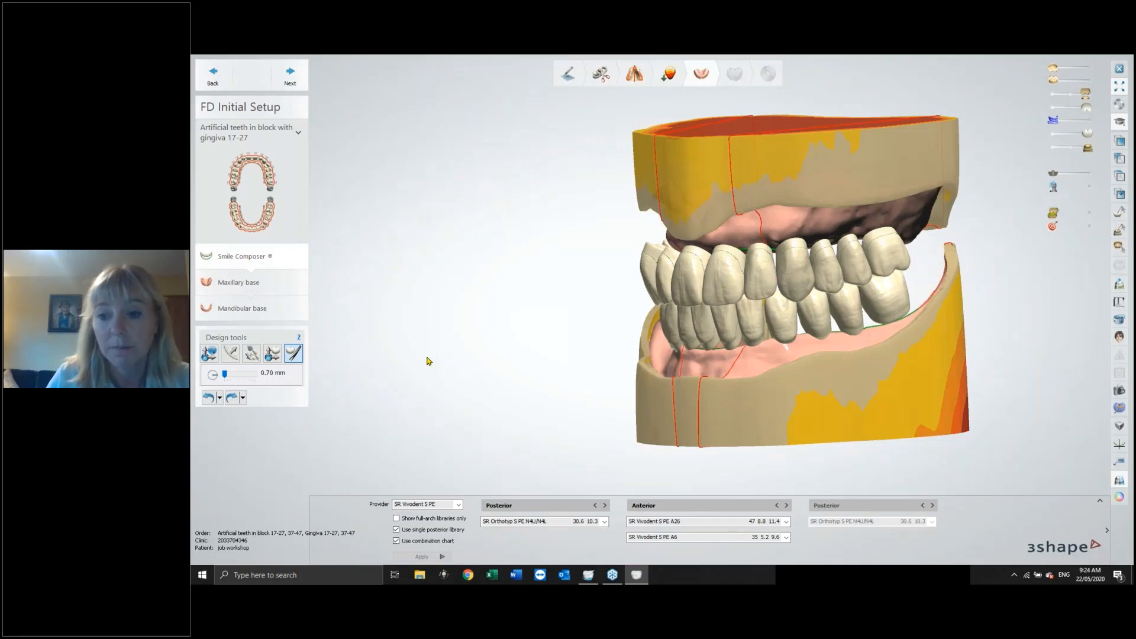
Open a 2D cross section through the upper posterior teeth and enlarge it to inspect the occlusion.
{"action": "right_click_drag", "start_coordinate": [1023, 346], "coordinate": [1002, 350]}
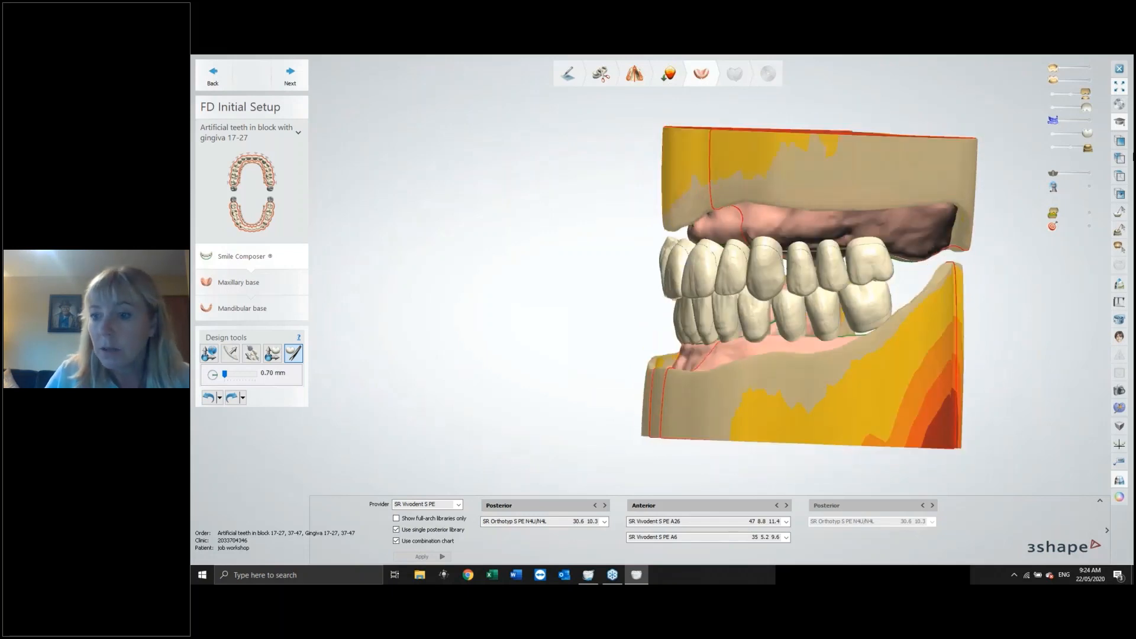
{"action": "left_click", "coordinate": [1120, 284]}
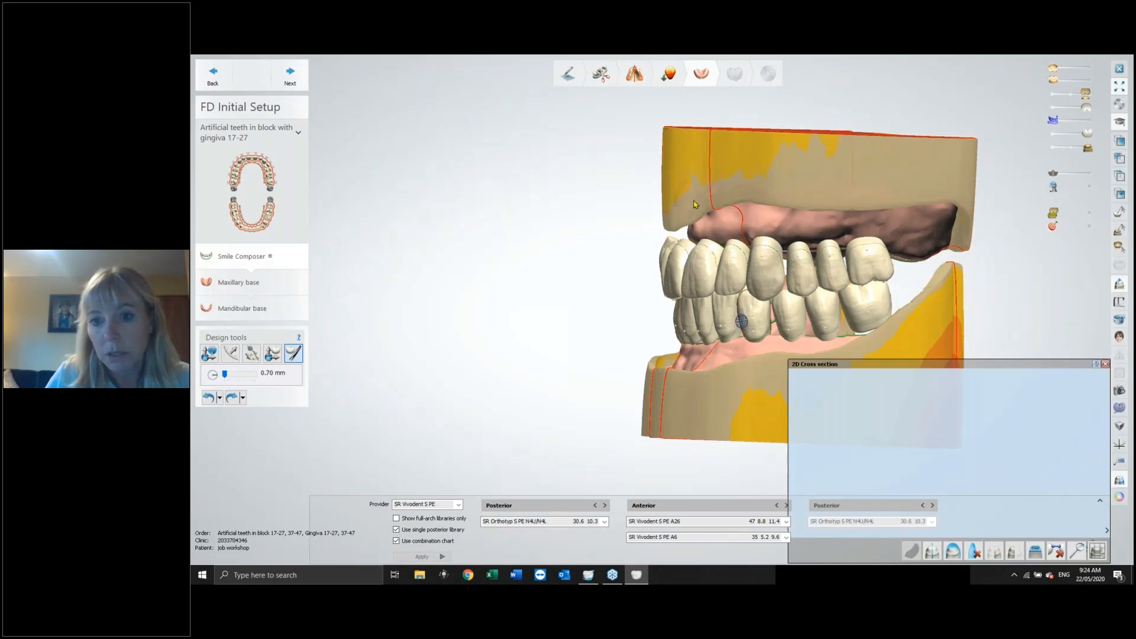
{"action": "left_click_drag", "start_coordinate": [861, 161], "coordinate": [880, 363]}
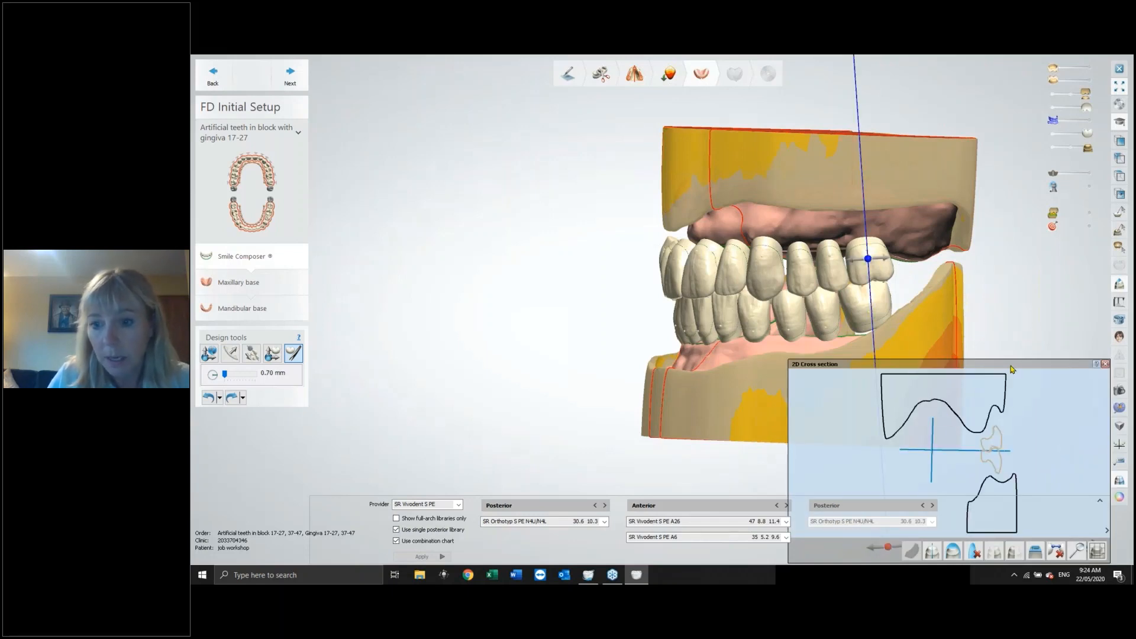
{"action": "left_click_drag", "start_coordinate": [1011, 369], "coordinate": [550, 129]}
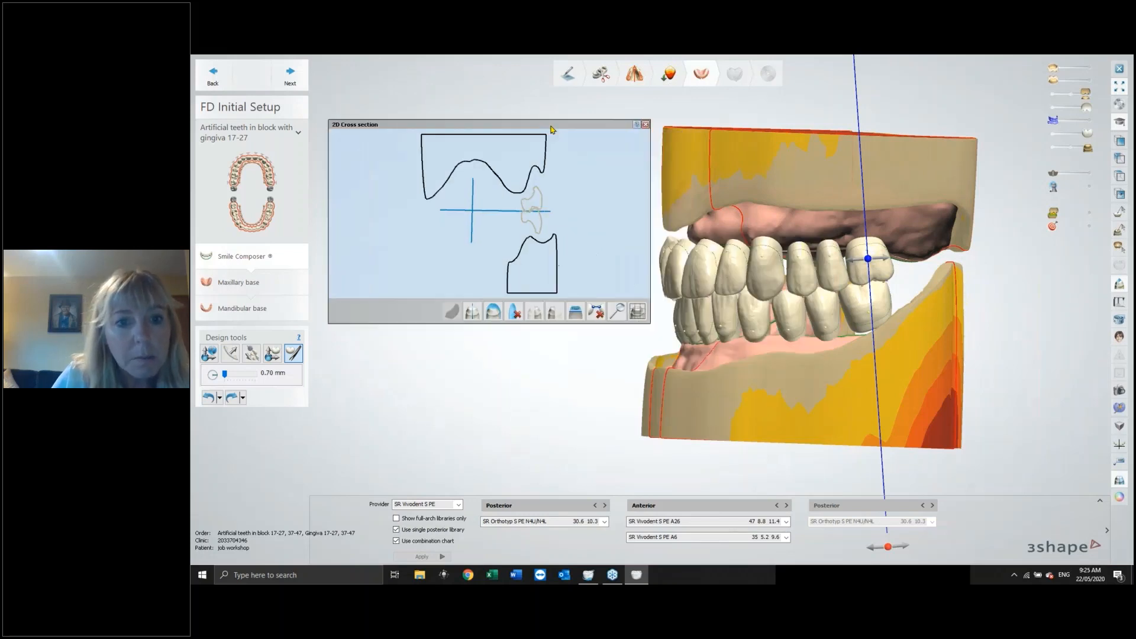
{"action": "scroll", "coordinate": [537, 197], "scroll_direction": "up", "scroll_amount": 3}
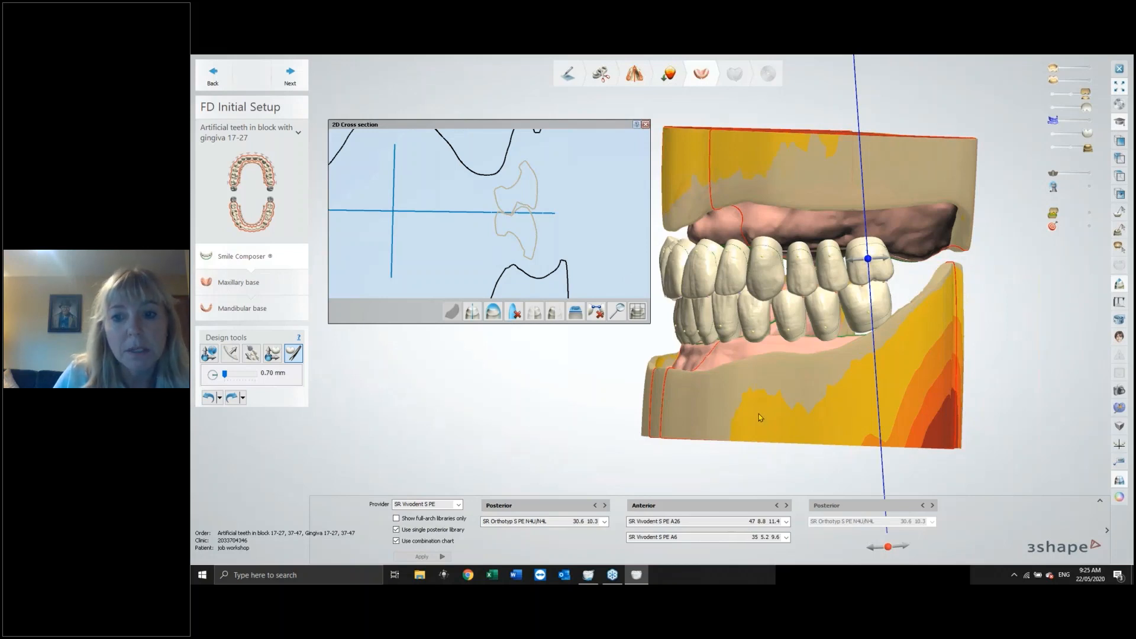
Try moving an upper posterior tooth with the Individual setup tool, then undo the move.
{"action": "right_click_drag", "start_coordinate": [760, 414], "coordinate": [802, 415]}
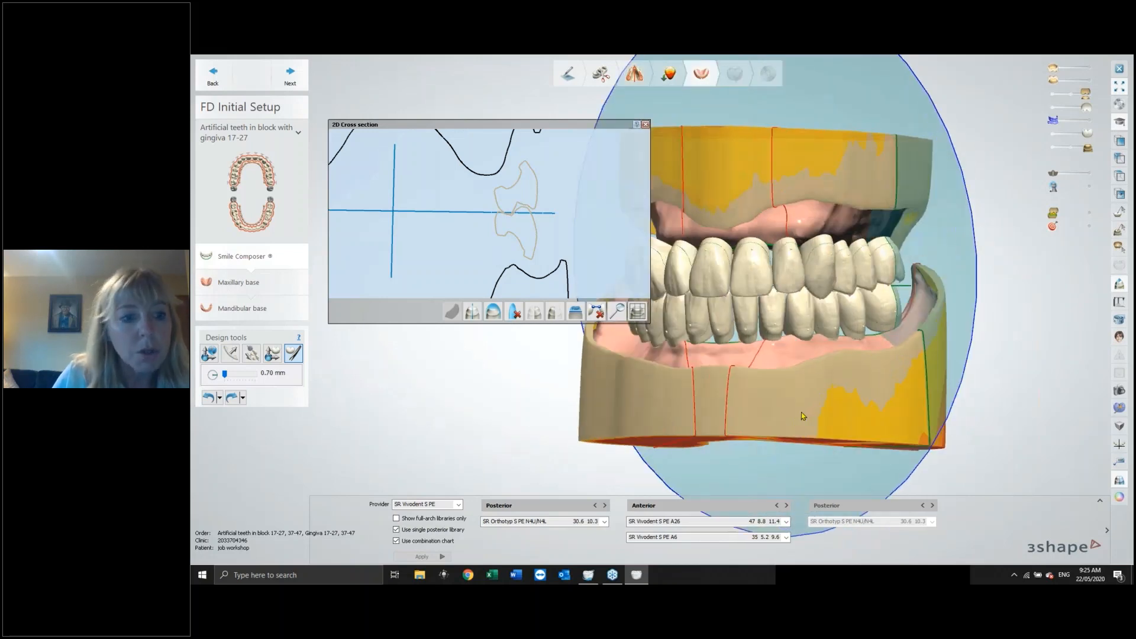
{"action": "left_click", "coordinate": [273, 353]}
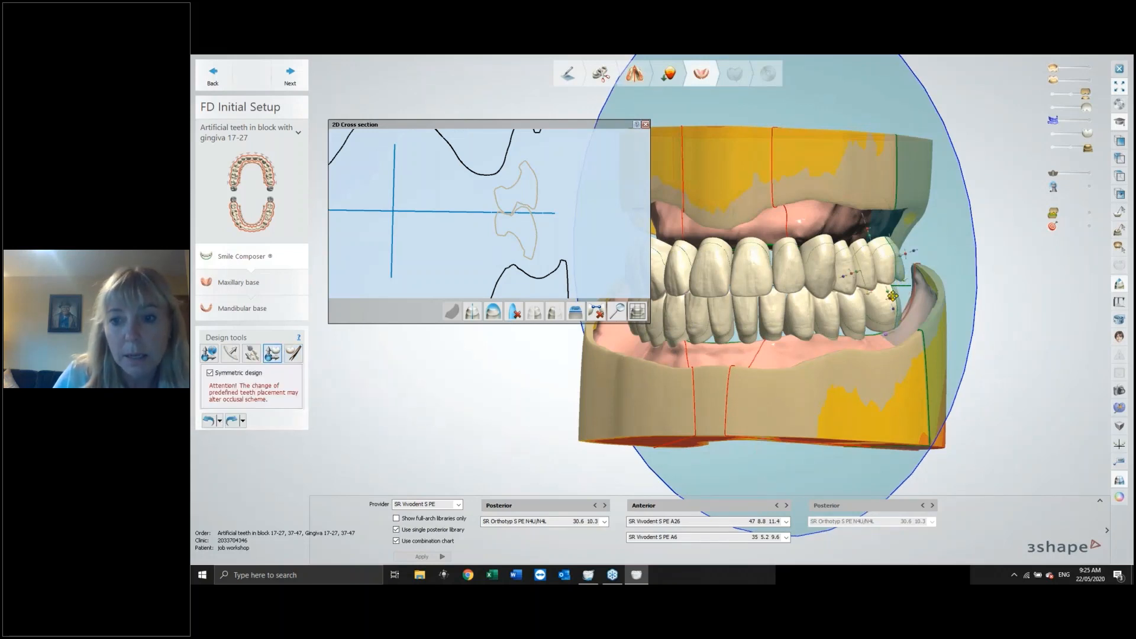
{"action": "left_click_drag", "start_coordinate": [906, 254], "coordinate": [888, 303]}
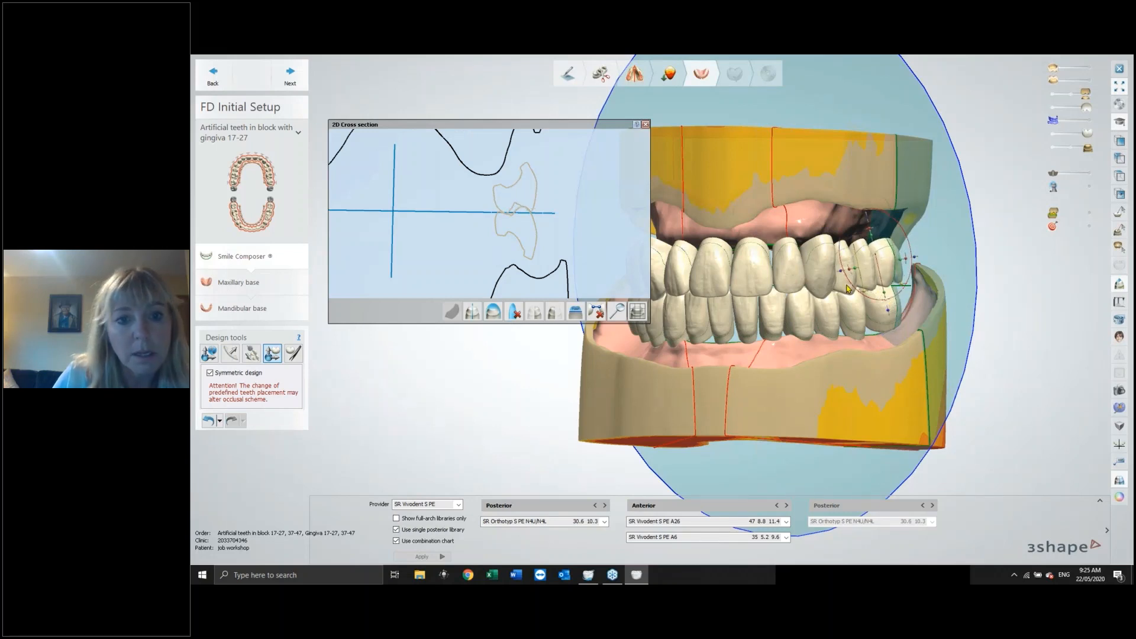
{"action": "left_click", "coordinate": [208, 421]}
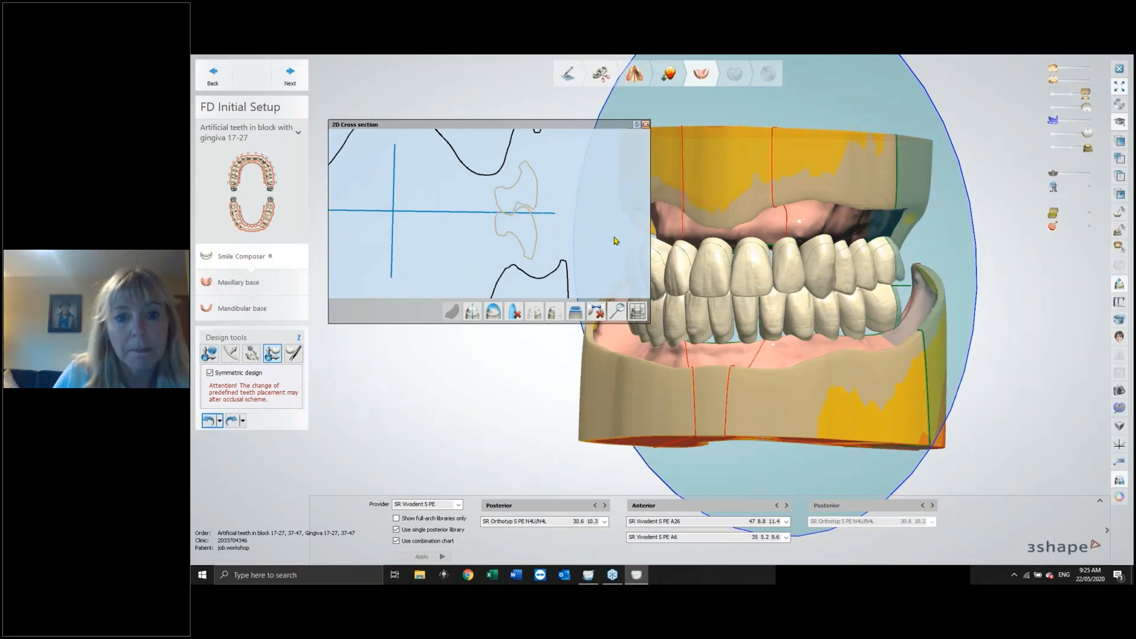
Close the 2D cross section and set the Individual morphing brush size to 3.64 mm.
{"action": "left_click", "coordinate": [645, 125]}
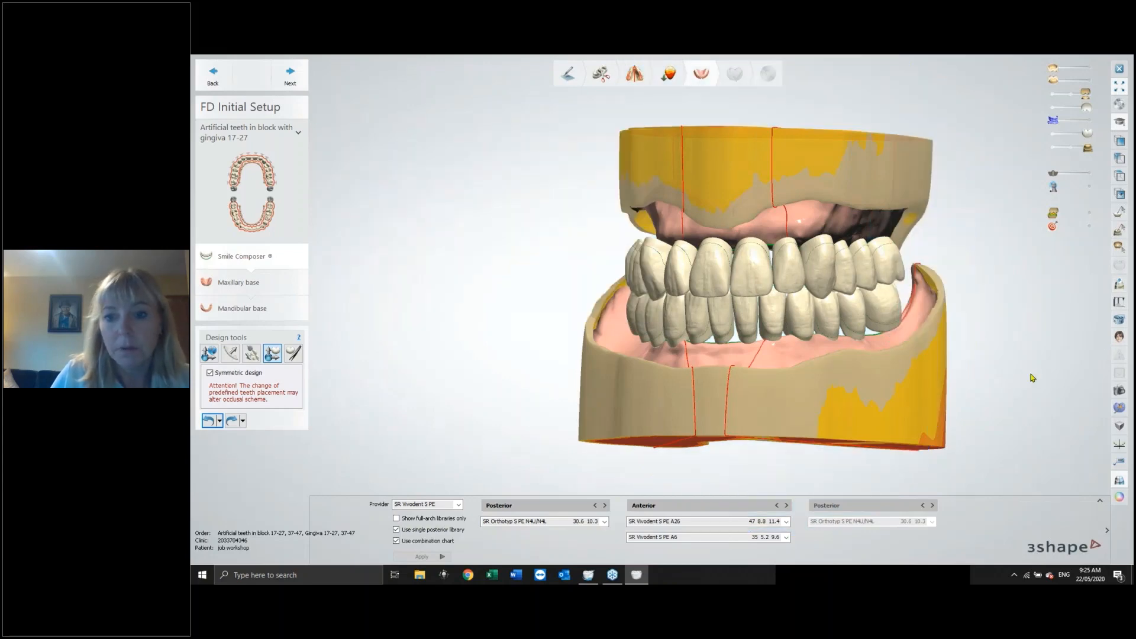
{"action": "right_click_drag", "start_coordinate": [1033, 378], "coordinate": [995, 390]}
{"action": "left_click", "coordinate": [293, 353]}
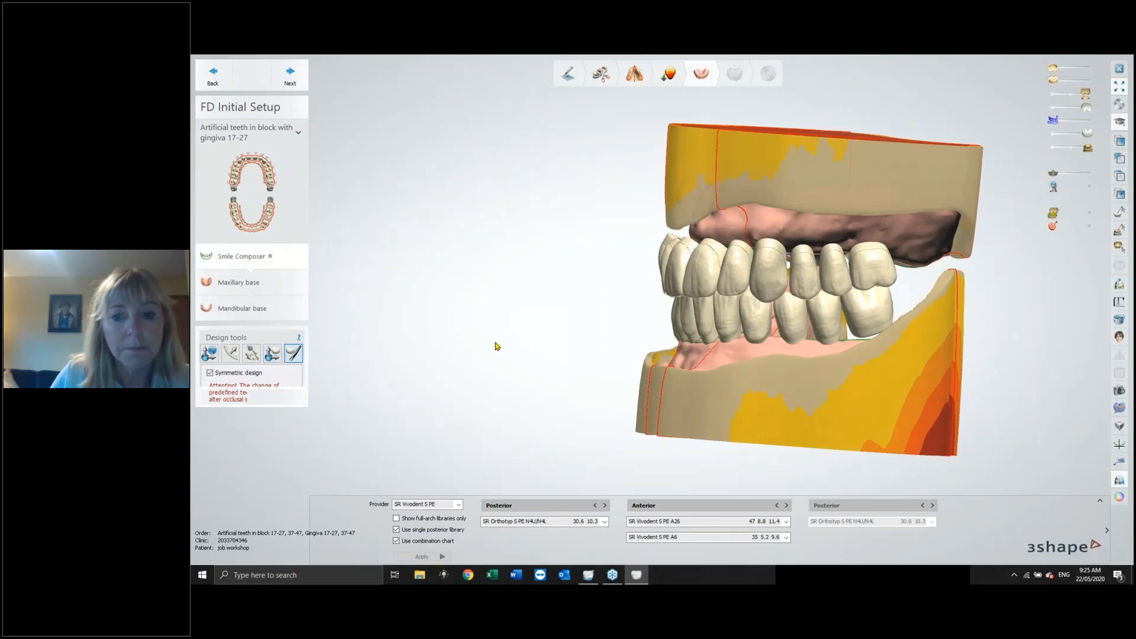
{"action": "right_click_drag", "start_coordinate": [735, 384], "coordinate": [794, 381]}
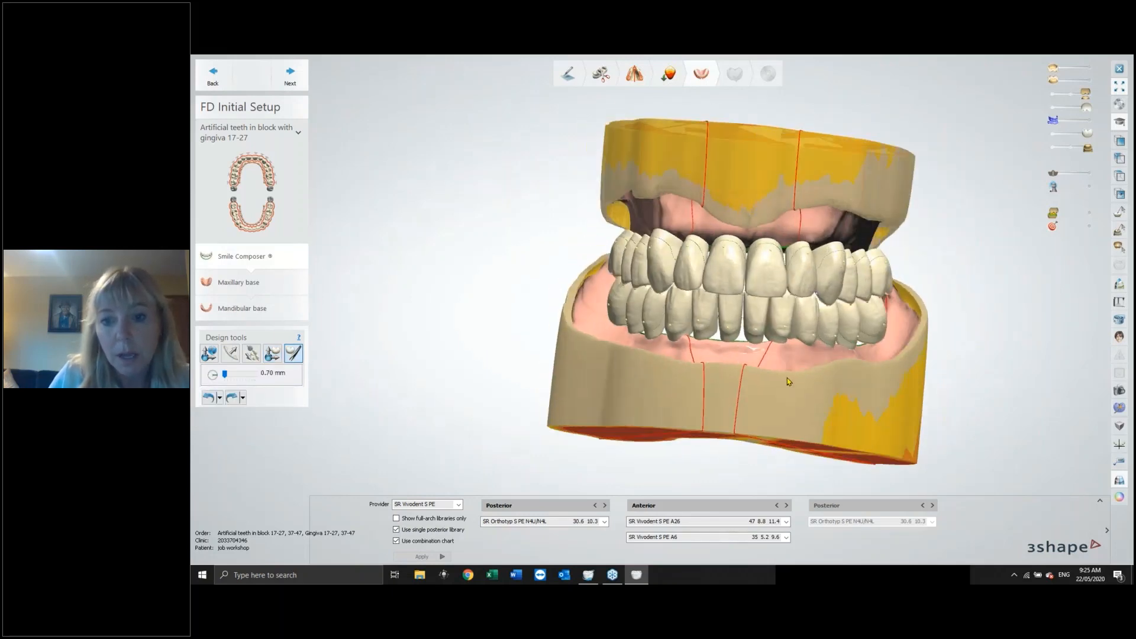
{"action": "left_click", "coordinate": [771, 290]}
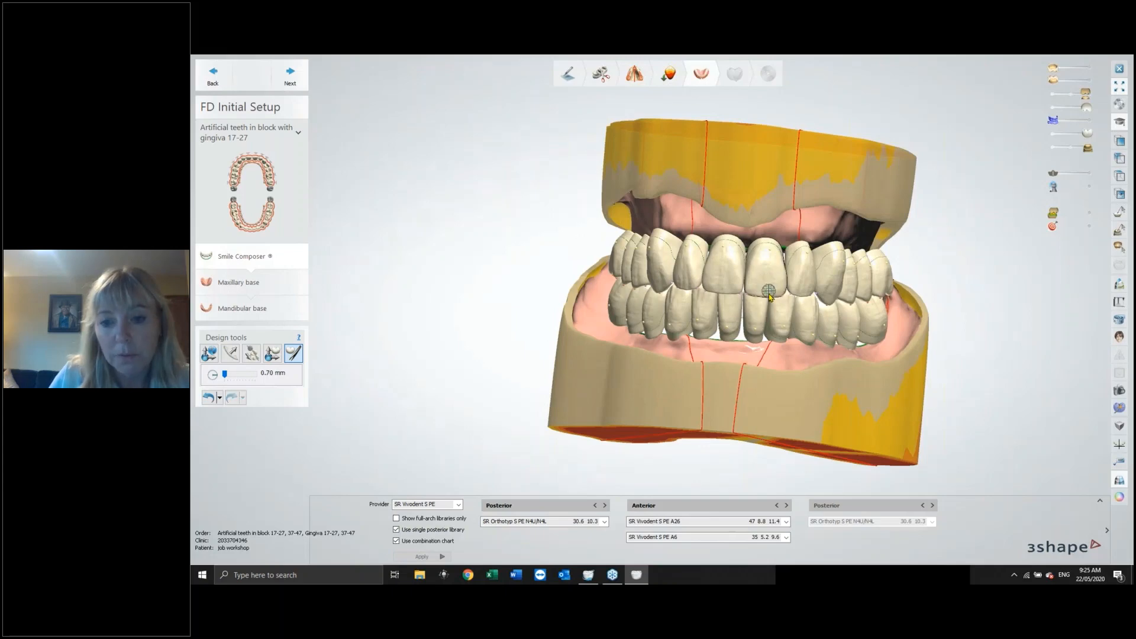
{"action": "scroll", "coordinate": [769, 292], "scroll_direction": "up", "scroll_amount": 2}
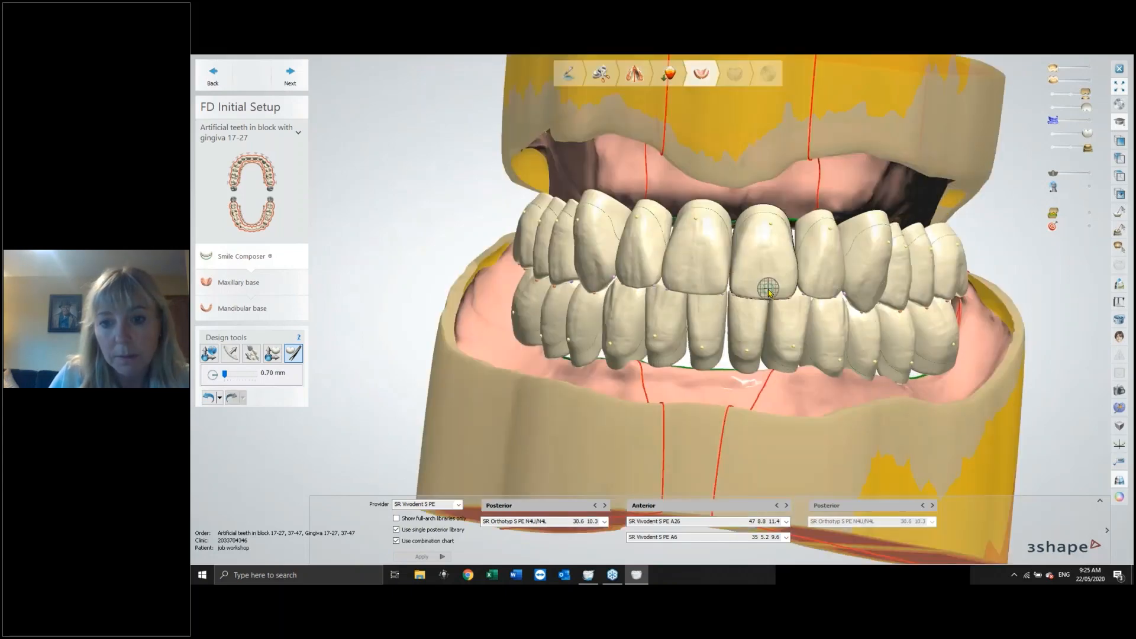
{"action": "scroll", "coordinate": [770, 293], "scroll_direction": "up", "scroll_amount": 2}
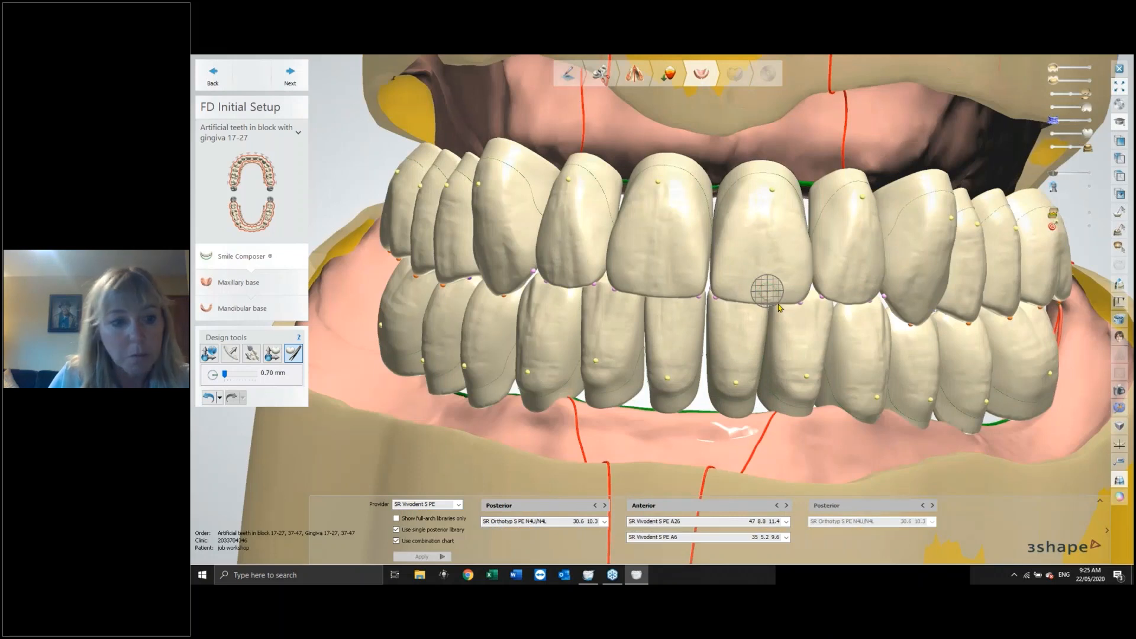
{"action": "left_click_drag", "start_coordinate": [225, 374], "coordinate": [243, 374]}
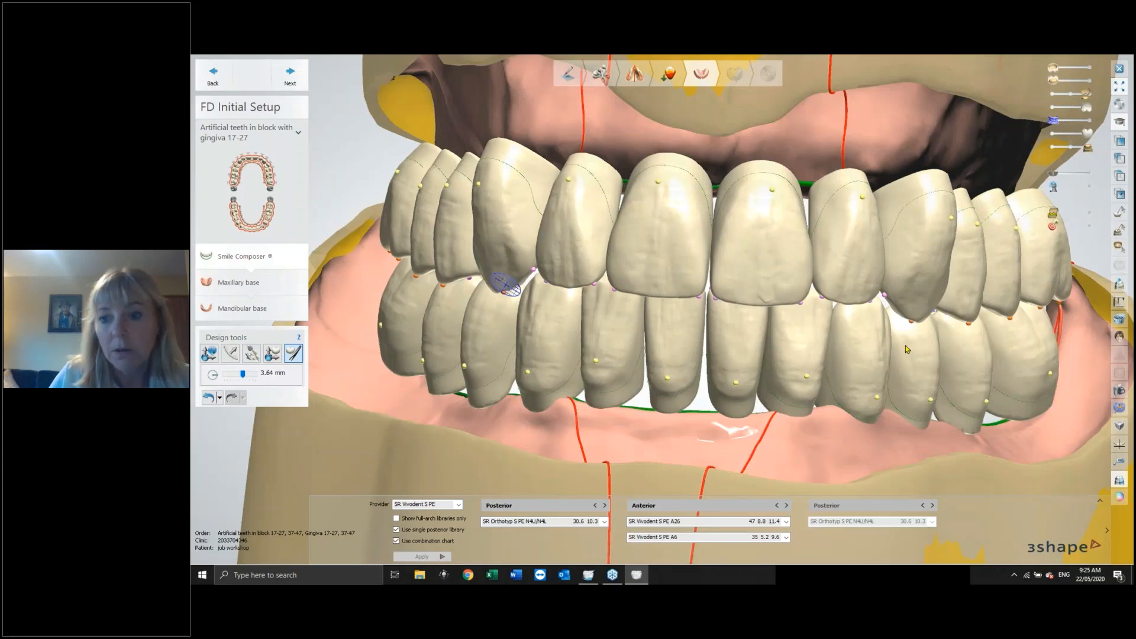
Select an upper anterior tooth with the Individual setup tool and shift it slightly.
{"action": "mouse_move", "coordinate": [904, 350]}
{"action": "right_mouse_down"}
{"action": "mouse_move", "coordinate": [852, 333]}
{"action": "mouse_move", "coordinate": [825, 243]}
{"action": "right_mouse_up"}
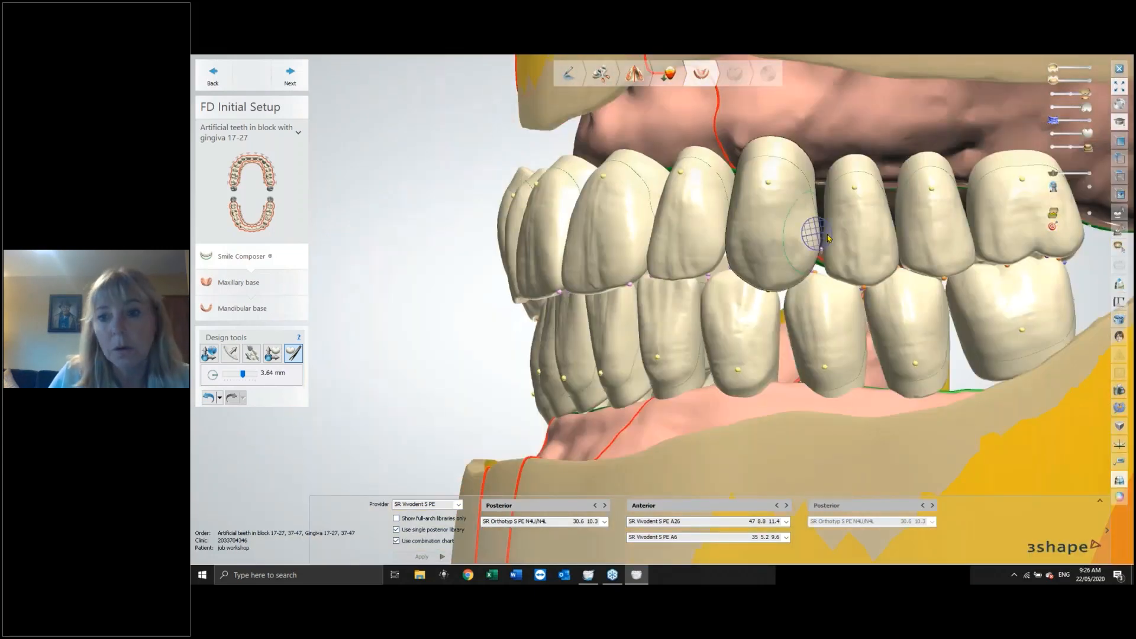
{"action": "left_click", "coordinate": [272, 354]}
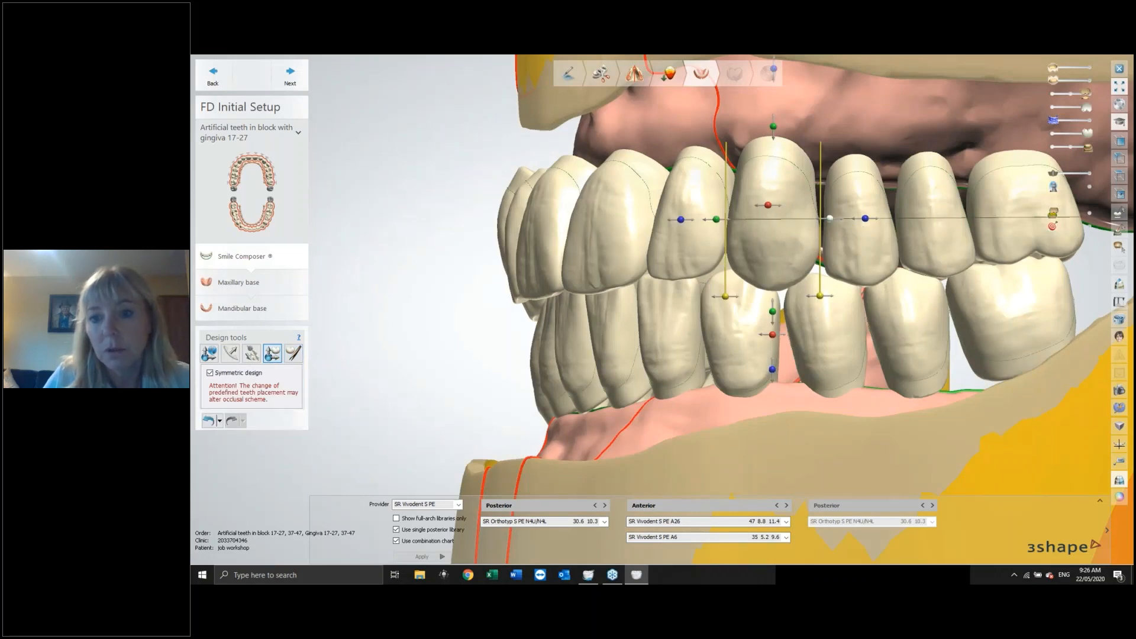
{"action": "left_click_drag", "start_coordinate": [863, 244], "coordinate": [862, 244]}
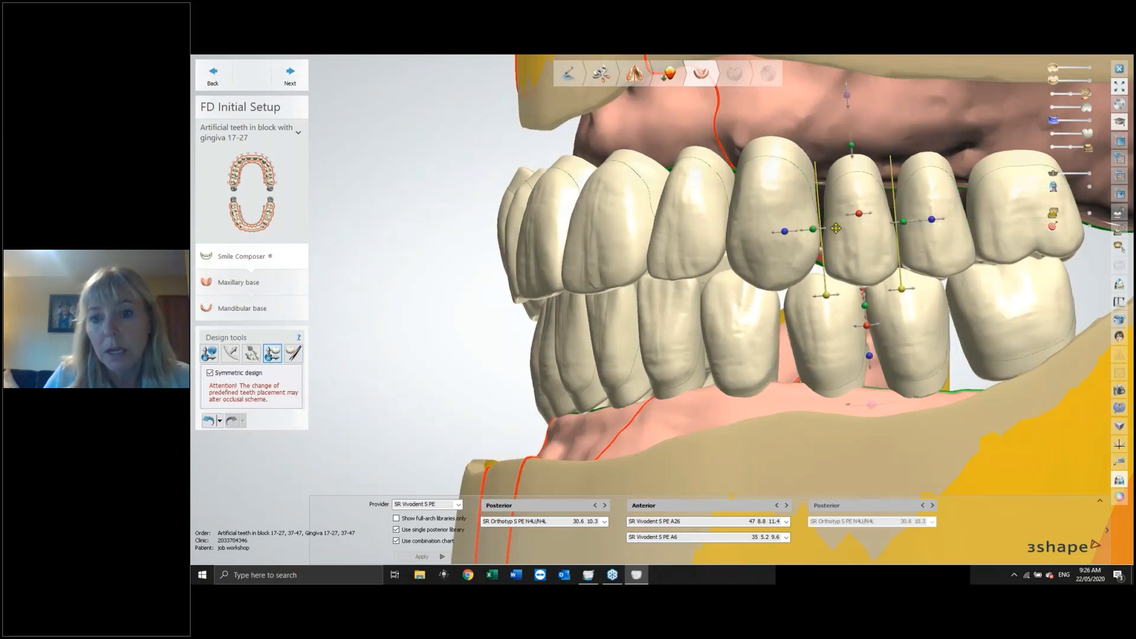
{"action": "left_click_drag", "start_coordinate": [813, 229], "coordinate": [809, 230]}
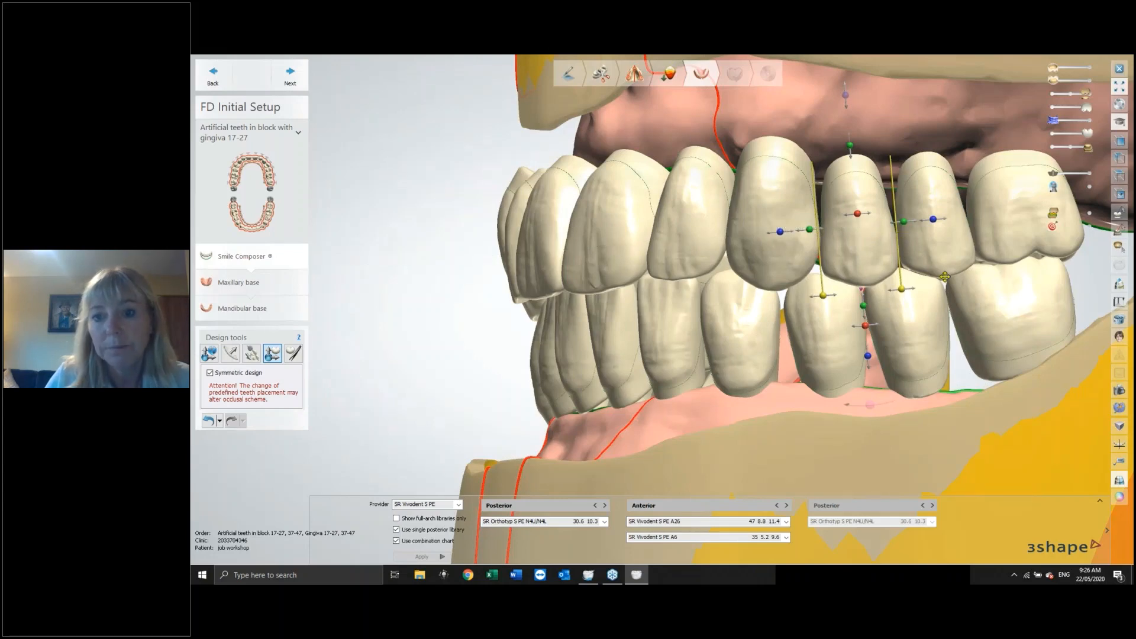
Select the upper central incisor, turn off Symmetric design, and move the incisor slightly.
{"action": "right_click_drag", "start_coordinate": [945, 277], "coordinate": [644, 205]}
{"action": "scroll", "coordinate": [805, 269], "scroll_direction": "down", "scroll_amount": 3}
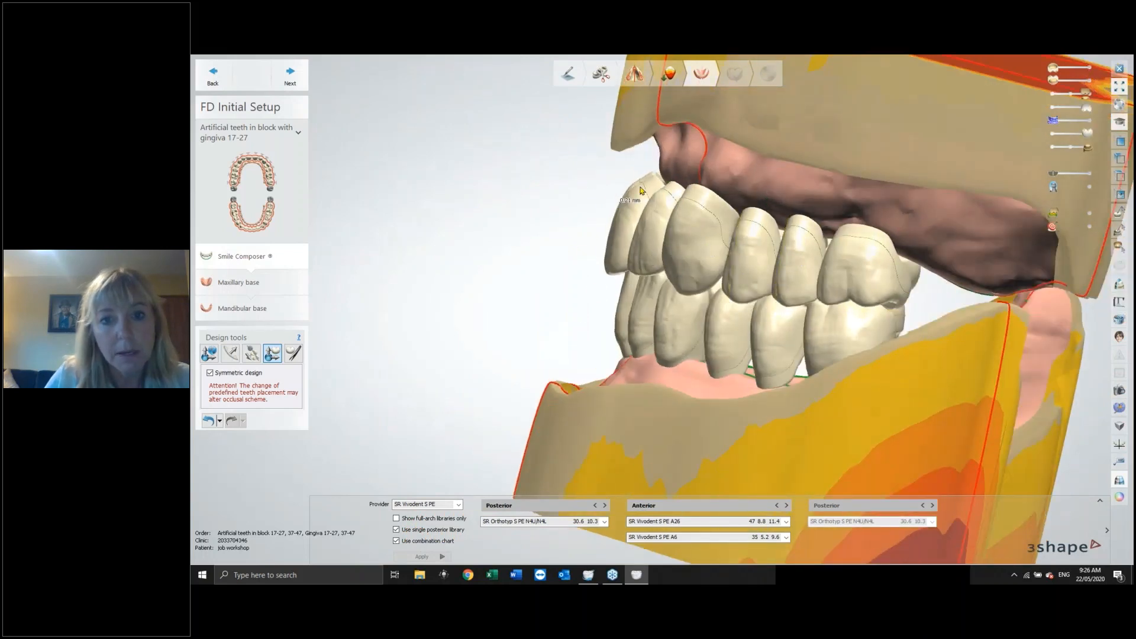
{"action": "left_click", "coordinate": [641, 191]}
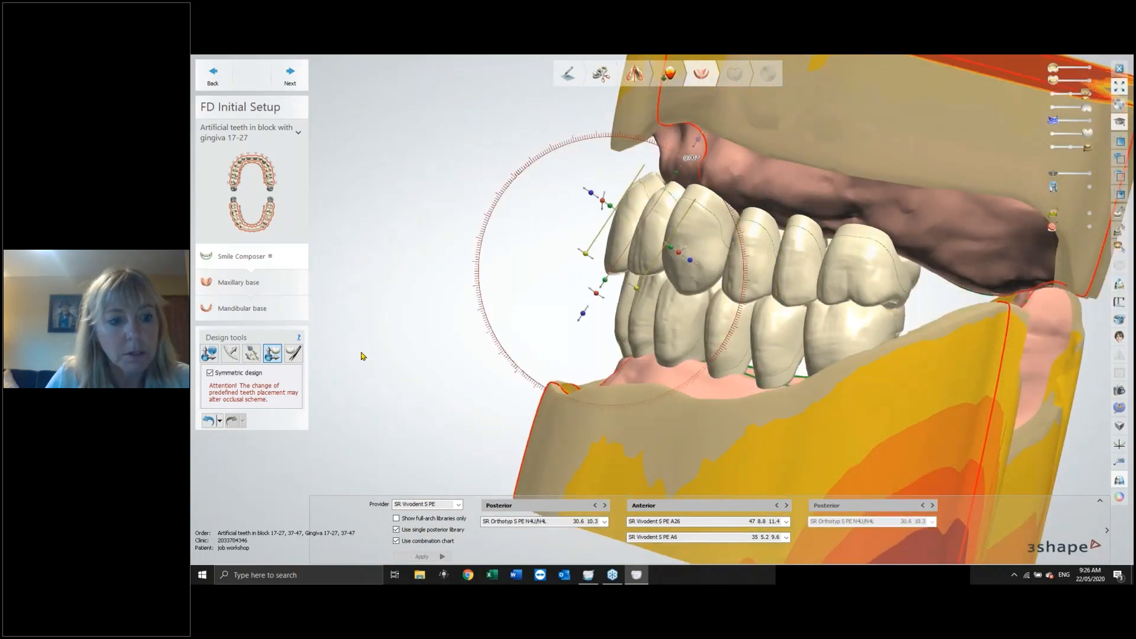
{"action": "left_click", "coordinate": [209, 373]}
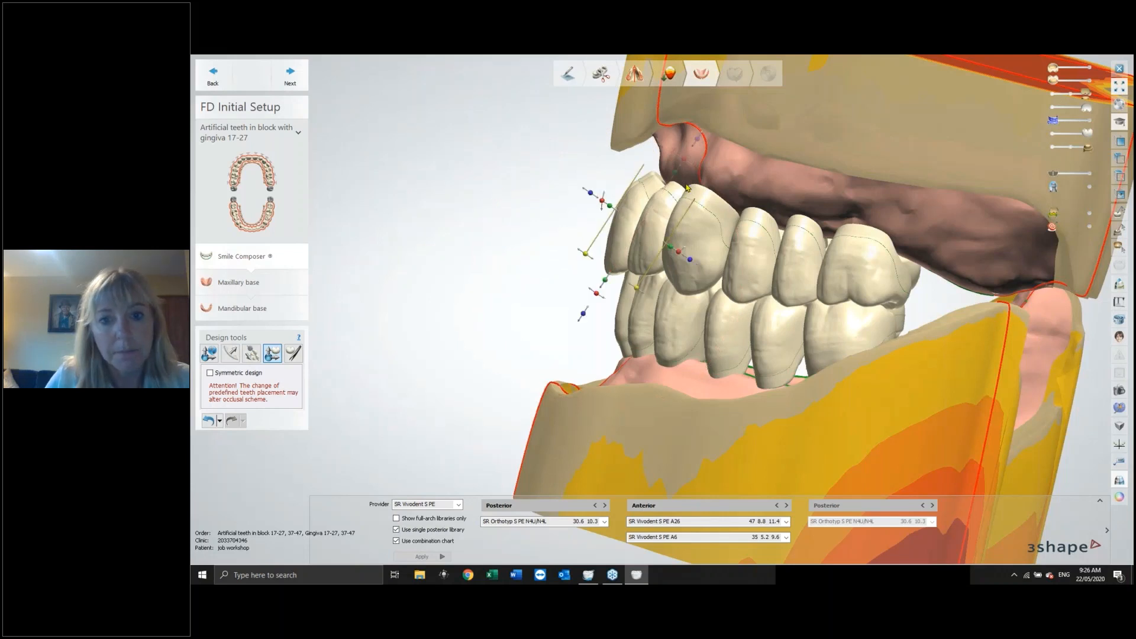
{"action": "left_click_drag", "start_coordinate": [685, 160], "coordinate": [677, 159]}
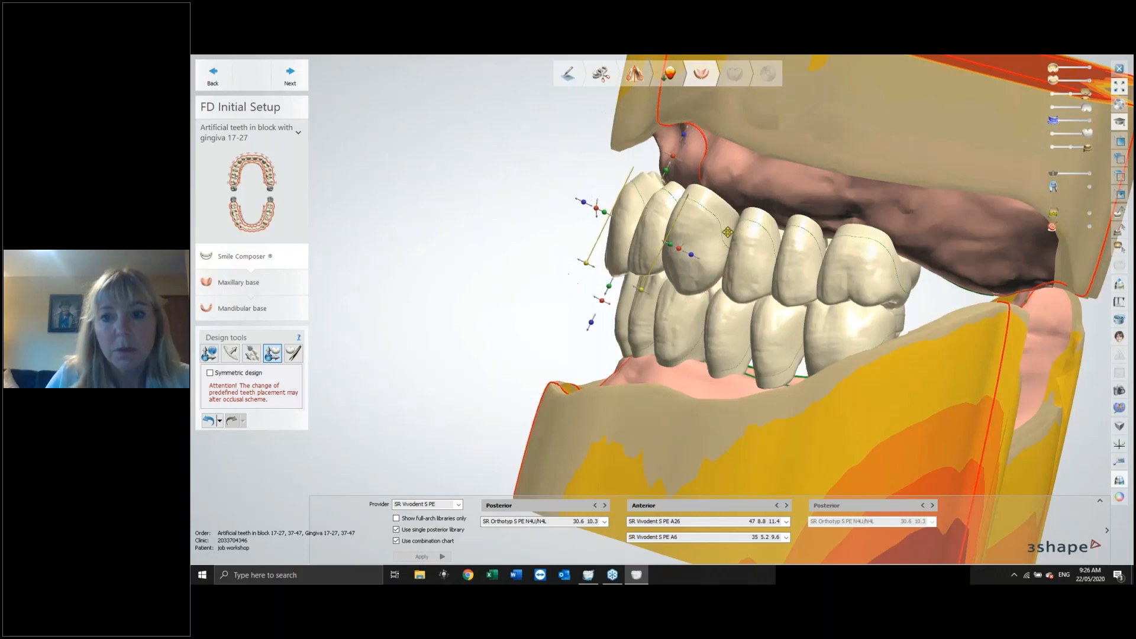
Hide the upper rim and adjust the upper central incisor's position from the occlusal view.
{"action": "right_click_drag", "start_coordinate": [722, 249], "coordinate": [763, 186]}
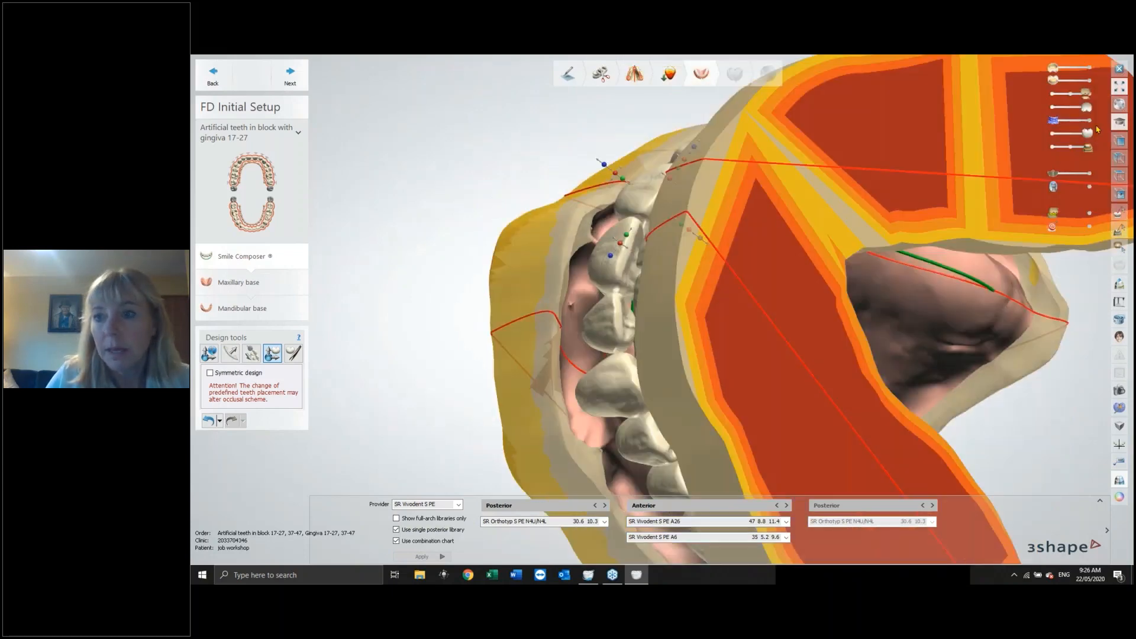
{"action": "left_click", "coordinate": [1054, 146]}
{"action": "left_click", "coordinate": [1053, 135]}
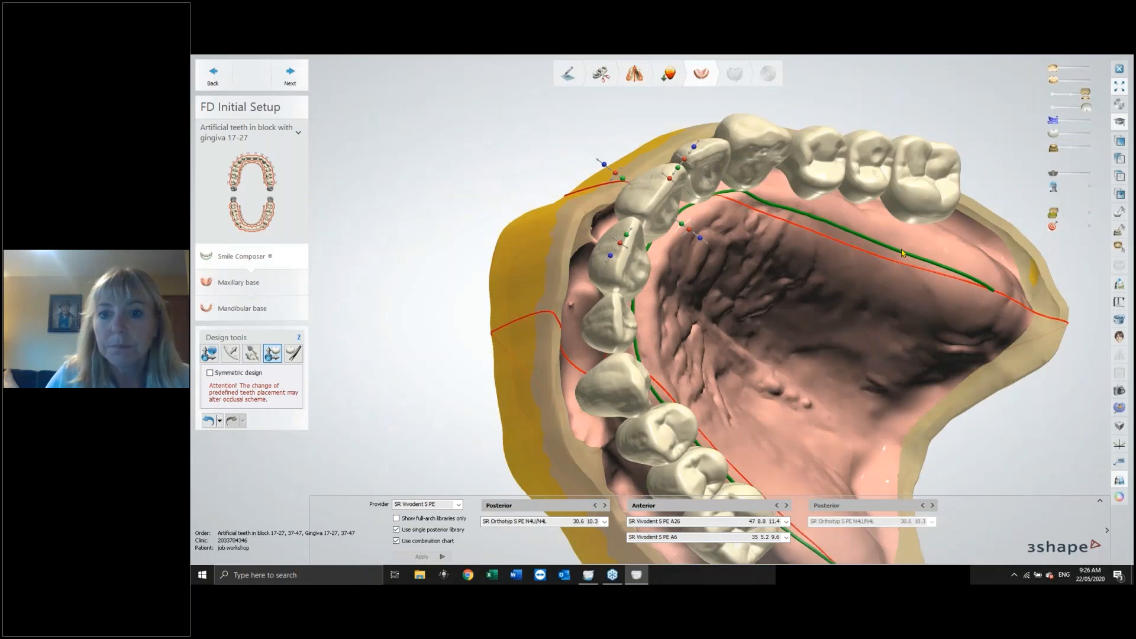
{"action": "right_click_drag", "start_coordinate": [902, 253], "coordinate": [709, 172]}
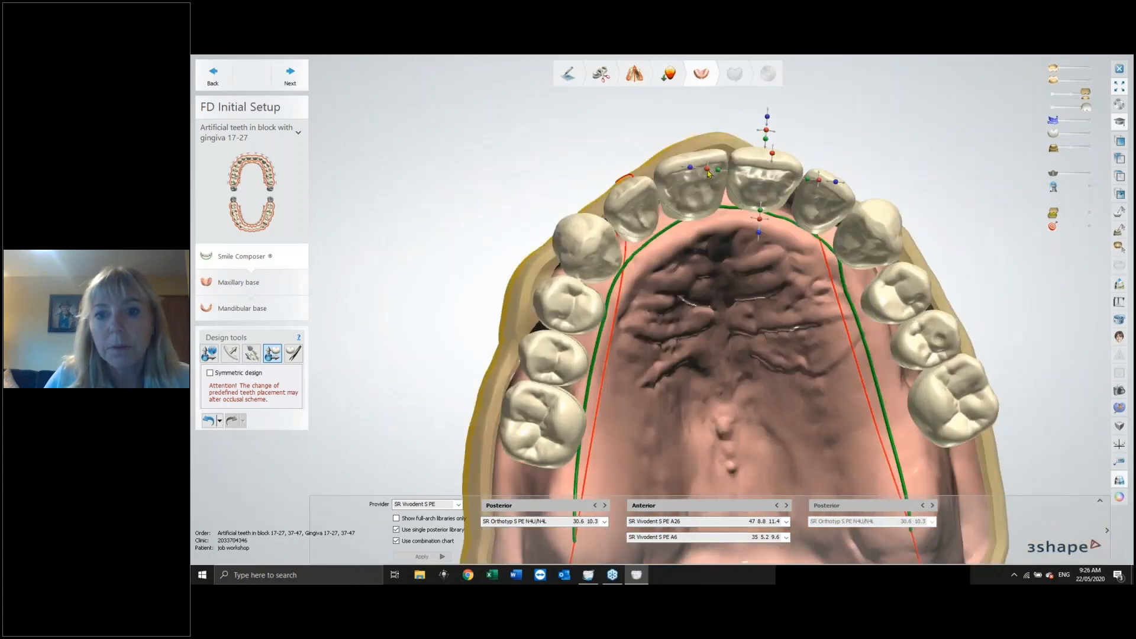
{"action": "left_click_drag", "start_coordinate": [709, 172], "coordinate": [712, 162]}
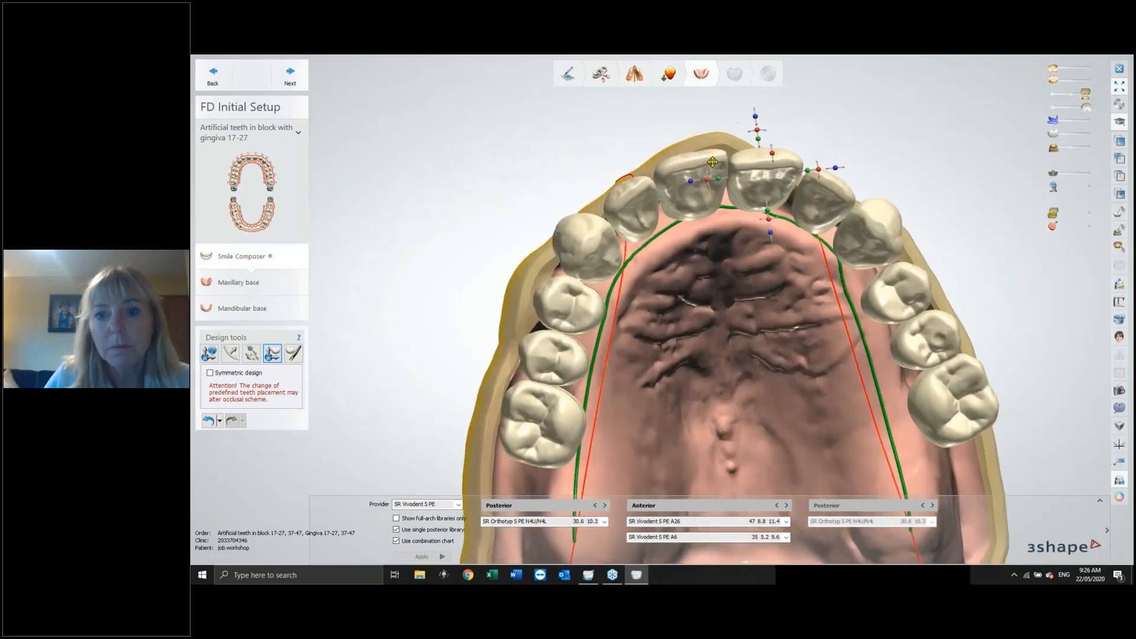
{"action": "left_click", "coordinate": [723, 190]}
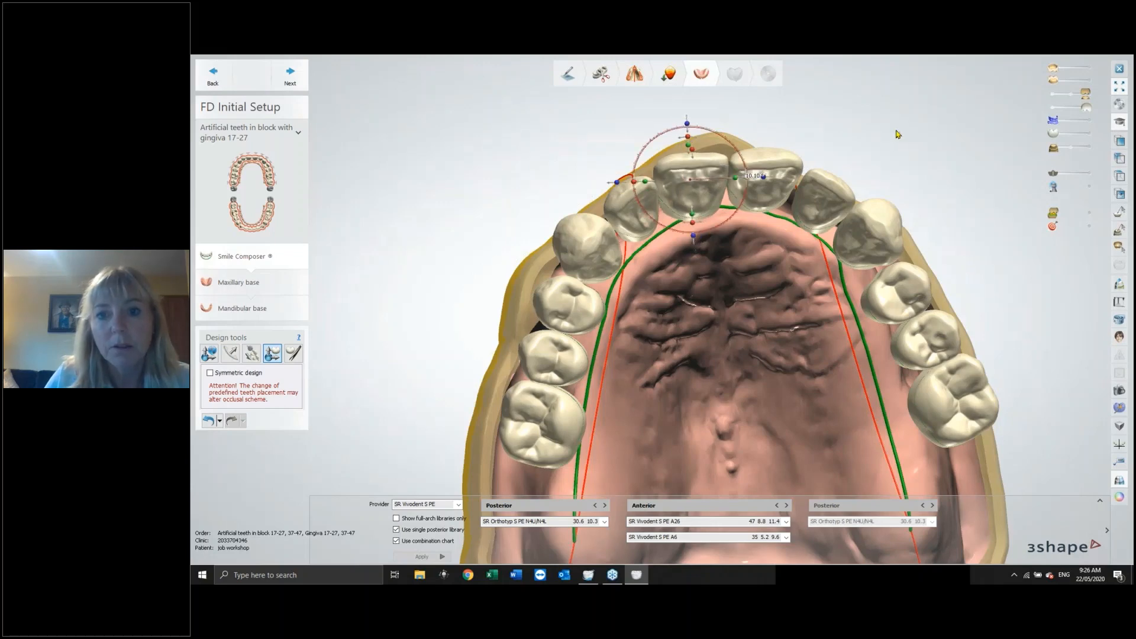
Re-enable Symmetric design, then nudge the upper central incisor and undo that nudge.
{"action": "right_click_drag", "start_coordinate": [893, 142], "coordinate": [522, 366]}
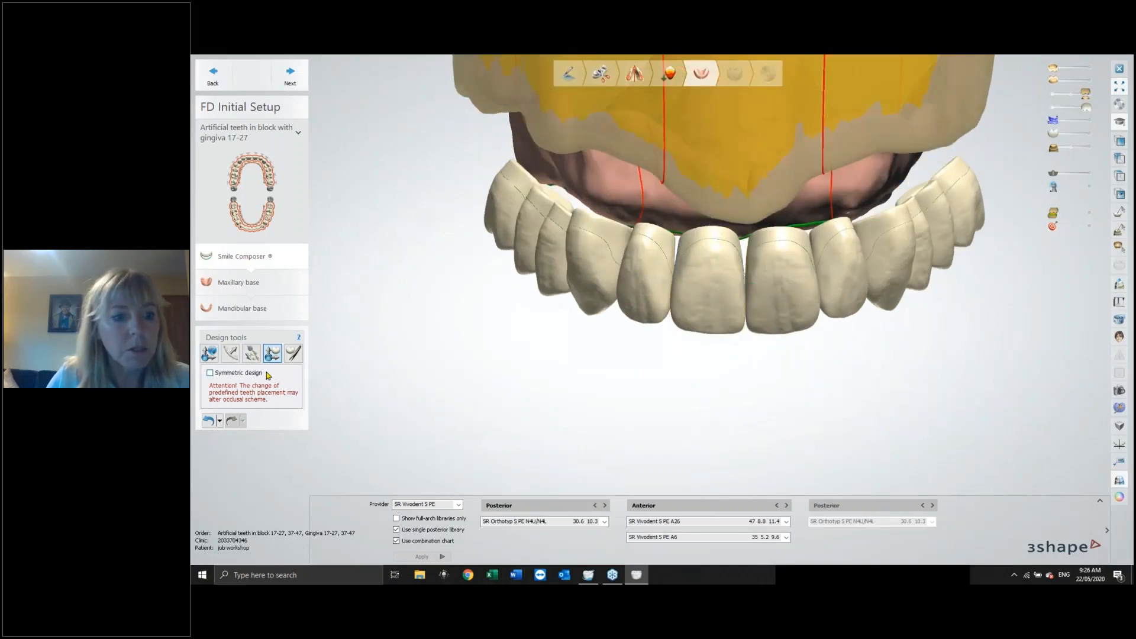
{"action": "left_click", "coordinate": [210, 373]}
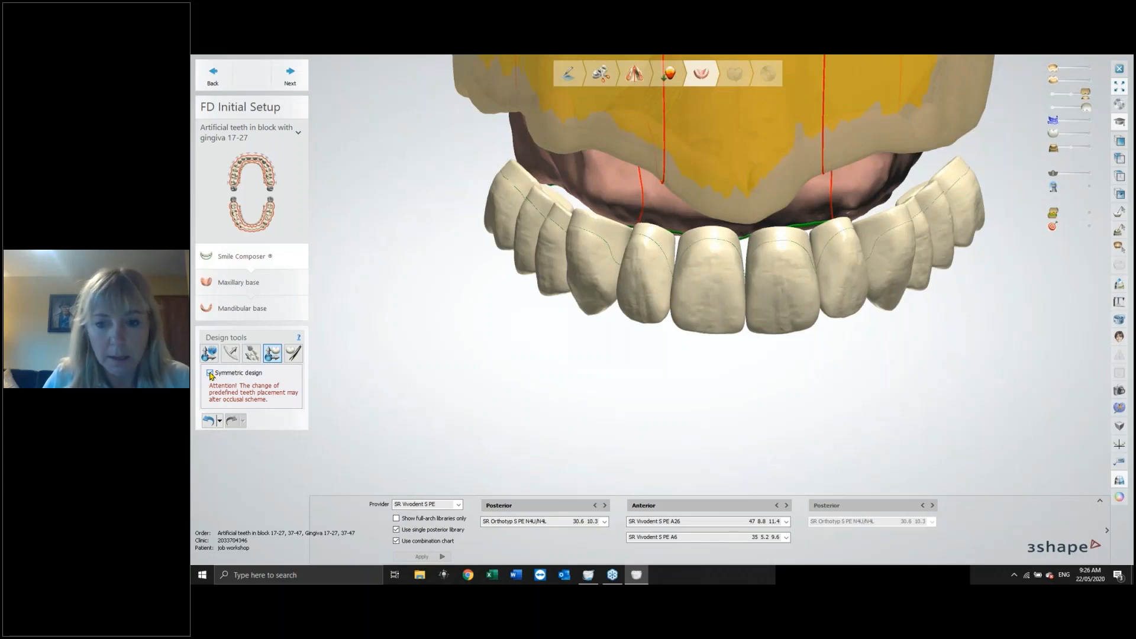
{"action": "mouse_move", "coordinate": [822, 421]}
{"action": "right_mouse_down"}
{"action": "mouse_move", "coordinate": [819, 397]}
{"action": "mouse_move", "coordinate": [829, 403]}
{"action": "mouse_move", "coordinate": [817, 400]}
{"action": "right_mouse_up"}
{"action": "left_click", "coordinate": [709, 283]}
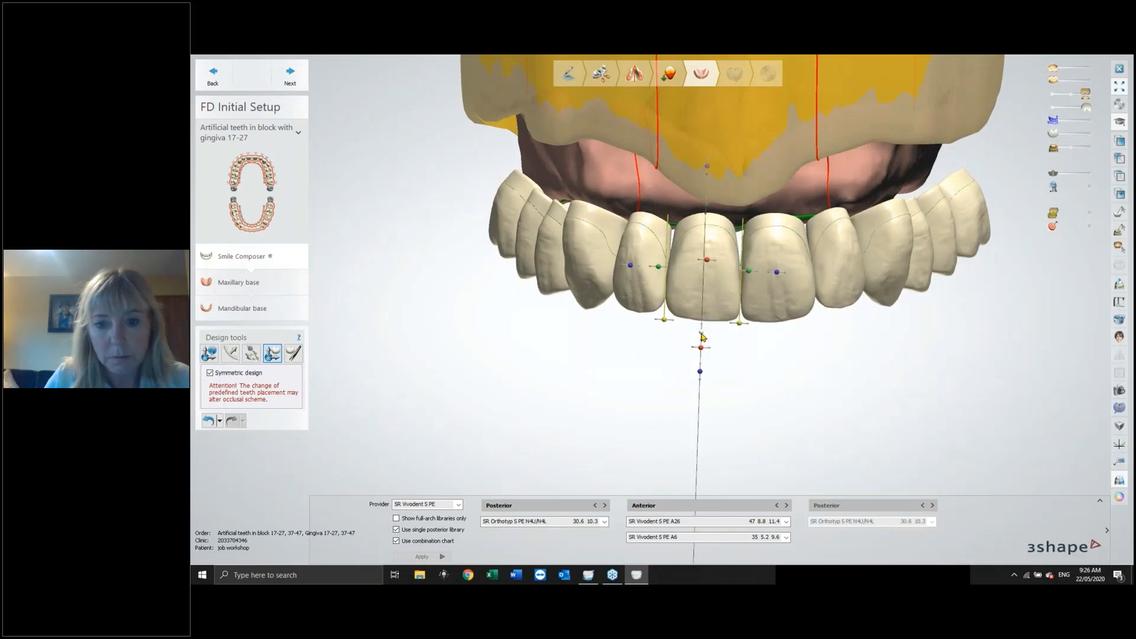
{"action": "left_click_drag", "start_coordinate": [702, 335], "coordinate": [703, 337]}
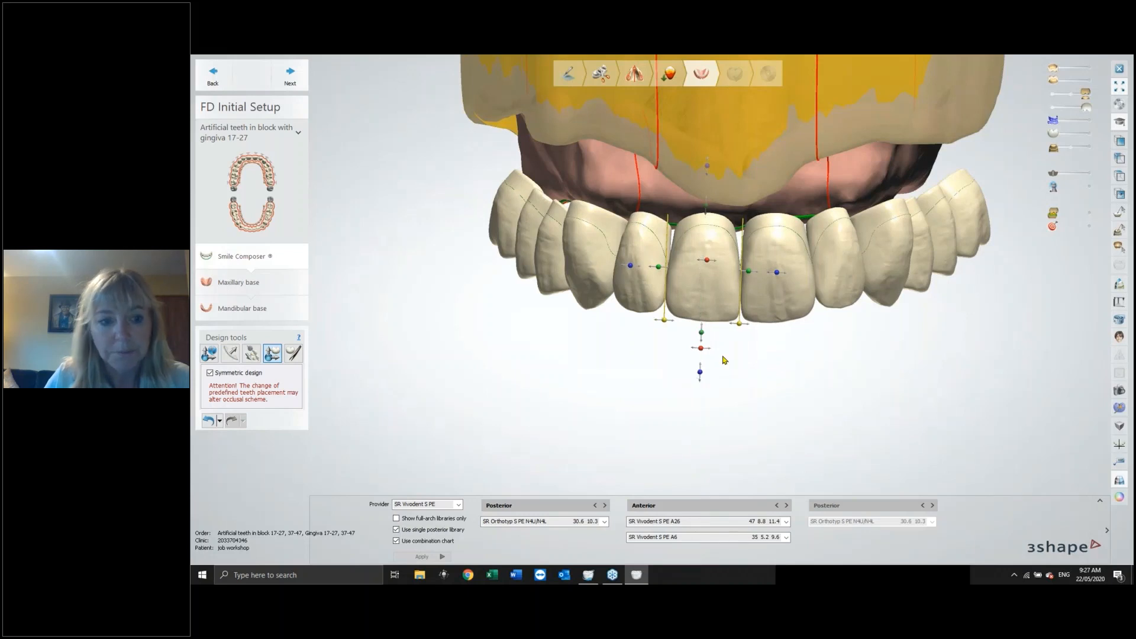
{"action": "left_click", "coordinate": [209, 421]}
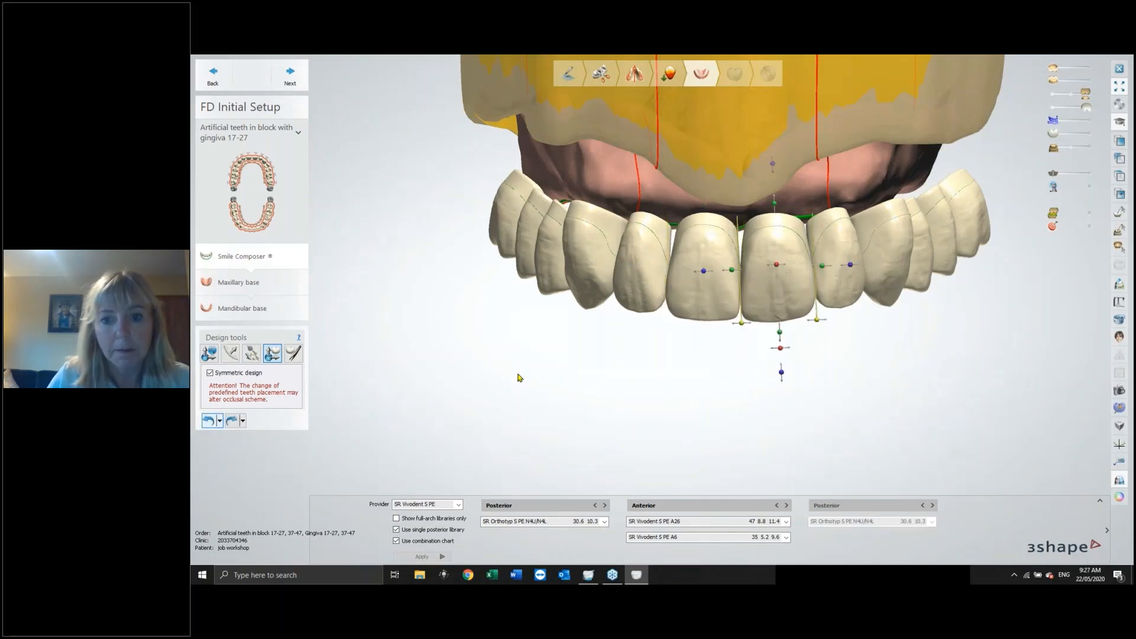
Reposition the upper central incisor from the occlusal view with symmetric design on.
{"action": "right_click_drag", "start_coordinate": [767, 377], "coordinate": [780, 228]}
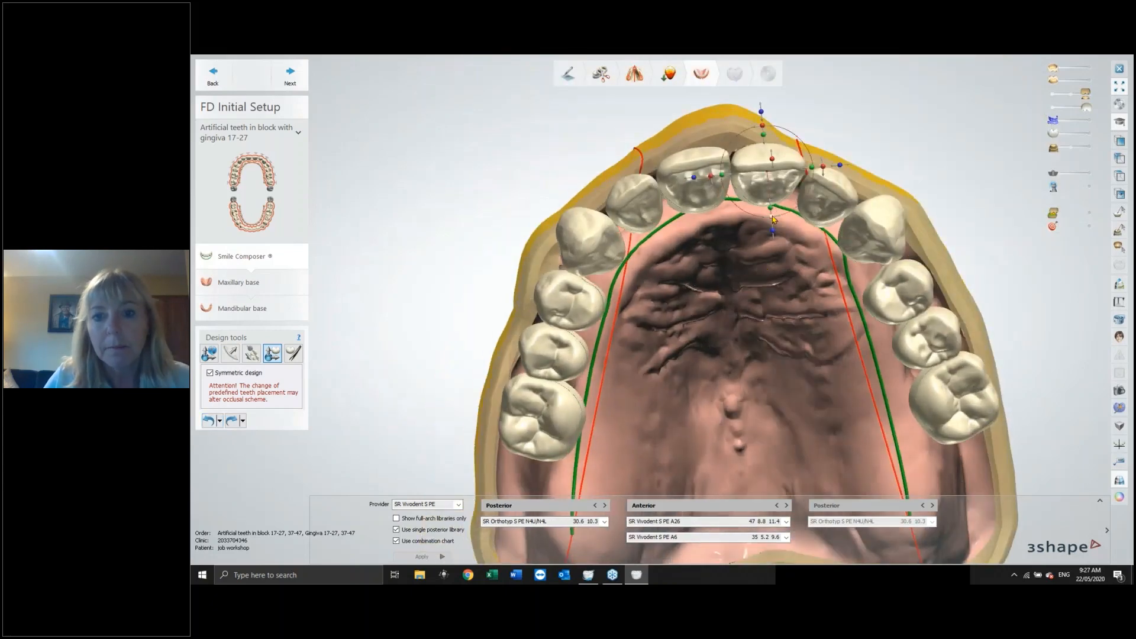
{"action": "left_click_drag", "start_coordinate": [779, 228], "coordinate": [767, 220]}
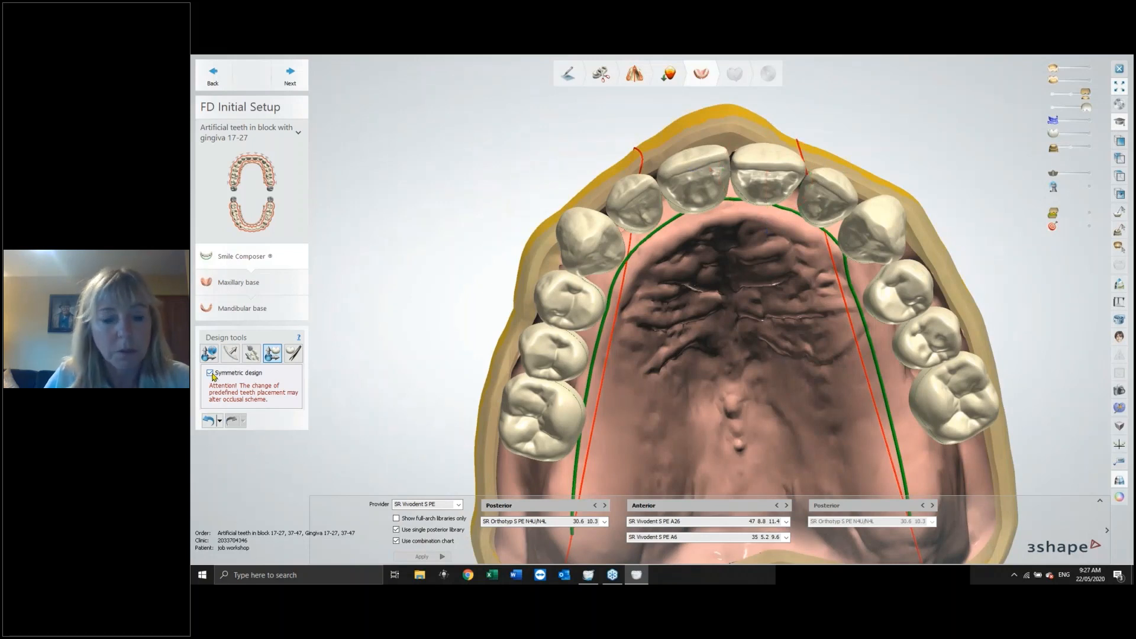
Undo the last nudge, turn off Symmetric design, and move the upper central incisor slightly on its own.
{"action": "left_click", "coordinate": [208, 420]}
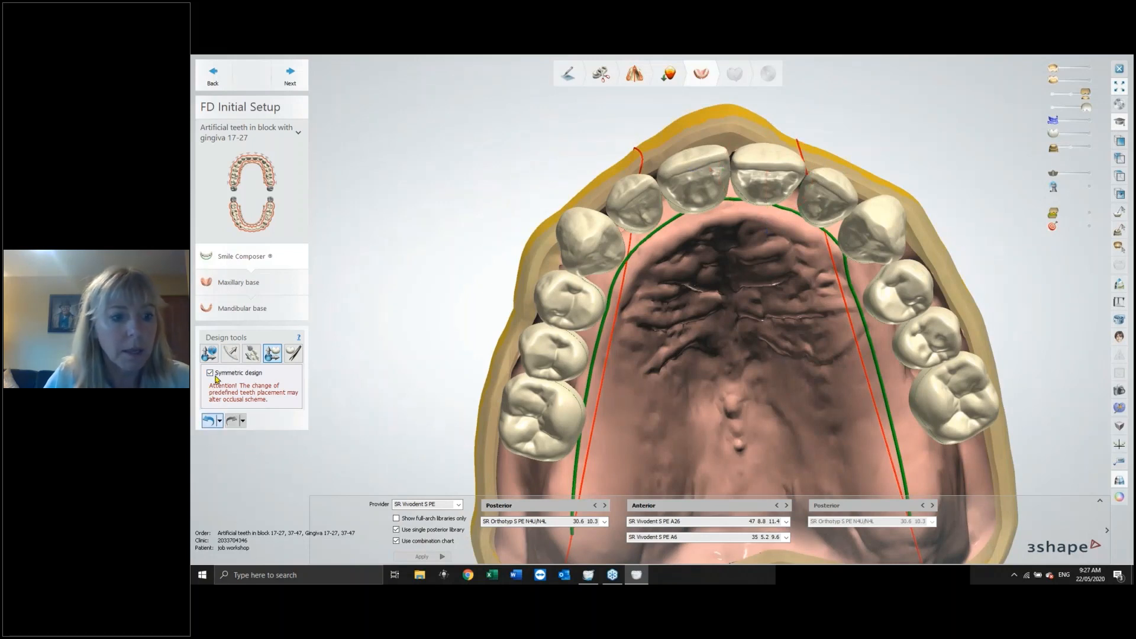
{"action": "left_click", "coordinate": [213, 374]}
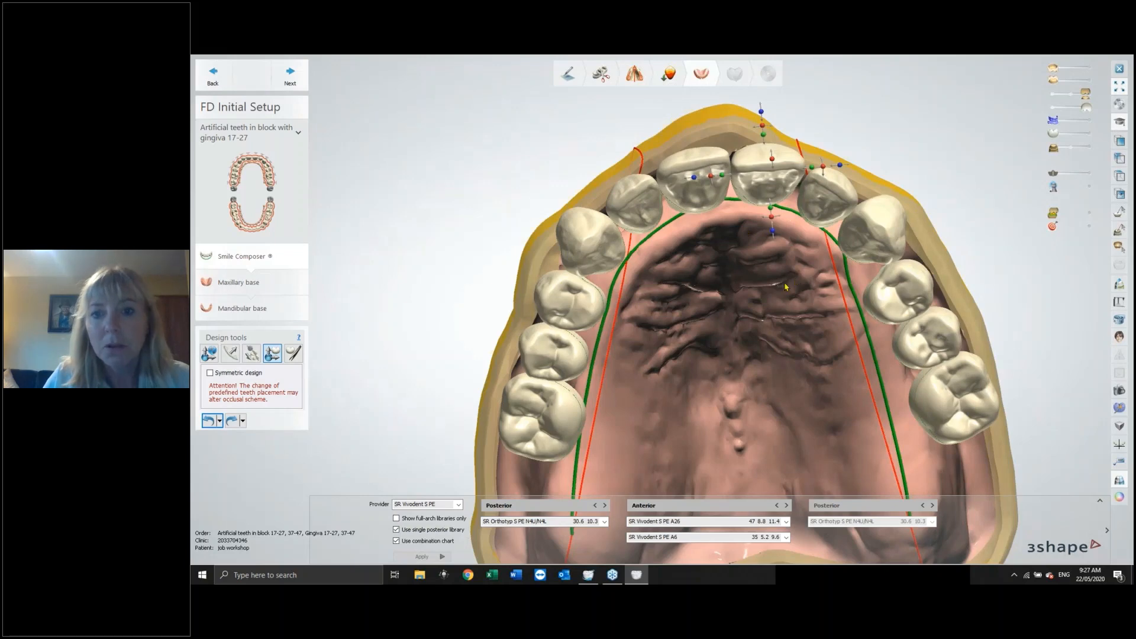
{"action": "mouse_move", "coordinate": [785, 287]}
{"action": "right_mouse_down"}
{"action": "mouse_move", "coordinate": [795, 306]}
{"action": "mouse_move", "coordinate": [778, 286]}
{"action": "right_mouse_up"}
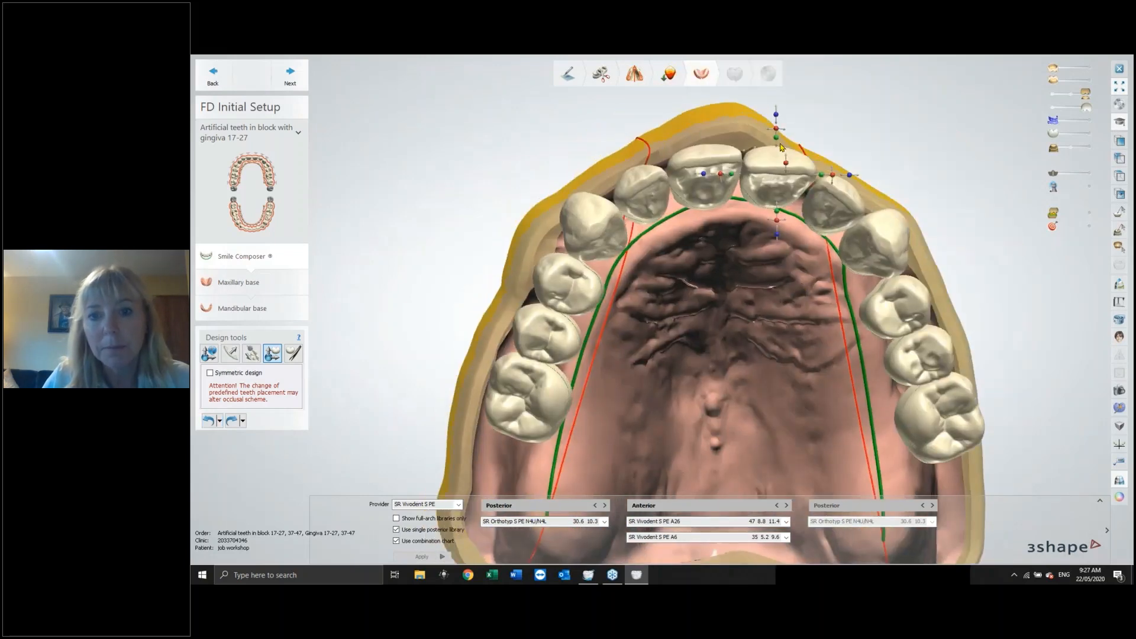
{"action": "left_click_drag", "start_coordinate": [720, 175], "coordinate": [722, 166]}
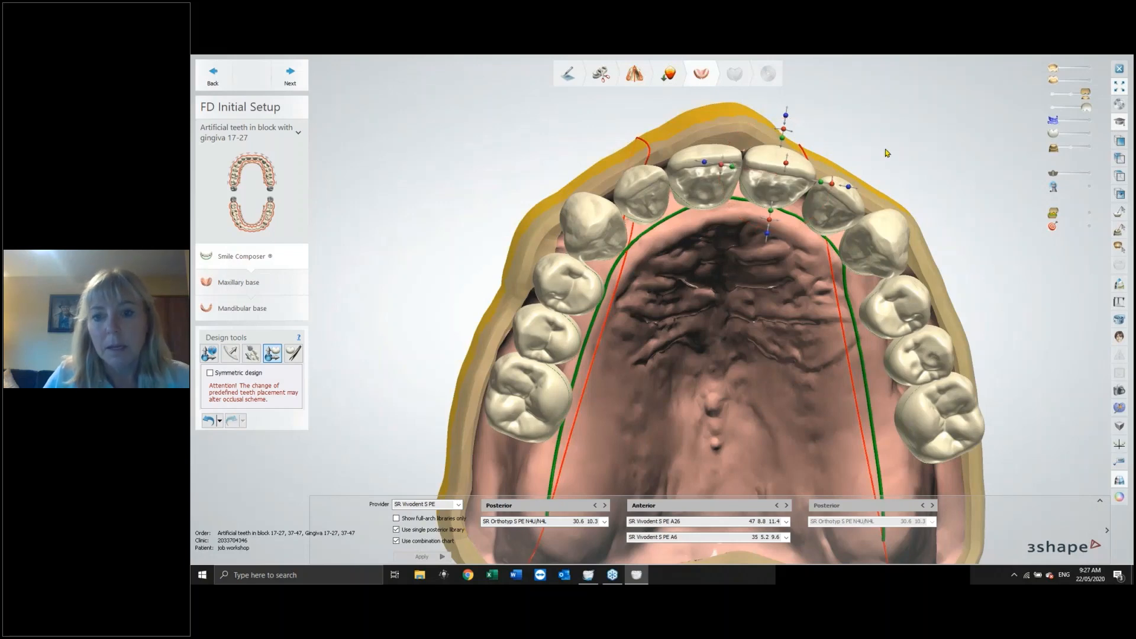
Show the lower rim and lower teeth in a frontal view of the setup.
{"action": "right_click_drag", "start_coordinate": [885, 152], "coordinate": [1126, 223]}
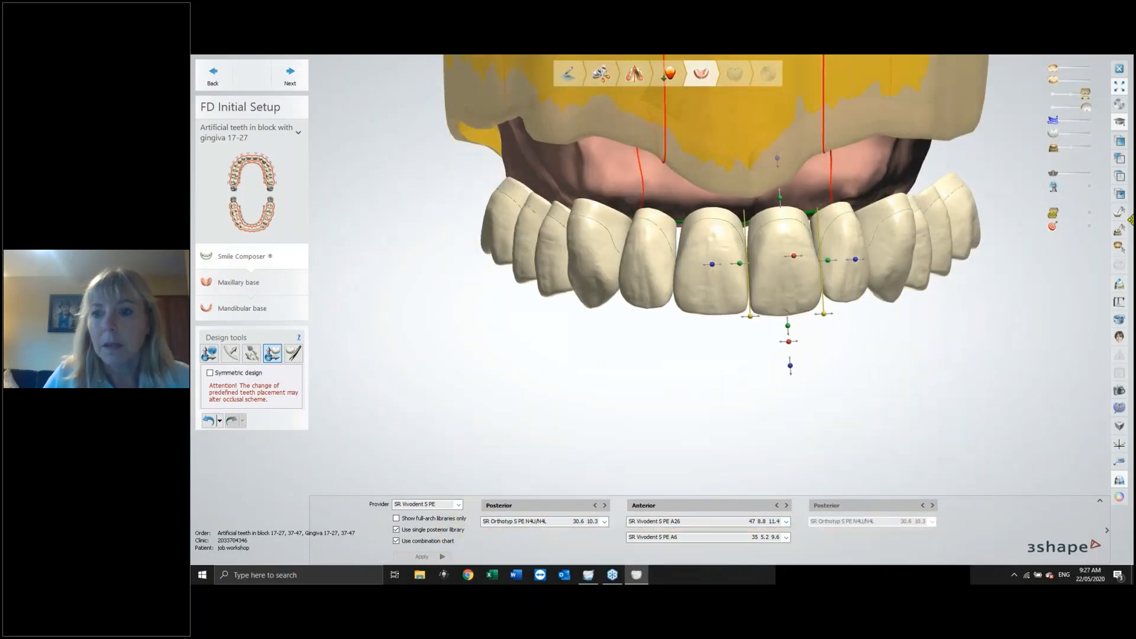
{"action": "left_click", "coordinate": [1089, 148]}
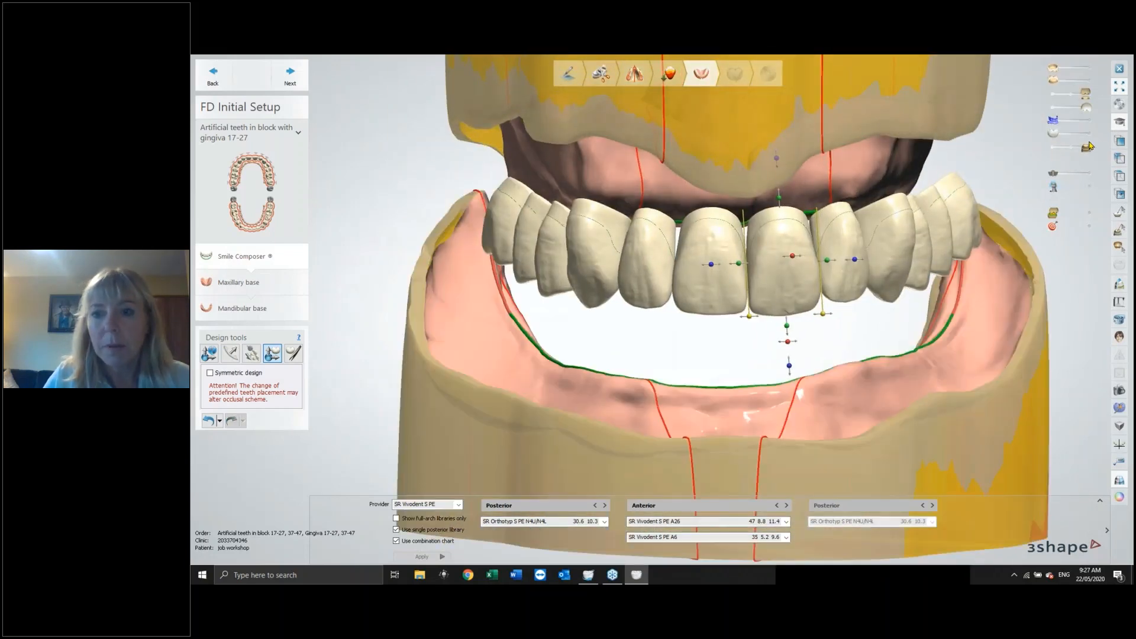
{"action": "left_click", "coordinate": [1088, 134]}
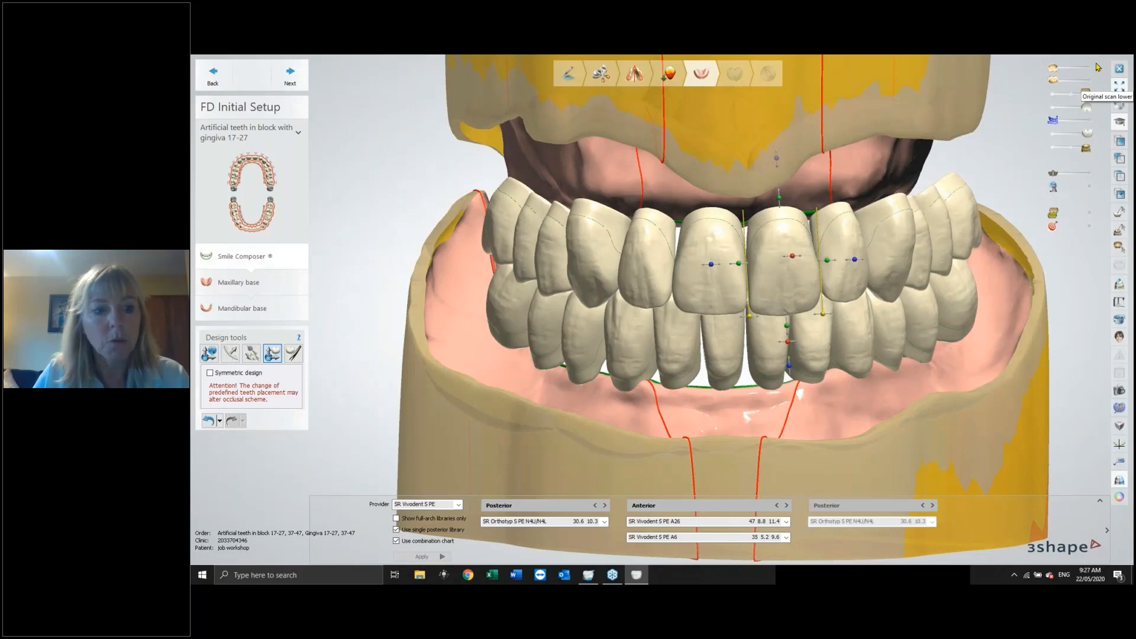
Select the brush design tool, hide the upper teeth and rim, and brush a lower left premolar.
{"action": "left_click", "coordinate": [292, 354]}
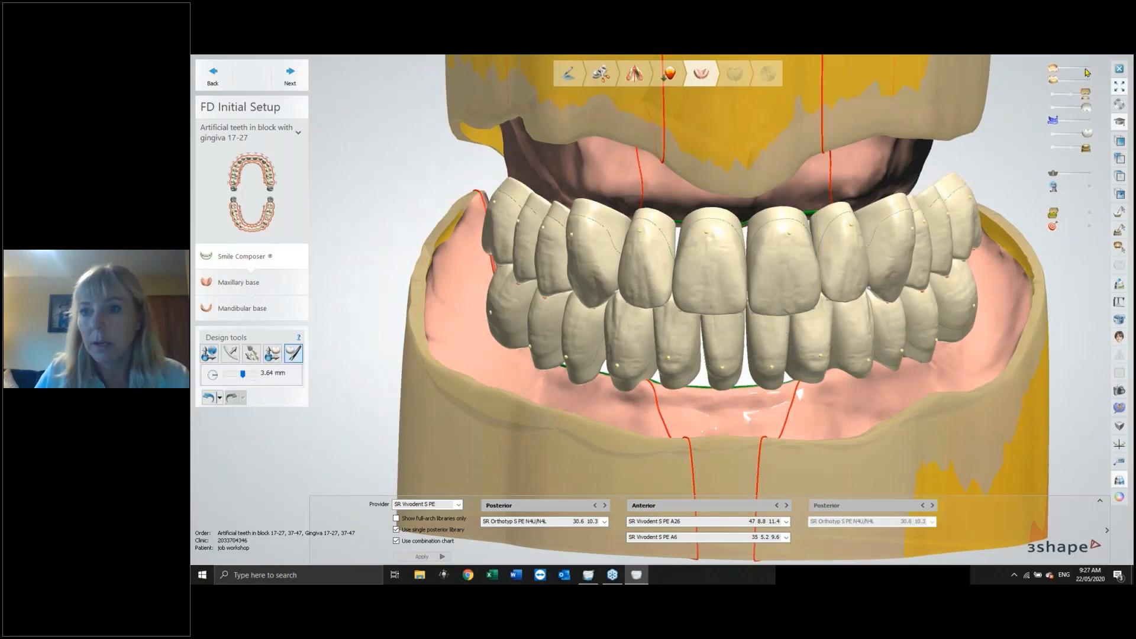
{"action": "left_click", "coordinate": [1054, 94]}
{"action": "left_click", "coordinate": [1053, 107]}
{"action": "right_click_drag", "start_coordinate": [964, 177], "coordinate": [970, 264]}
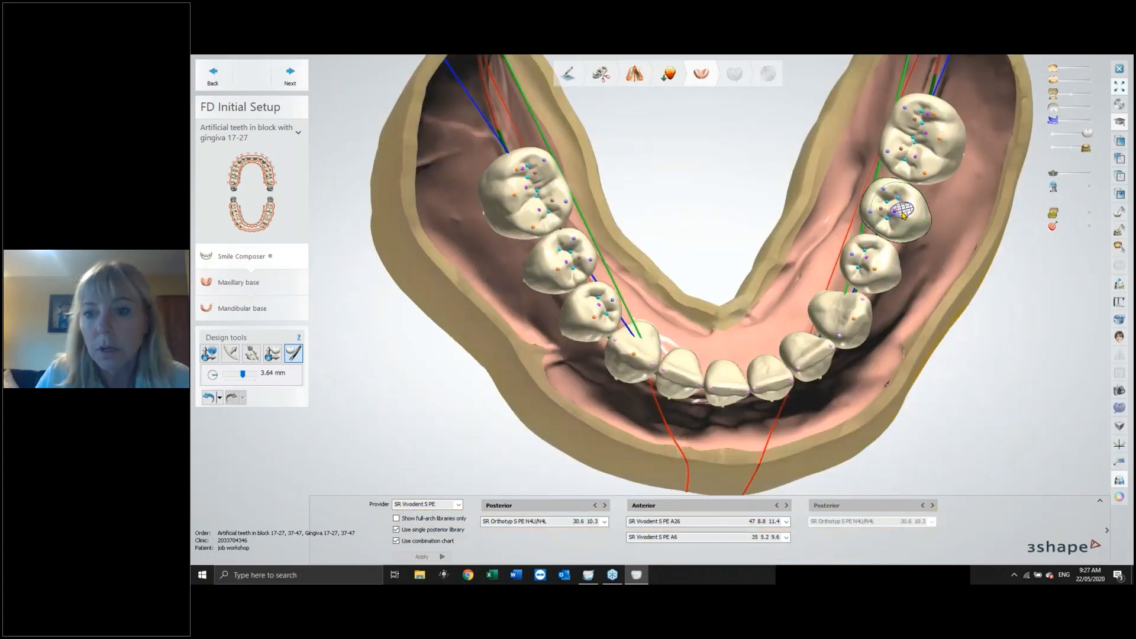
{"action": "left_click_drag", "start_coordinate": [896, 212], "coordinate": [898, 213]}
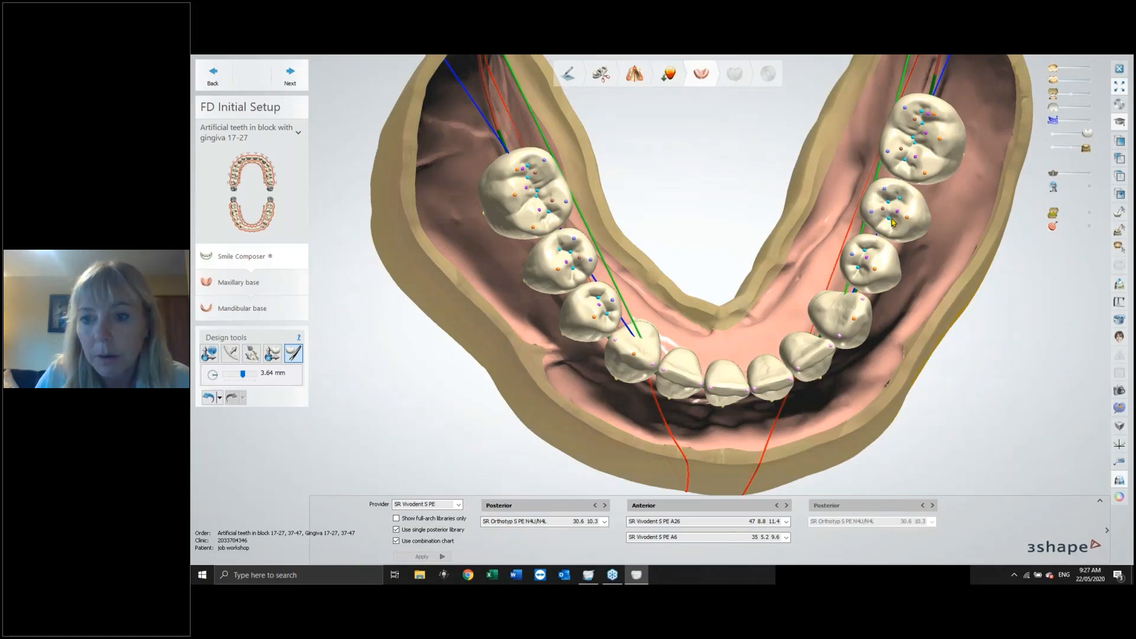
Reduce the brush size to 3.15 mm and brush the lower left premolar again.
{"action": "scroll", "coordinate": [894, 223], "scroll_direction": "up", "scroll_amount": 2}
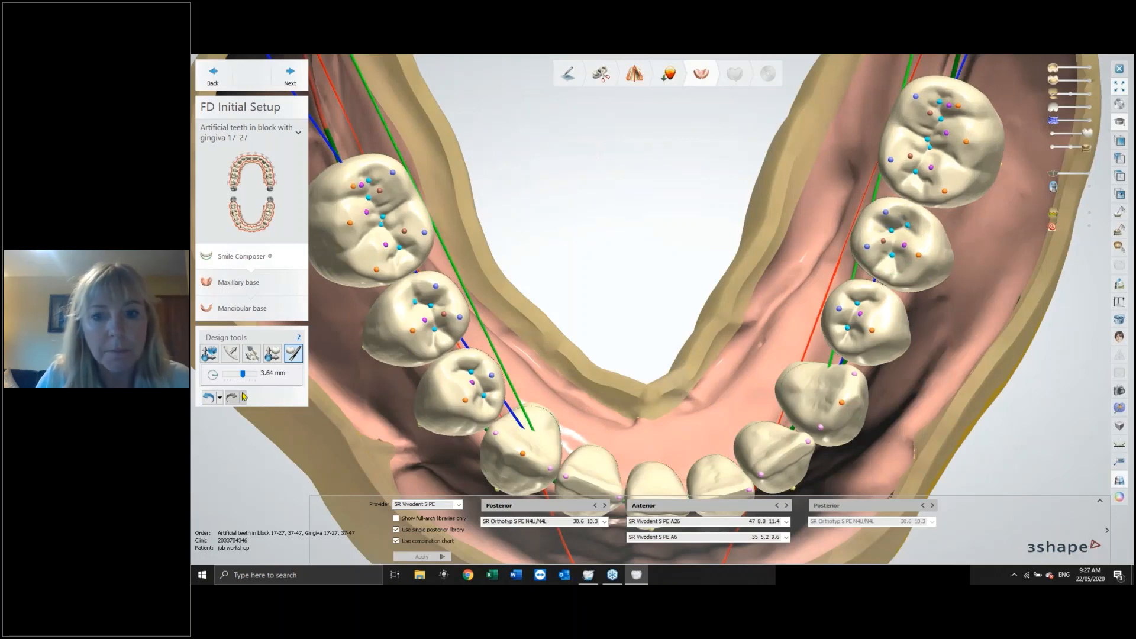
{"action": "left_click_drag", "start_coordinate": [243, 375], "coordinate": [241, 375]}
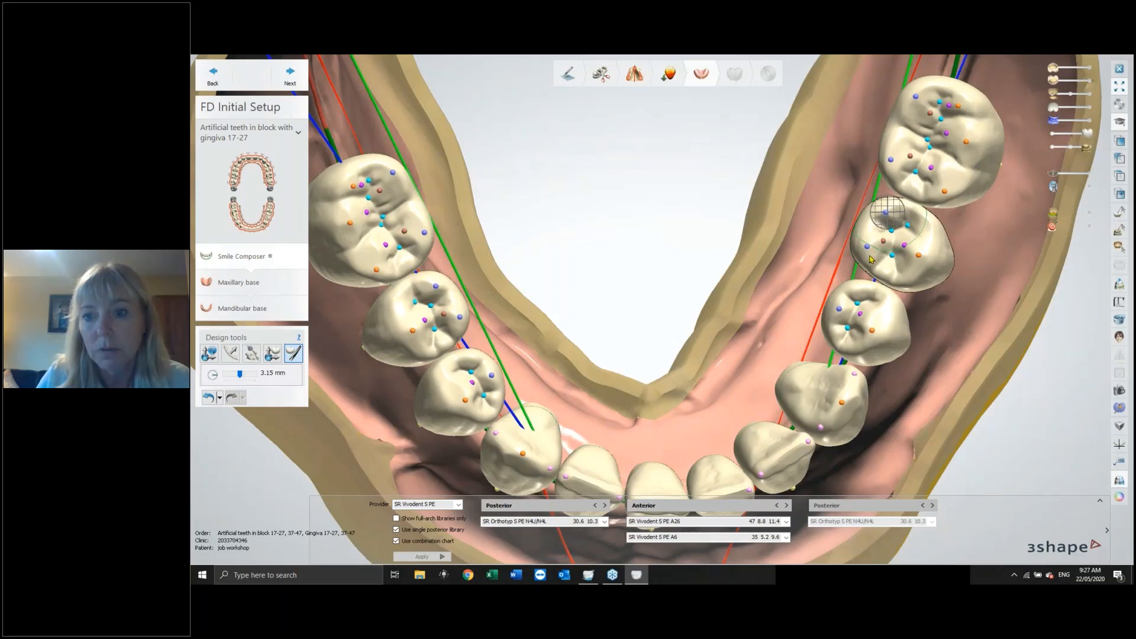
{"action": "right_click_drag", "start_coordinate": [971, 272], "coordinate": [987, 236]}
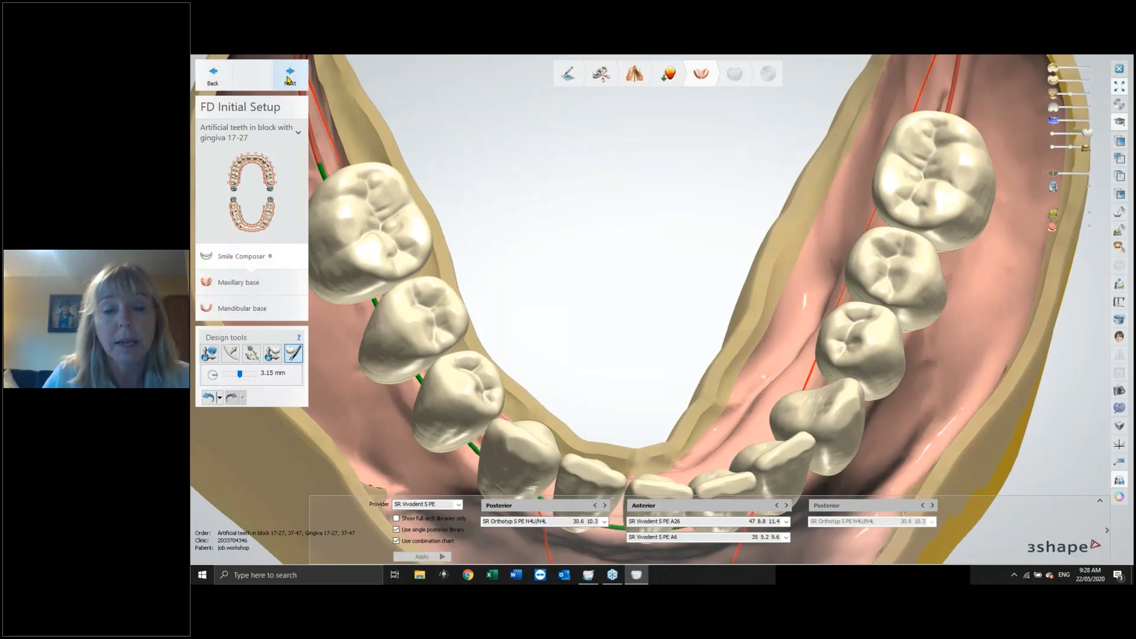
Try to advance to the next step, declining to ignore the gingiva lines violation.
{"action": "left_click", "coordinate": [288, 79]}
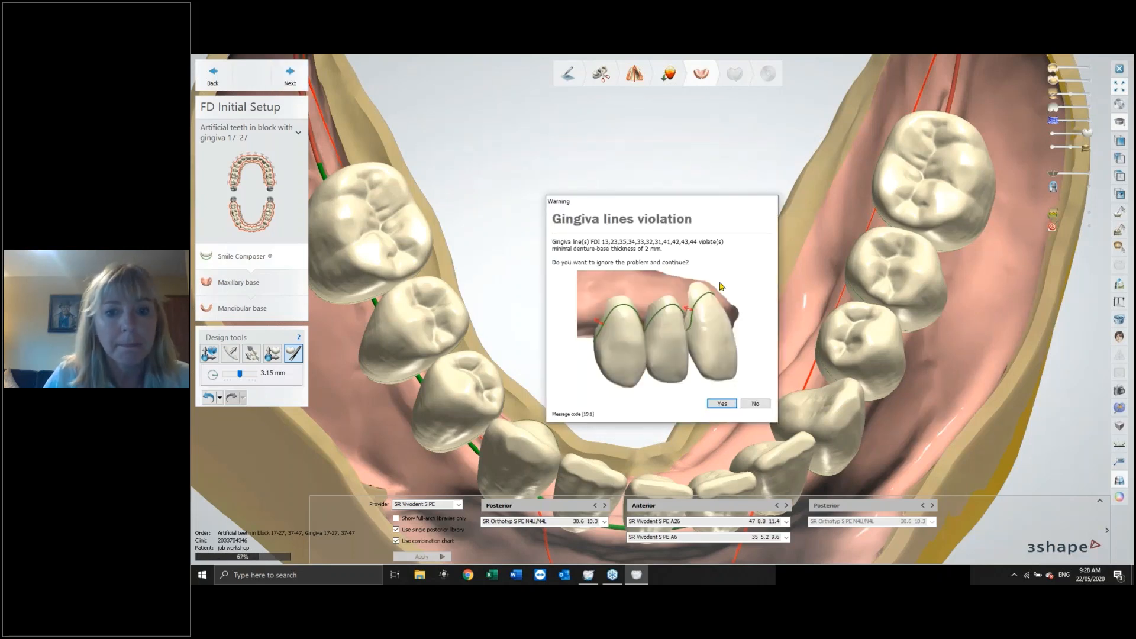
{"action": "left_click", "coordinate": [762, 404]}
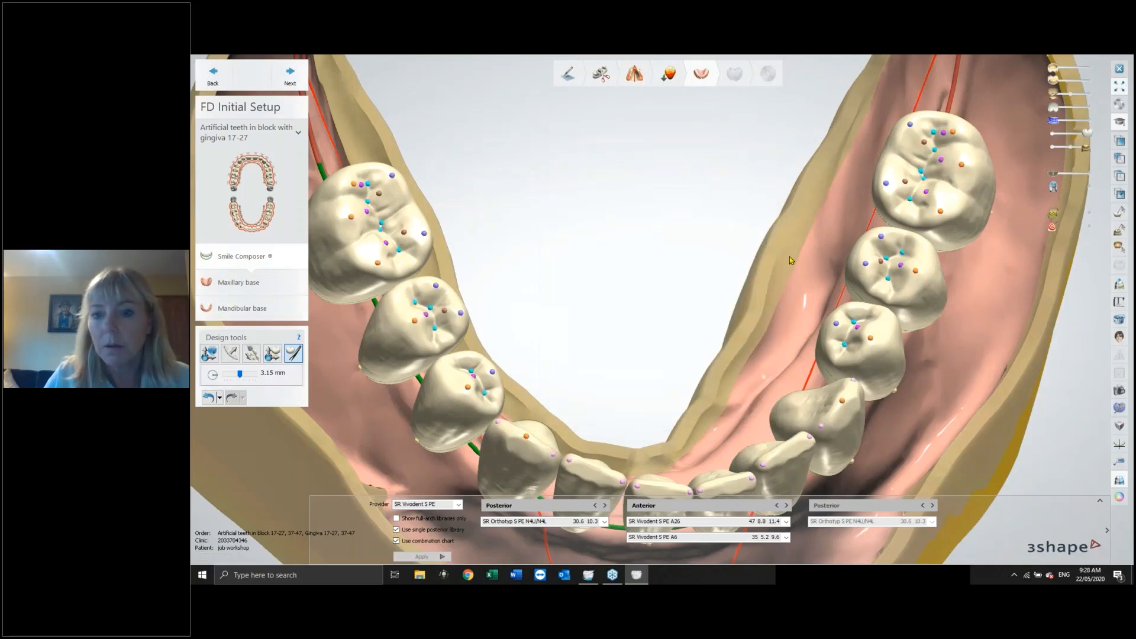
Show the upper rim and upper teeth again over the whole lower arch.
{"action": "scroll", "coordinate": [786, 227], "scroll_direction": "down", "scroll_amount": 1}
{"action": "scroll", "coordinate": [786, 227], "scroll_direction": "down", "scroll_amount": 5}
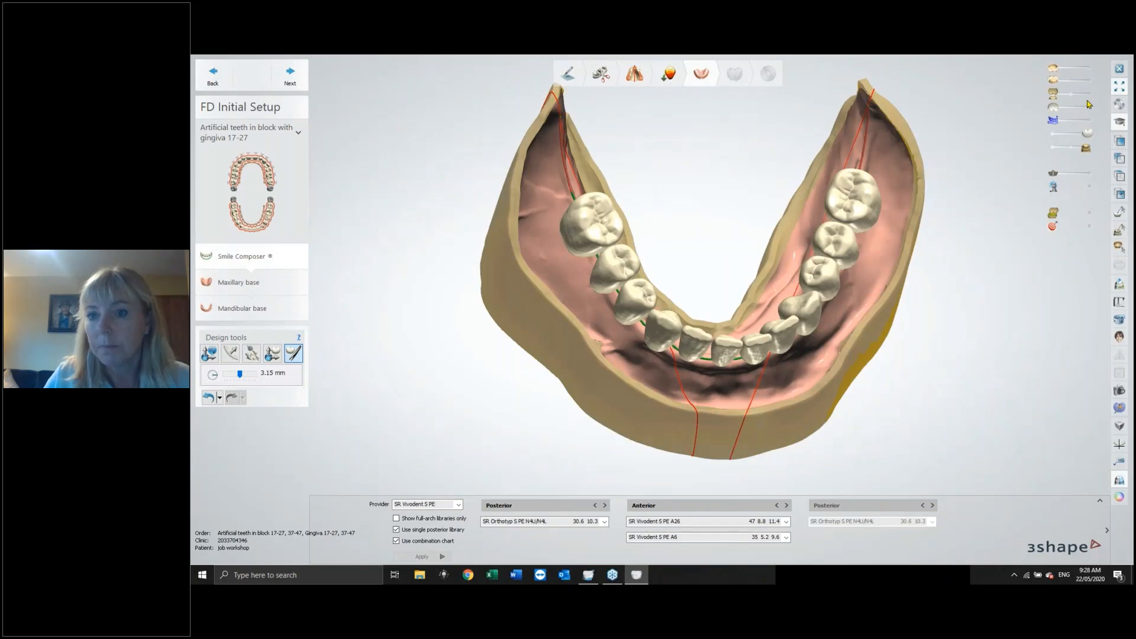
{"action": "left_click", "coordinate": [1087, 107]}
{"action": "left_click", "coordinate": [1088, 93]}
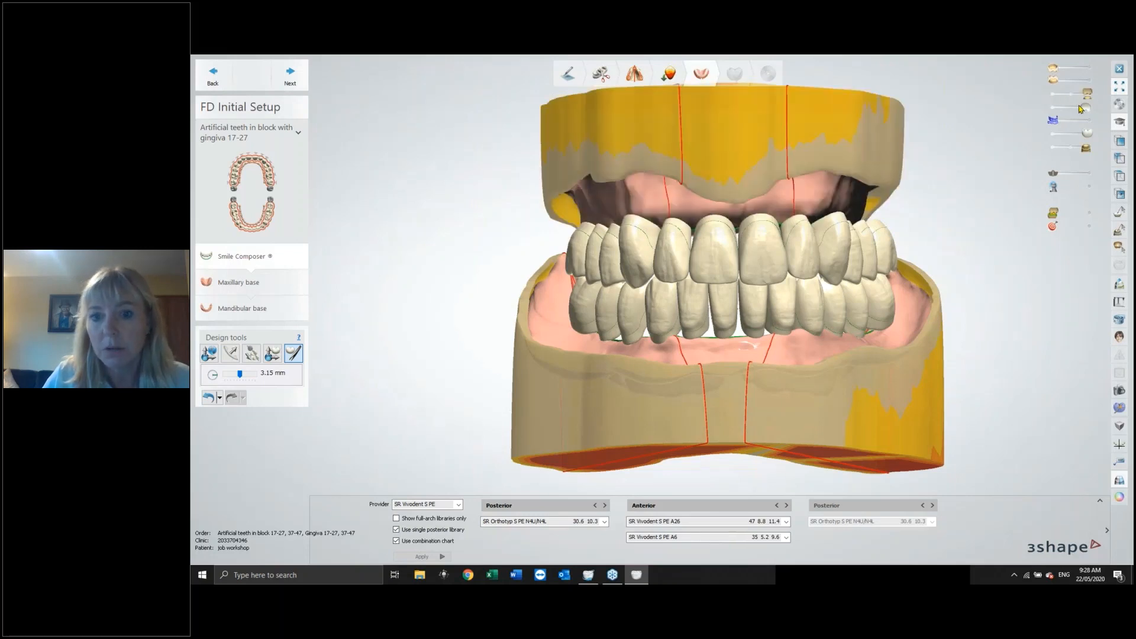
Make the upper teeth transparent, then restore them to fully opaque.
{"action": "left_click_drag", "start_coordinate": [1078, 105], "coordinate": [1066, 108]}
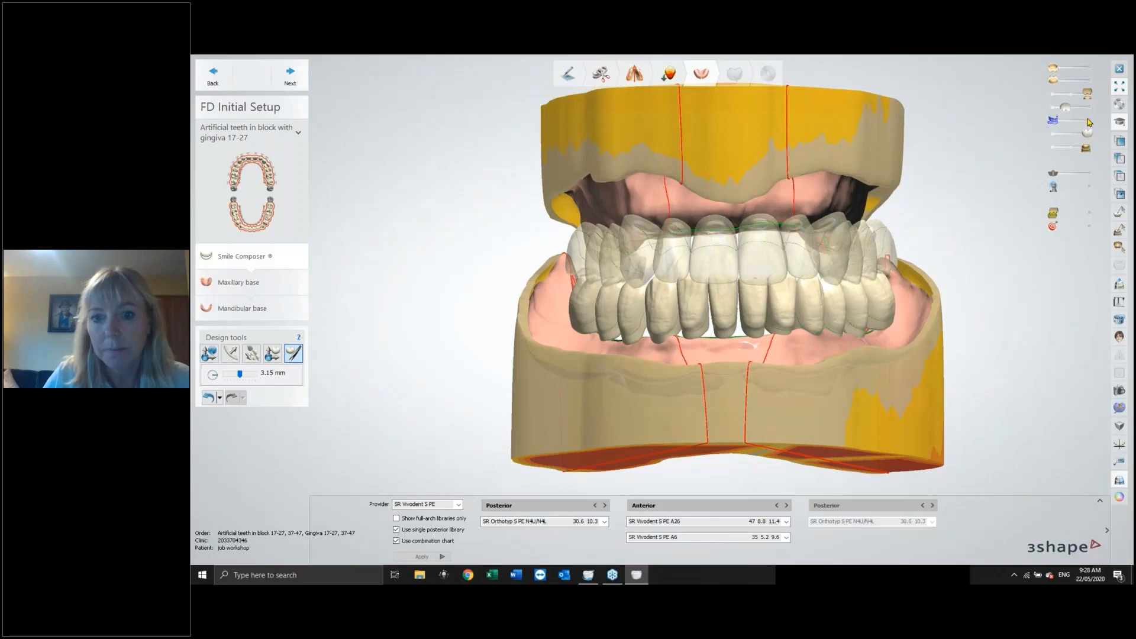
{"action": "left_click", "coordinate": [1089, 123]}
{"action": "mouse_move", "coordinate": [1074, 109]}
{"action": "left_mouse_down"}
{"action": "mouse_move", "coordinate": [1084, 109]}
{"action": "mouse_move", "coordinate": [1064, 120]}
{"action": "mouse_move", "coordinate": [1087, 120]}
{"action": "mouse_move", "coordinate": [1054, 117]}
{"action": "left_mouse_up"}
{"action": "left_click", "coordinate": [1086, 111]}
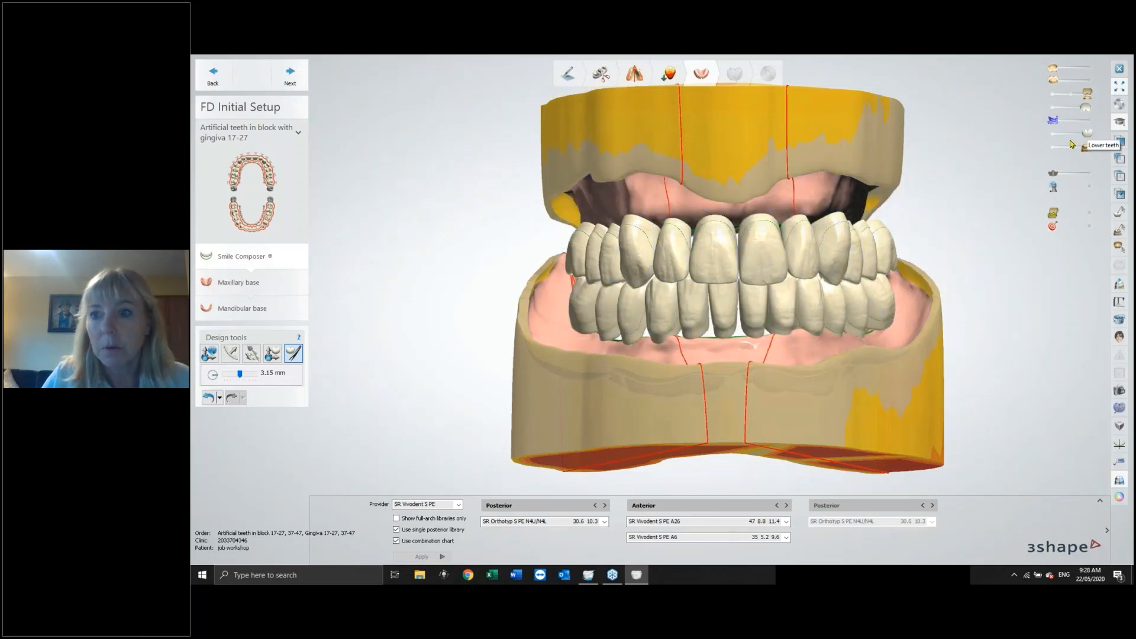
Hide the lower teeth and rim, display the occlusal and midline planes, and inspect them from several angles.
{"action": "left_click", "coordinate": [1054, 135]}
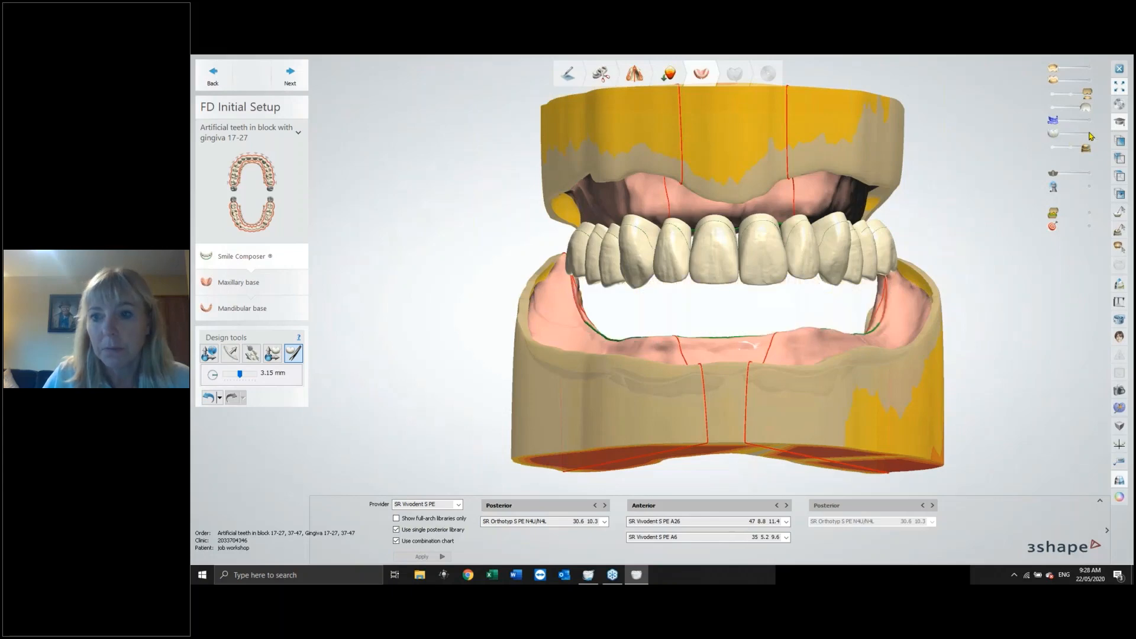
{"action": "left_click", "coordinate": [1090, 135]}
{"action": "right_click_drag", "start_coordinate": [1086, 235], "coordinate": [1073, 208]}
{"action": "left_click", "coordinate": [1089, 174]}
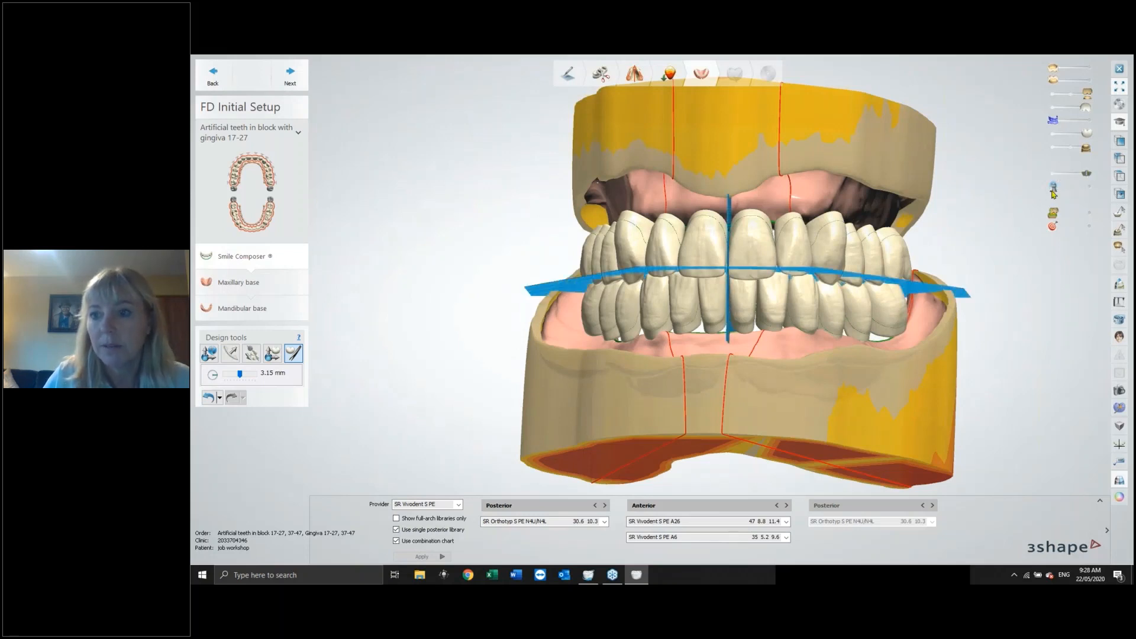
{"action": "left_click", "coordinate": [1053, 134]}
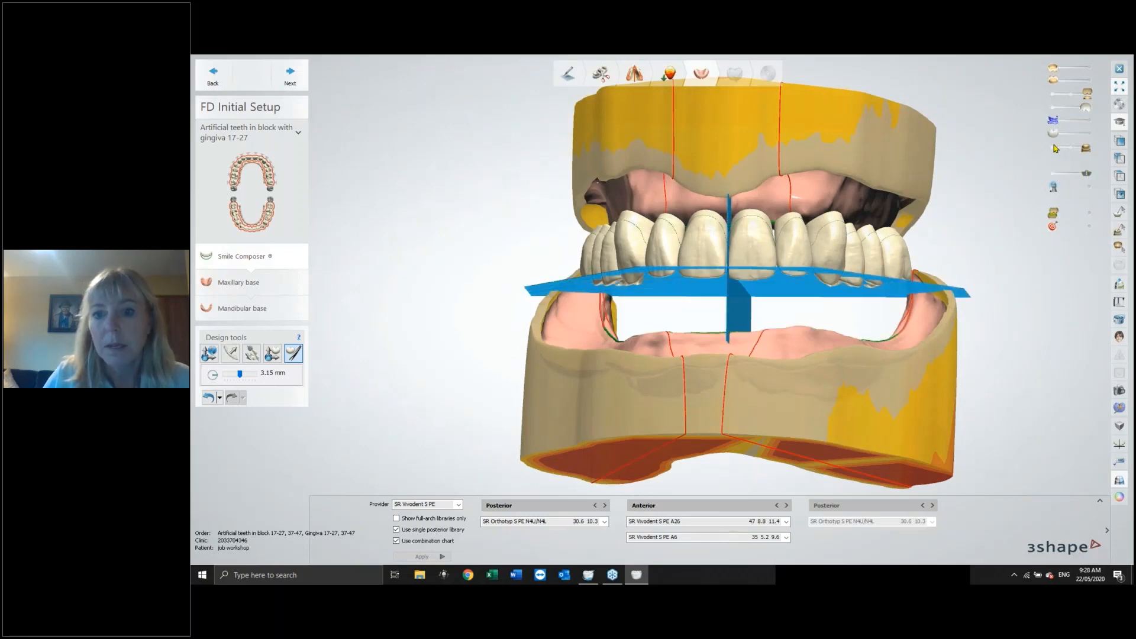
{"action": "left_click", "coordinate": [1053, 148]}
{"action": "right_click_drag", "start_coordinate": [989, 294], "coordinate": [993, 239]}
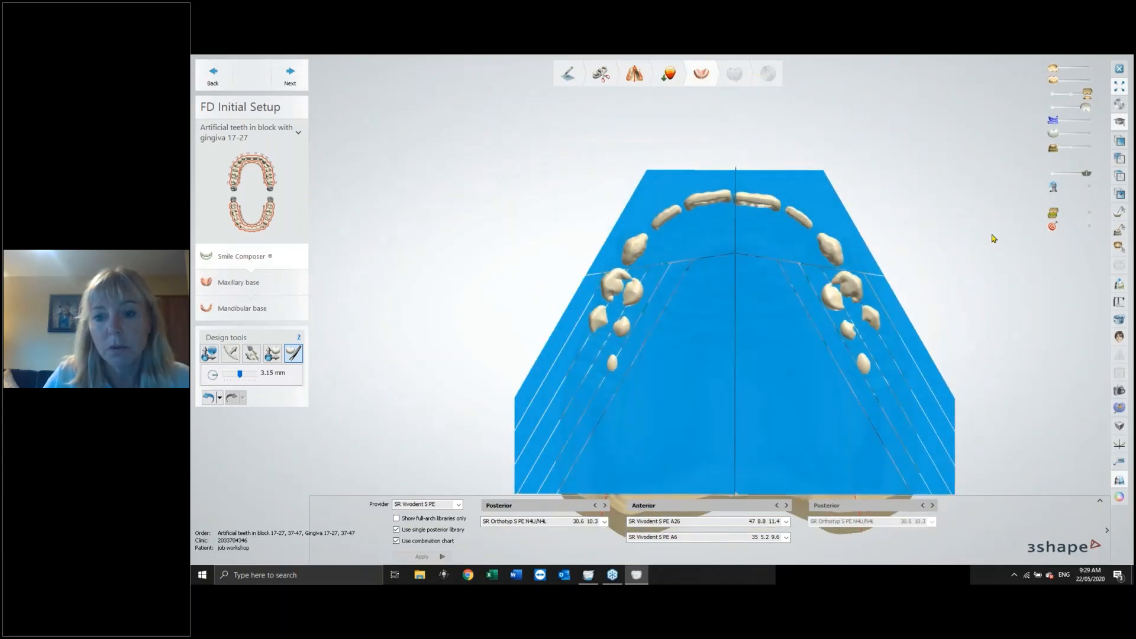
{"action": "right_click_drag", "start_coordinate": [915, 162], "coordinate": [917, 254]}
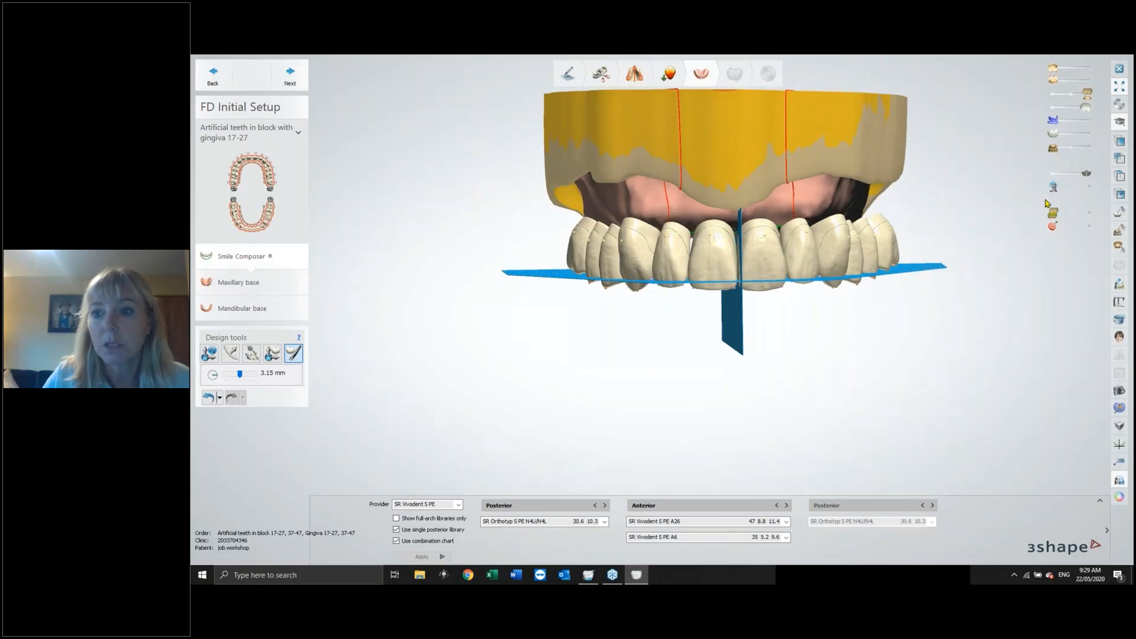
Toggle the plane grid, the original scans and the planes to compare the teeth setup with the scans.
{"action": "left_click", "coordinate": [1054, 174]}
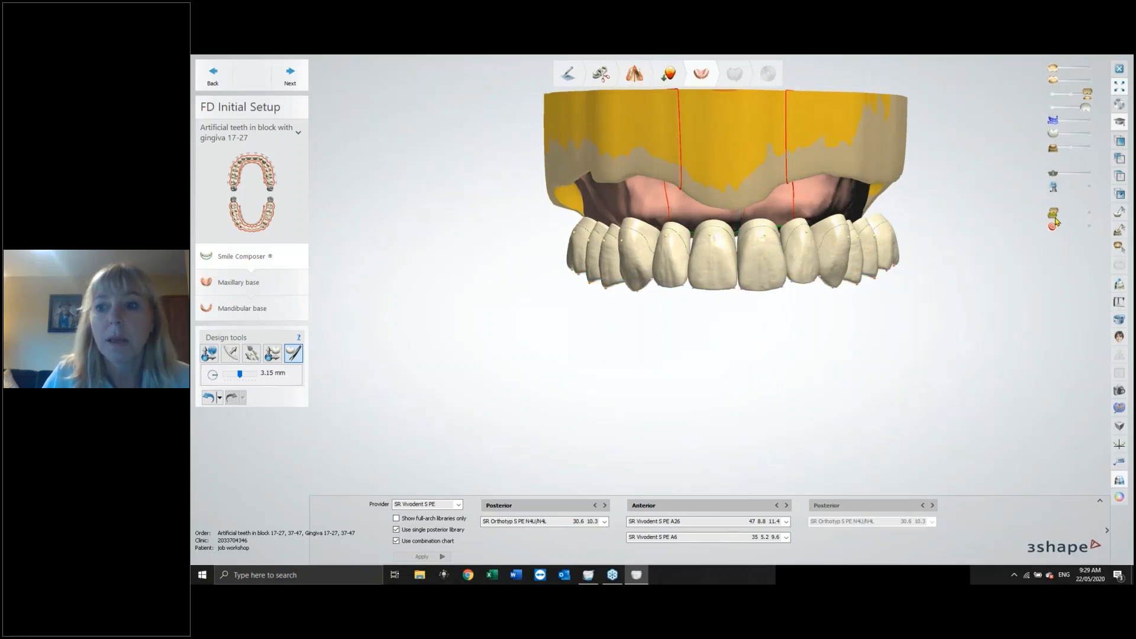
{"action": "left_click", "coordinate": [1090, 188]}
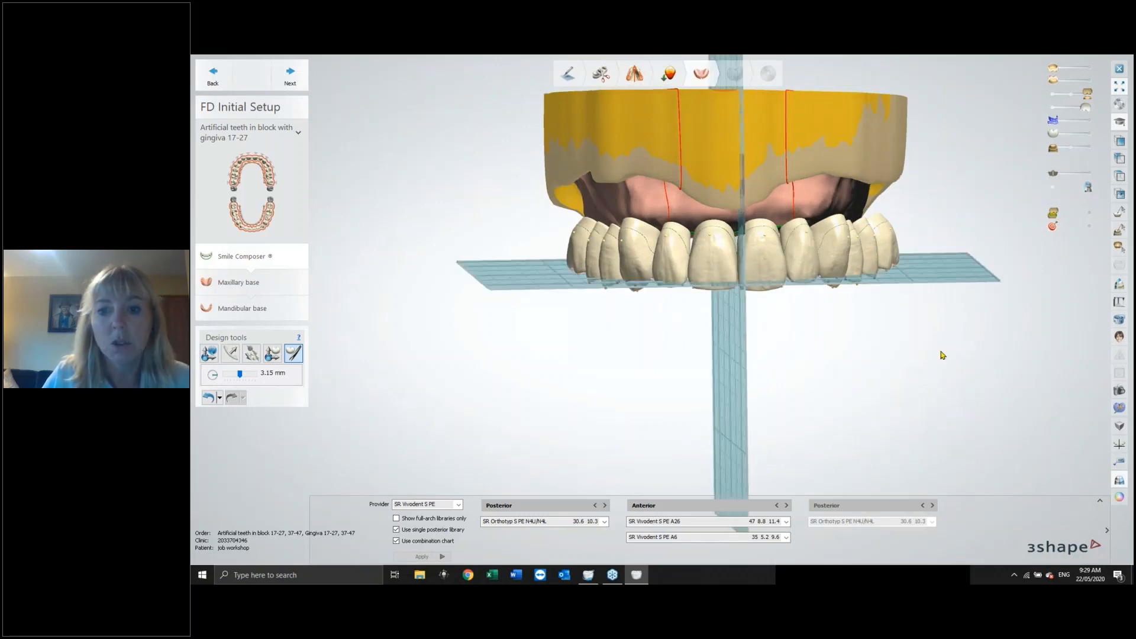
{"action": "right_click_drag", "start_coordinate": [839, 342], "coordinate": [839, 340]}
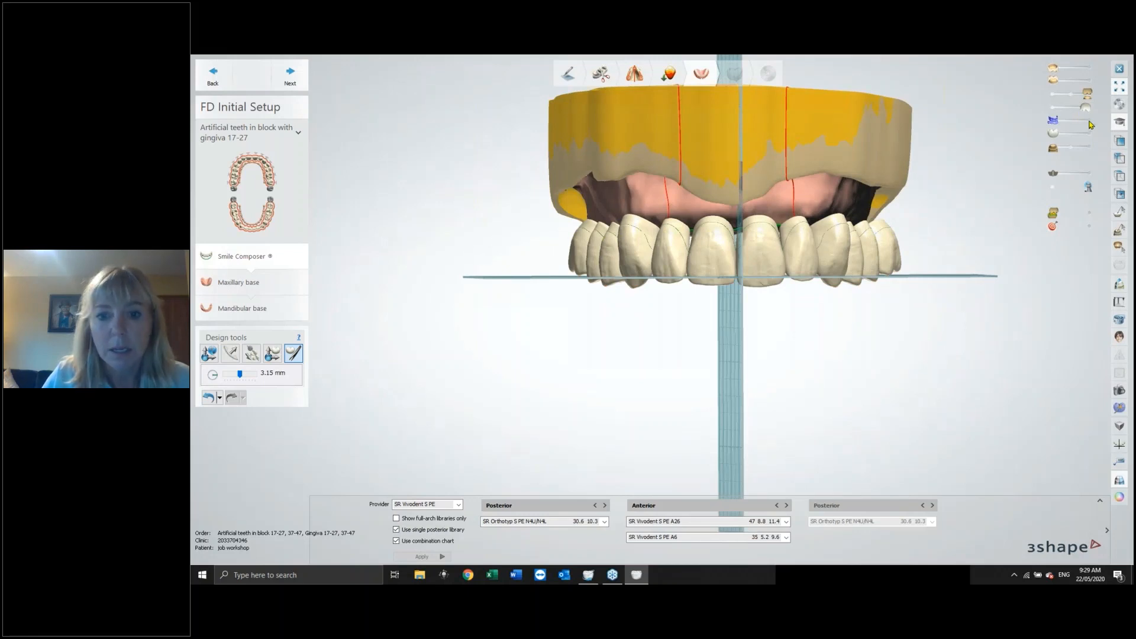
{"action": "left_click", "coordinate": [1089, 122]}
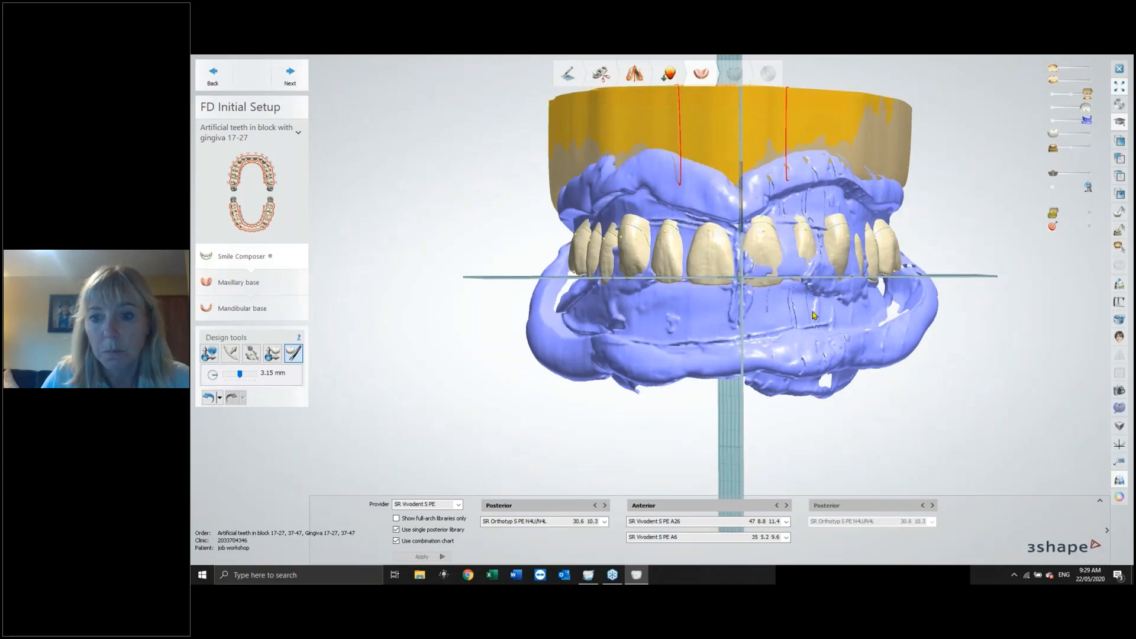
{"action": "mouse_move", "coordinate": [814, 315]}
{"action": "right_mouse_down"}
{"action": "mouse_move", "coordinate": [766, 317]}
{"action": "mouse_move", "coordinate": [865, 310]}
{"action": "mouse_move", "coordinate": [813, 321]}
{"action": "right_mouse_up"}
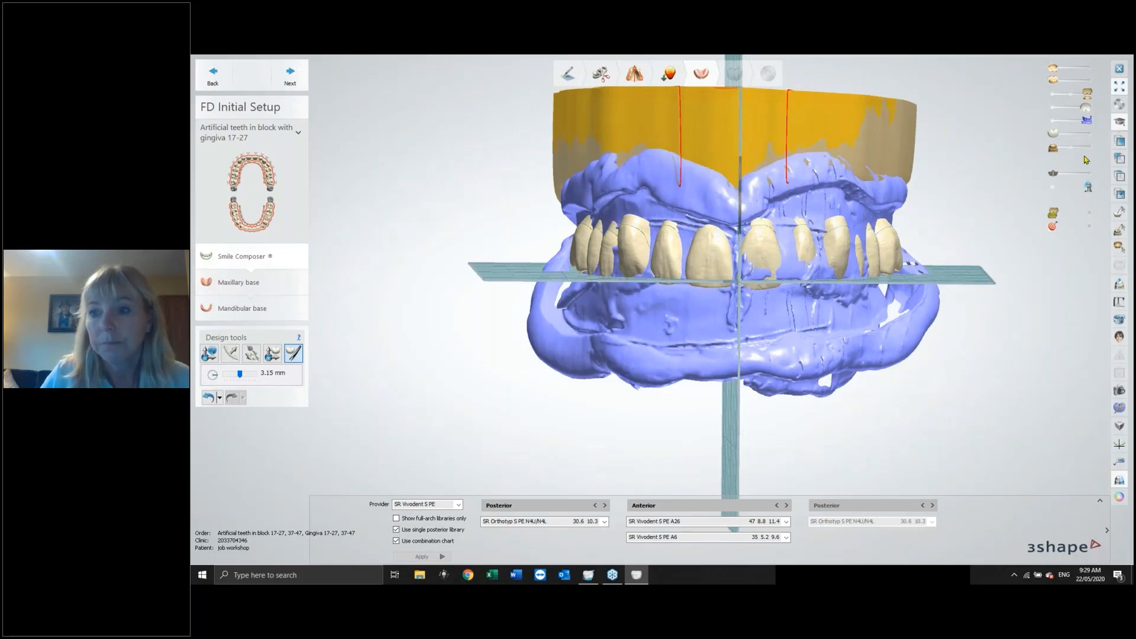
{"action": "left_click", "coordinate": [1088, 174]}
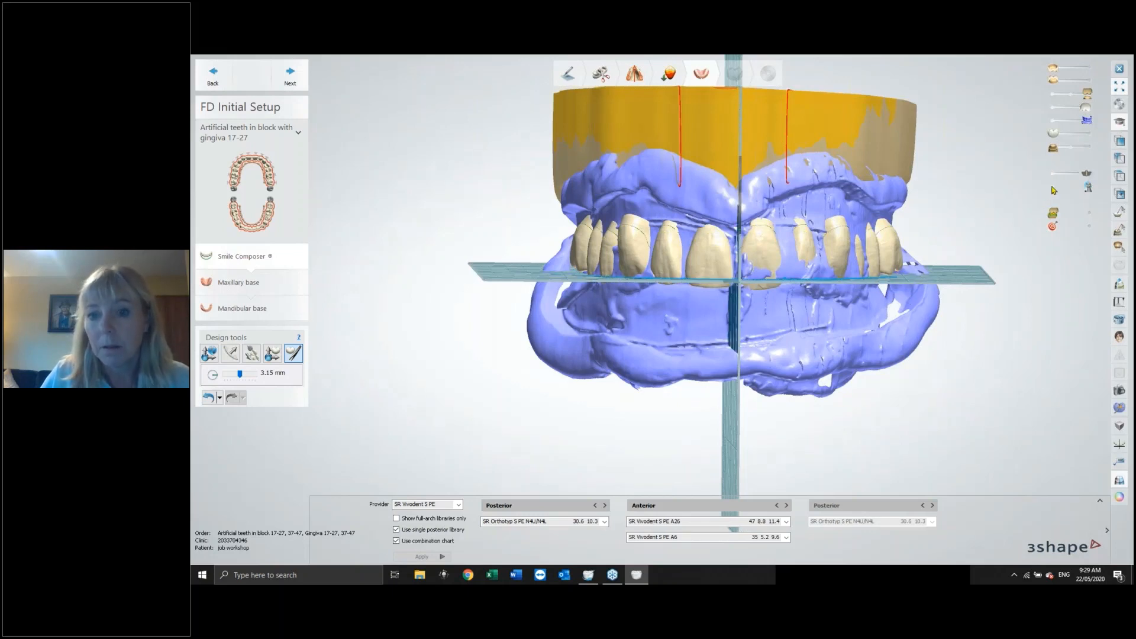
{"action": "left_click", "coordinate": [1054, 189]}
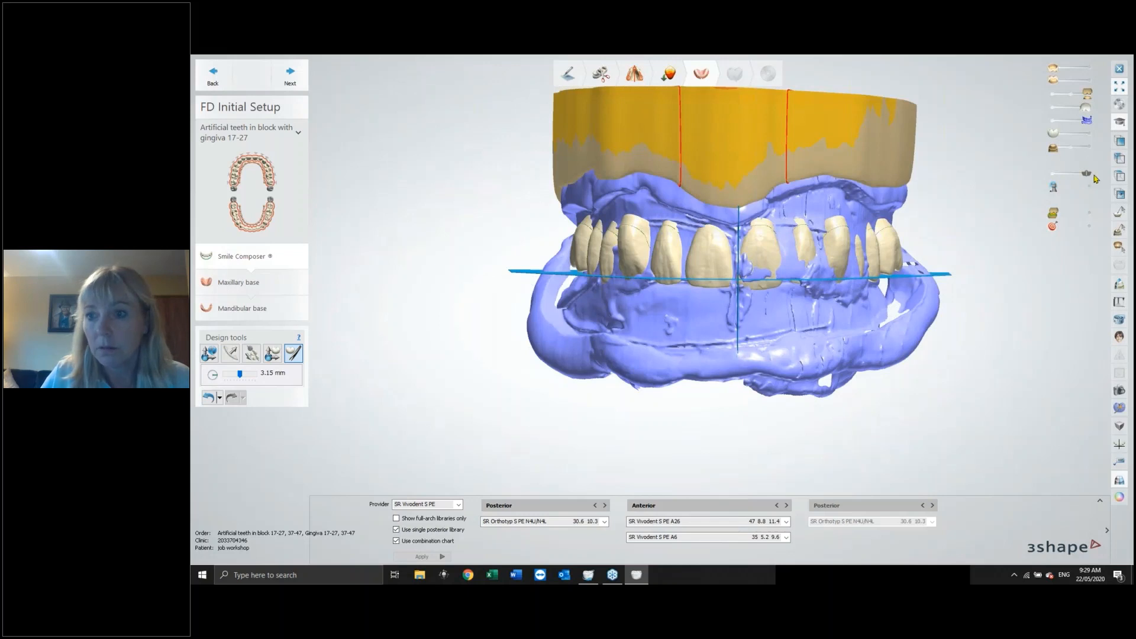
{"action": "left_click", "coordinate": [1056, 176]}
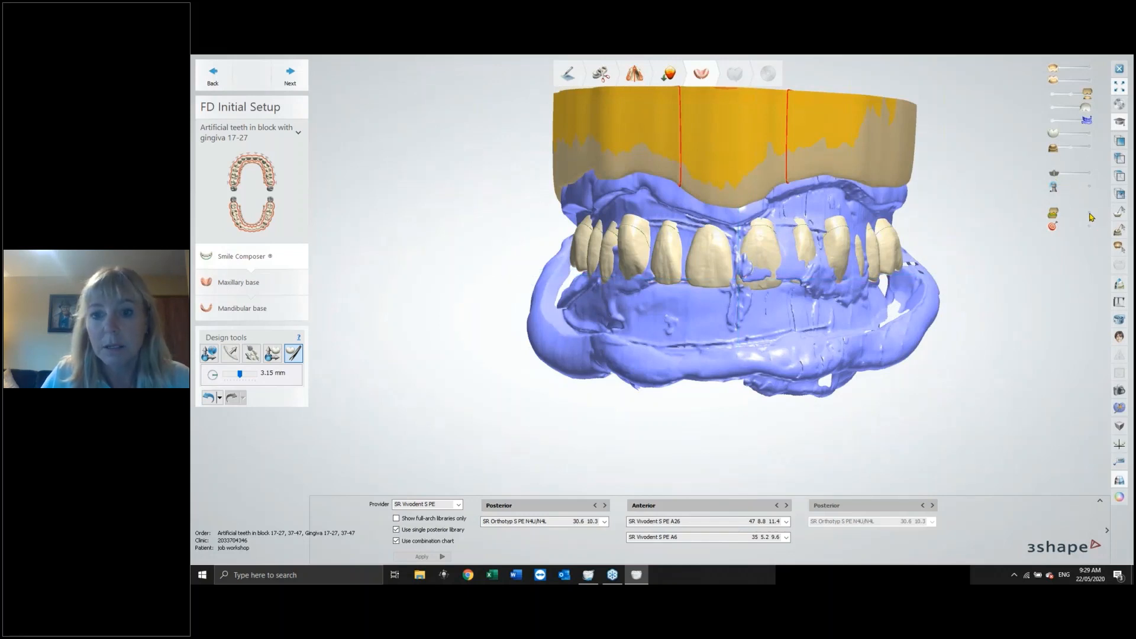
Display the colour-scale clearance map on the teeth and inspect it with and without the lower arch.
{"action": "left_click", "coordinate": [1090, 214]}
{"action": "left_click", "coordinate": [1048, 121]}
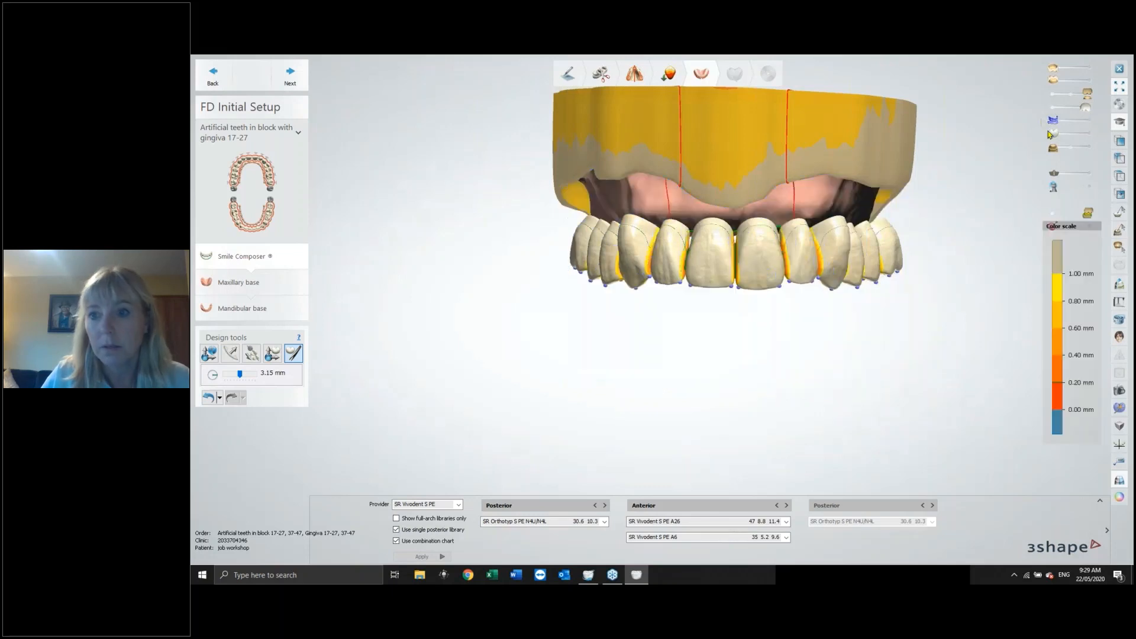
{"action": "left_click", "coordinate": [1088, 148]}
{"action": "left_click", "coordinate": [1089, 133]}
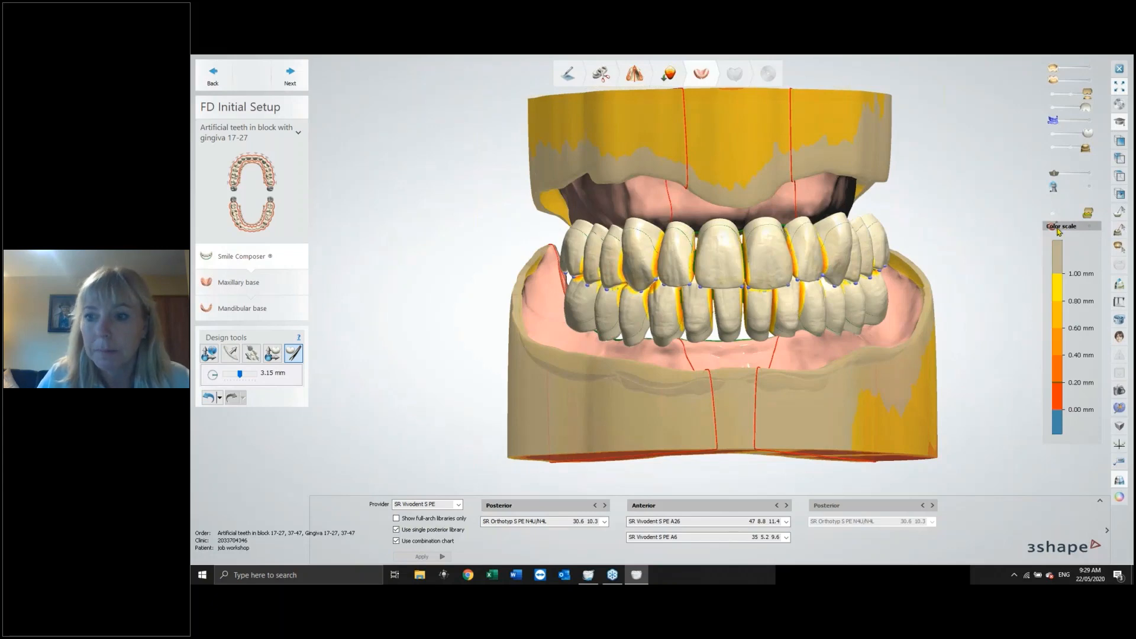
{"action": "mouse_move", "coordinate": [968, 239]}
{"action": "right_mouse_down"}
{"action": "mouse_move", "coordinate": [958, 213]}
{"action": "mouse_move", "coordinate": [965, 231]}
{"action": "right_mouse_up"}
{"action": "left_click", "coordinate": [1053, 134]}
{"action": "left_click", "coordinate": [1054, 149]}
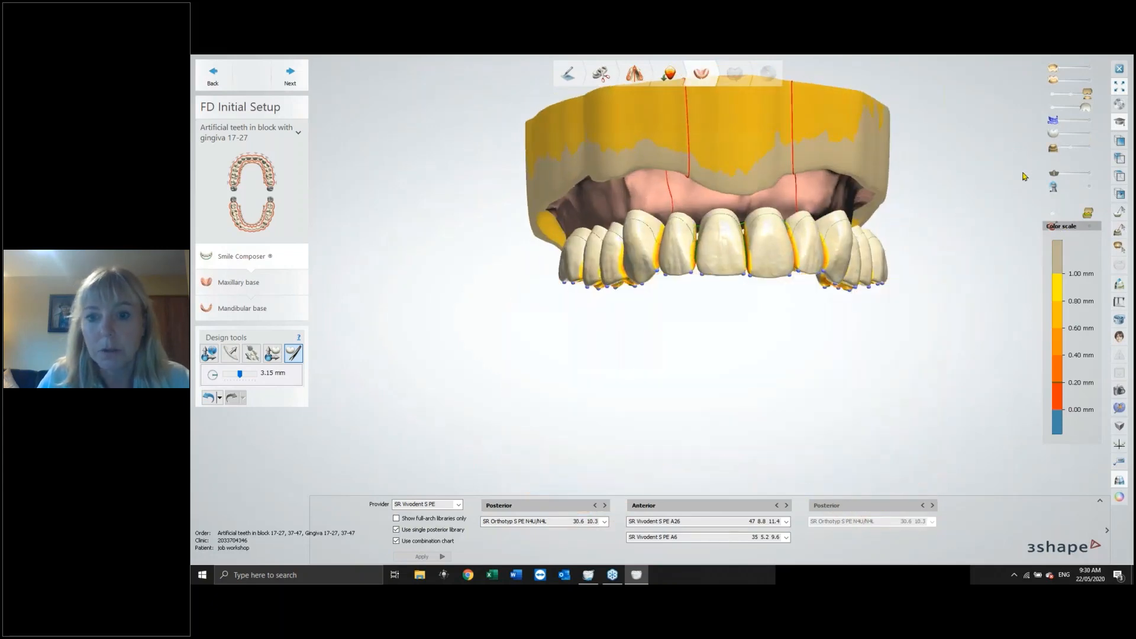
Turn off the colour-scale map, show the tooth markers and the lower arch, and inspect the setup from the side.
{"action": "mouse_move", "coordinate": [954, 179]}
{"action": "right_mouse_down"}
{"action": "mouse_move", "coordinate": [960, 129]}
{"action": "mouse_move", "coordinate": [951, 162]}
{"action": "right_mouse_up"}
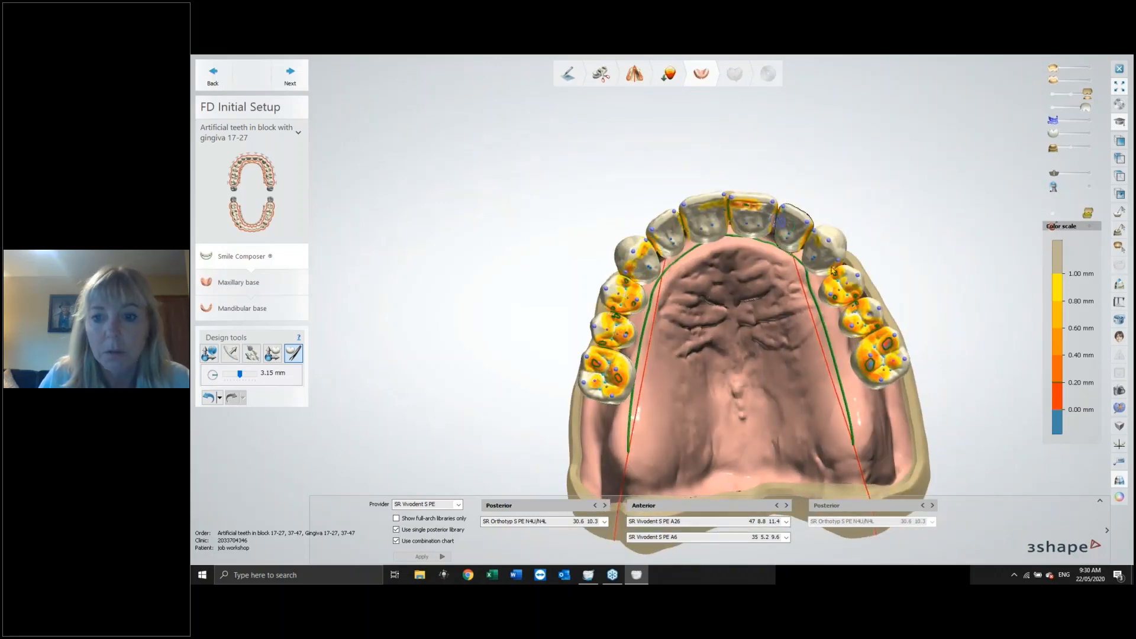
{"action": "right_click_drag", "start_coordinate": [852, 284], "coordinate": [927, 264]}
{"action": "left_click", "coordinate": [1054, 216]}
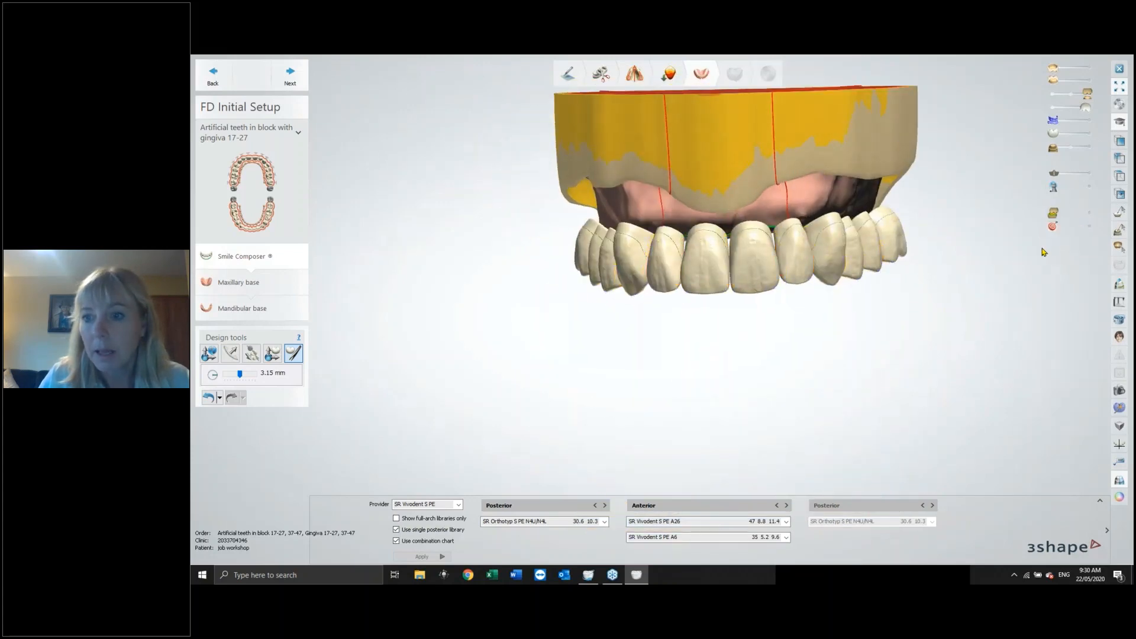
{"action": "left_click", "coordinate": [1090, 228]}
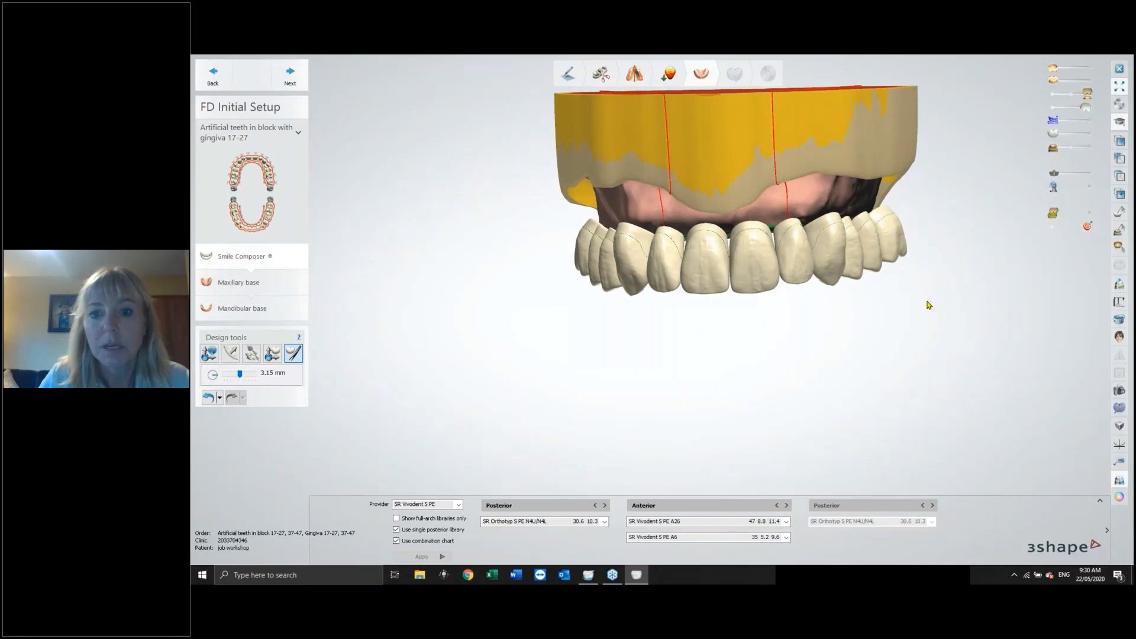
{"action": "mouse_move", "coordinate": [987, 282]}
{"action": "right_mouse_down"}
{"action": "mouse_move", "coordinate": [979, 261]}
{"action": "mouse_move", "coordinate": [991, 279]}
{"action": "right_mouse_up"}
{"action": "left_click", "coordinate": [1089, 149]}
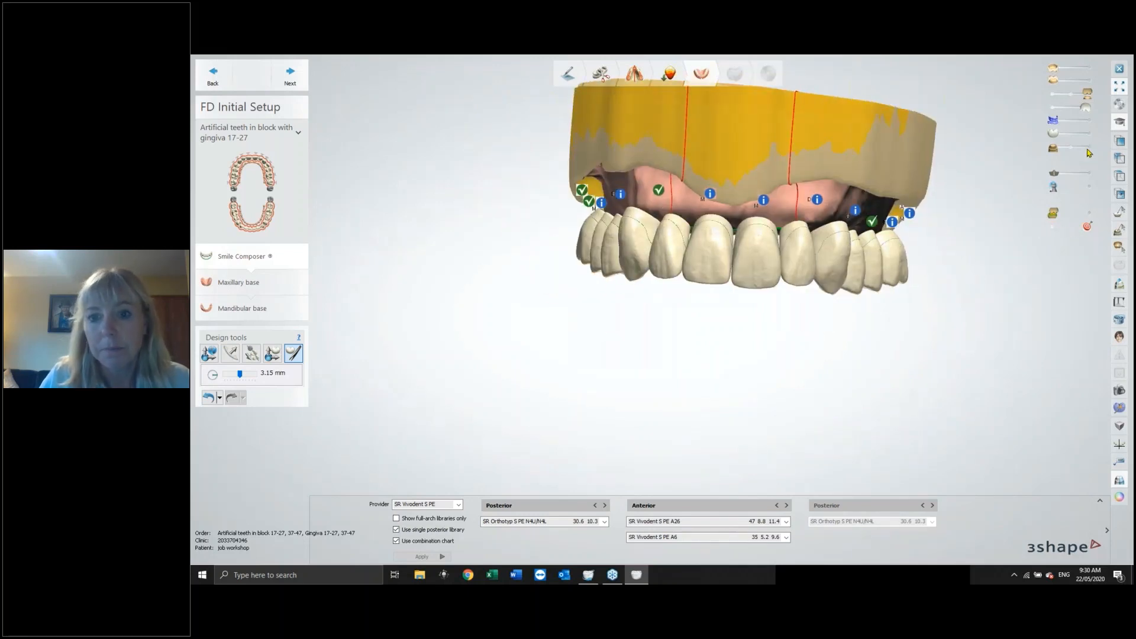
{"action": "left_click", "coordinate": [1089, 135]}
{"action": "right_click_drag", "start_coordinate": [1005, 251], "coordinate": [684, 249]}
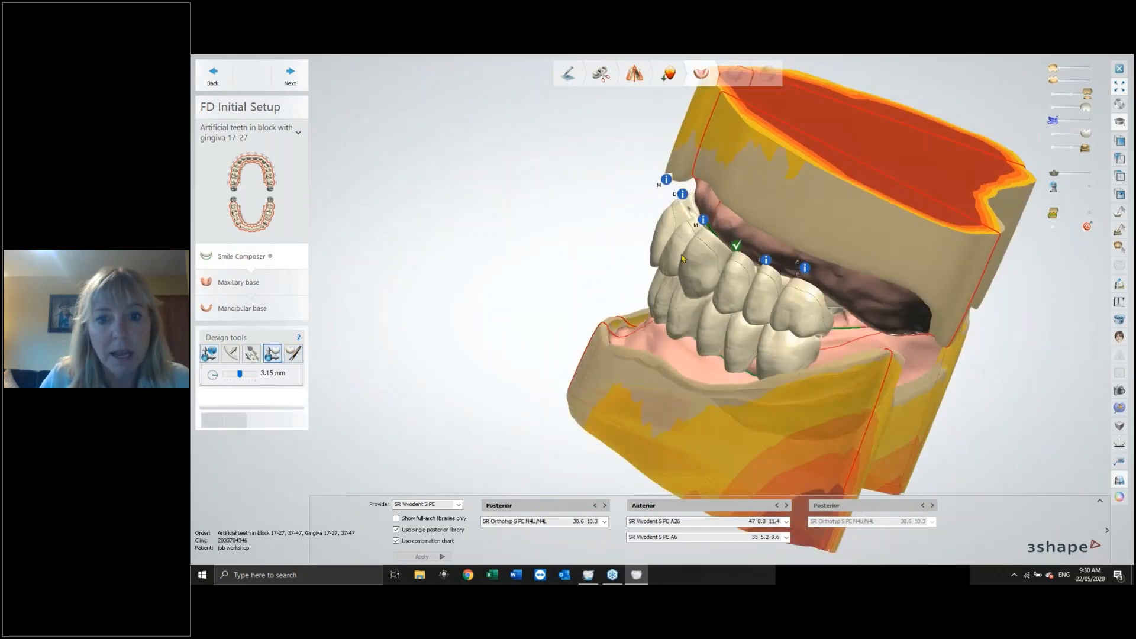
Select an upper anterior tooth with the individual tooth tool and adjust its position and rotation.
{"action": "left_click", "coordinate": [655, 227]}
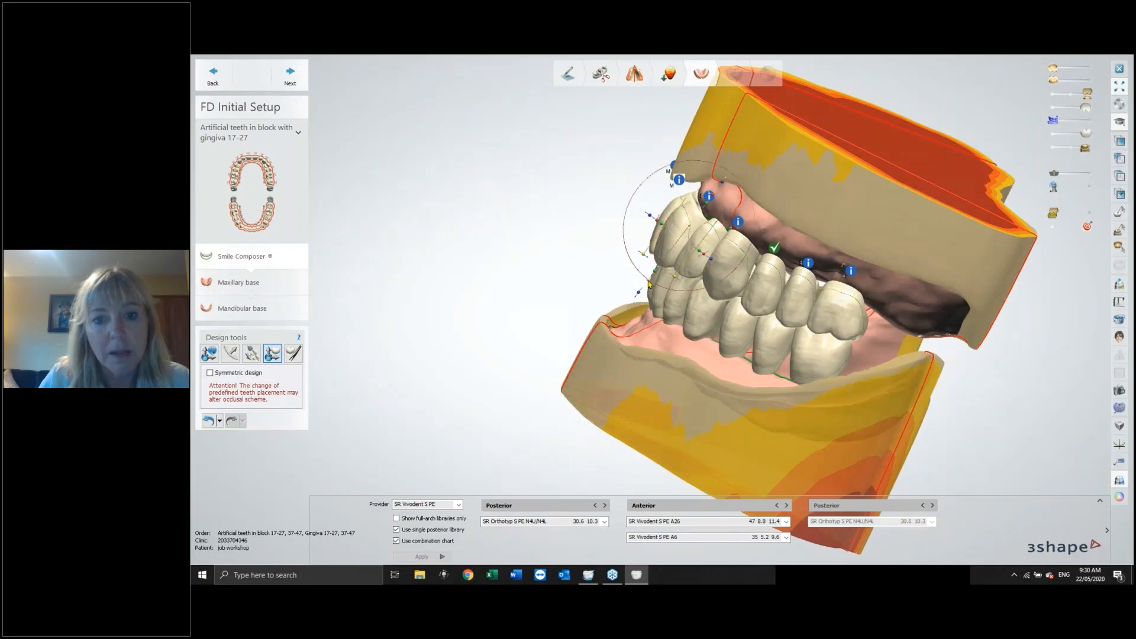
{"action": "left_click_drag", "start_coordinate": [649, 284], "coordinate": [634, 290]}
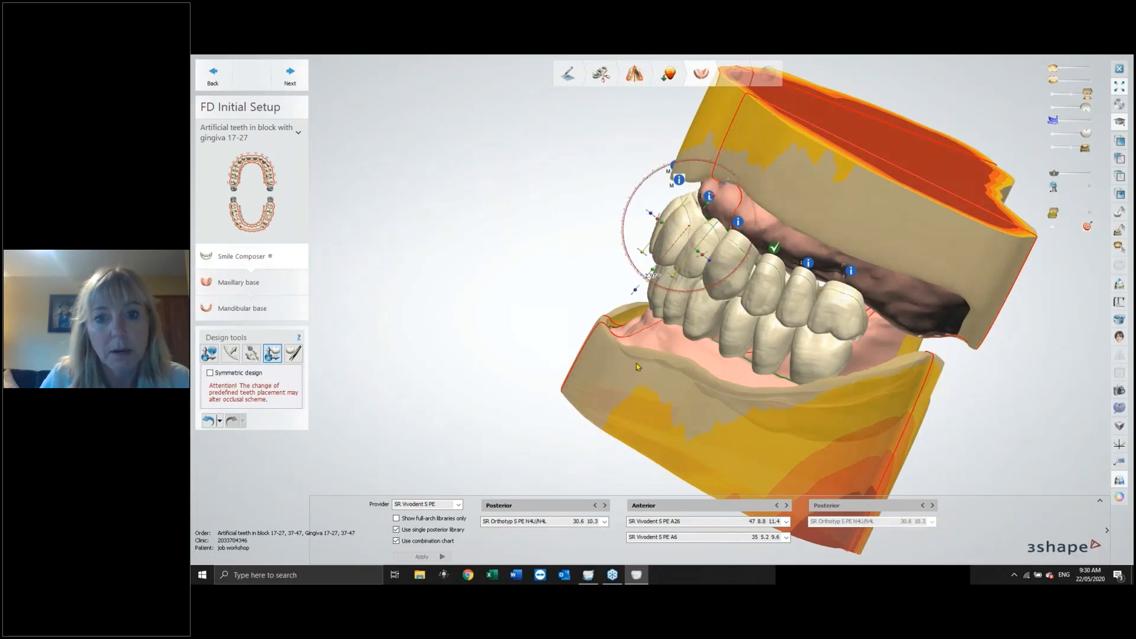
{"action": "right_click_drag", "start_coordinate": [657, 373], "coordinate": [645, 274]}
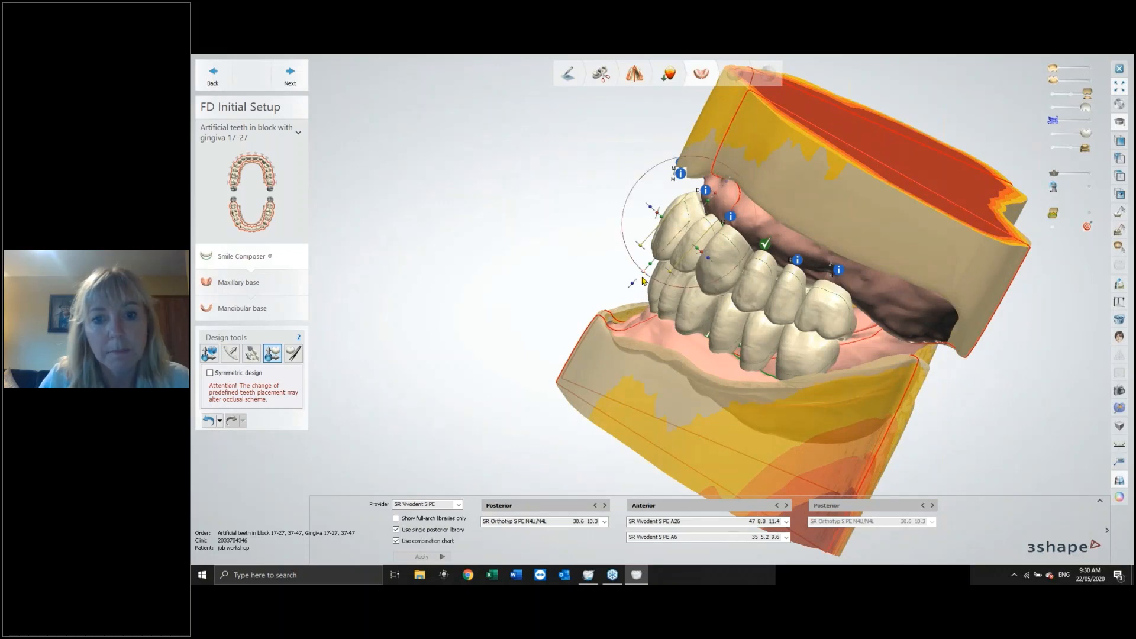
{"action": "left_click_drag", "start_coordinate": [645, 280], "coordinate": [678, 333]}
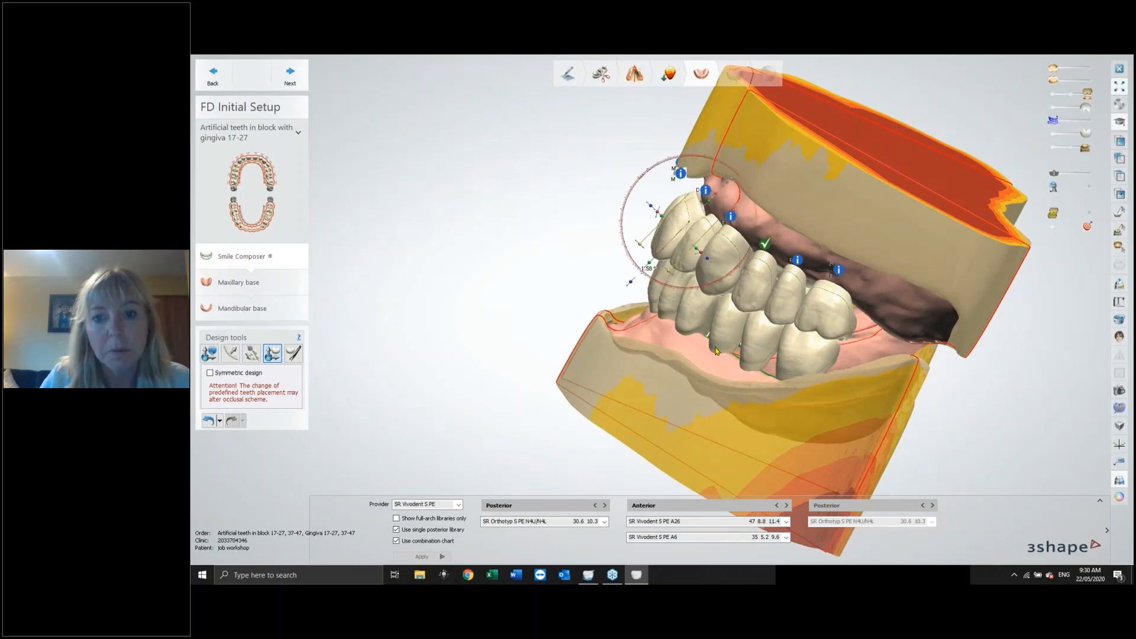
Proceed to the next design step, ignoring the gingiva lines violation warning.
{"action": "scroll", "coordinate": [718, 351], "scroll_direction": "up", "scroll_amount": 3}
{"action": "right_click_drag", "start_coordinate": [633, 362], "coordinate": [740, 363]}
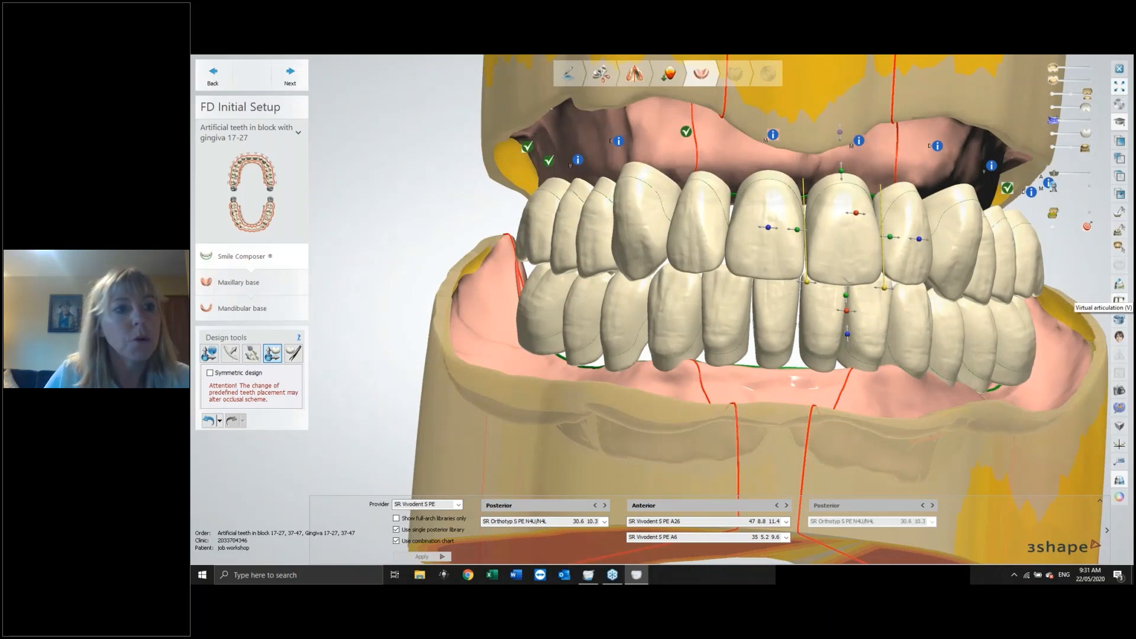
{"action": "left_click", "coordinate": [290, 75]}
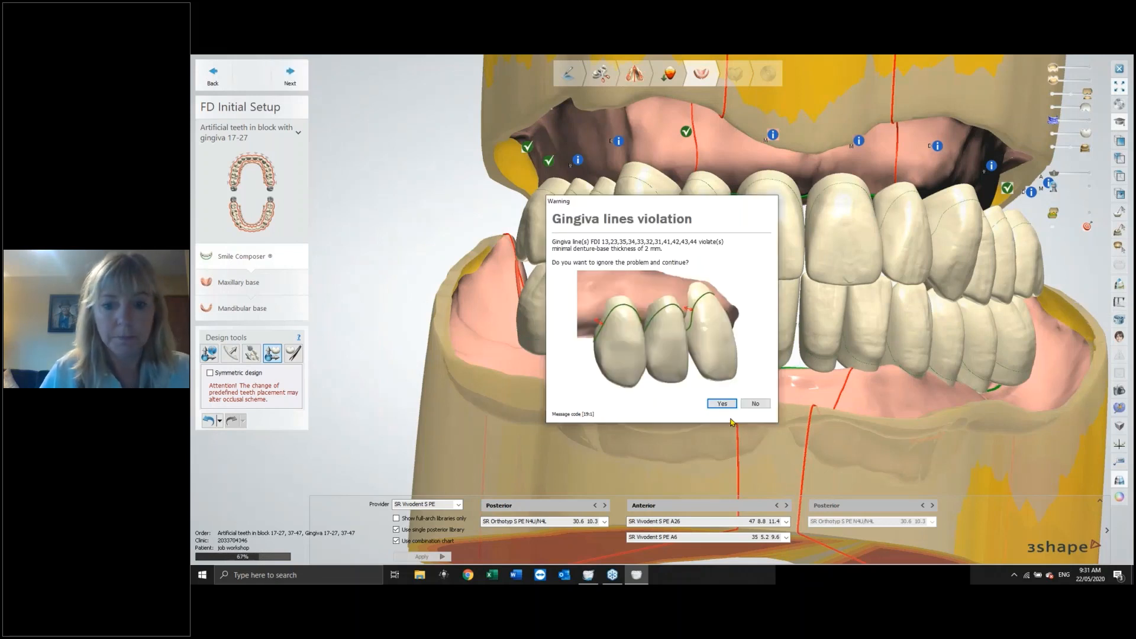
{"action": "left_click", "coordinate": [722, 404]}
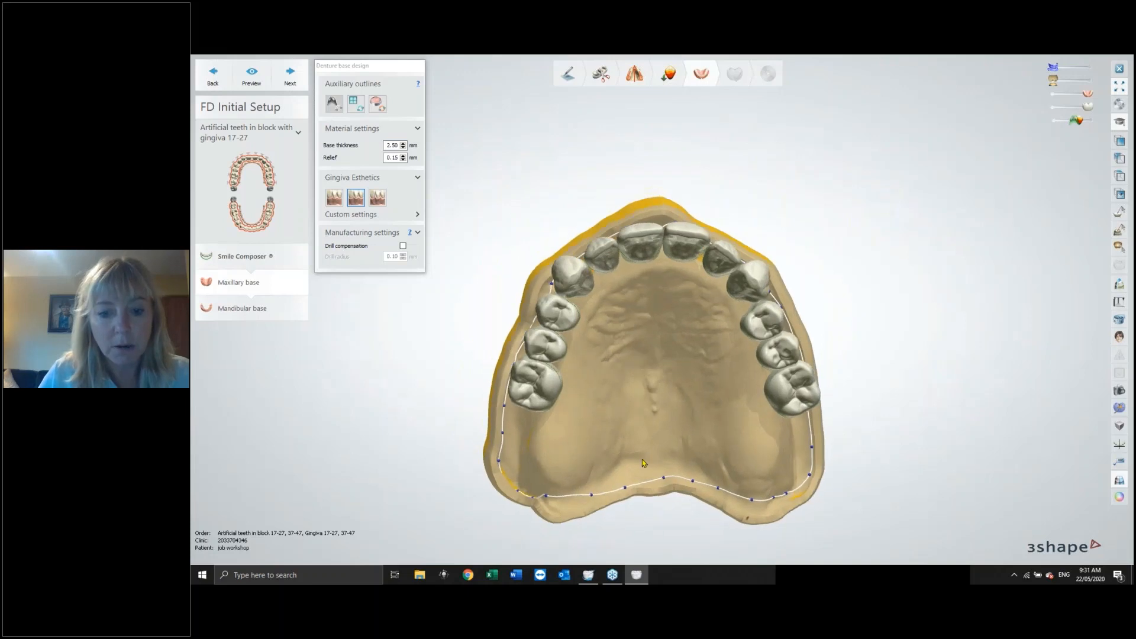
Check the maxillary denture base outline and adjust the base thickness setting.
{"action": "left_click_drag", "start_coordinate": [635, 498], "coordinate": [668, 485]}
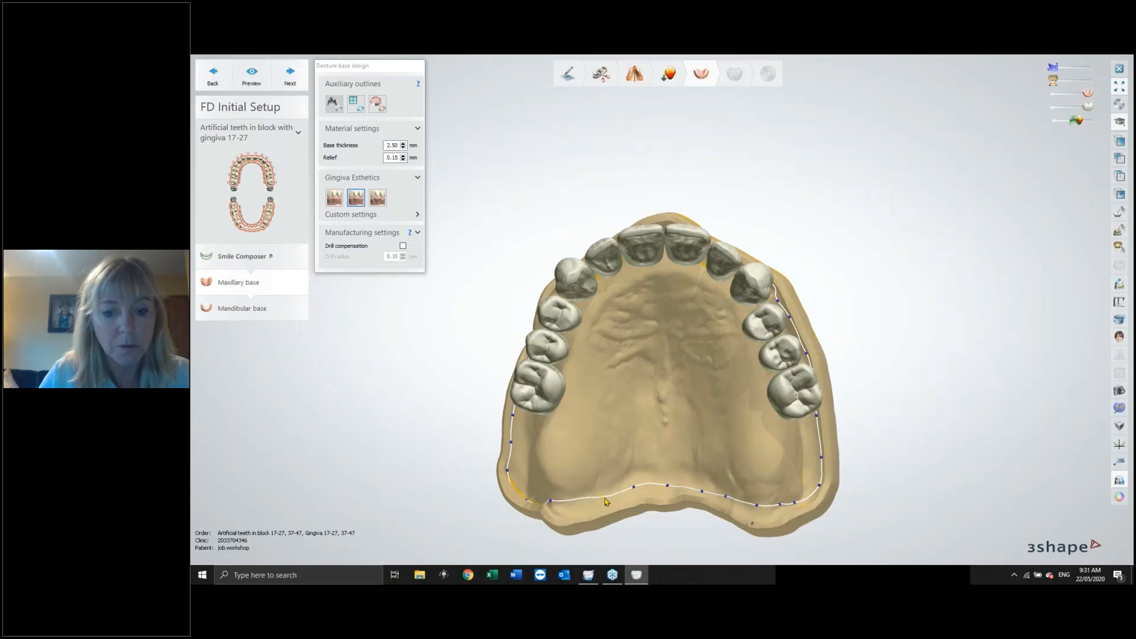
{"action": "mouse_move", "coordinate": [776, 491]}
{"action": "right_mouse_down"}
{"action": "mouse_move", "coordinate": [788, 510]}
{"action": "mouse_move", "coordinate": [774, 488]}
{"action": "right_mouse_up"}
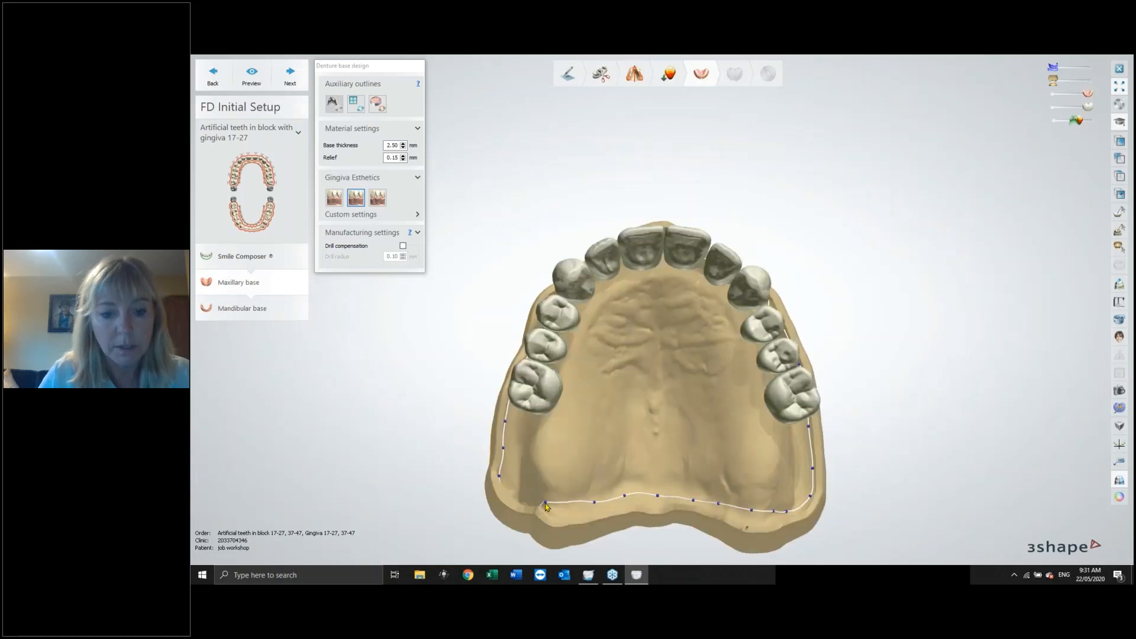
{"action": "right_click_drag", "start_coordinate": [662, 447], "coordinate": [702, 456]}
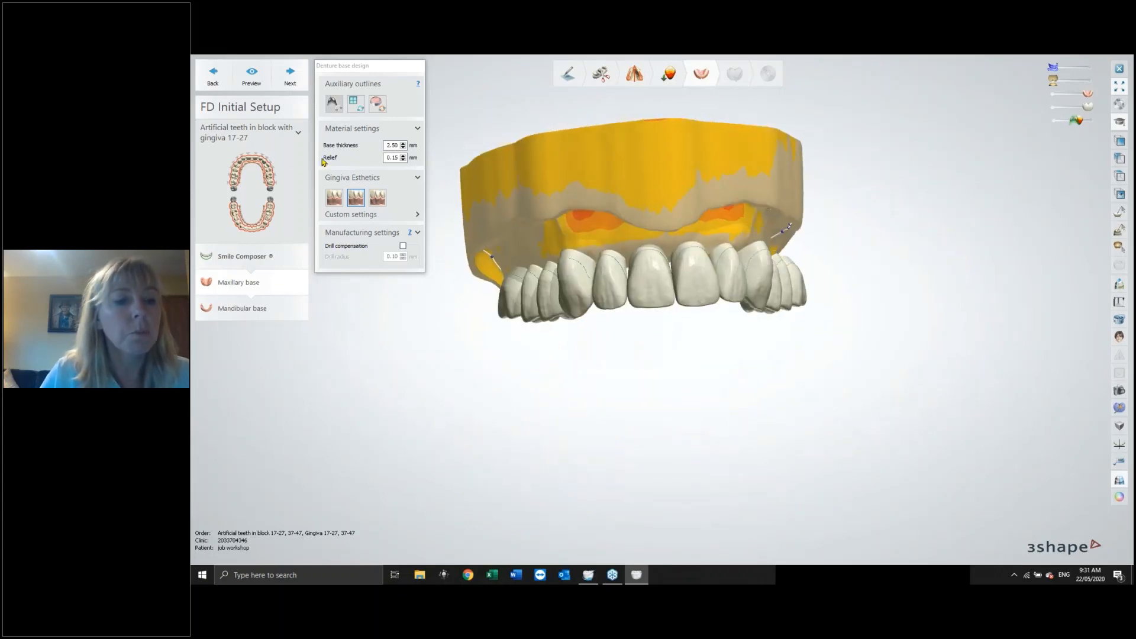
{"action": "left_click", "coordinate": [403, 144]}
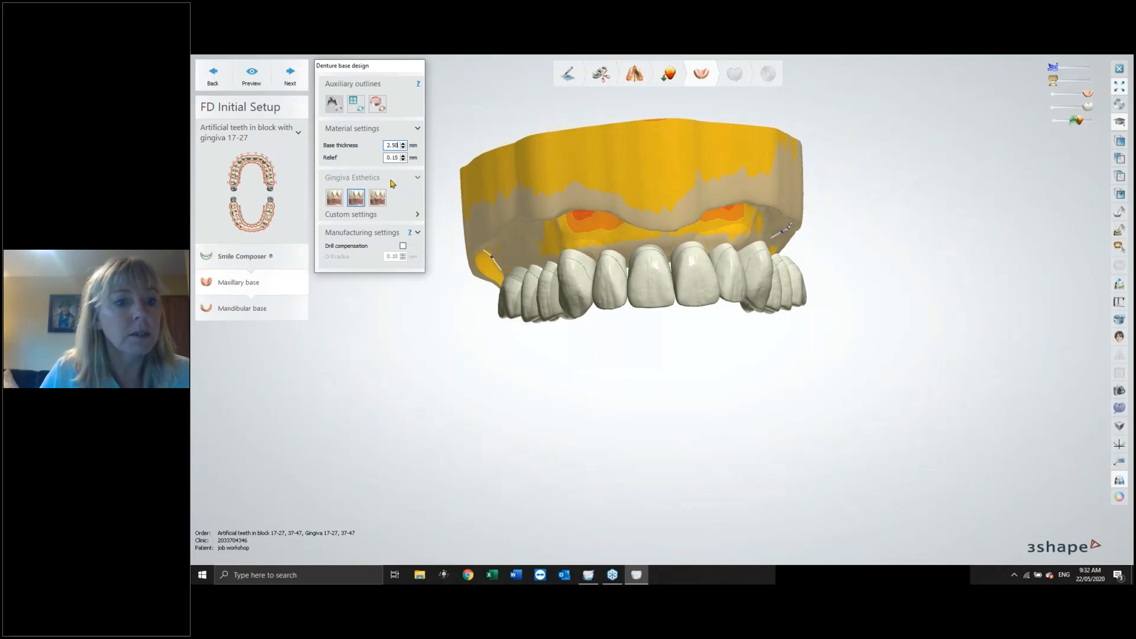
Choose the middle gingiva esthetics style for the maxillary base and proceed to the mandibular base.
{"action": "mouse_move", "coordinate": [655, 148]}
{"action": "right_mouse_down"}
{"action": "mouse_move", "coordinate": [671, 161]}
{"action": "mouse_move", "coordinate": [648, 151]}
{"action": "right_mouse_up"}
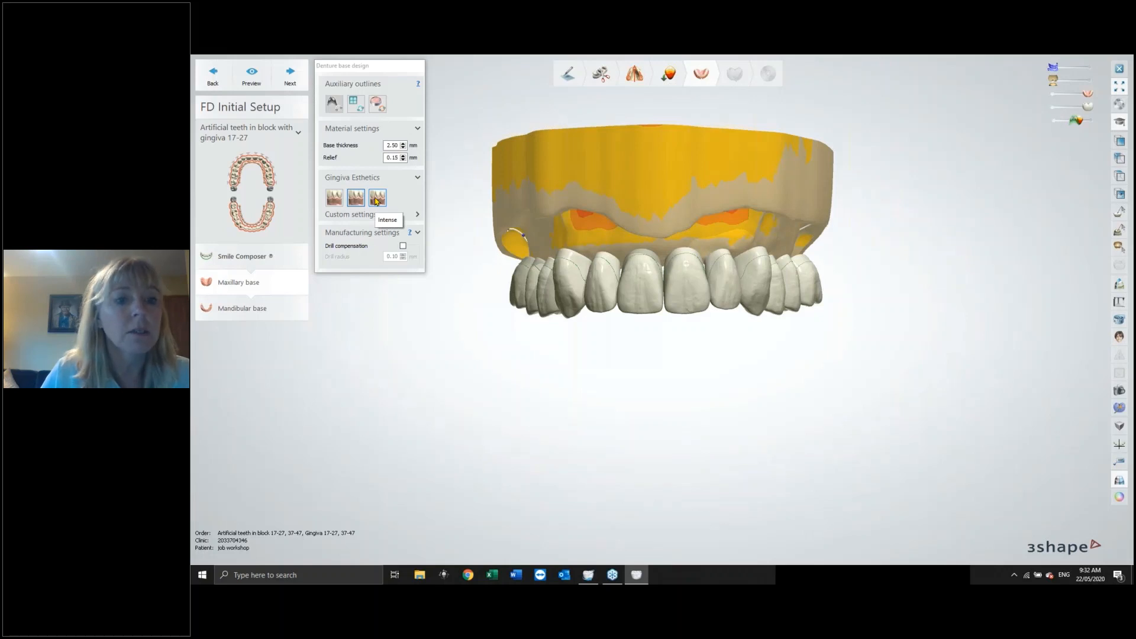
{"action": "left_click", "coordinate": [356, 200]}
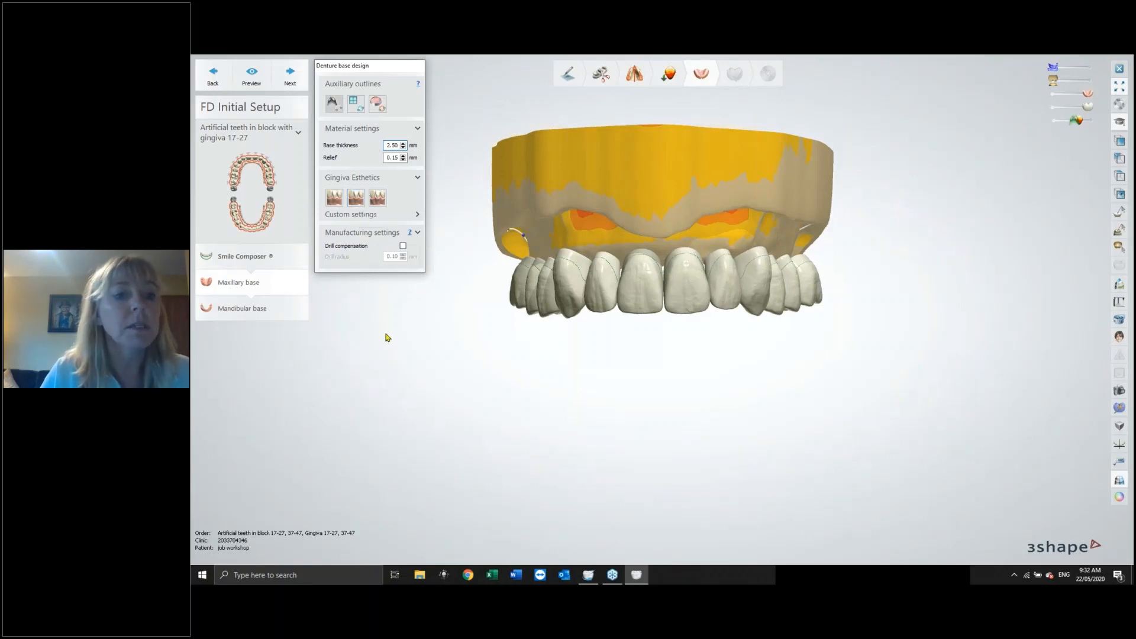
{"action": "left_click", "coordinate": [291, 74]}
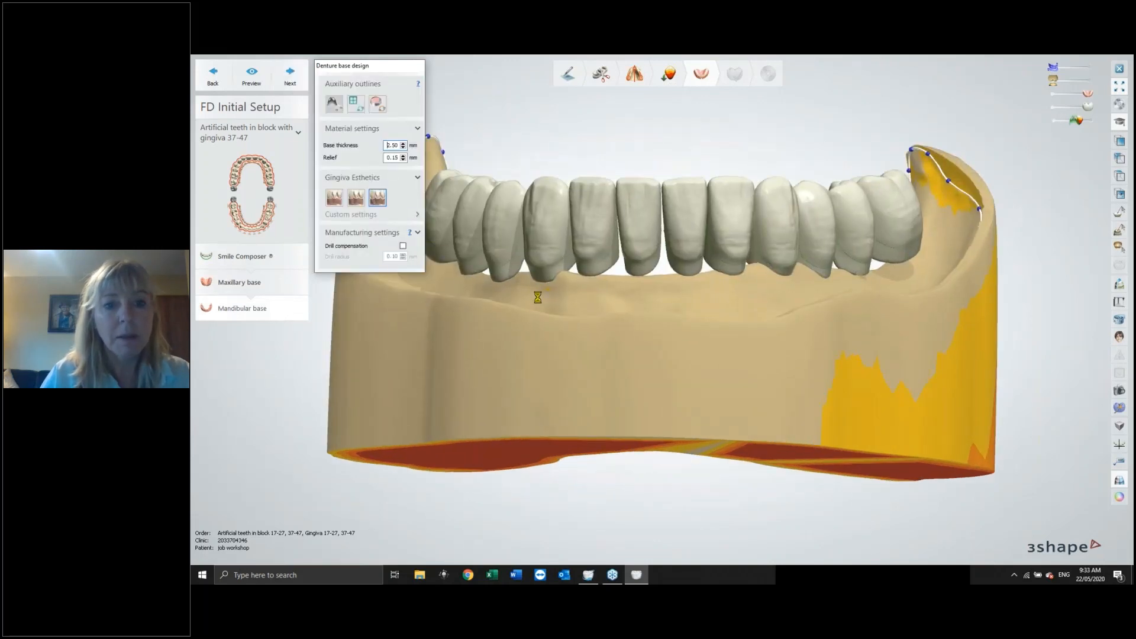
Review the mandibular denture base and continue to Anatomy Design.
{"action": "right_click_drag", "start_coordinate": [551, 355], "coordinate": [525, 331]}
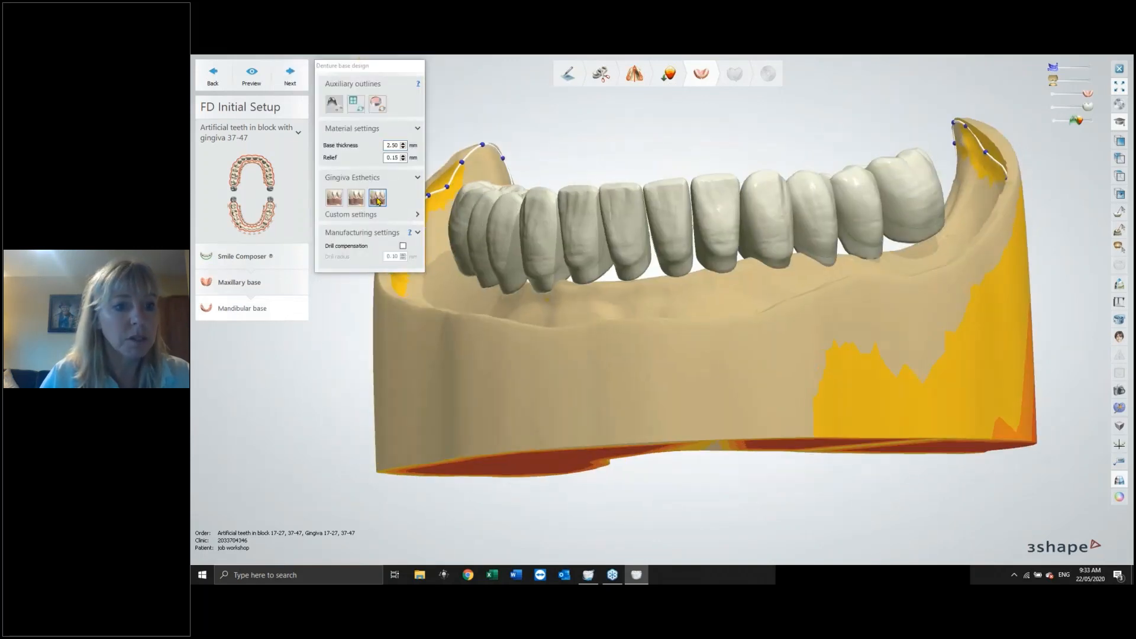
{"action": "left_click", "coordinate": [290, 76]}
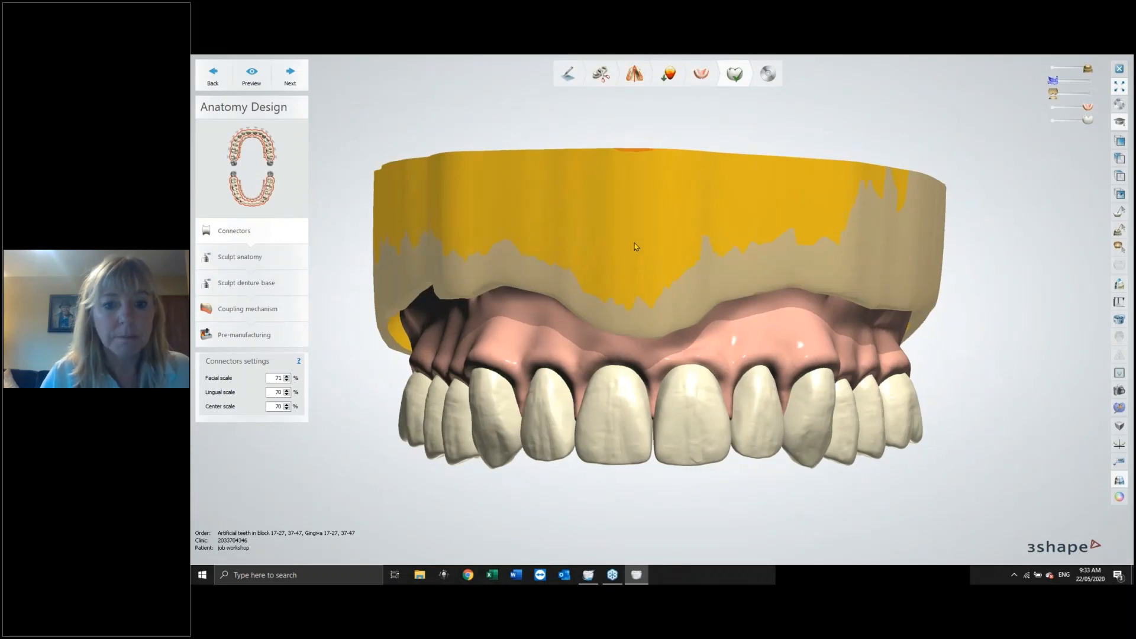
Hide the gingiva to view the teeth against the upper denture base.
{"action": "right_click_drag", "start_coordinate": [643, 244], "coordinate": [656, 156]}
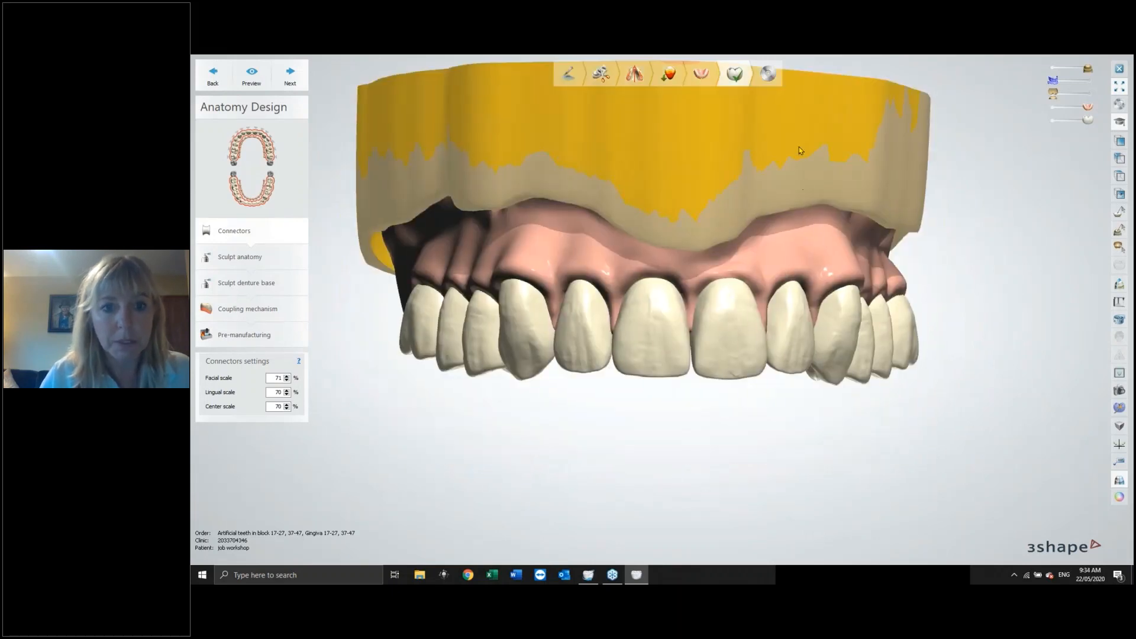
{"action": "right_click_drag", "start_coordinate": [800, 113], "coordinate": [790, 156]}
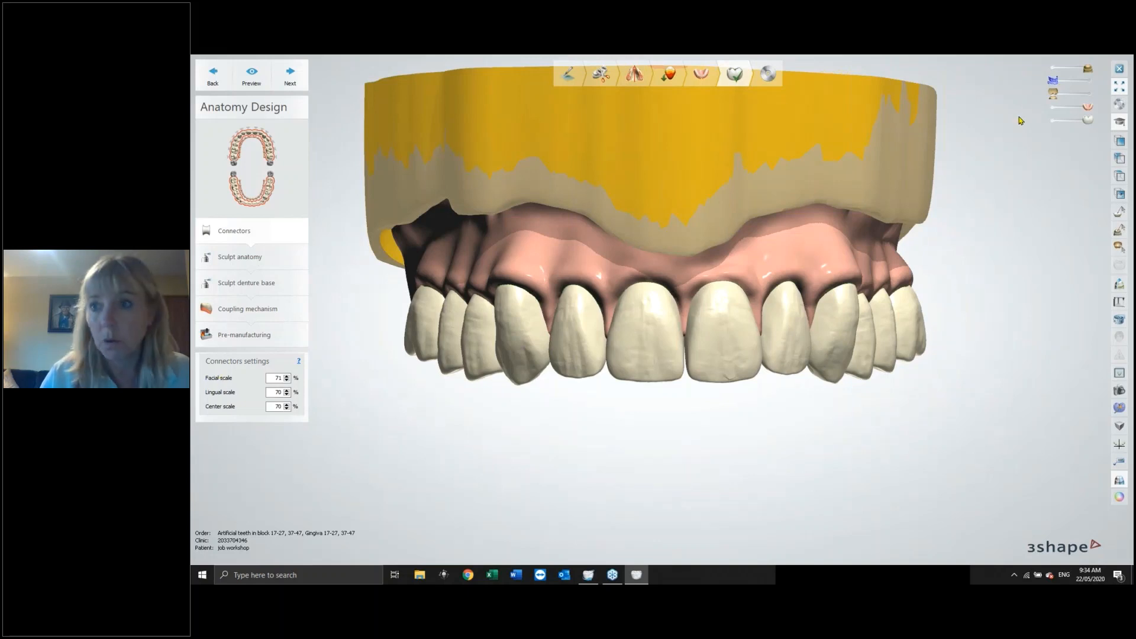
{"action": "left_click", "coordinate": [1058, 109]}
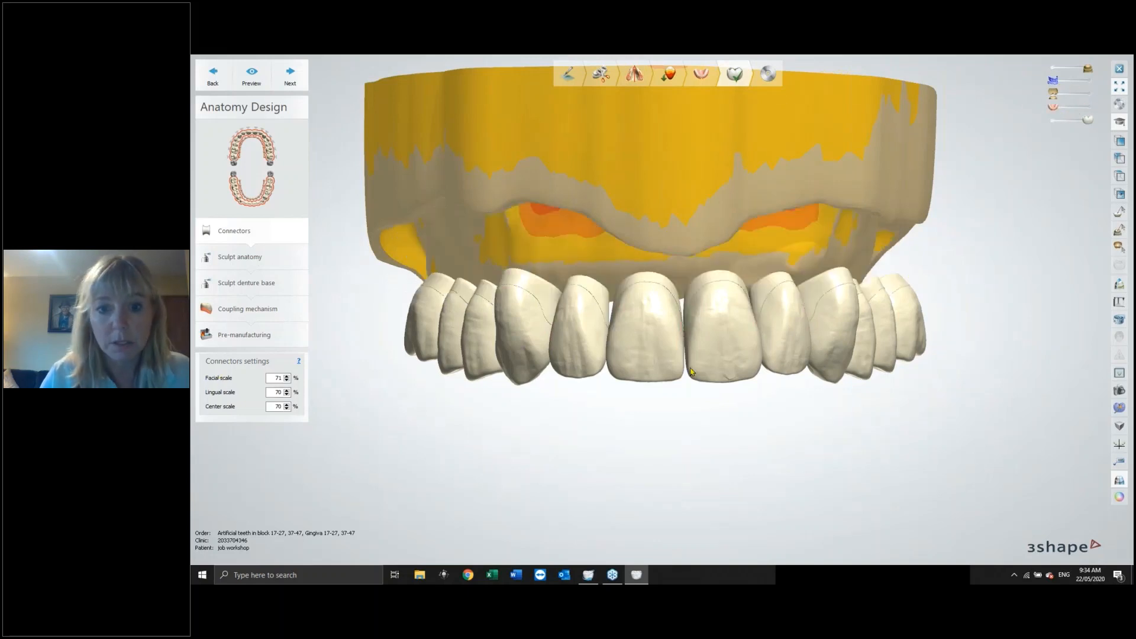
Try raising the facial connector scale to 72% and open then close the help documentation prompt.
{"action": "left_click", "coordinate": [274, 378]}
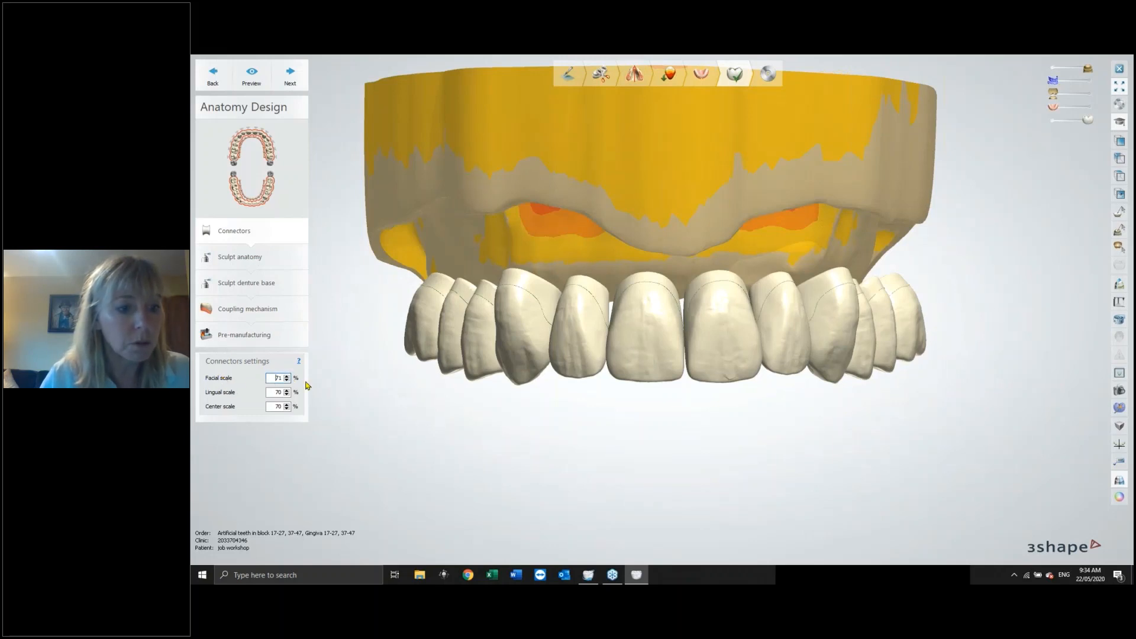
{"action": "left_click", "coordinate": [287, 376]}
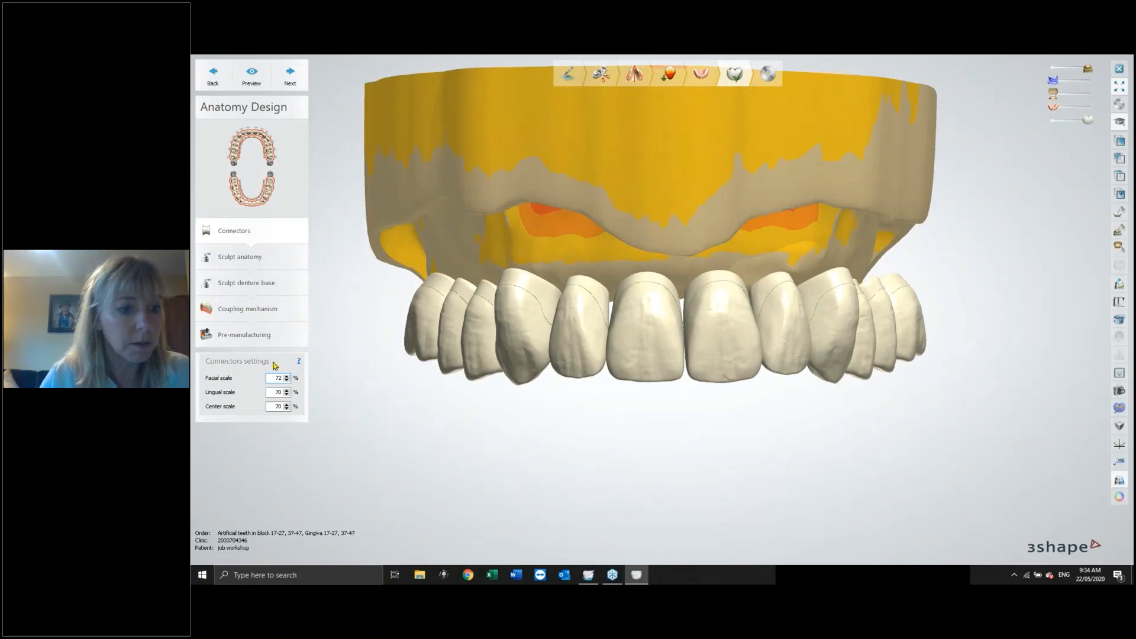
{"action": "left_click", "coordinate": [299, 361]}
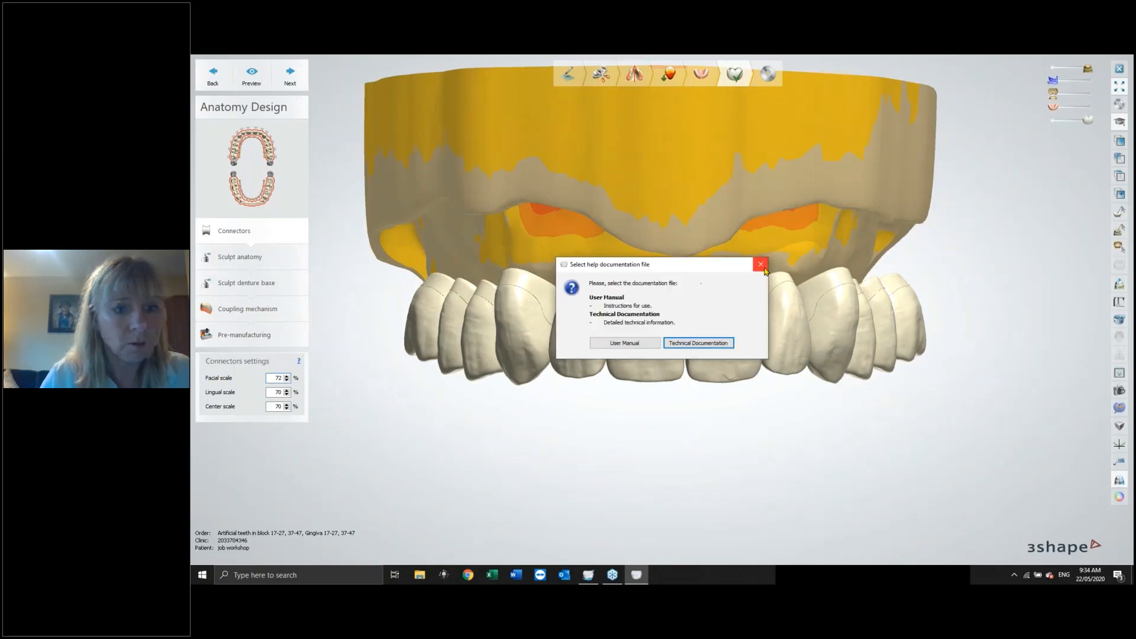
{"action": "left_click", "coordinate": [760, 266]}
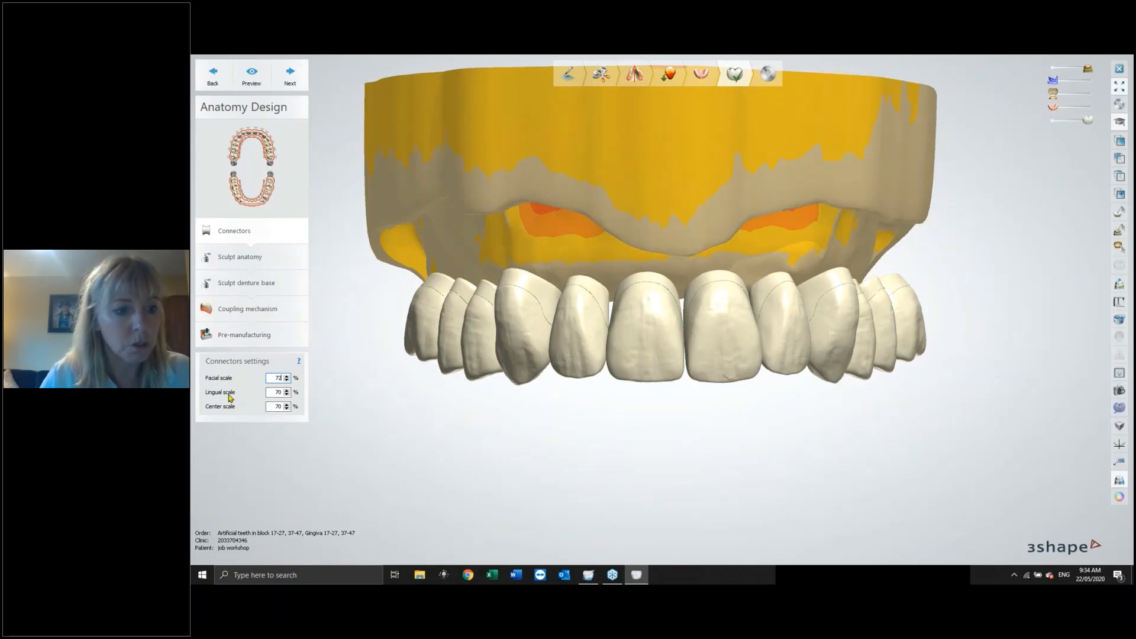
Set the facial connector scale to 70% and continue to Sculpt anatomy.
{"action": "right_click_drag", "start_coordinate": [238, 424], "coordinate": [370, 414]}
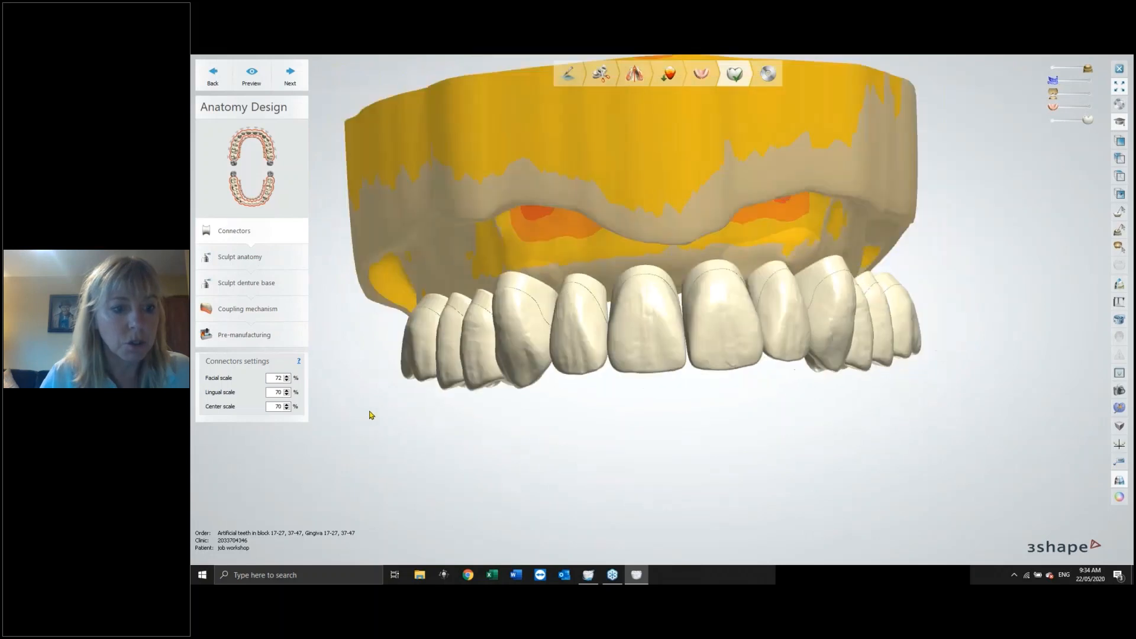
{"action": "left_click", "coordinate": [286, 382]}
{"action": "type", "text": "70"}
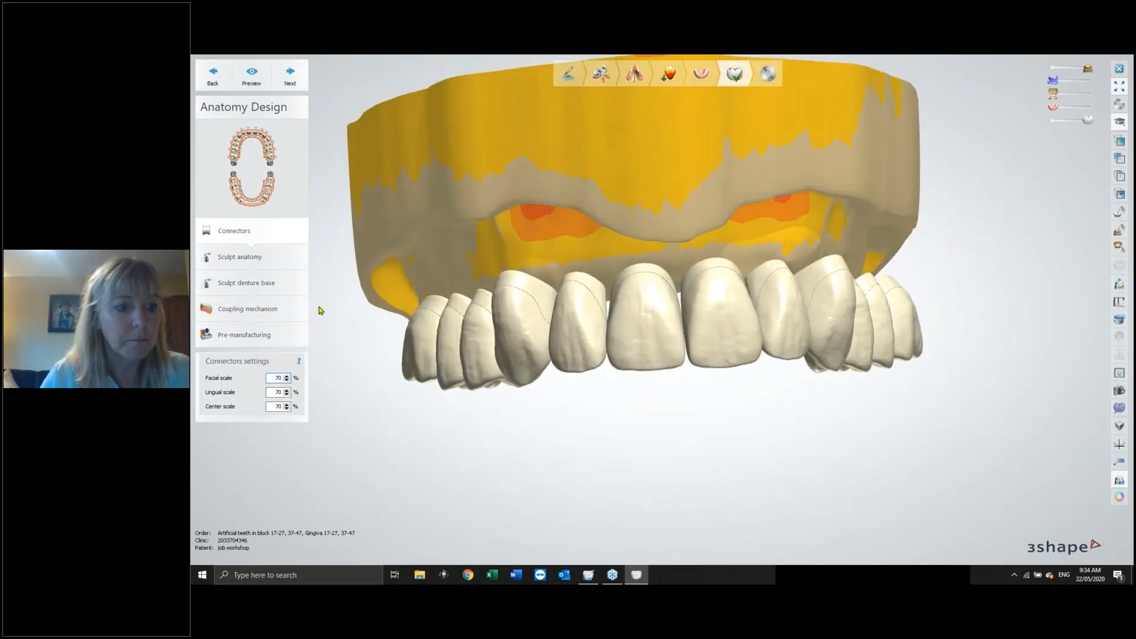
{"action": "left_click", "coordinate": [290, 76]}
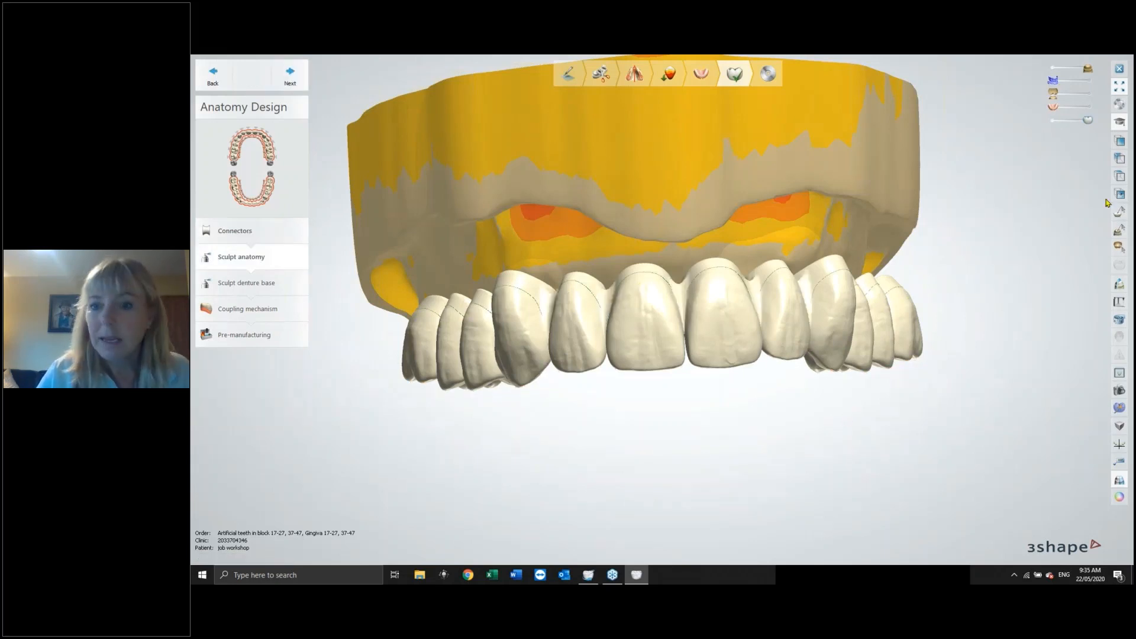
Hide and restore the denture base and gingiva to inspect the teeth for sculpting.
{"action": "right_click_drag", "start_coordinate": [957, 350], "coordinate": [959, 340]}
{"action": "left_click", "coordinate": [1054, 67]}
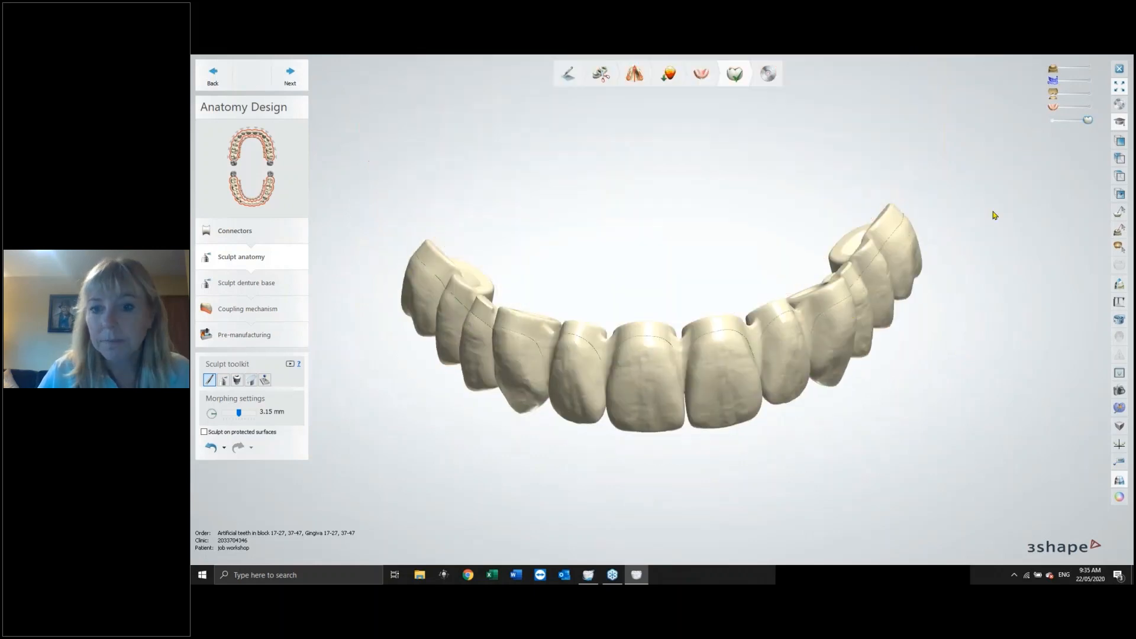
{"action": "right_click_drag", "start_coordinate": [977, 229], "coordinate": [1019, 166]}
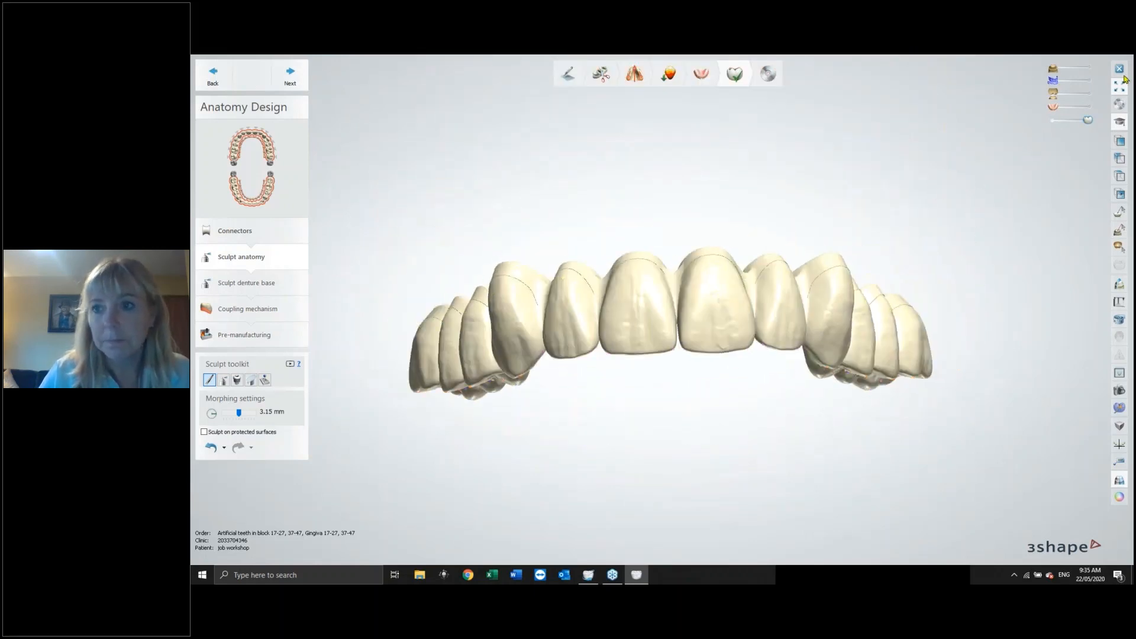
{"action": "left_click", "coordinate": [1088, 69]}
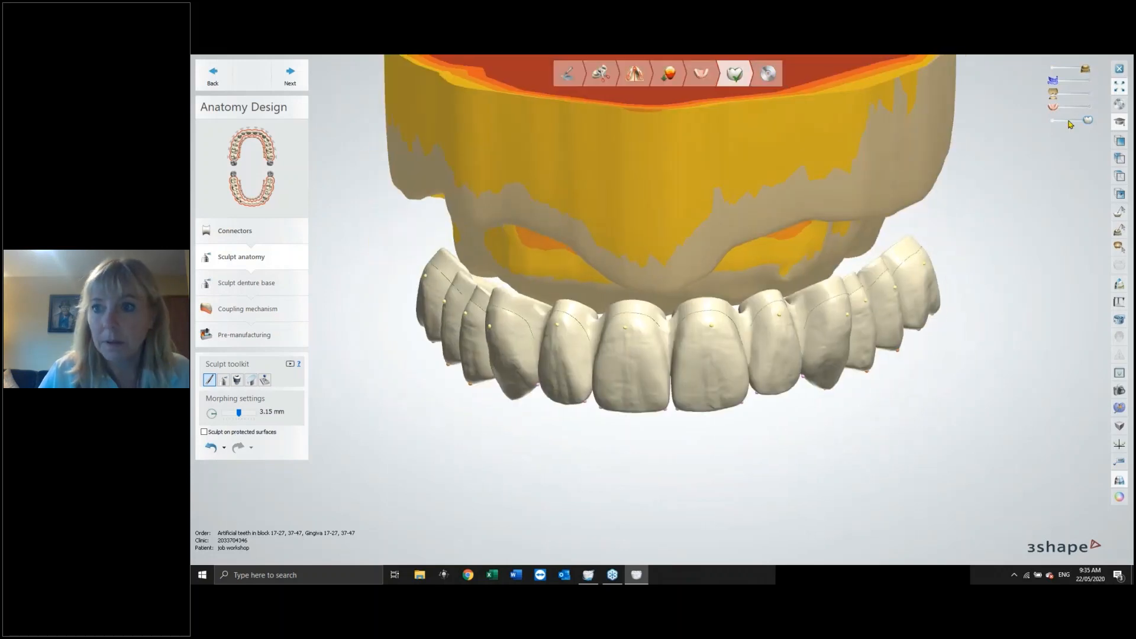
{"action": "left_click", "coordinate": [1087, 108]}
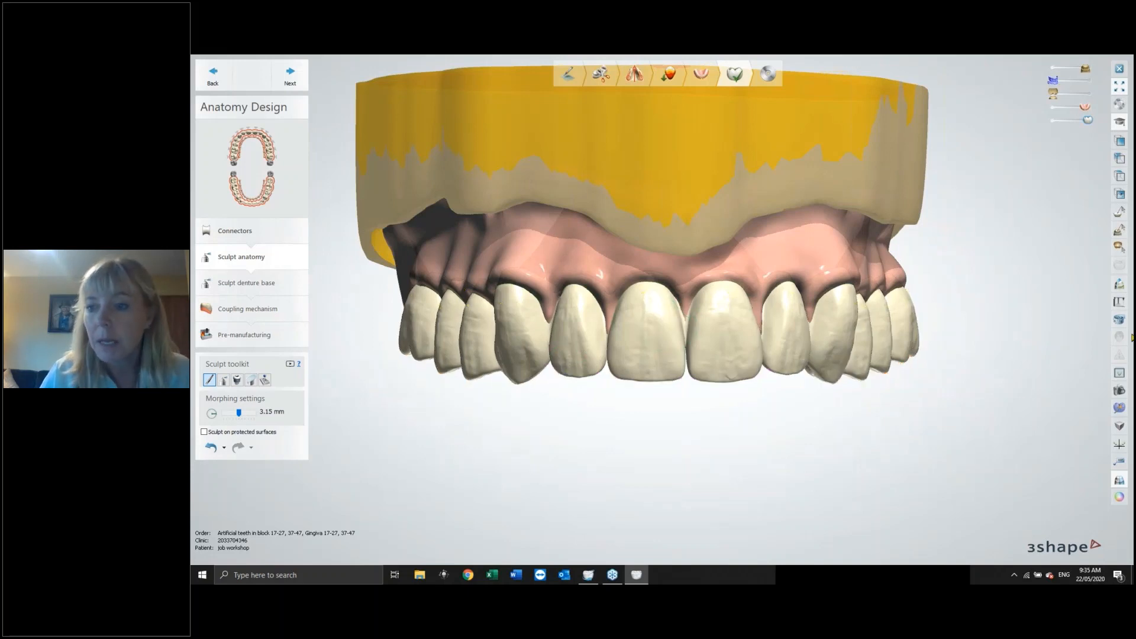
Open Virtual articulation in its movement settings and show the lower jaw model in the articulator.
{"action": "left_click", "coordinate": [1119, 302]}
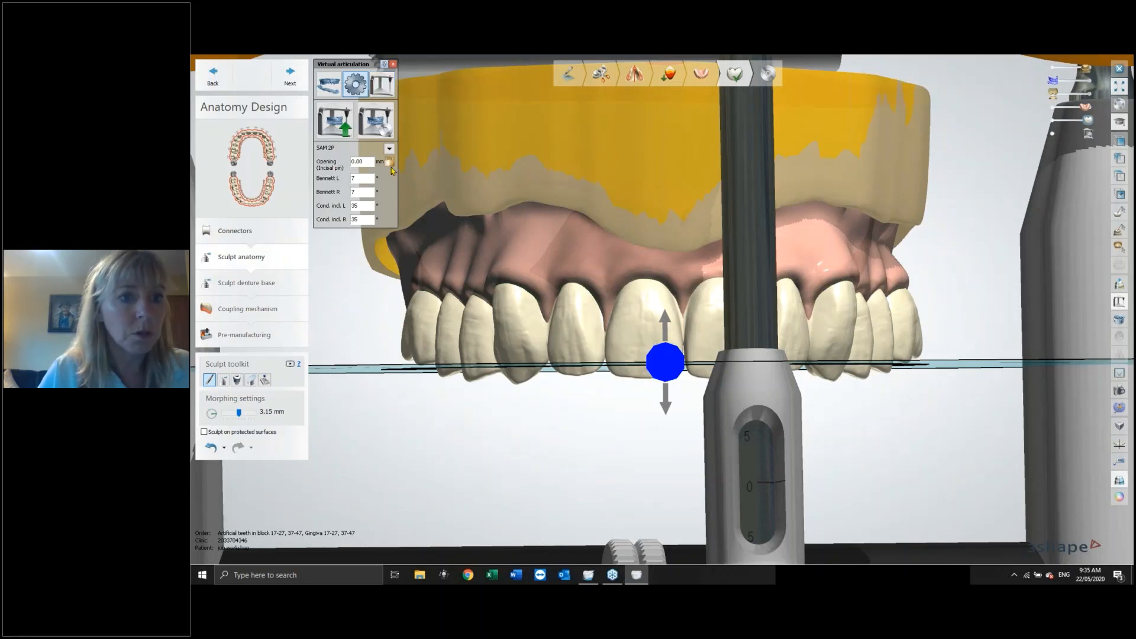
{"action": "left_click", "coordinate": [383, 86]}
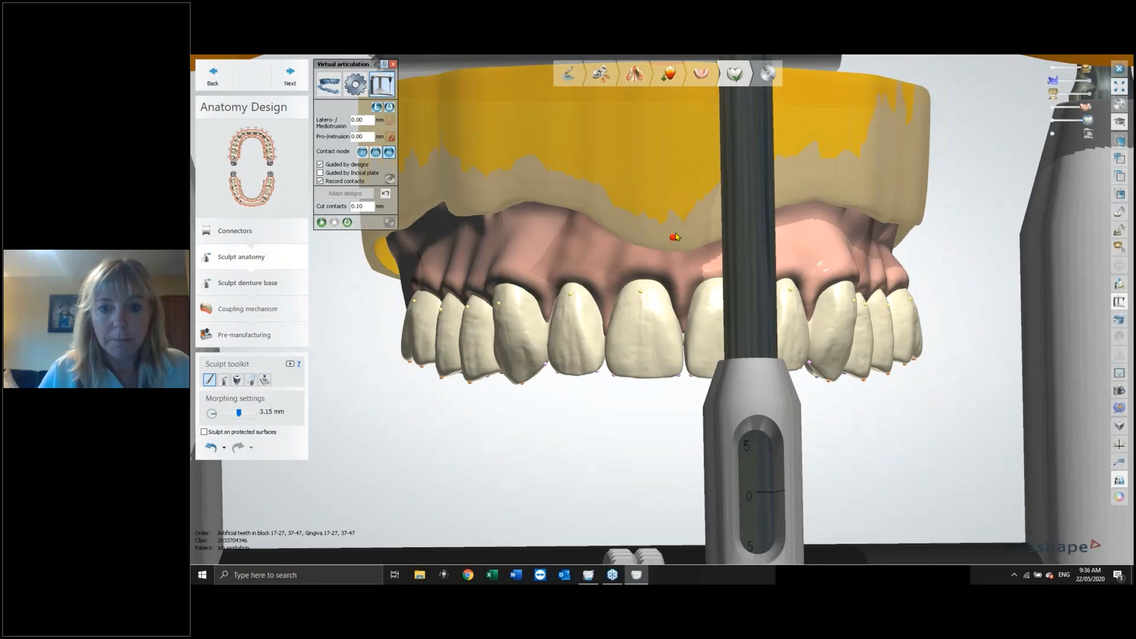
{"action": "scroll", "coordinate": [676, 237], "scroll_direction": "down", "scroll_amount": 5}
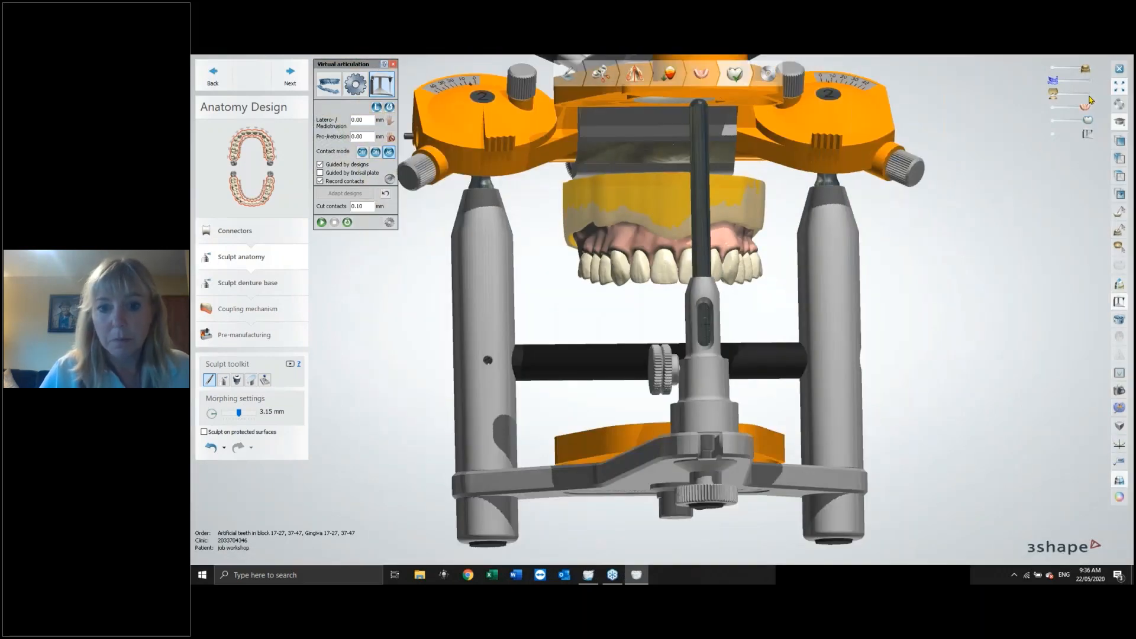
{"action": "left_click", "coordinate": [1087, 94]}
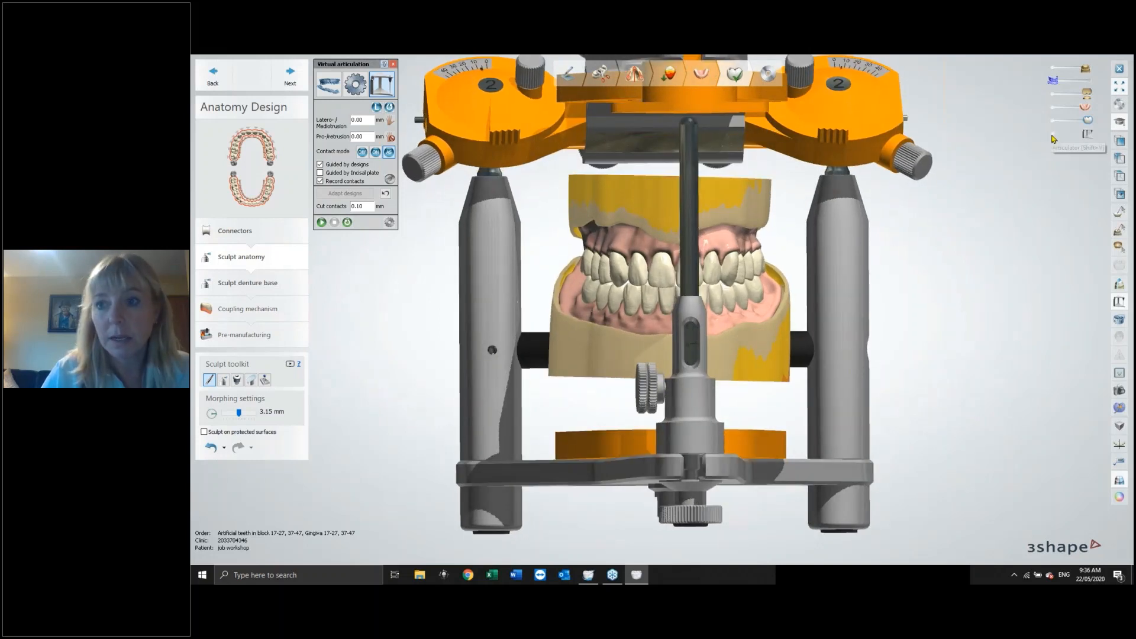
Switch which jaw moves during articulation and run the articulation movement.
{"action": "left_click", "coordinate": [1053, 137]}
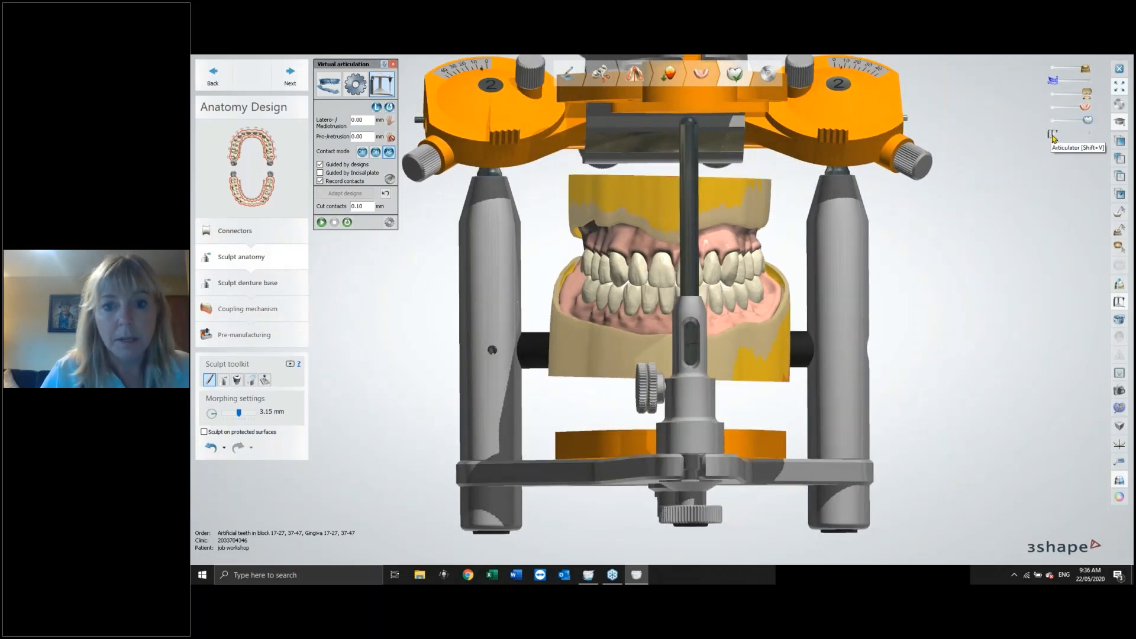
{"action": "left_click", "coordinate": [1089, 136]}
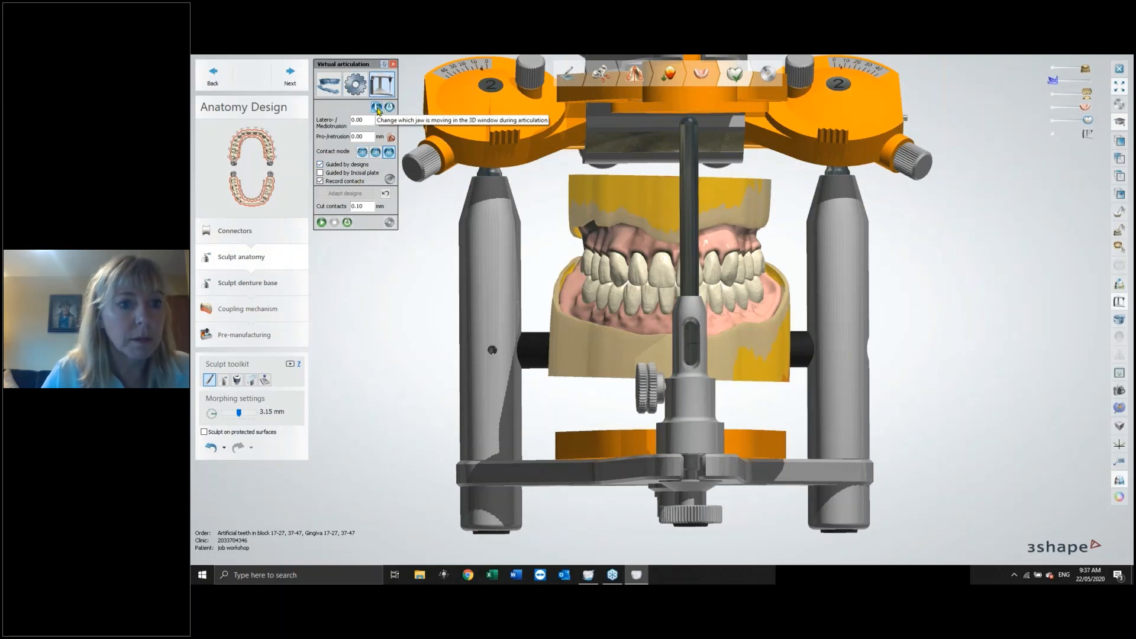
{"action": "left_click", "coordinate": [377, 108]}
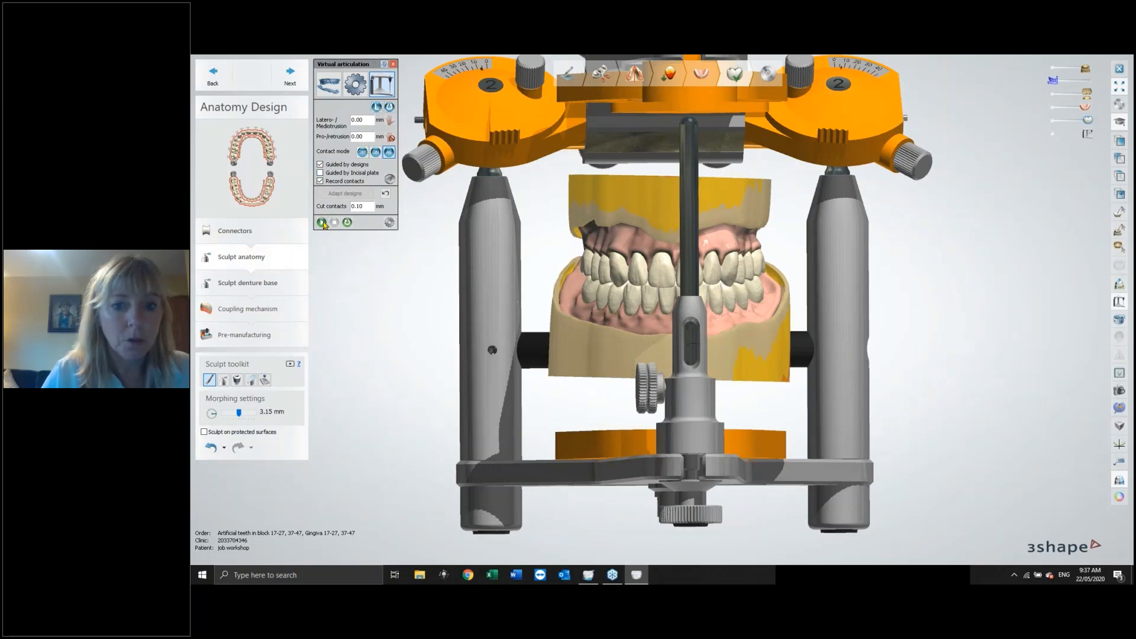
{"action": "left_click", "coordinate": [322, 223]}
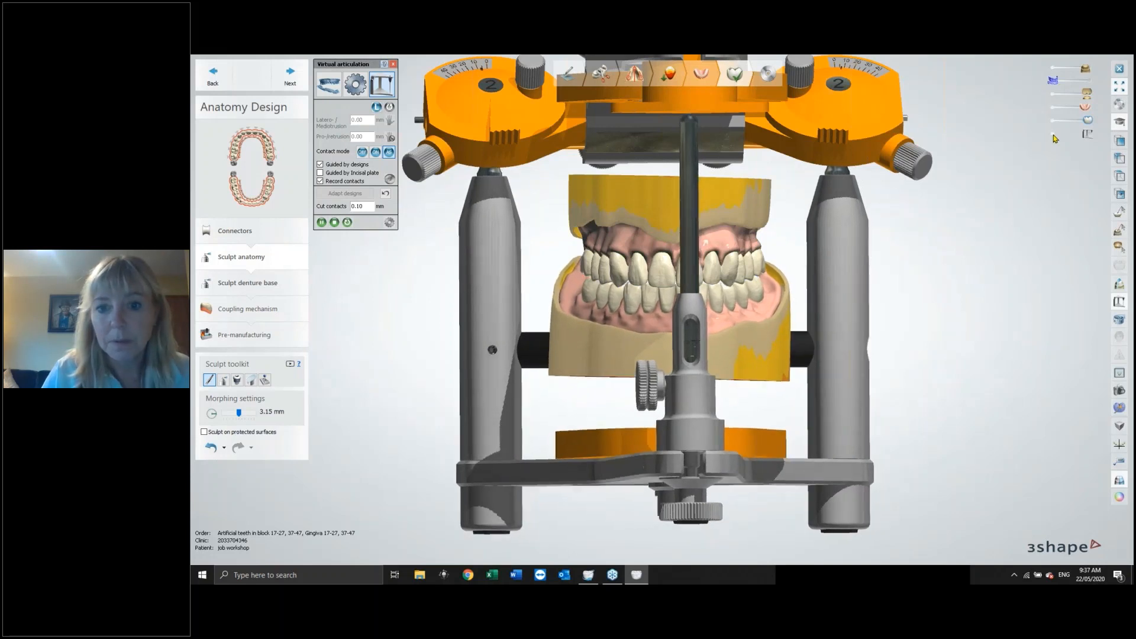
Hide the articulator and lower model and inspect the upper teeth's occlusal contacts from below.
{"action": "left_click", "coordinate": [1054, 135]}
{"action": "right_click_drag", "start_coordinate": [856, 278], "coordinate": [854, 228]}
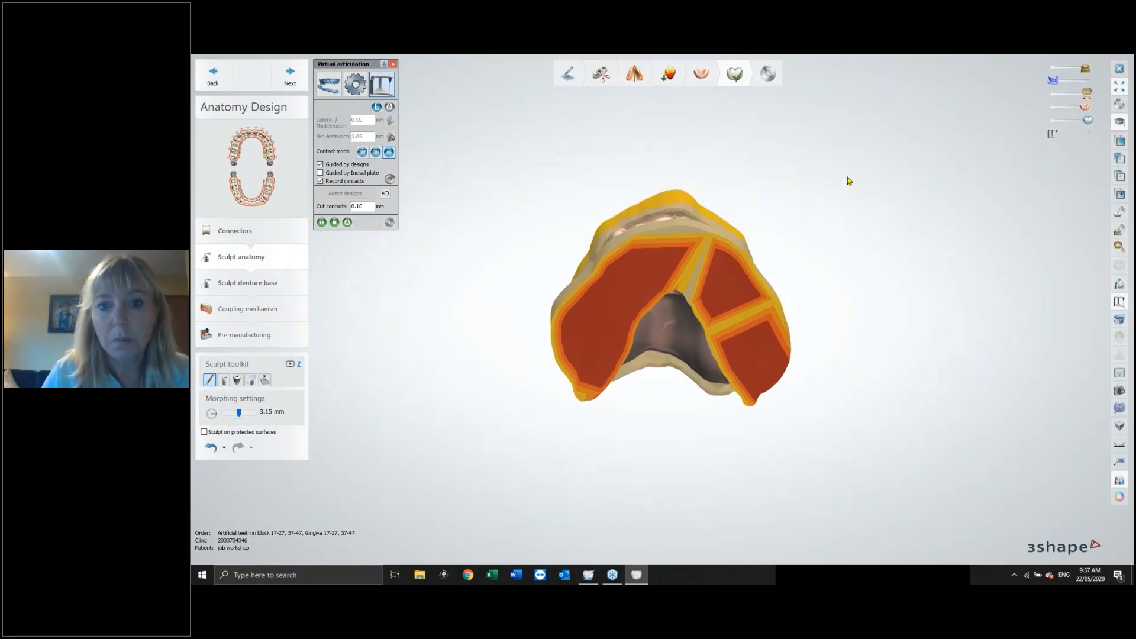
{"action": "left_click", "coordinate": [1087, 93]}
{"action": "right_click_drag", "start_coordinate": [793, 216], "coordinate": [787, 188]}
{"action": "right_click_drag", "start_coordinate": [826, 300], "coordinate": [833, 300]}
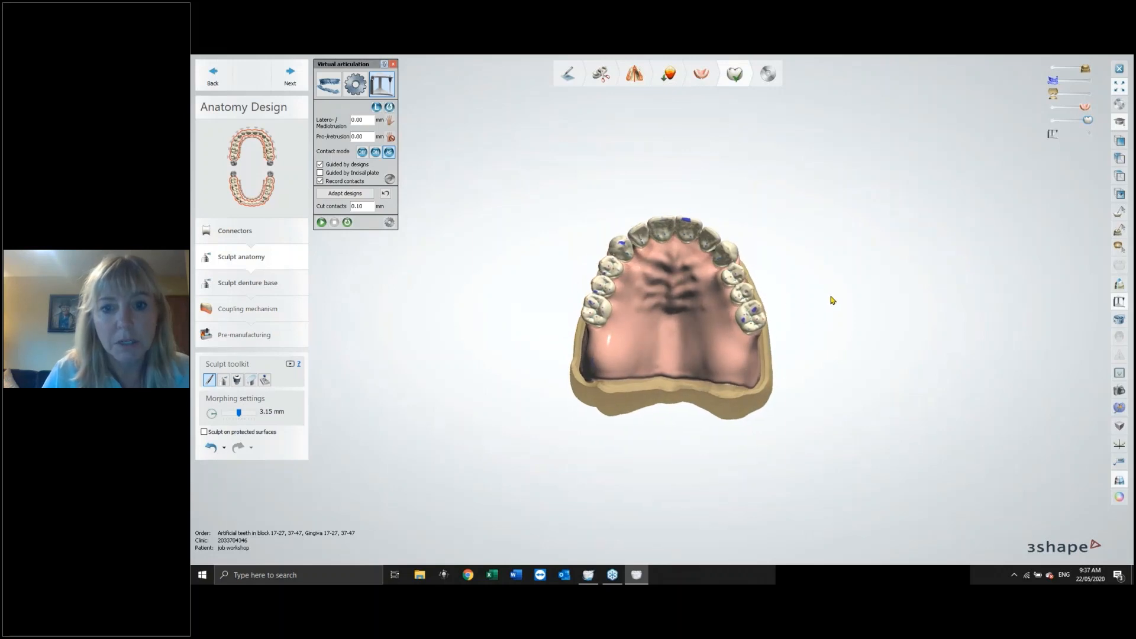
{"action": "scroll", "coordinate": [704, 264], "scroll_direction": "up", "scroll_amount": 3}
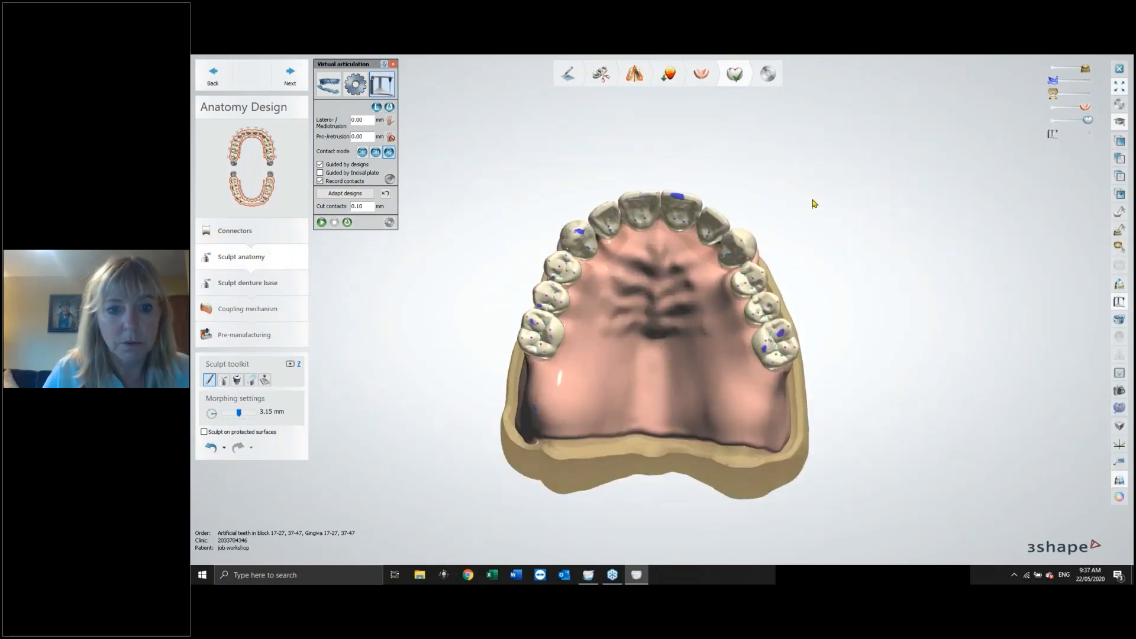
{"action": "mouse_move", "coordinate": [815, 203]}
{"action": "right_mouse_down"}
{"action": "mouse_move", "coordinate": [827, 234]}
{"action": "mouse_move", "coordinate": [842, 205]}
{"action": "mouse_move", "coordinate": [824, 219]}
{"action": "mouse_move", "coordinate": [817, 193]}
{"action": "right_mouse_up"}
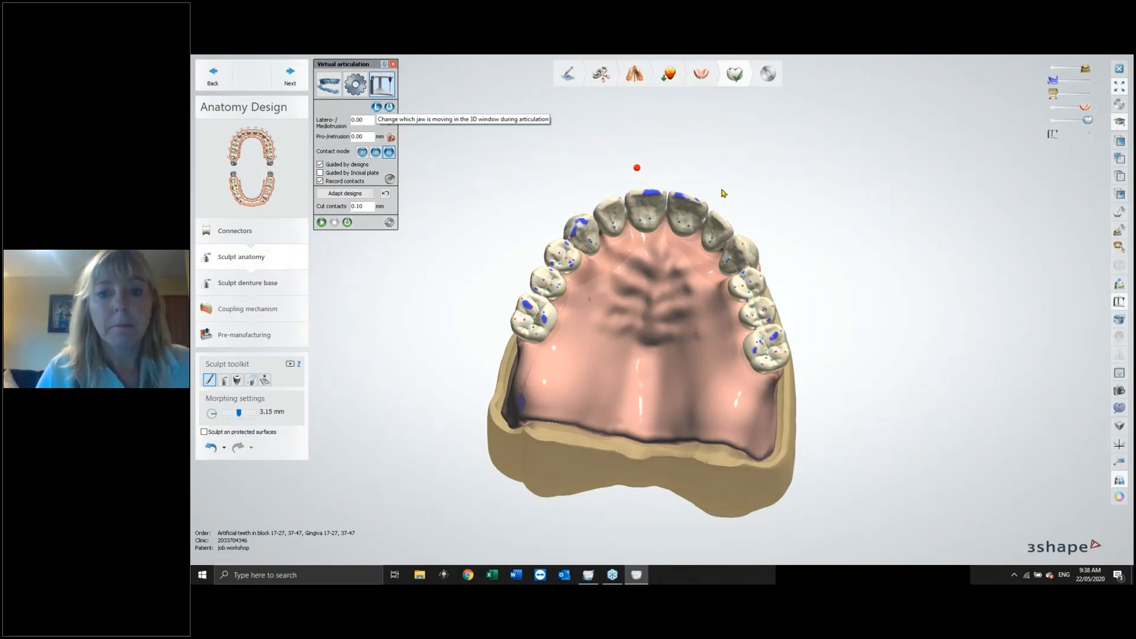
{"action": "right_click_drag", "start_coordinate": [875, 164], "coordinate": [877, 270]}
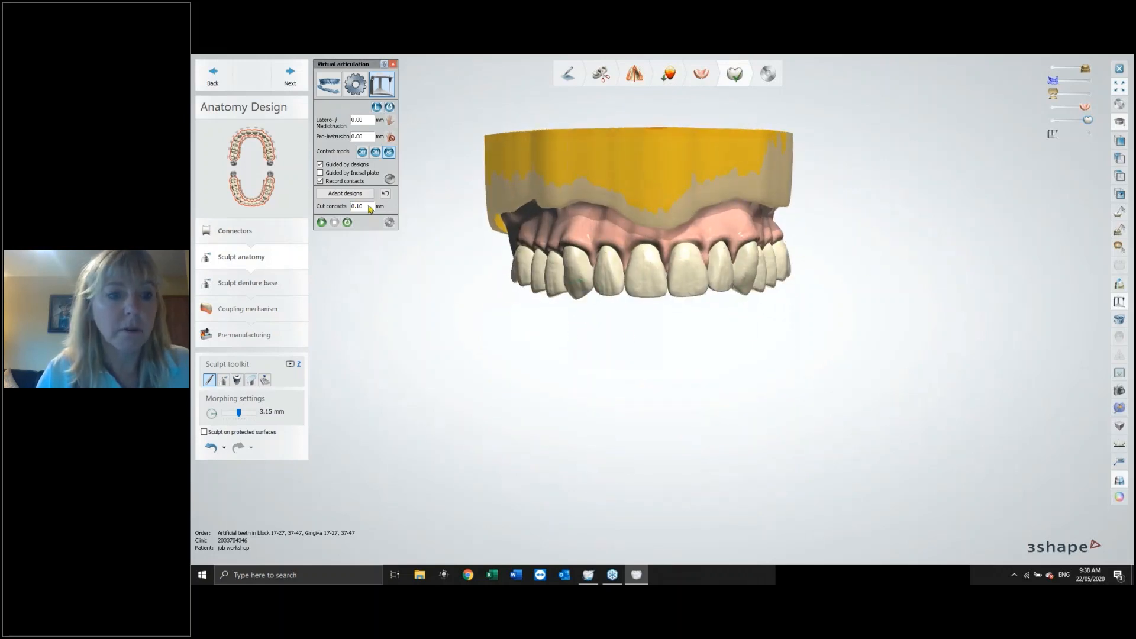
Adapt the designs to the recorded contacts, close Virtual articulation and show the lower model again.
{"action": "left_click", "coordinate": [345, 194]}
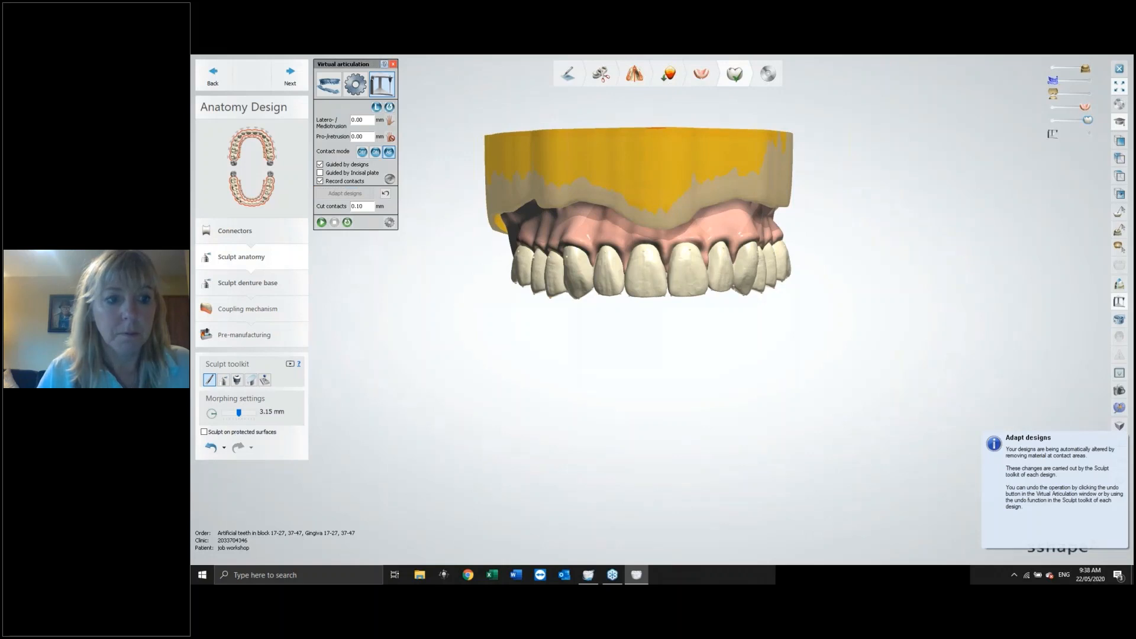
{"action": "left_click", "coordinate": [393, 64]}
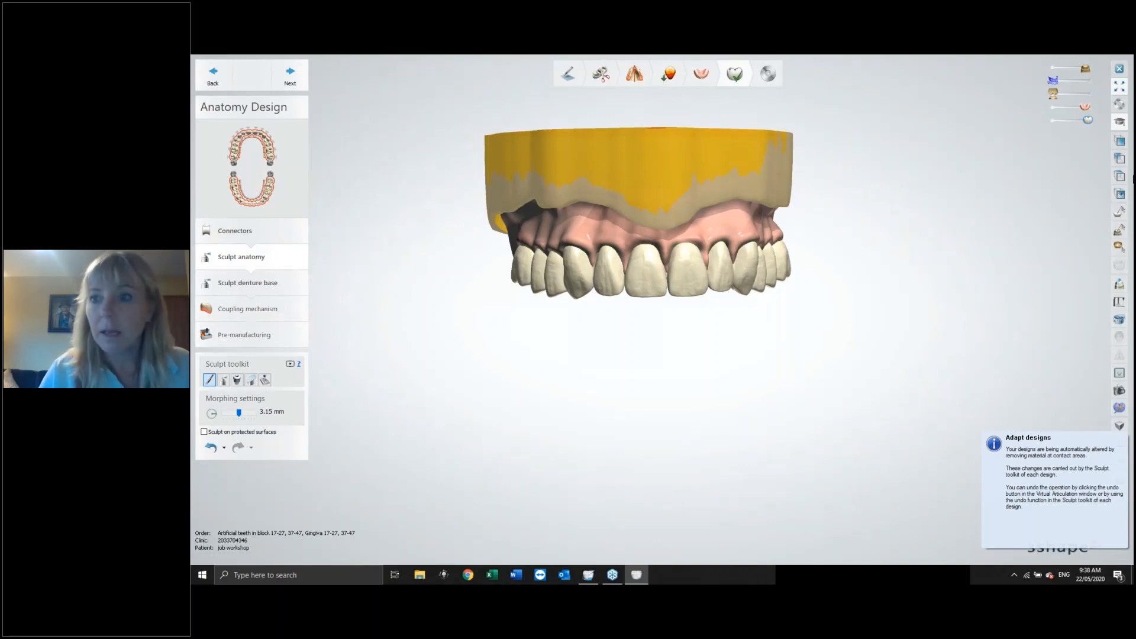
{"action": "left_click", "coordinate": [1085, 96]}
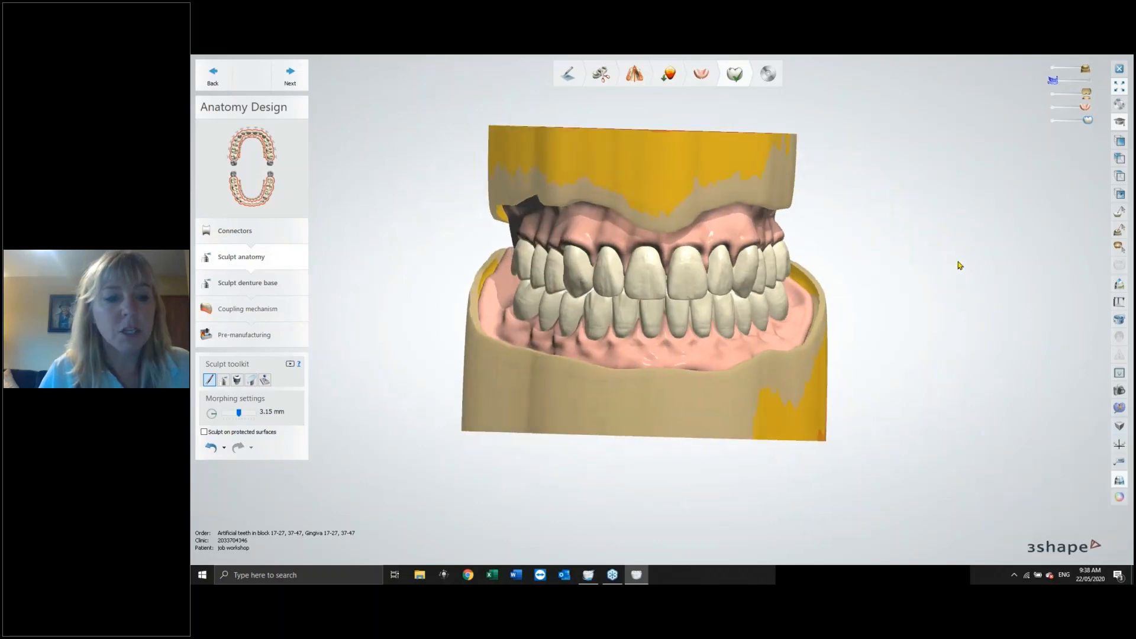
Continue to Sculpt denture base, hide the upper model, and set the wax knife to Add with 3.20 mm size.
{"action": "left_click", "coordinate": [288, 72]}
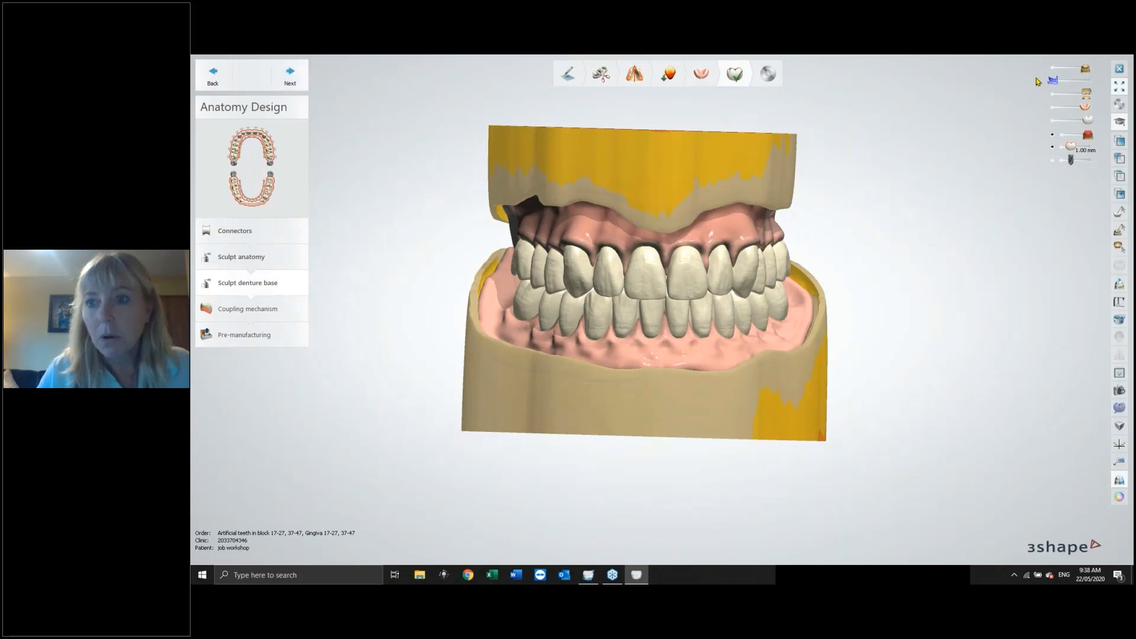
{"action": "left_click", "coordinate": [1052, 70]}
{"action": "right_click_drag", "start_coordinate": [888, 297], "coordinate": [867, 253]}
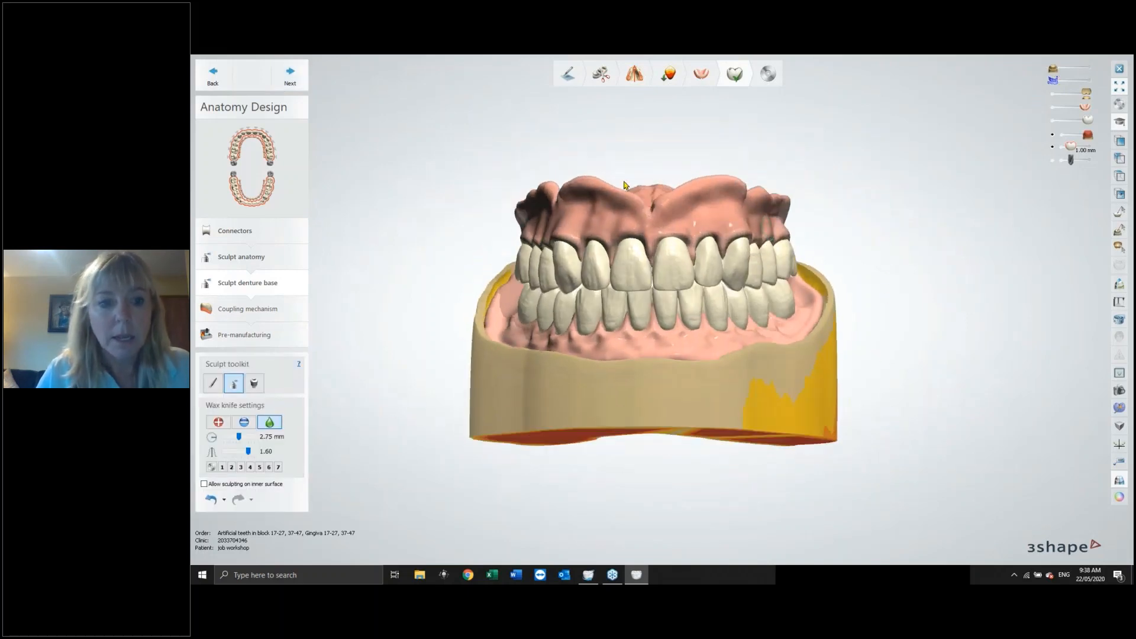
{"action": "right_click_drag", "start_coordinate": [754, 226], "coordinate": [775, 246]}
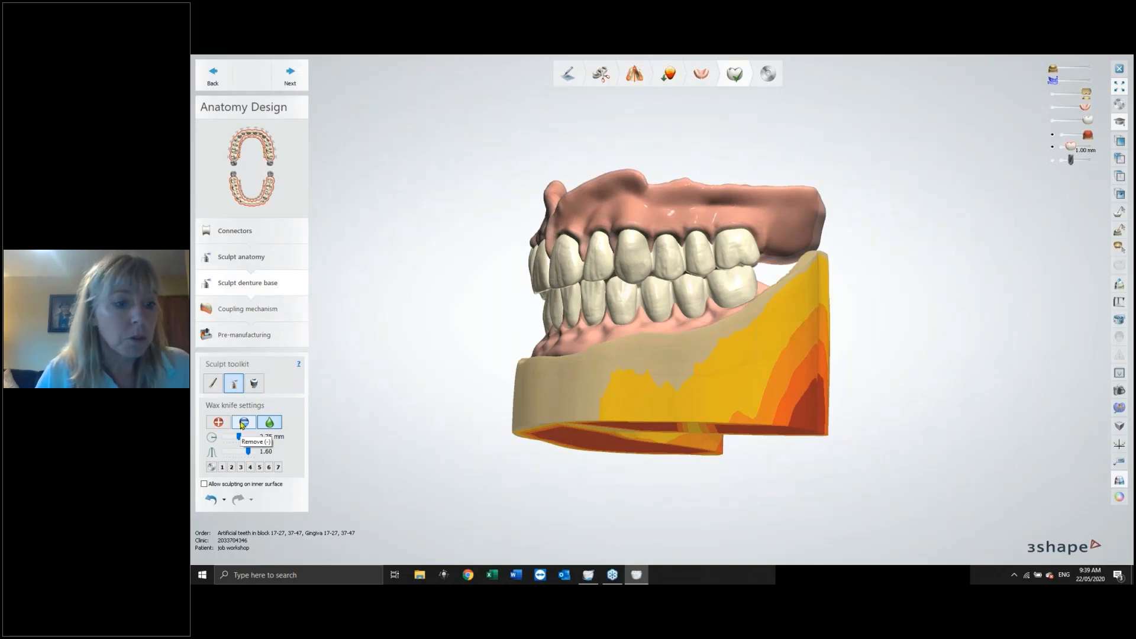
{"action": "left_click", "coordinate": [216, 423]}
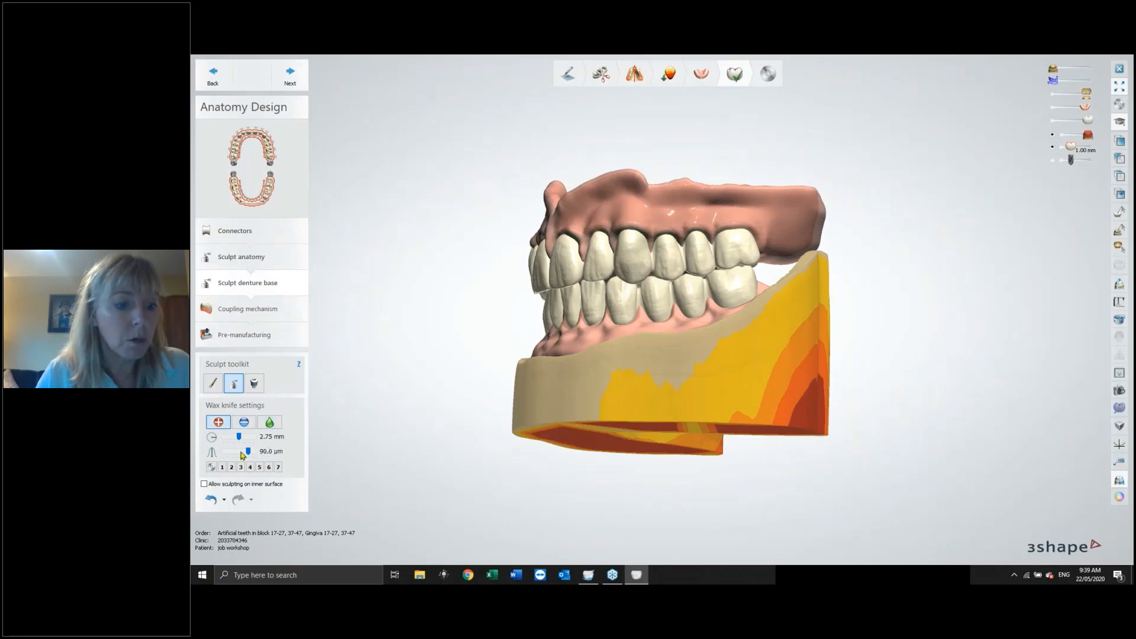
{"action": "left_click_drag", "start_coordinate": [241, 437], "coordinate": [242, 437]}
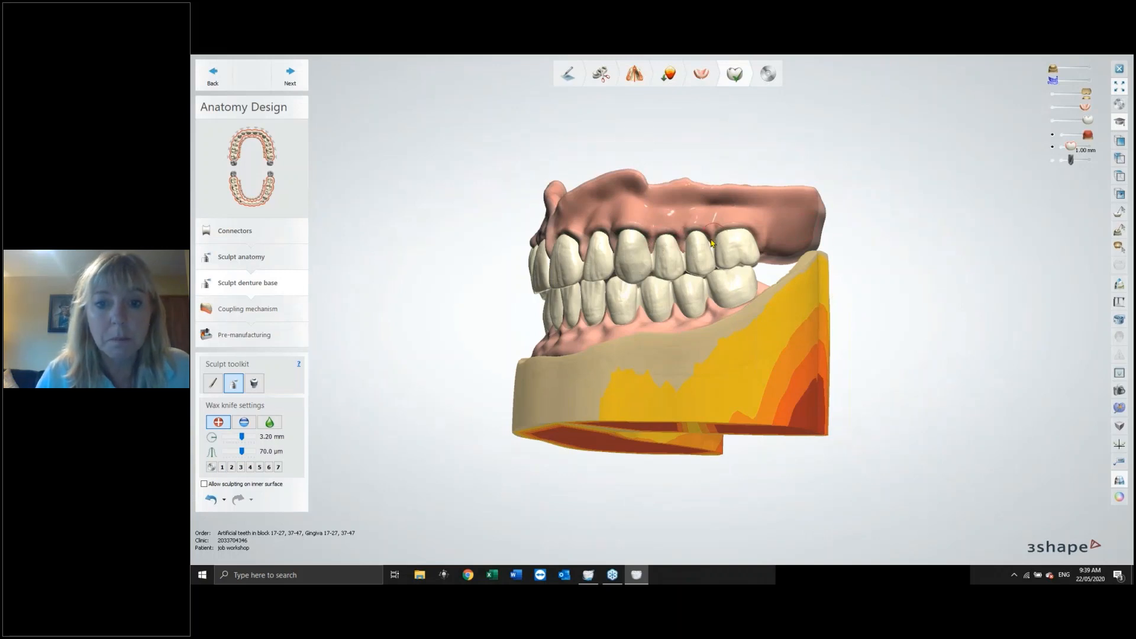
Hide the lower denture base and orbit to view the upper denture from its palatal side.
{"action": "right_click_drag", "start_coordinate": [711, 244], "coordinate": [695, 241]}
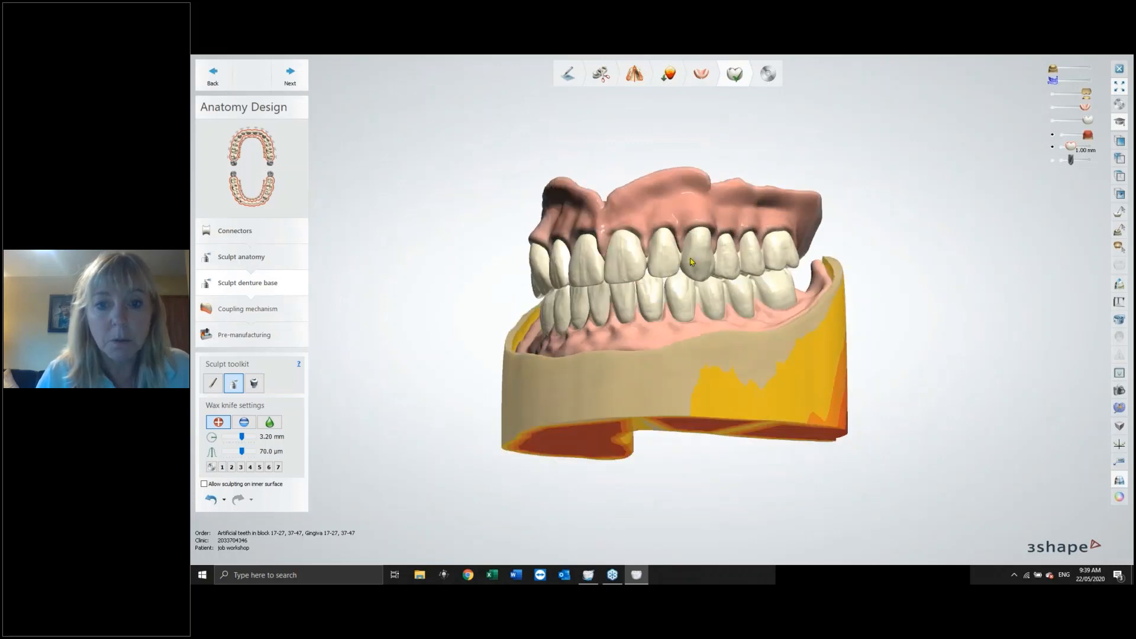
{"action": "right_click_drag", "start_coordinate": [685, 251], "coordinate": [689, 226]}
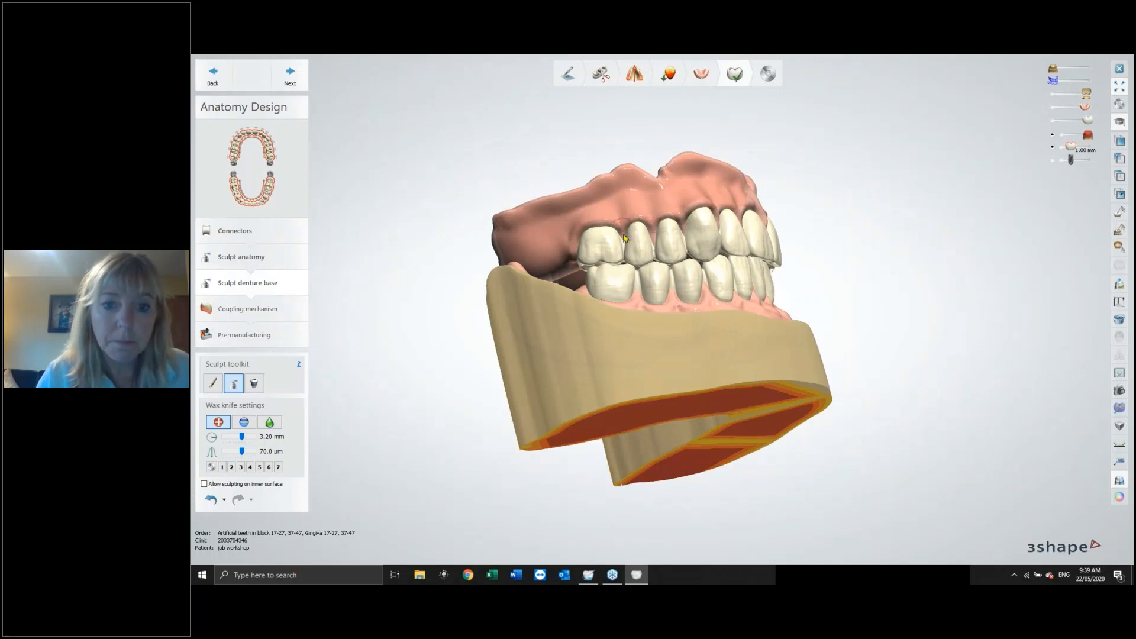
{"action": "right_click_drag", "start_coordinate": [730, 316], "coordinate": [636, 330]}
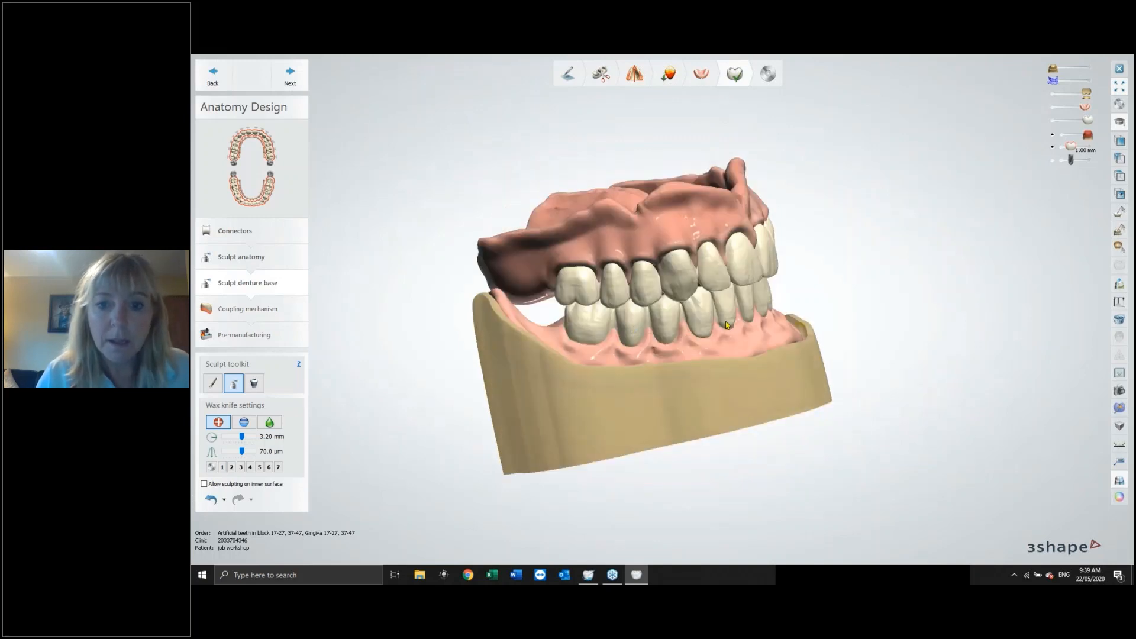
{"action": "left_click", "coordinate": [1056, 96]}
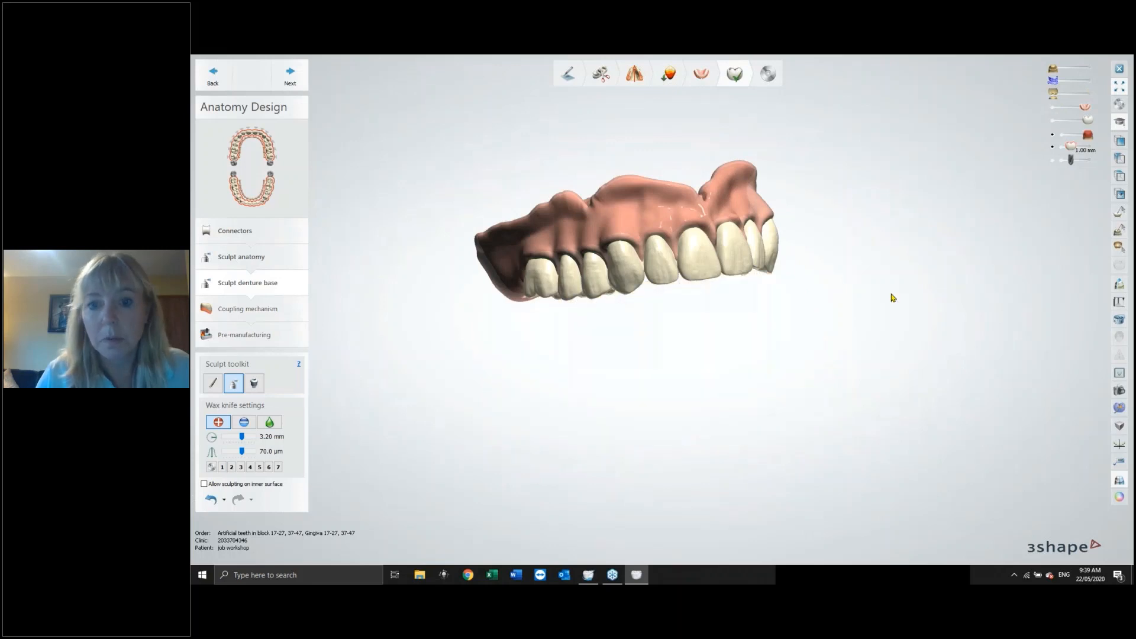
{"action": "right_click_drag", "start_coordinate": [890, 297], "coordinate": [847, 170]}
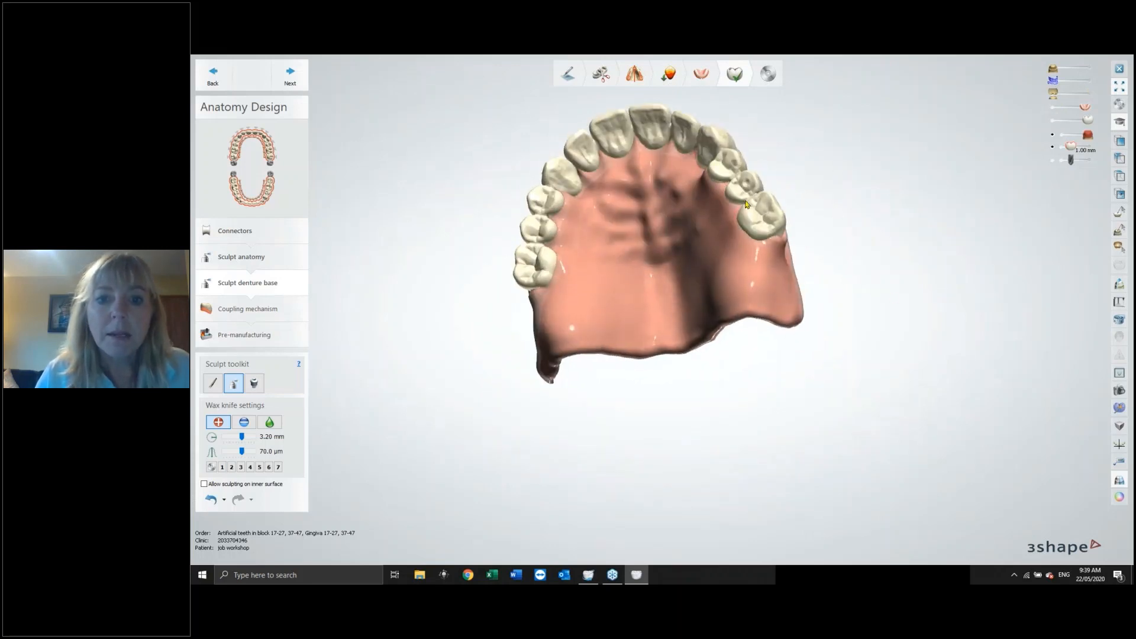
{"action": "right_click_drag", "start_coordinate": [746, 201], "coordinate": [764, 194]}
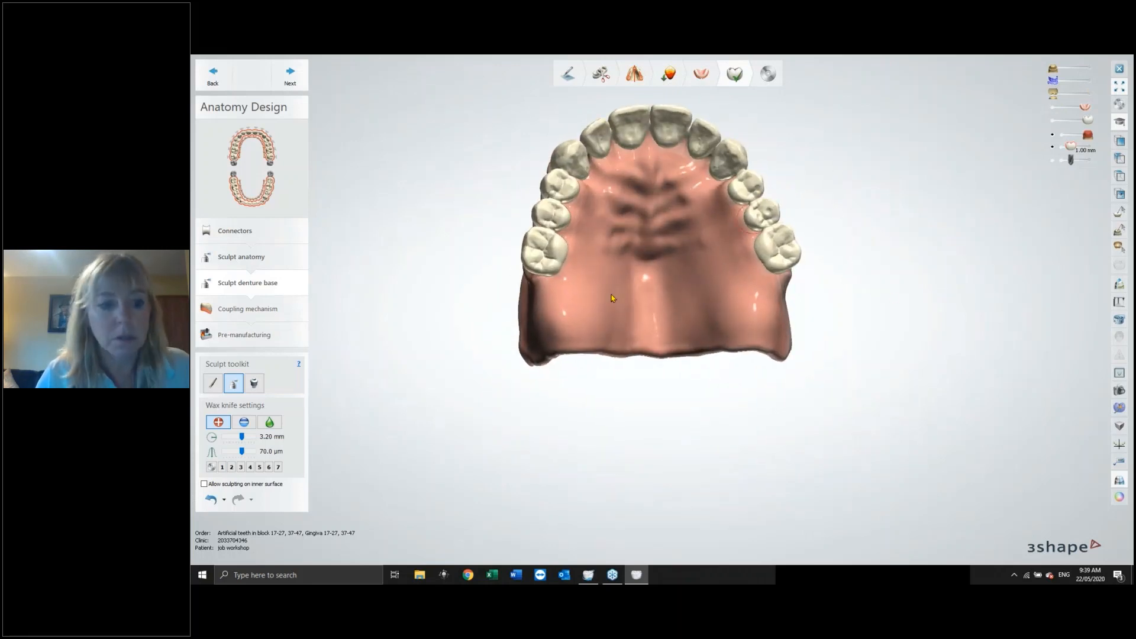
Switch the wax knife to Smooth at 4.55 mm size and 2.00 strength and smooth the palatal rugae.
{"action": "left_click", "coordinate": [270, 421]}
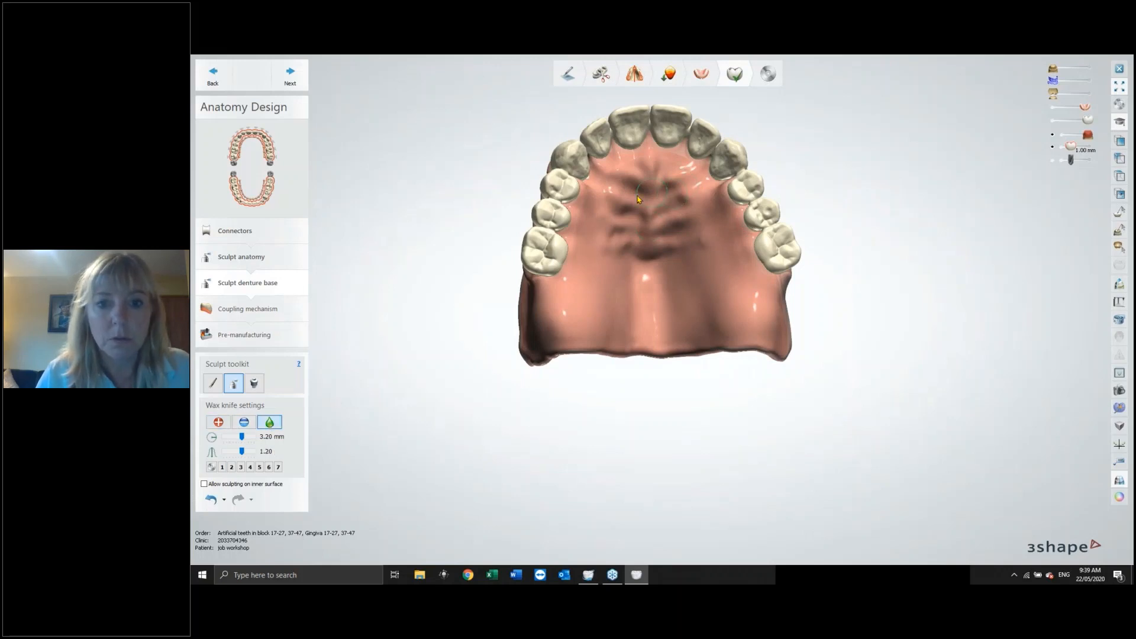
{"action": "left_click_drag", "start_coordinate": [241, 436], "coordinate": [254, 451]}
{"action": "mouse_move", "coordinate": [647, 181]}
{"action": "left_mouse_down"}
{"action": "mouse_move", "coordinate": [690, 193]}
{"action": "mouse_move", "coordinate": [695, 213]}
{"action": "mouse_move", "coordinate": [675, 236]}
{"action": "mouse_move", "coordinate": [658, 243]}
{"action": "mouse_move", "coordinate": [613, 208]}
{"action": "left_mouse_up"}
{"action": "mouse_move", "coordinate": [637, 252]}
{"action": "left_mouse_down"}
{"action": "mouse_move", "coordinate": [630, 235]}
{"action": "mouse_move", "coordinate": [675, 253]}
{"action": "mouse_move", "coordinate": [626, 250]}
{"action": "left_mouse_up"}
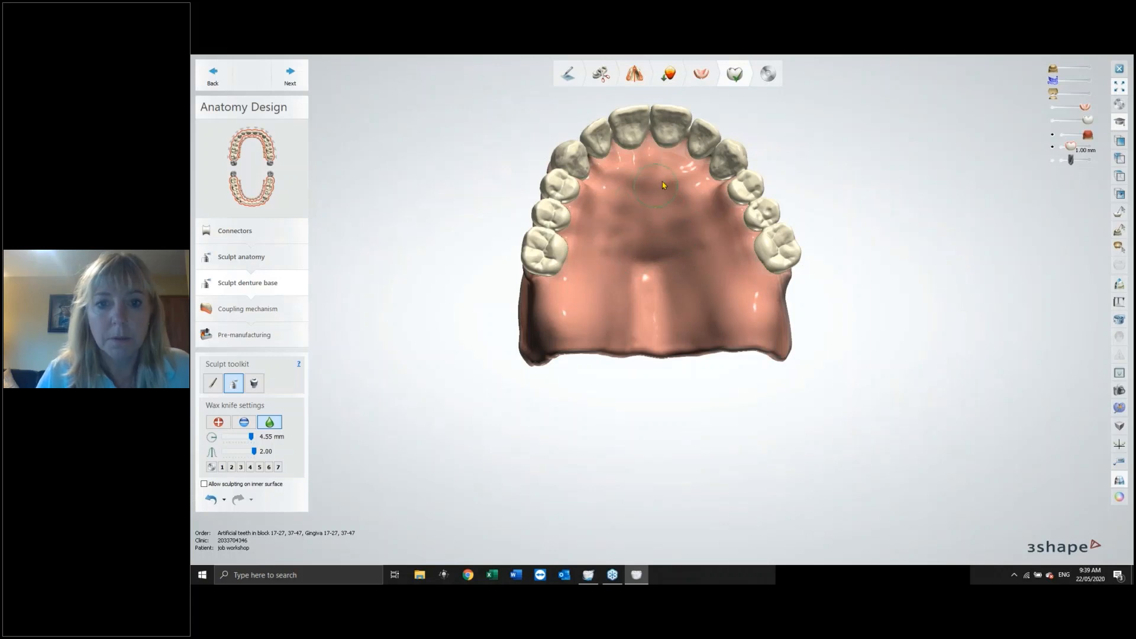
Show the upper model and make the full denture translucent to inspect its fitting surface.
{"action": "left_click", "coordinate": [1088, 68]}
{"action": "right_click_drag", "start_coordinate": [889, 159], "coordinate": [937, 142]}
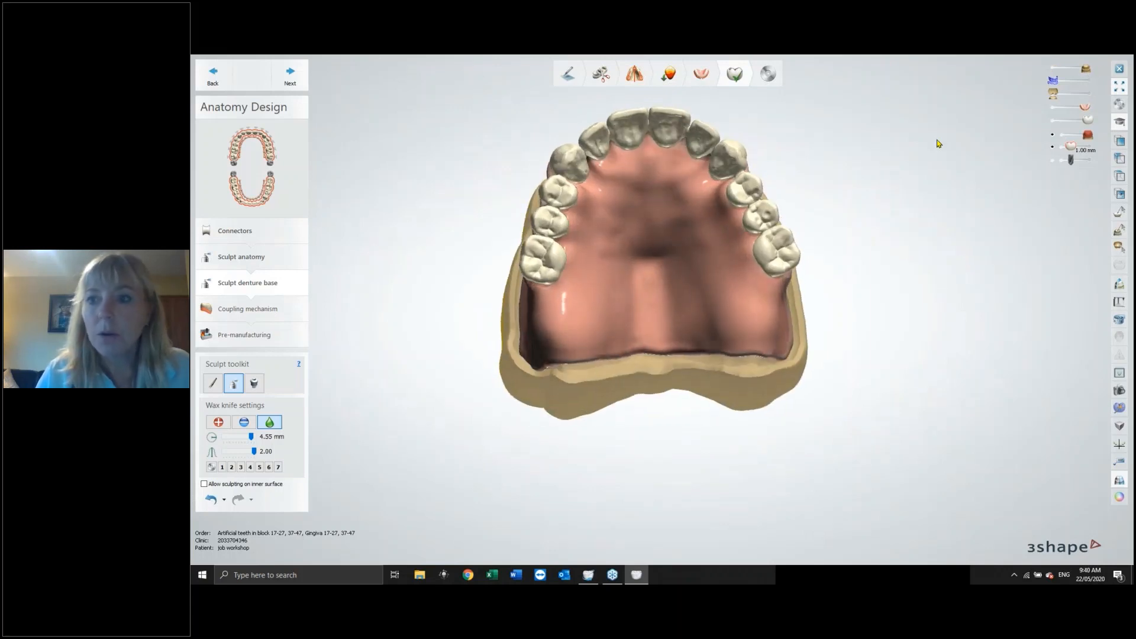
{"action": "left_click_drag", "start_coordinate": [1085, 108], "coordinate": [1068, 110]}
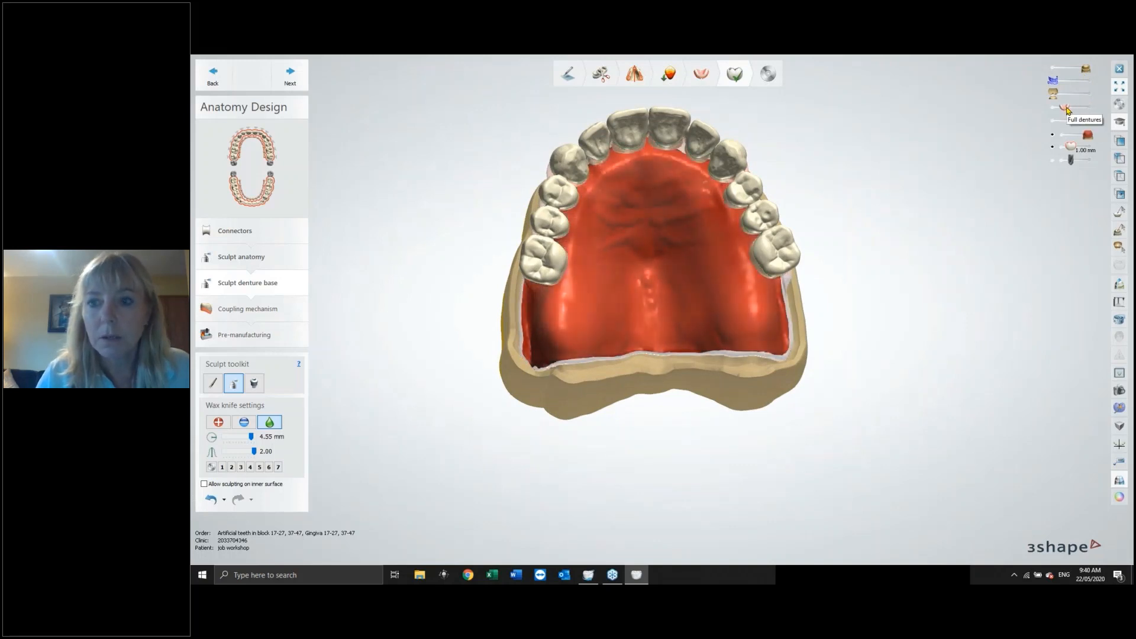
{"action": "scroll", "coordinate": [917, 210], "scroll_direction": "up", "scroll_amount": 4}
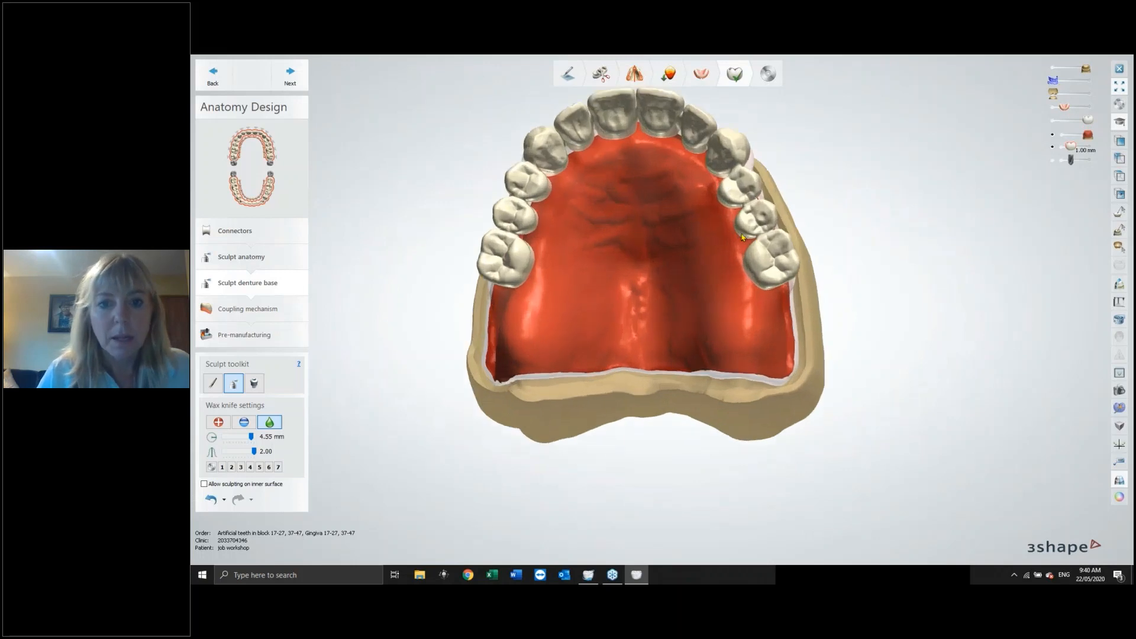
{"action": "scroll", "coordinate": [871, 232], "scroll_direction": "up", "scroll_amount": 2}
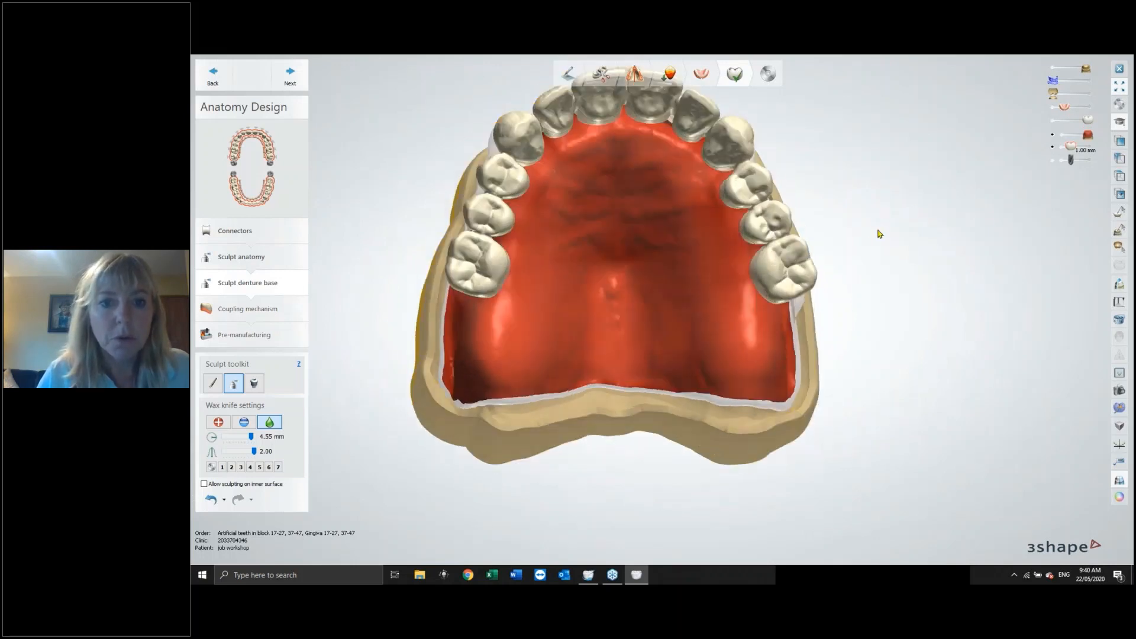
Set the wax knife to Add with 3.65 mm size and 90.0 µm strength.
{"action": "left_click", "coordinate": [218, 422]}
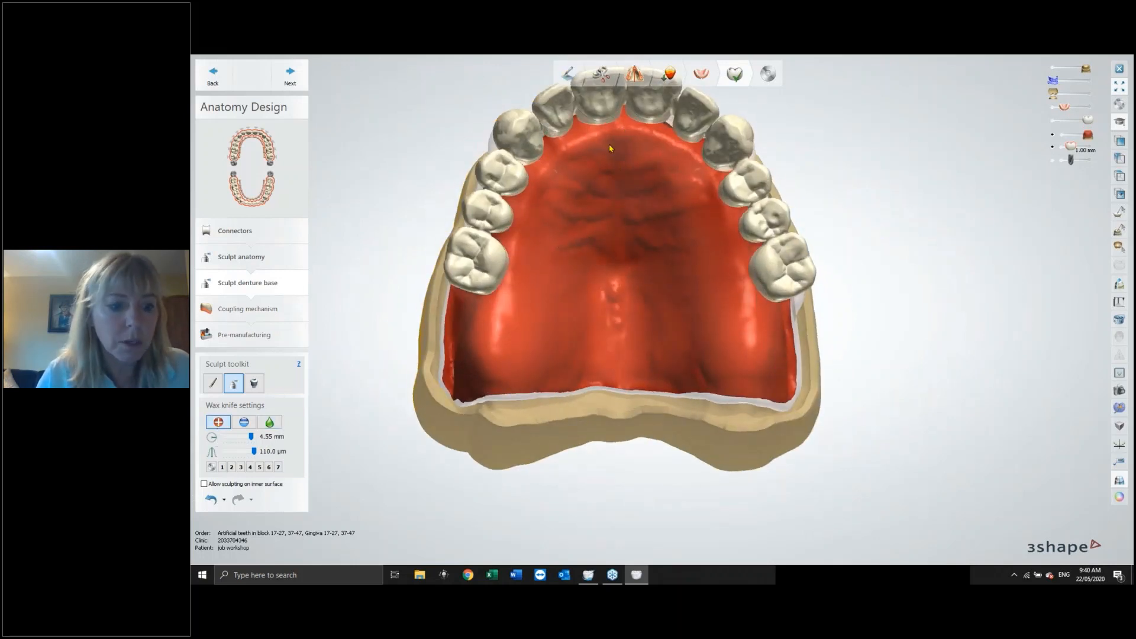
{"action": "left_click", "coordinate": [244, 436]}
{"action": "left_click", "coordinate": [248, 451]}
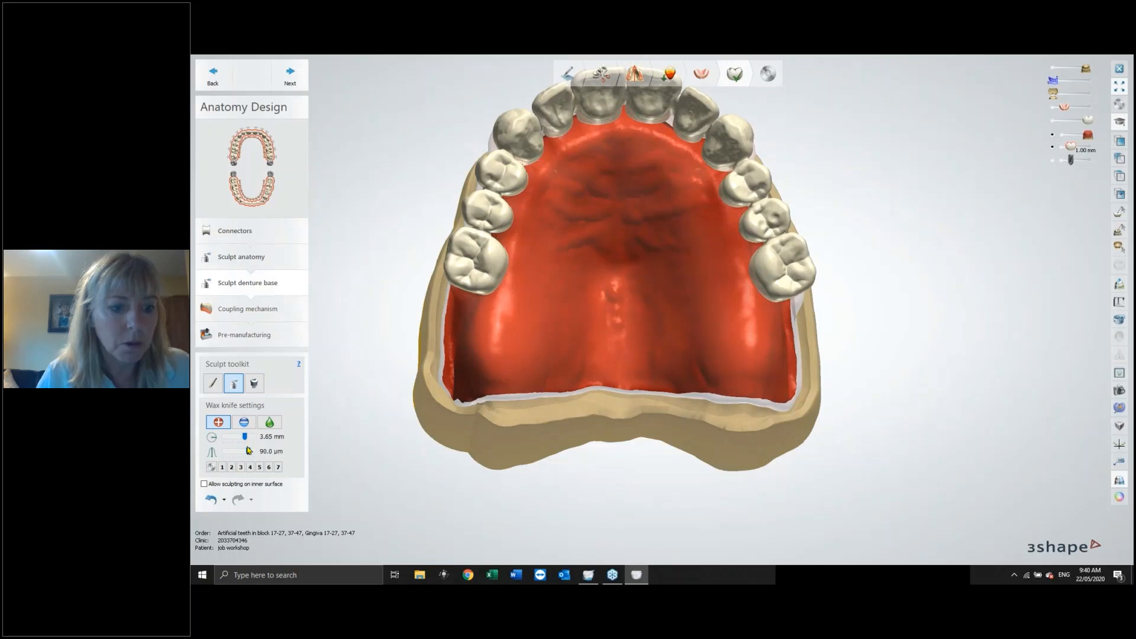
Set the wax knife to 70.0 µm strength and 1.85 mm size and add wax to build up the palatal rugae.
{"action": "left_click", "coordinate": [241, 452]}
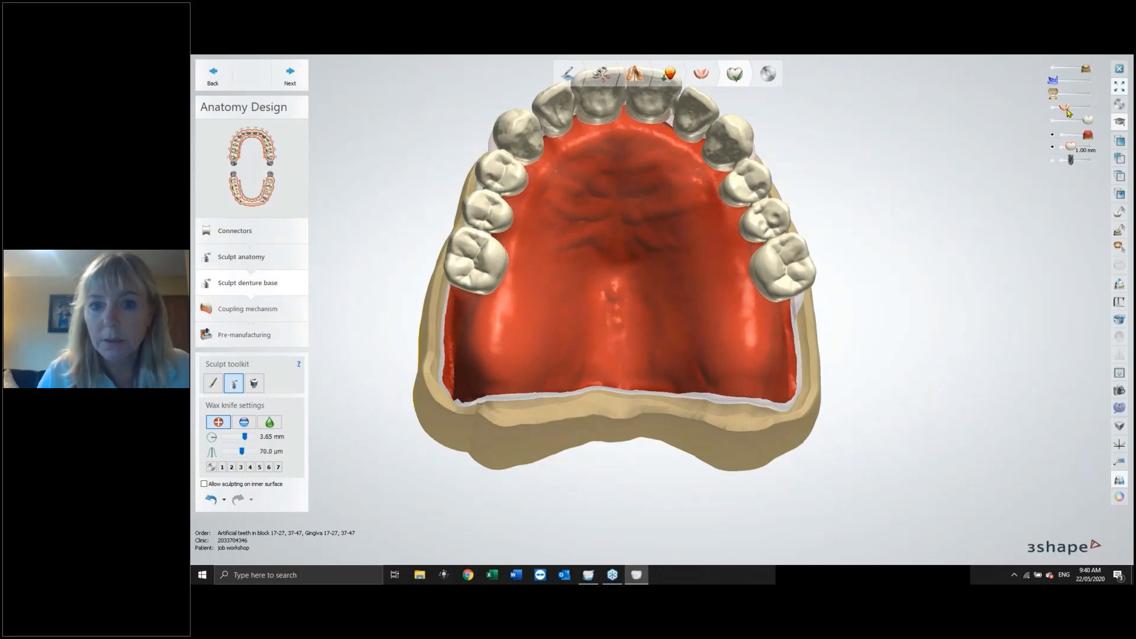
{"action": "left_click_drag", "start_coordinate": [1065, 108], "coordinate": [1071, 108]}
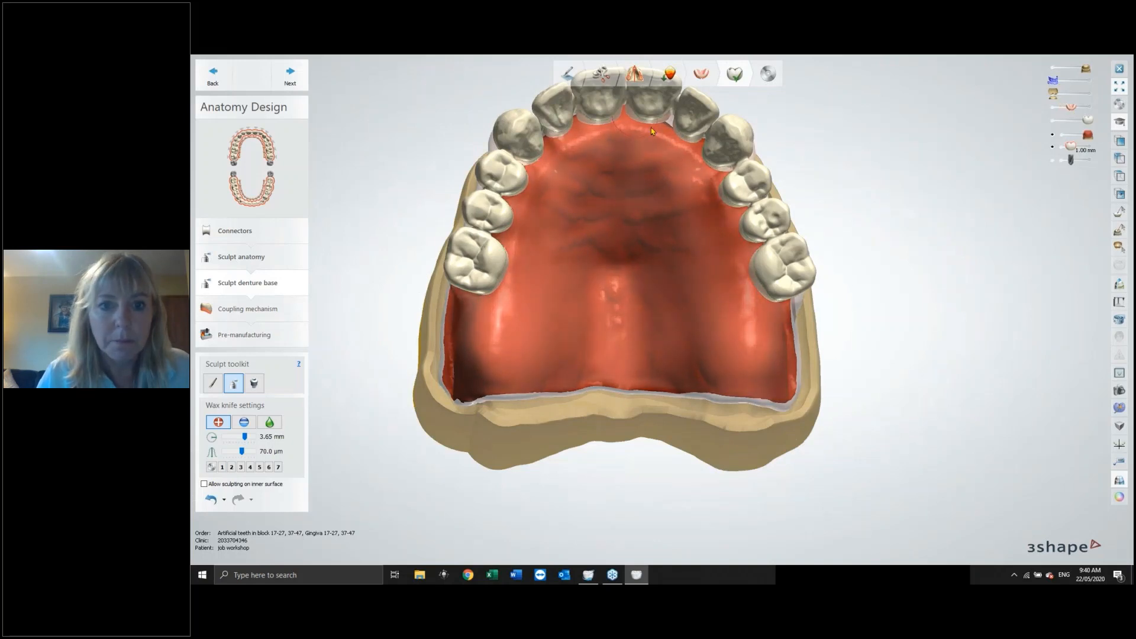
{"action": "left_click", "coordinate": [233, 438]}
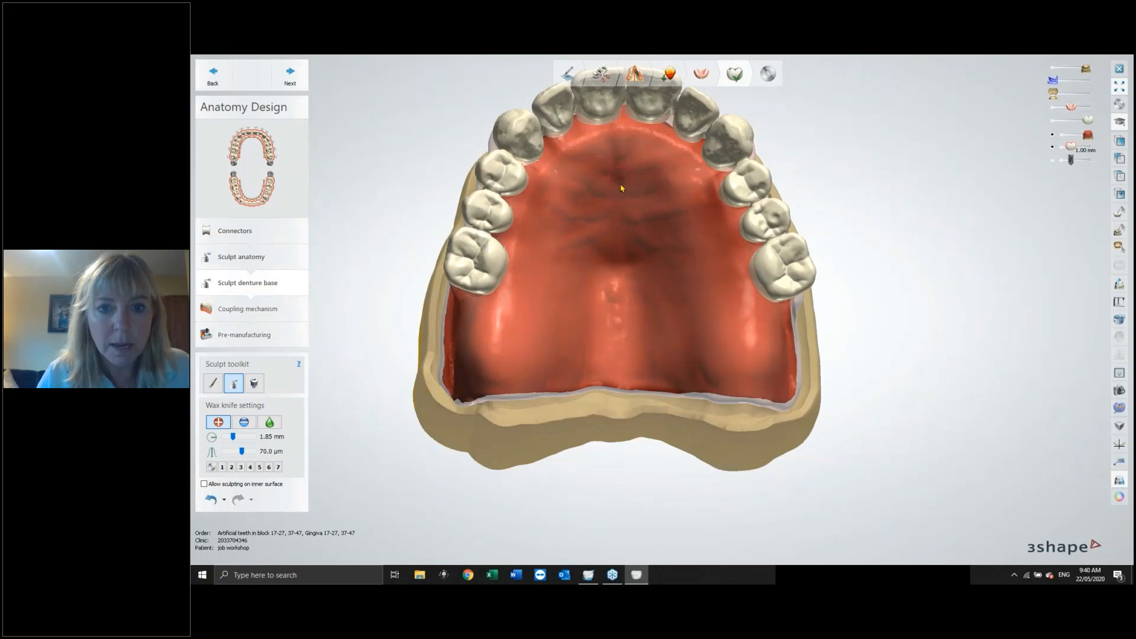
{"action": "left_click", "coordinate": [625, 245]}
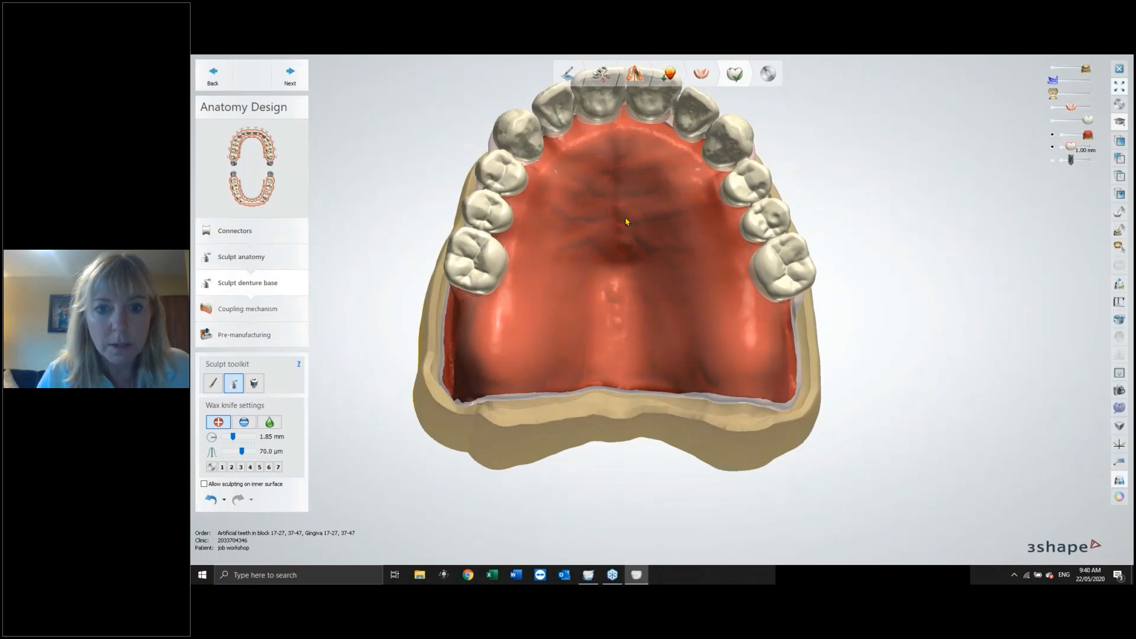
{"action": "left_click_drag", "start_coordinate": [626, 221], "coordinate": [687, 209]}
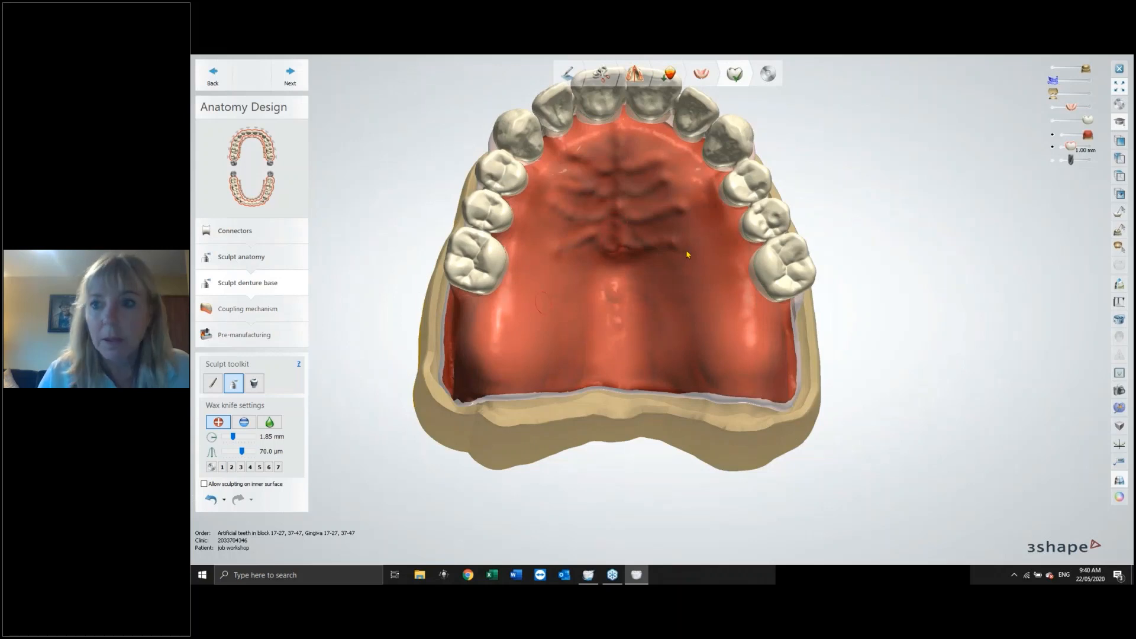
Make the denture opaque, enlarge the wax knife to 3.65 mm and add more wax along the palatal rugae.
{"action": "left_click_drag", "start_coordinate": [1072, 108], "coordinate": [1088, 107]}
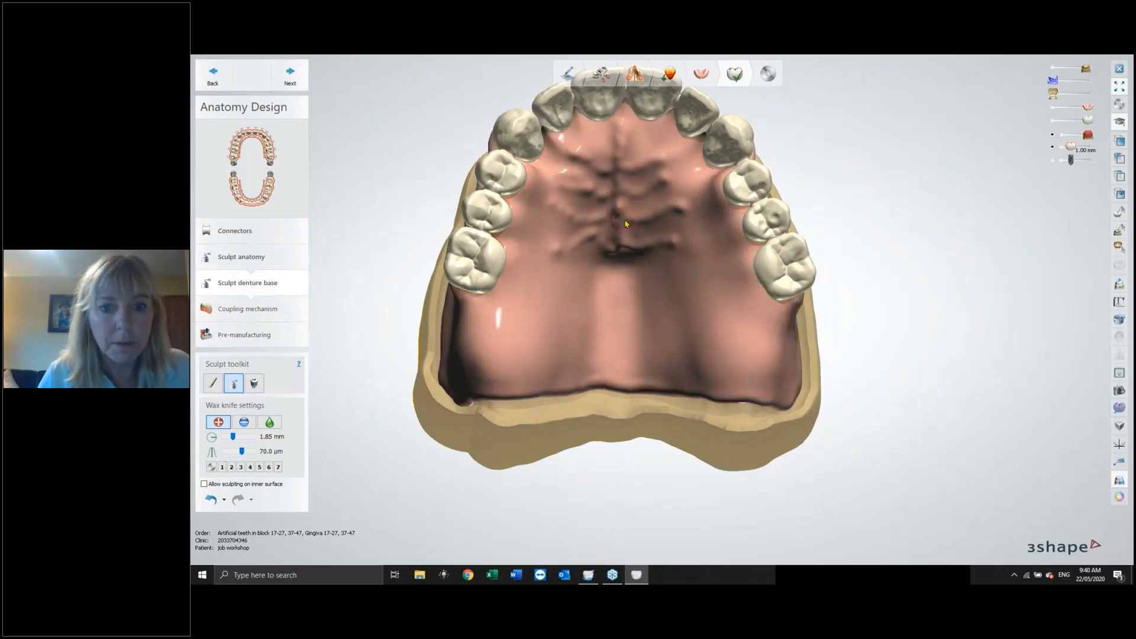
{"action": "left_click_drag", "start_coordinate": [618, 226], "coordinate": [617, 246]}
{"action": "left_click_drag", "start_coordinate": [233, 437], "coordinate": [245, 438]}
{"action": "mouse_move", "coordinate": [614, 220]}
{"action": "left_mouse_down"}
{"action": "mouse_move", "coordinate": [610, 245]}
{"action": "mouse_move", "coordinate": [554, 251]}
{"action": "left_mouse_up"}
{"action": "mouse_move", "coordinate": [623, 250]}
{"action": "left_mouse_down"}
{"action": "mouse_move", "coordinate": [675, 236]}
{"action": "mouse_move", "coordinate": [681, 206]}
{"action": "mouse_move", "coordinate": [661, 181]}
{"action": "mouse_move", "coordinate": [677, 169]}
{"action": "left_mouse_up"}
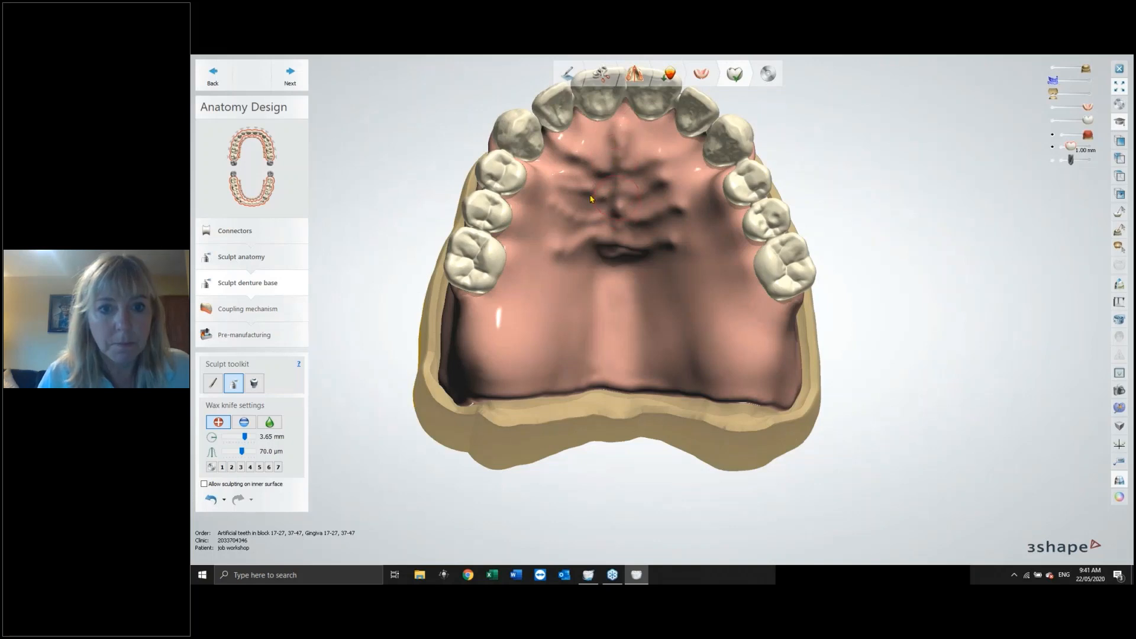
Switch the wax knife to Smooth at 1.20 strength and smooth the built-up palatal rugae.
{"action": "left_click", "coordinate": [272, 422]}
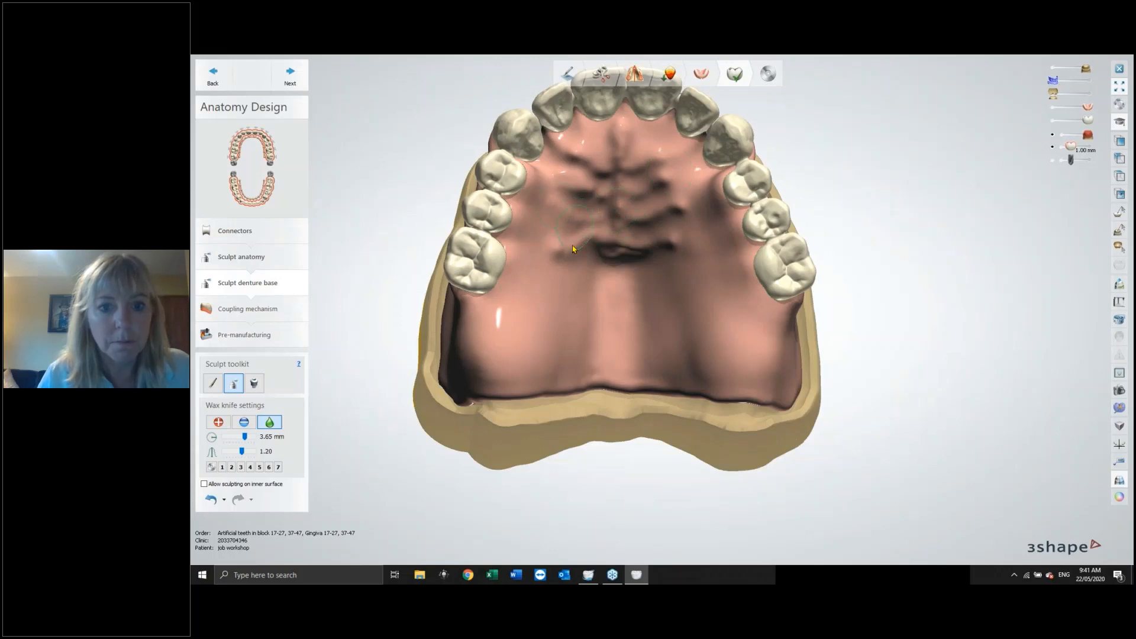
{"action": "mouse_move", "coordinate": [674, 242]}
{"action": "left_mouse_down"}
{"action": "mouse_move", "coordinate": [638, 223]}
{"action": "mouse_move", "coordinate": [638, 195]}
{"action": "mouse_move", "coordinate": [660, 182]}
{"action": "left_mouse_up"}
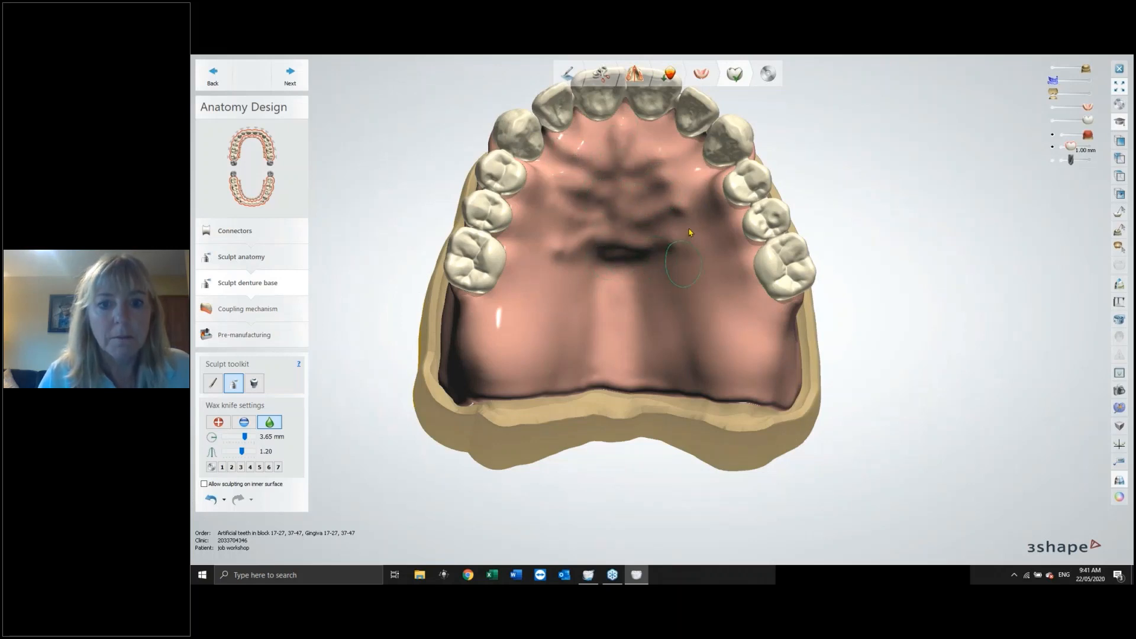
{"action": "right_click_drag", "start_coordinate": [690, 233], "coordinate": [520, 286]}
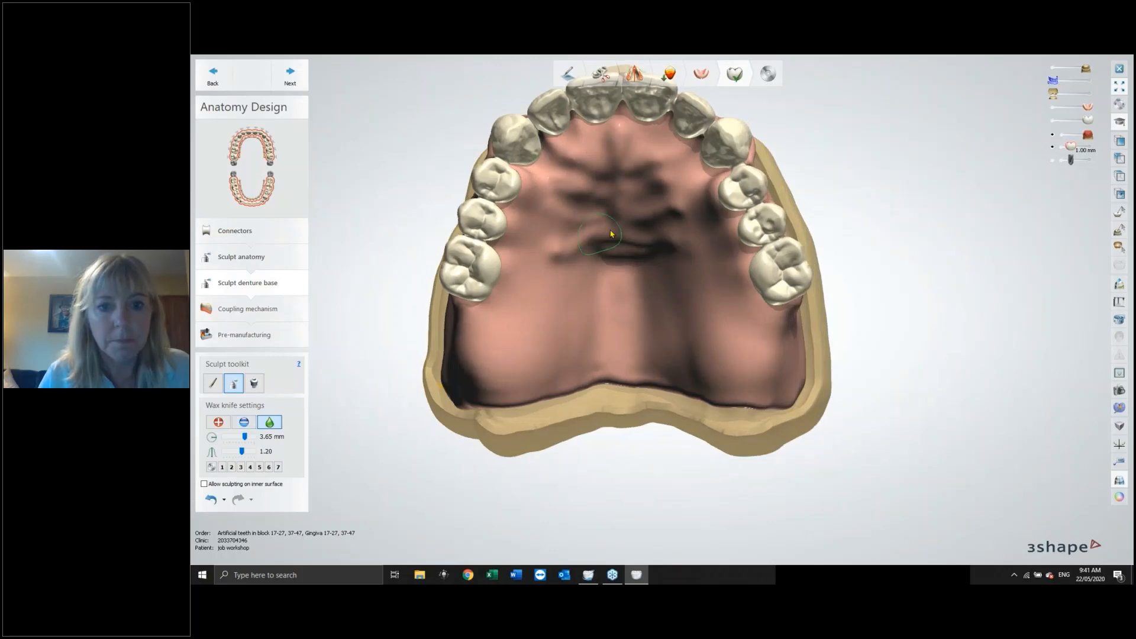
{"action": "right_click_drag", "start_coordinate": [723, 234], "coordinate": [474, 154]}
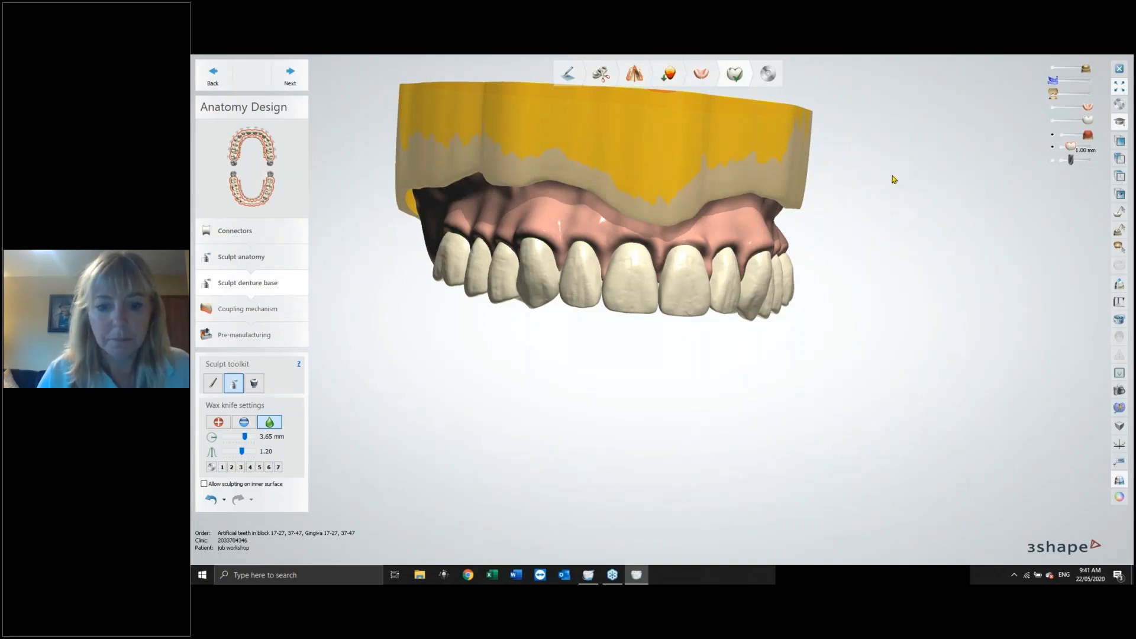
Advance to the Coupling mechanism step and adjust the upper denture's insertion direction by repositioning its pin.
{"action": "left_click", "coordinate": [290, 72]}
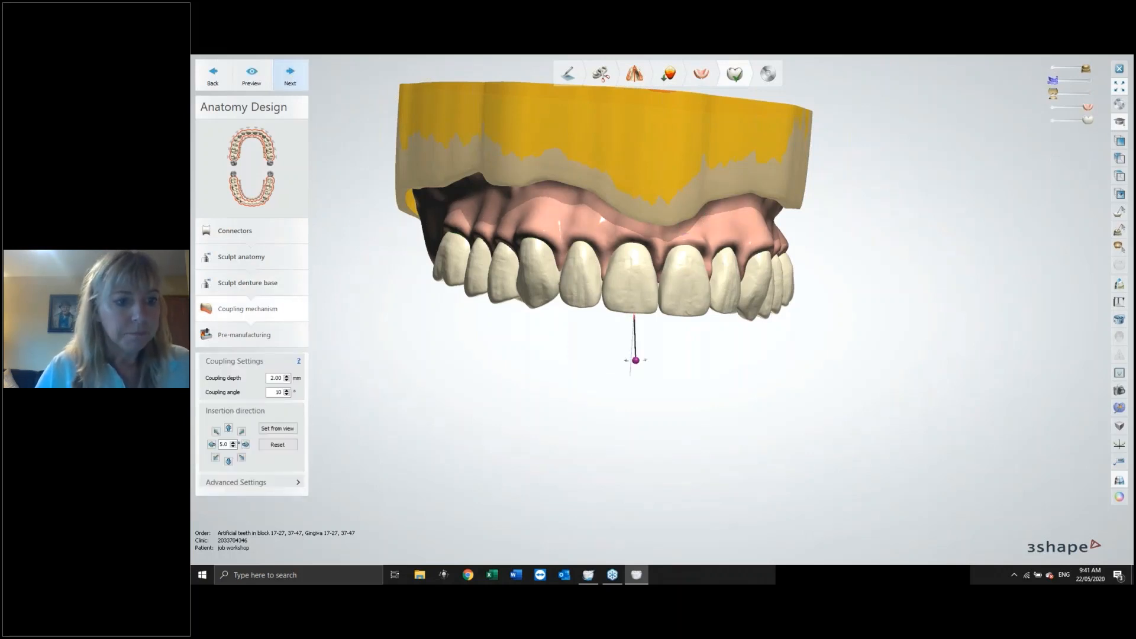
{"action": "right_click_drag", "start_coordinate": [875, 282], "coordinate": [831, 272]}
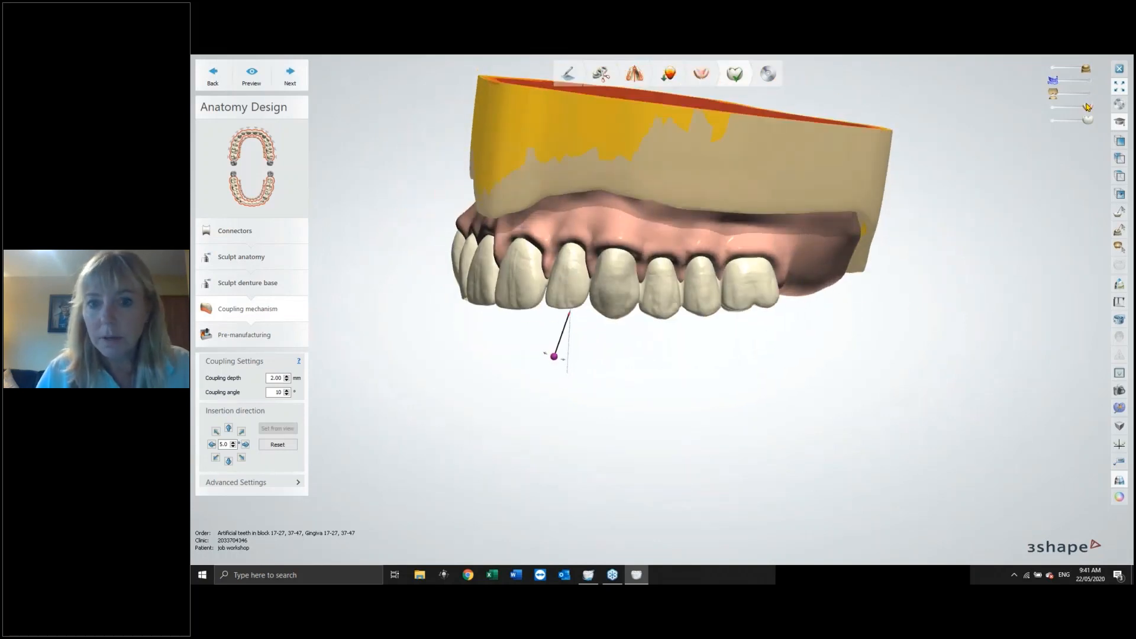
{"action": "left_click_drag", "start_coordinate": [1088, 107], "coordinate": [1073, 107]}
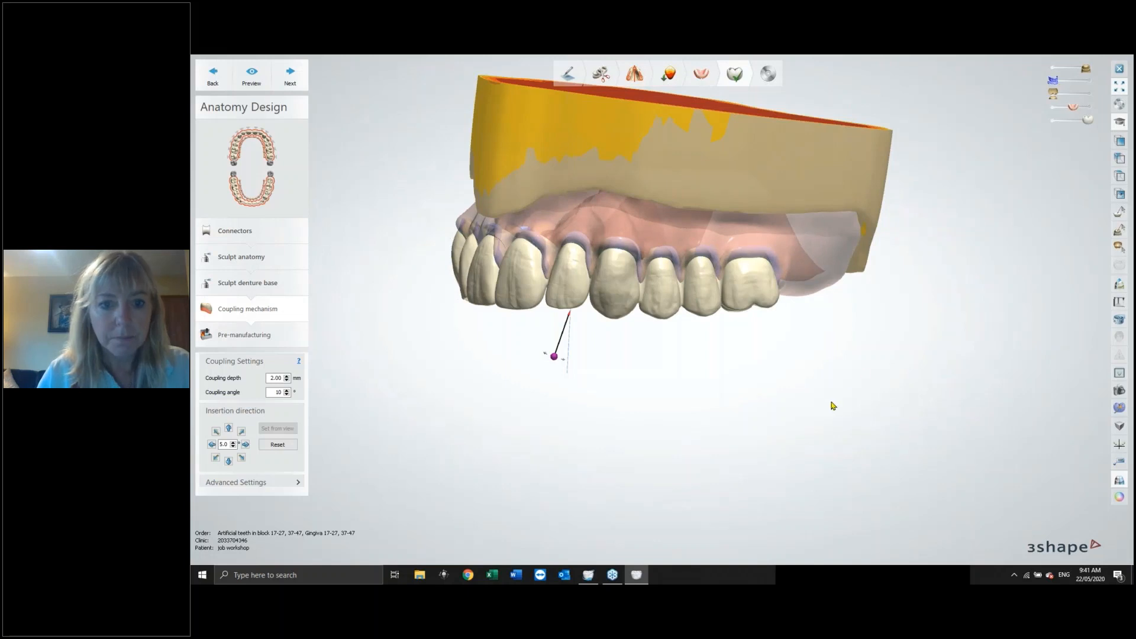
{"action": "right_click_drag", "start_coordinate": [833, 405], "coordinate": [795, 407]}
{"action": "left_click_drag", "start_coordinate": [548, 360], "coordinate": [566, 370]}
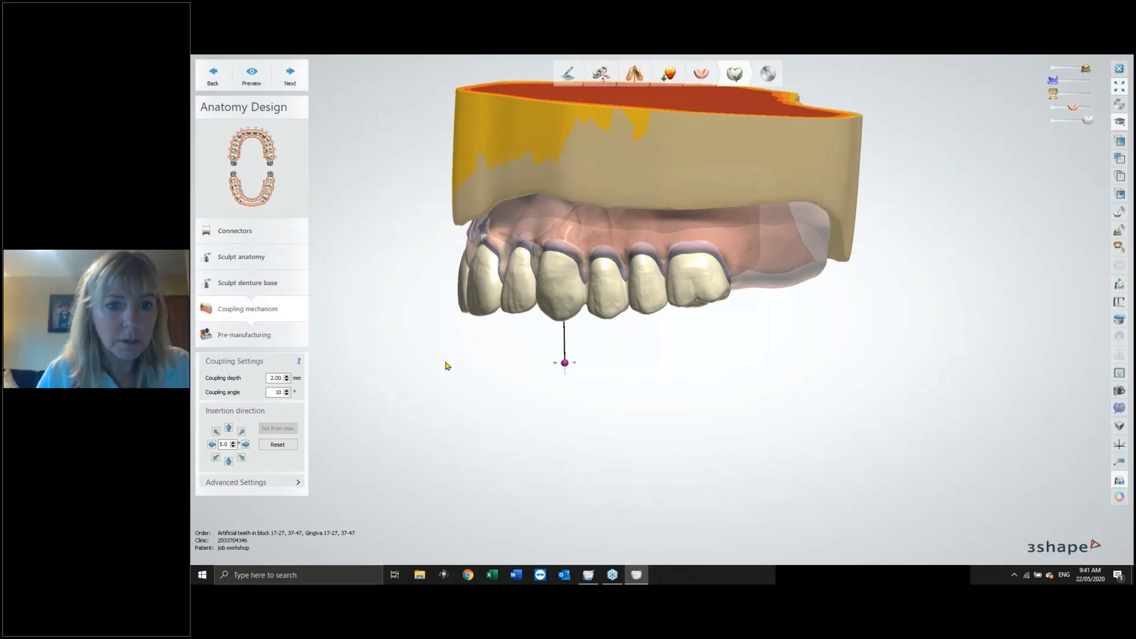
{"action": "mouse_move", "coordinate": [448, 365]}
{"action": "right_mouse_down"}
{"action": "mouse_move", "coordinate": [535, 359]}
{"action": "mouse_move", "coordinate": [530, 371]}
{"action": "right_mouse_up"}
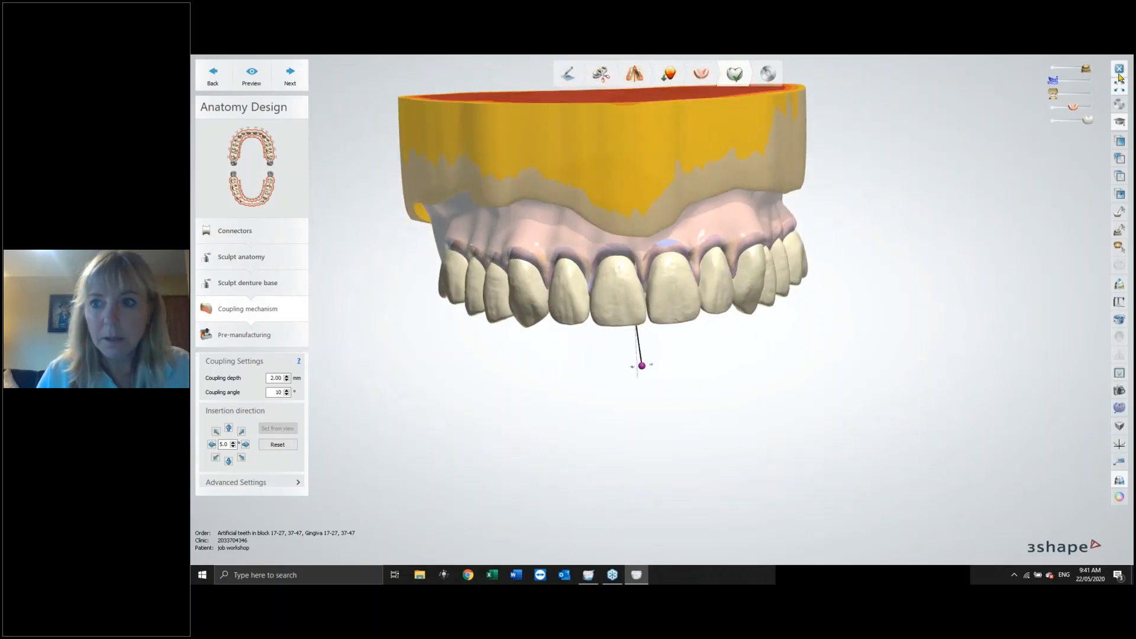
{"action": "mouse_move", "coordinate": [900, 275]}
{"action": "right_mouse_down"}
{"action": "mouse_move", "coordinate": [906, 229]}
{"action": "mouse_move", "coordinate": [899, 269]}
{"action": "right_mouse_up"}
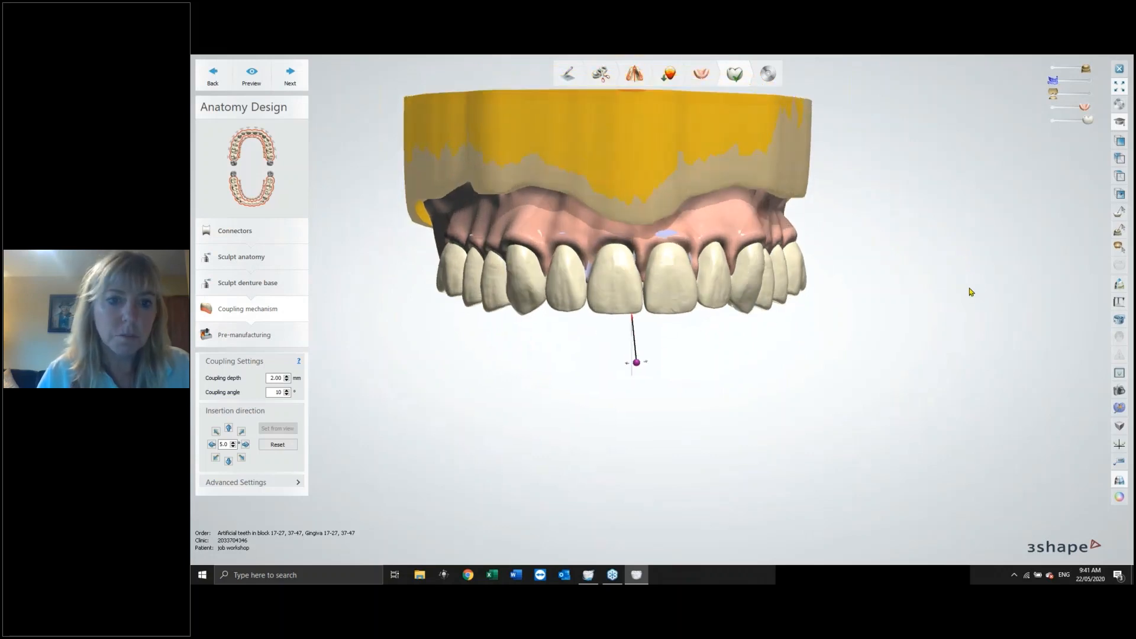
{"action": "right_click_drag", "start_coordinate": [968, 292], "coordinate": [855, 332]}
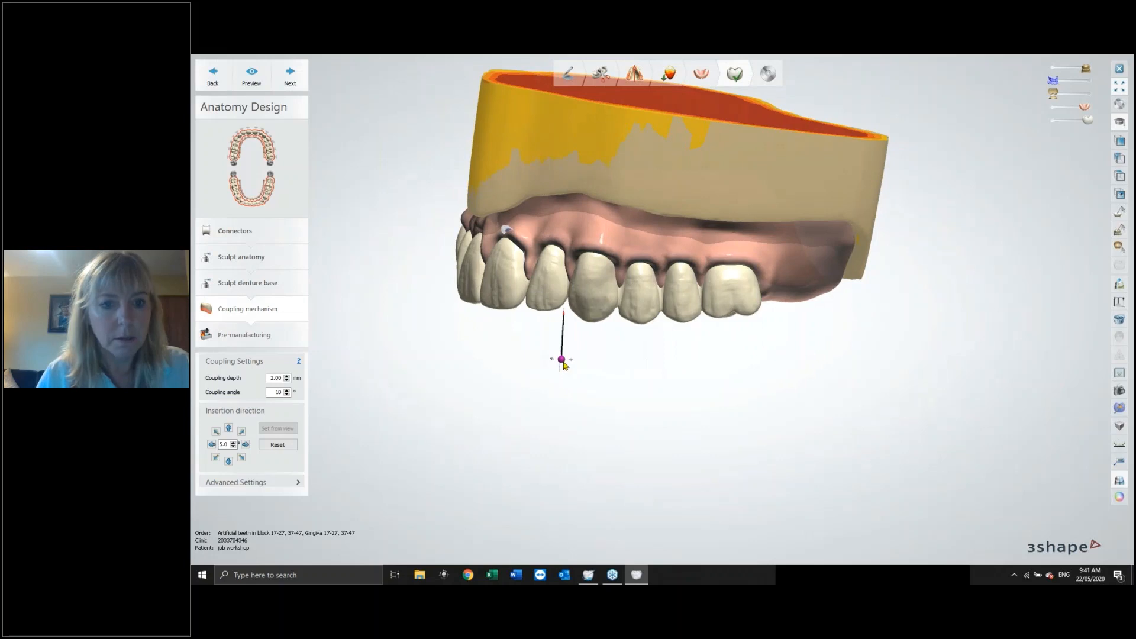
{"action": "mouse_move", "coordinate": [563, 359]}
{"action": "left_mouse_down"}
{"action": "mouse_move", "coordinate": [540, 359]}
{"action": "mouse_move", "coordinate": [558, 361]}
{"action": "left_mouse_up"}
{"action": "right_click_drag", "start_coordinate": [485, 356], "coordinate": [589, 373]}
{"action": "left_click_drag", "start_coordinate": [636, 367], "coordinate": [630, 367]}
{"action": "right_click_drag", "start_coordinate": [561, 410], "coordinate": [627, 372]}
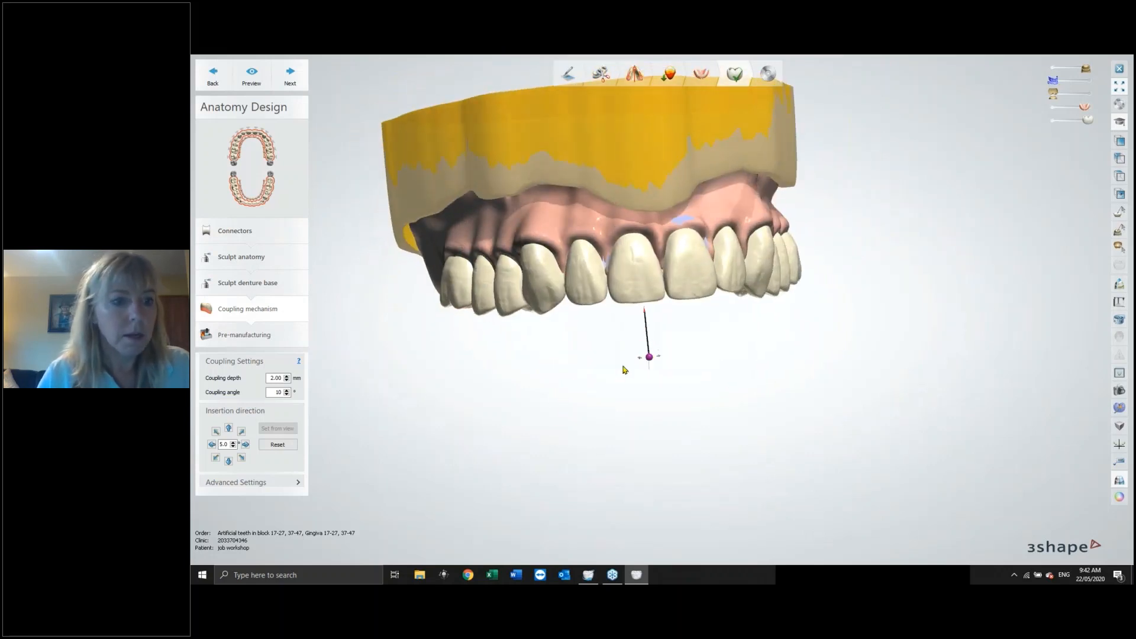
Advance through Pre-manufacturing and the lower denture's Connectors step to its Sculpt anatomy step.
{"action": "left_click", "coordinate": [290, 76]}
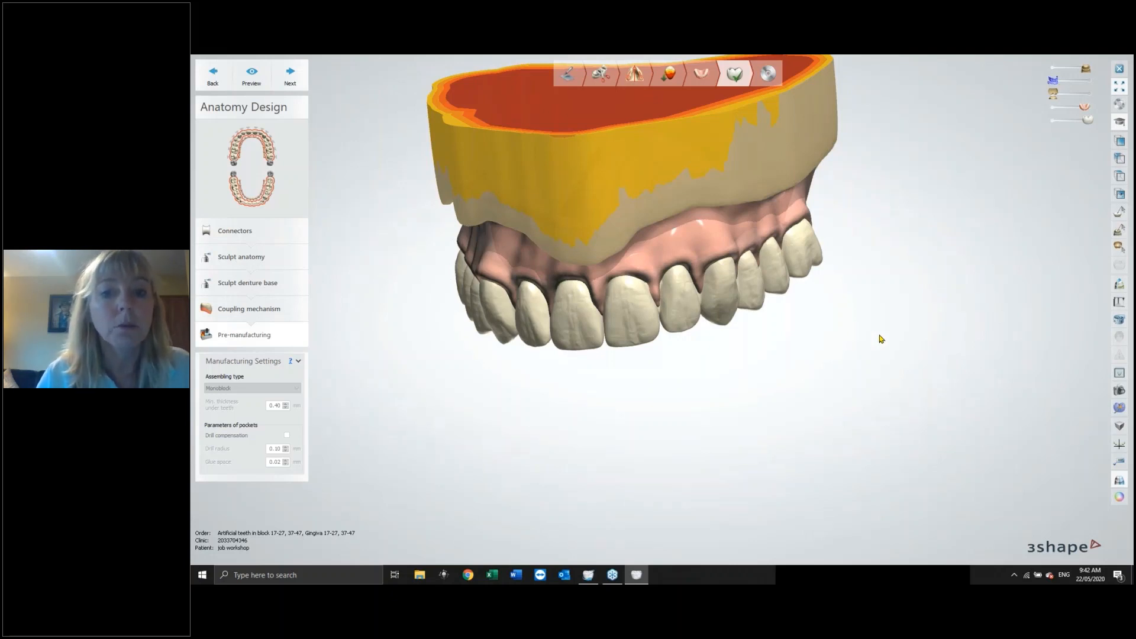
{"action": "right_click_drag", "start_coordinate": [743, 393], "coordinate": [696, 362]}
{"action": "left_click", "coordinate": [292, 71]}
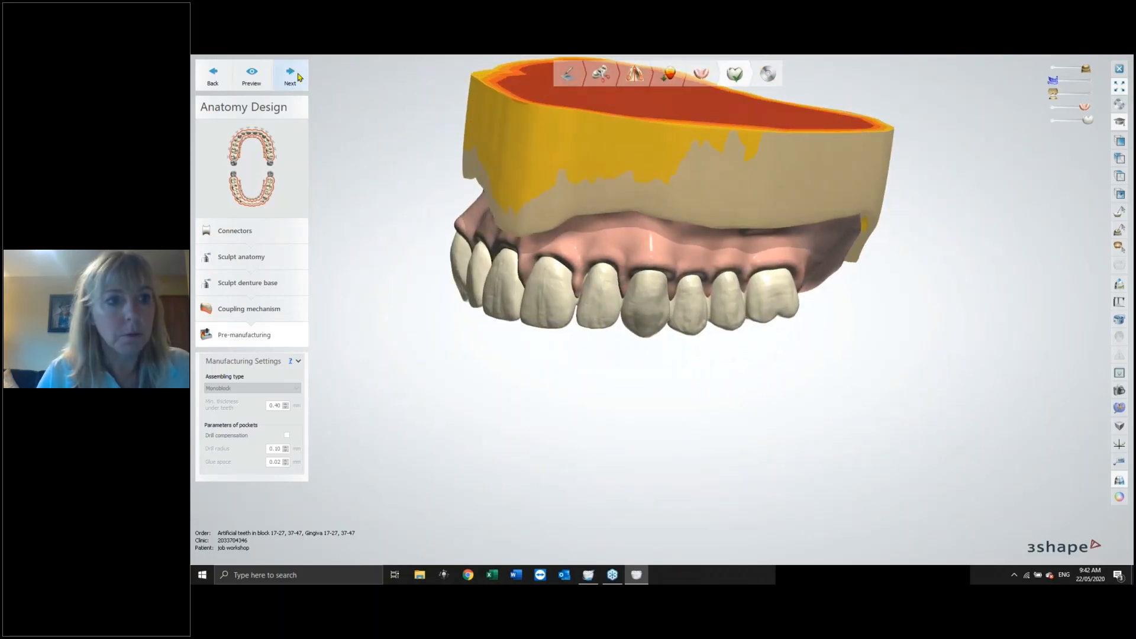
{"action": "left_click", "coordinate": [296, 76]}
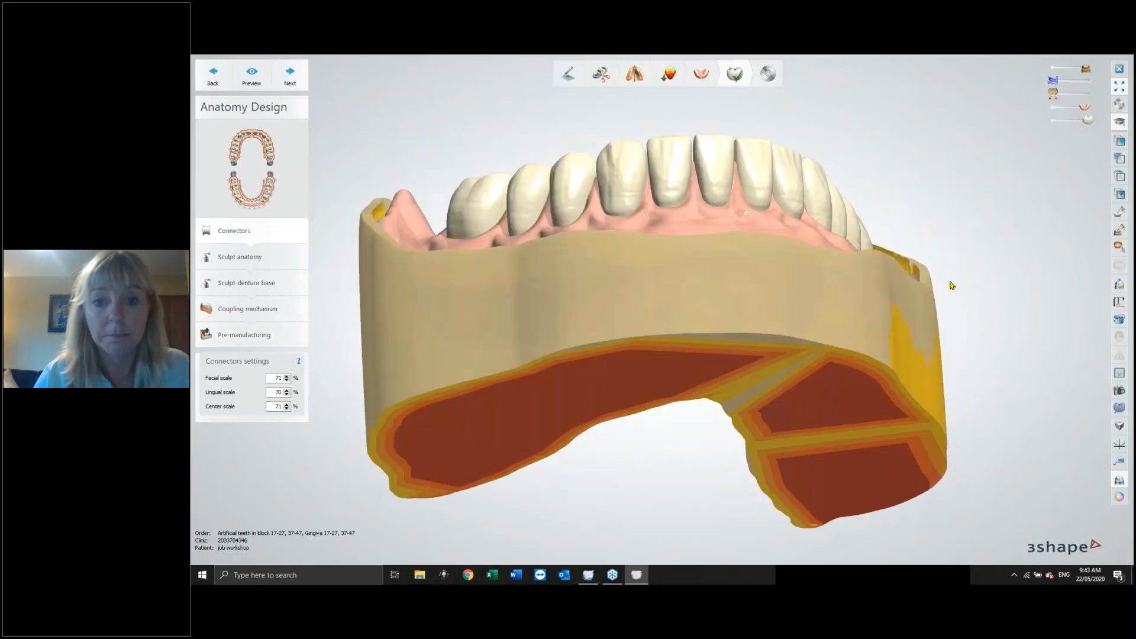
{"action": "right_click_drag", "start_coordinate": [927, 318], "coordinate": [831, 346]}
{"action": "scroll", "coordinate": [834, 341], "scroll_direction": "up", "scroll_amount": 1}
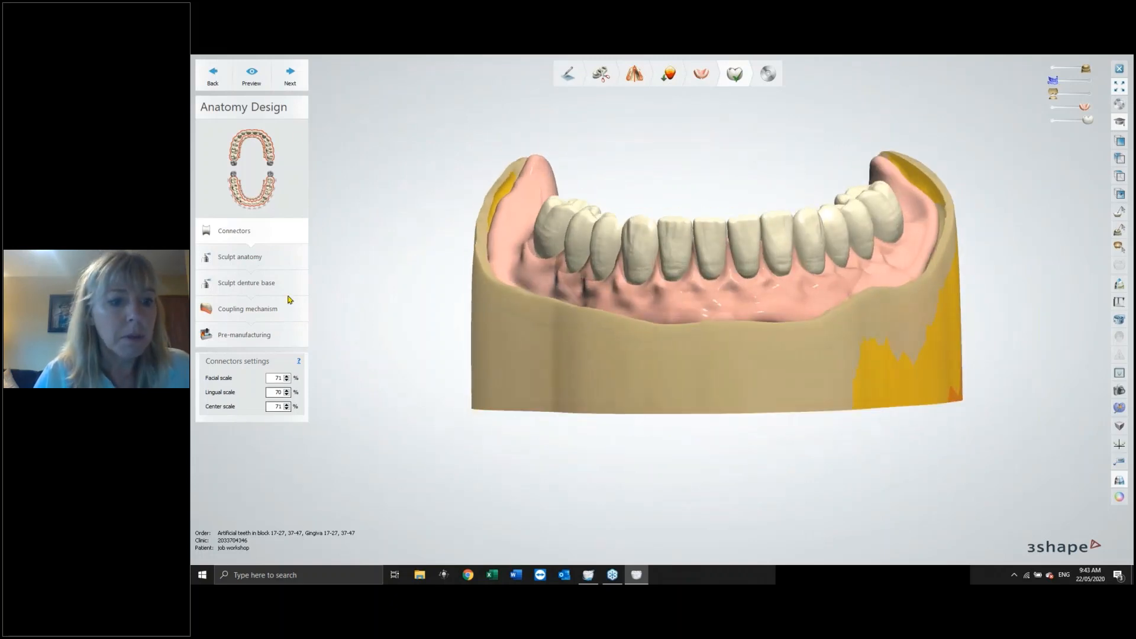
{"action": "left_click", "coordinate": [290, 76]}
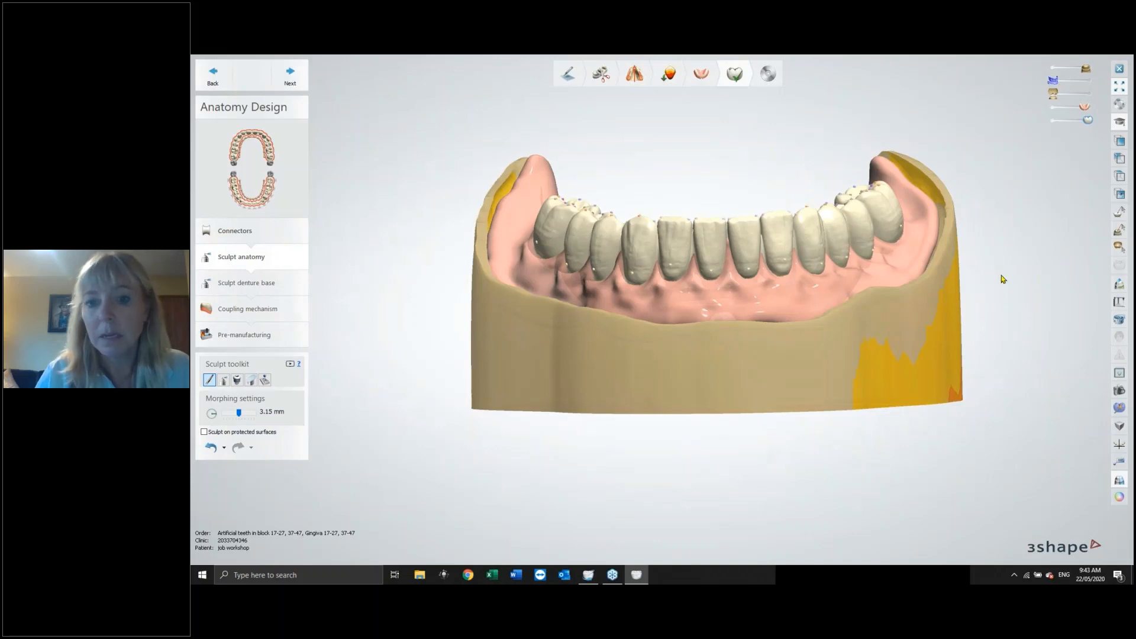
Toggle the visibility of the upper and lower dentures and orbit to inspect the lower teeth against the upper arch.
{"action": "right_click_drag", "start_coordinate": [1004, 280], "coordinate": [1004, 329]}
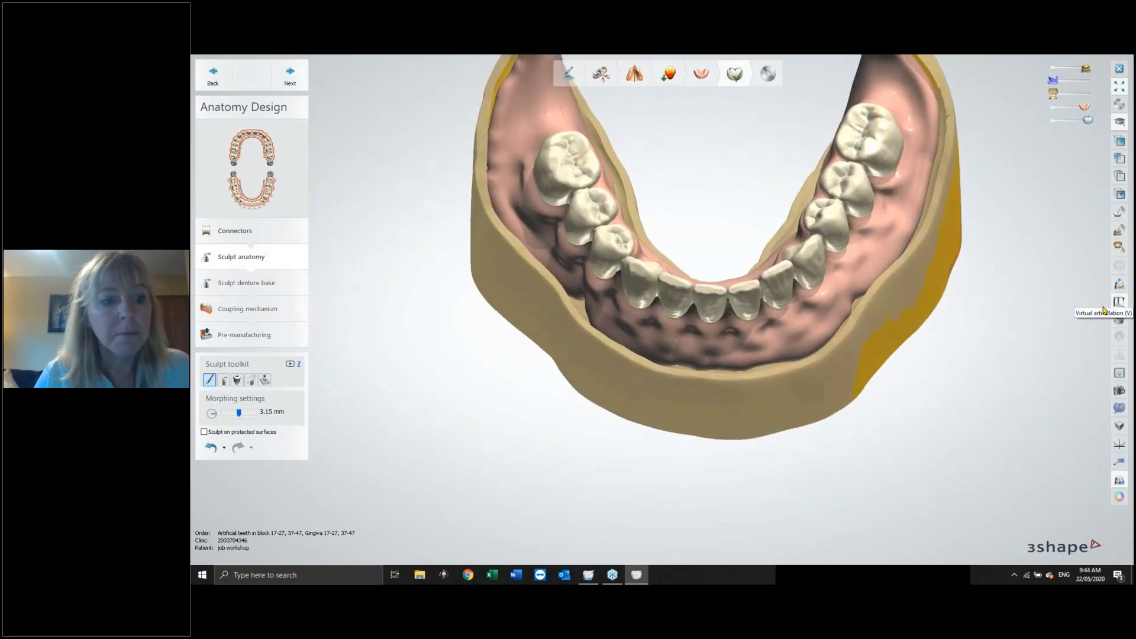
{"action": "right_click_drag", "start_coordinate": [867, 308], "coordinate": [846, 232]}
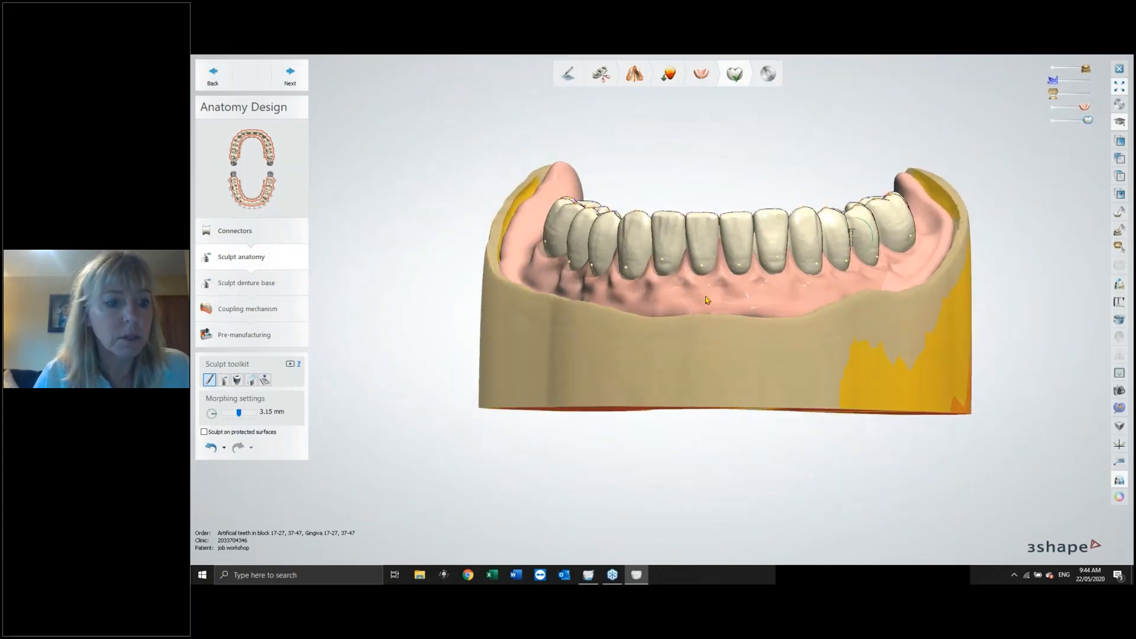
{"action": "left_click", "coordinate": [1083, 92]}
{"action": "right_click_drag", "start_coordinate": [888, 290], "coordinate": [844, 297]}
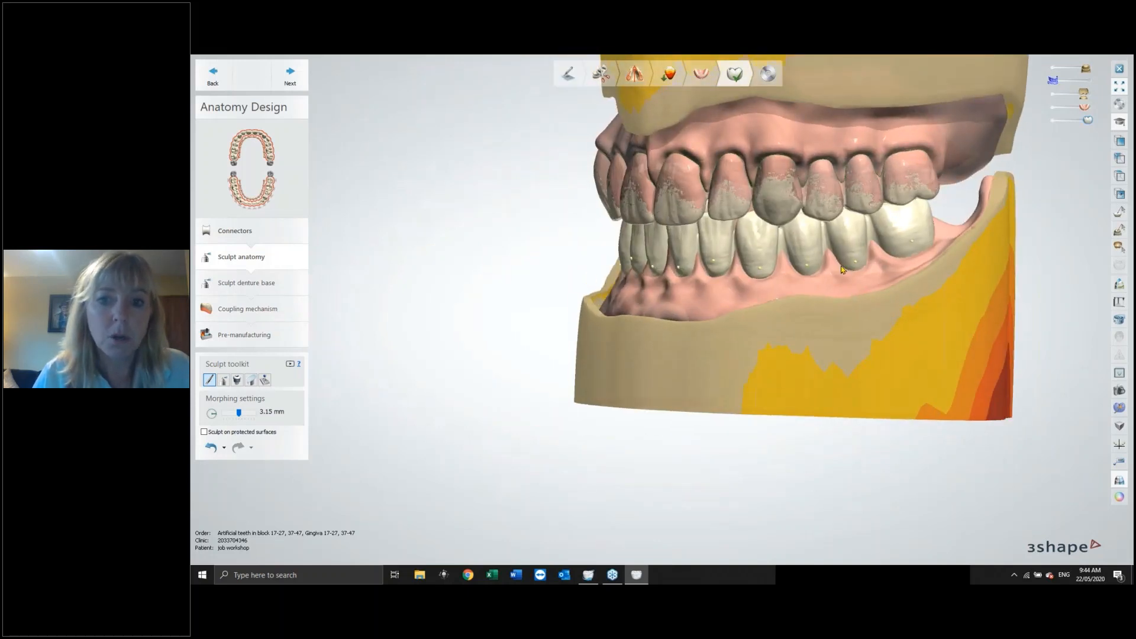
{"action": "left_click", "coordinate": [1055, 70]}
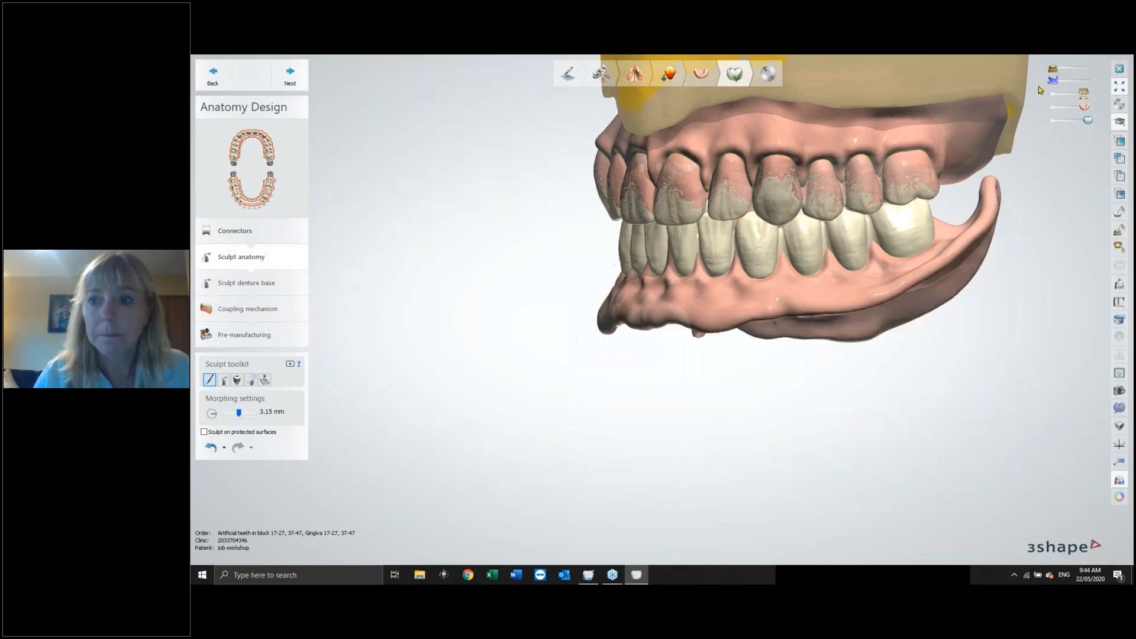
{"action": "left_click", "coordinate": [1055, 94]}
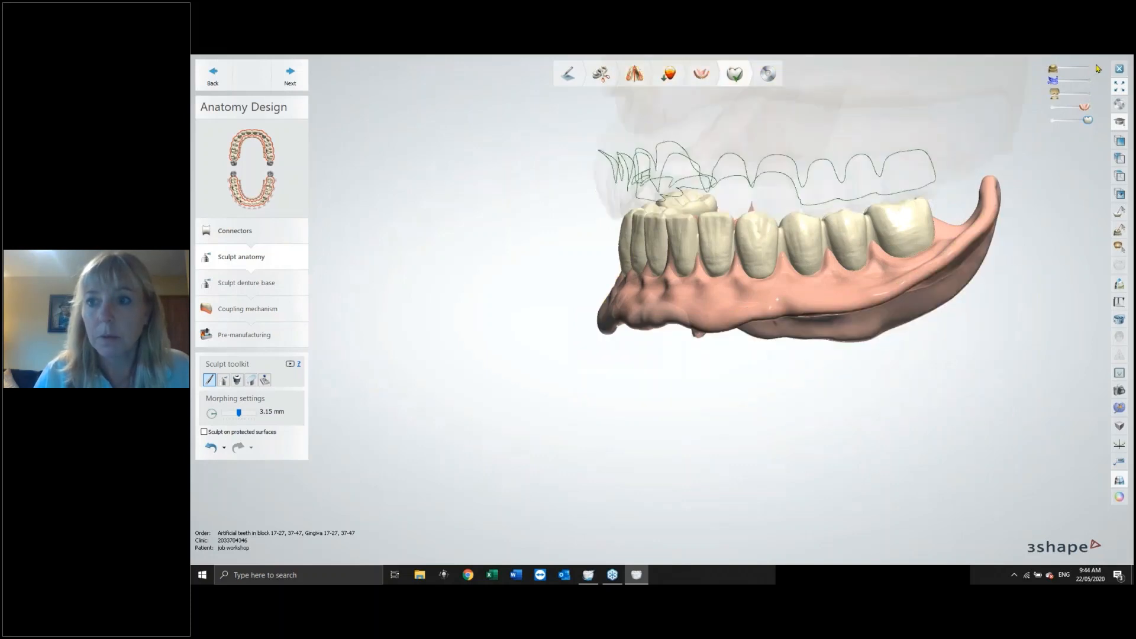
{"action": "left_click", "coordinate": [1088, 68]}
{"action": "right_click_drag", "start_coordinate": [913, 244], "coordinate": [914, 265]}
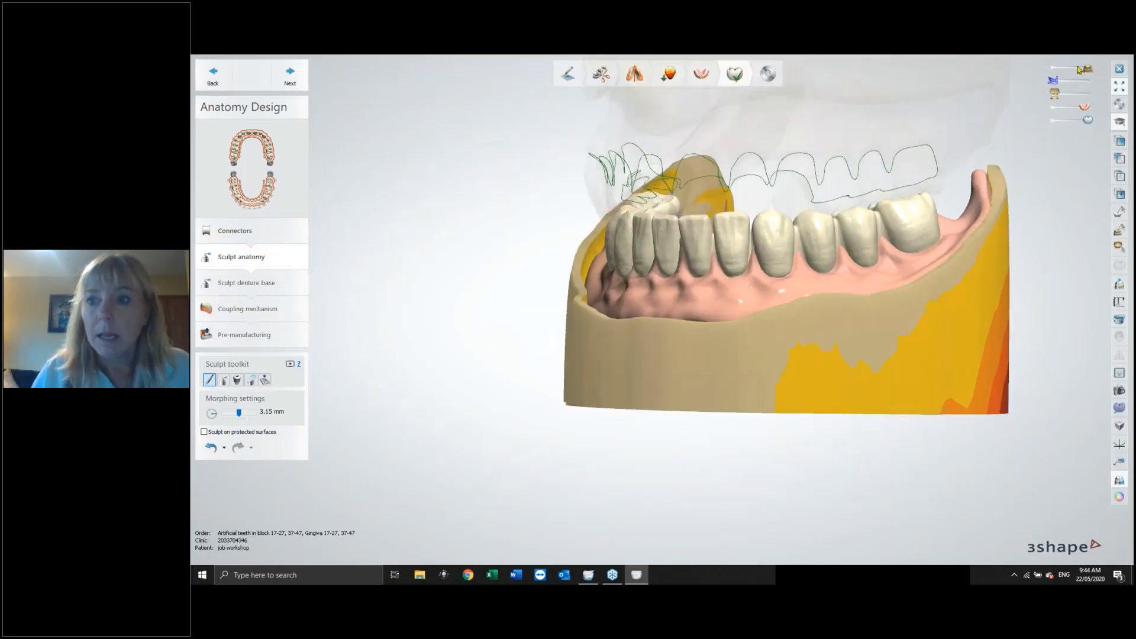
{"action": "left_click", "coordinate": [1054, 94]}
{"action": "right_click_drag", "start_coordinate": [824, 325], "coordinate": [804, 319]}
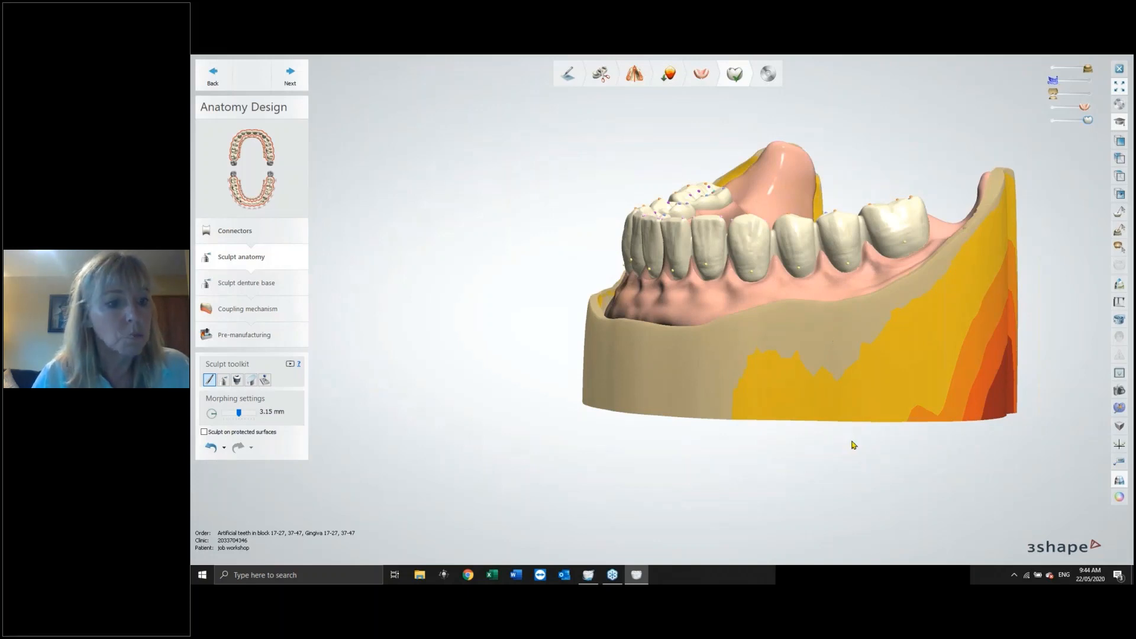
Try a Plane cut across the lower teeth's occlusal surfaces, then undo it.
{"action": "left_click", "coordinate": [252, 383]}
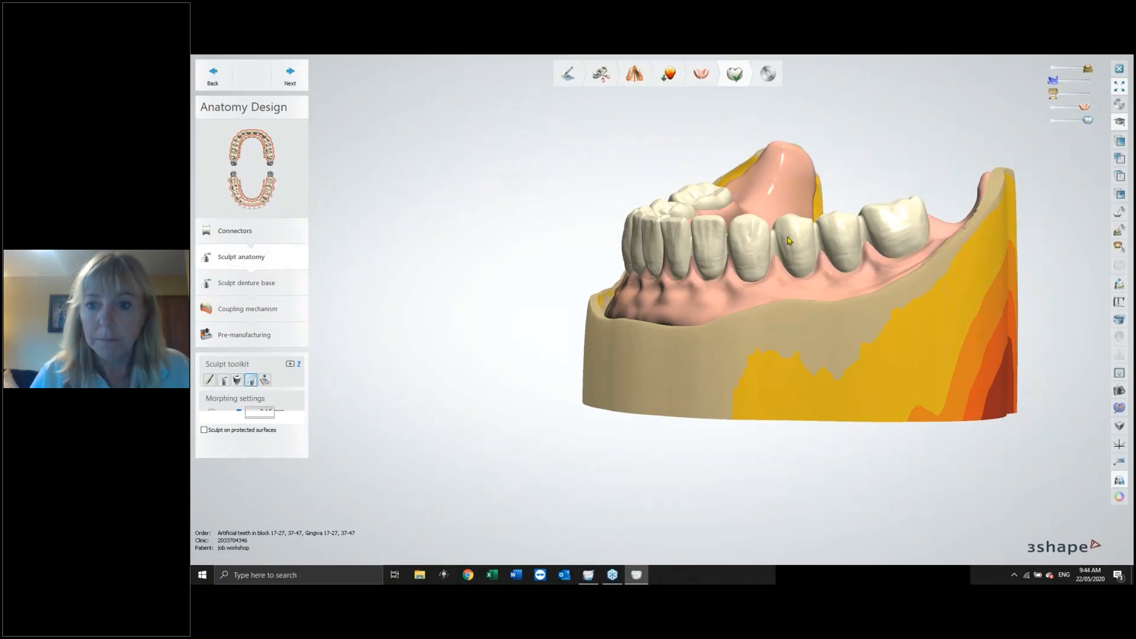
{"action": "left_click_drag", "start_coordinate": [792, 230], "coordinate": [918, 209]}
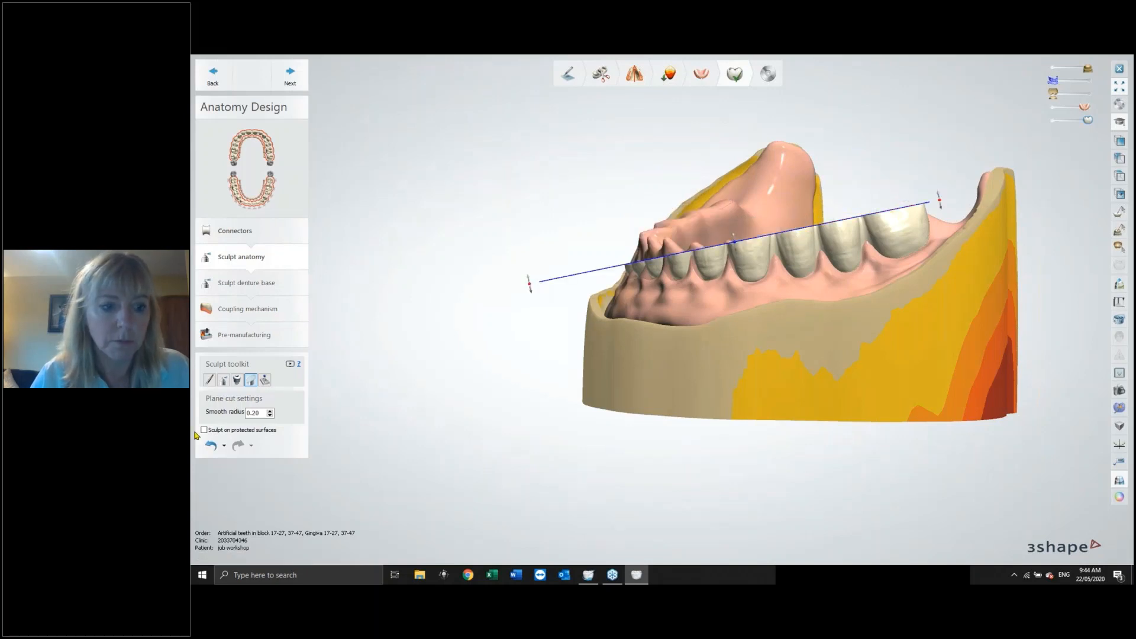
{"action": "left_click", "coordinate": [221, 446]}
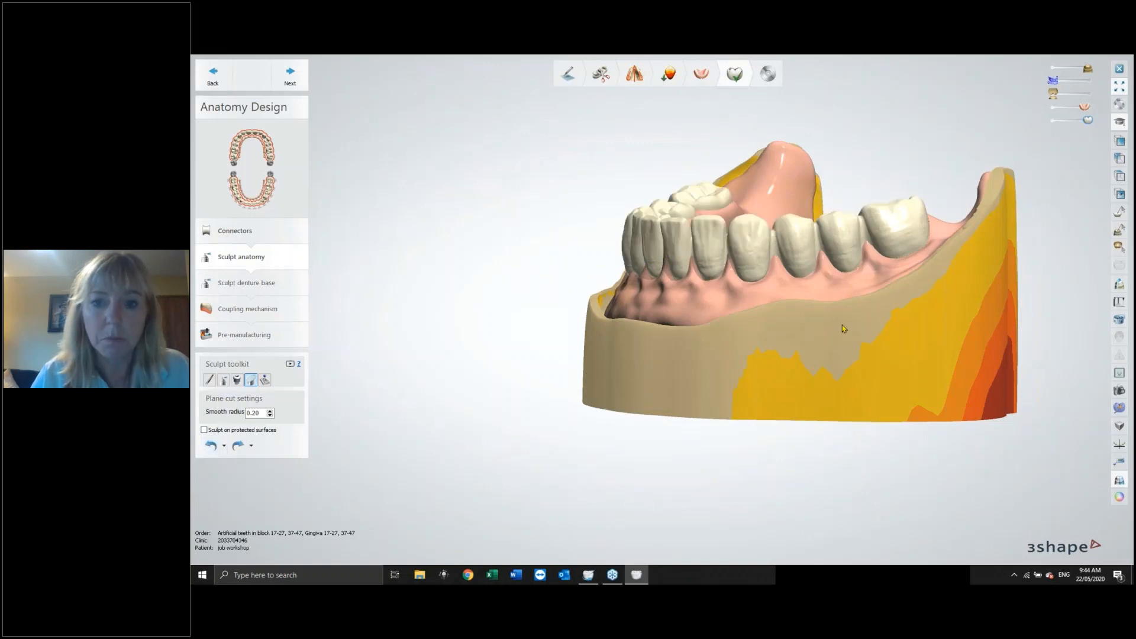
{"action": "right_click_drag", "start_coordinate": [843, 325], "coordinate": [673, 350]}
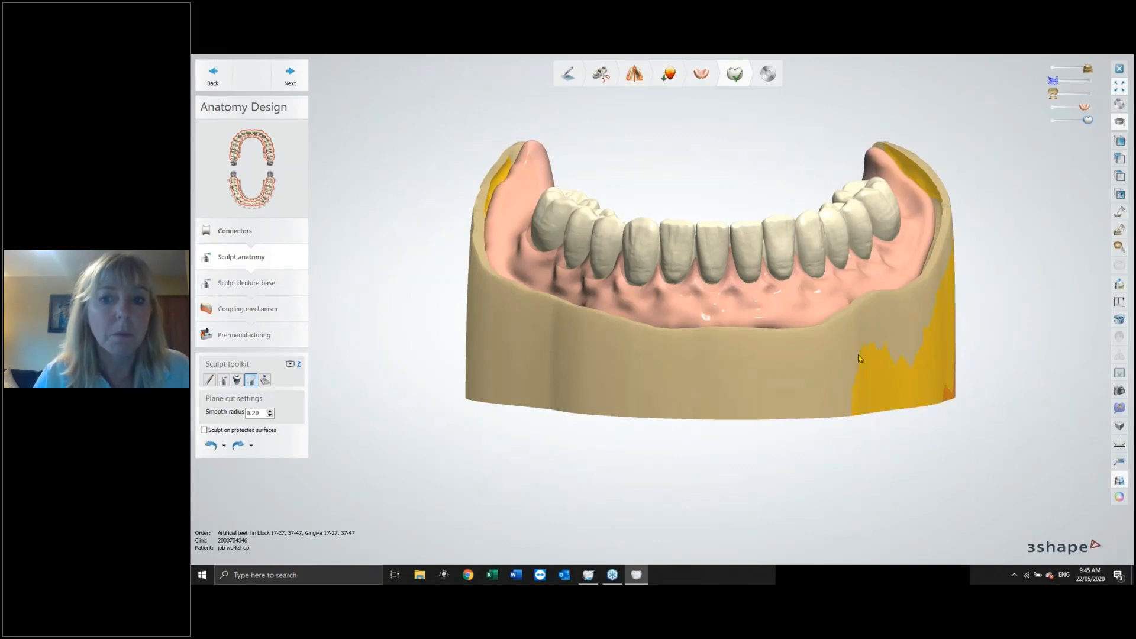
Advance to the Sculpt denture base step and select the wax knife's add-material mode on the lower denture.
{"action": "right_click_drag", "start_coordinate": [861, 359], "coordinate": [875, 348]}
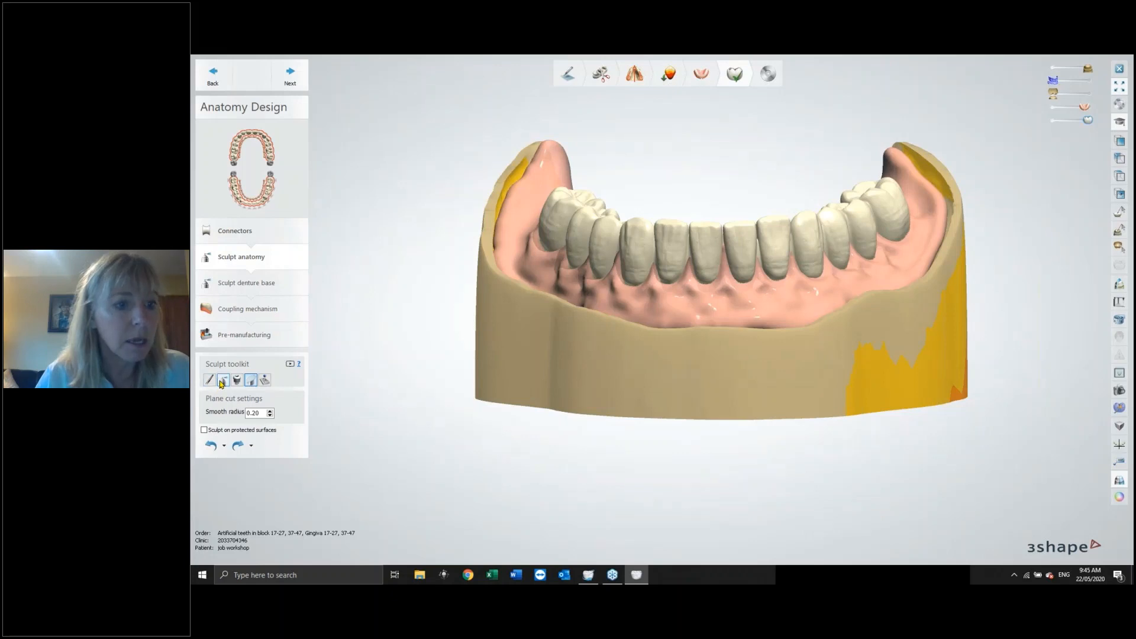
{"action": "left_click", "coordinate": [290, 74]}
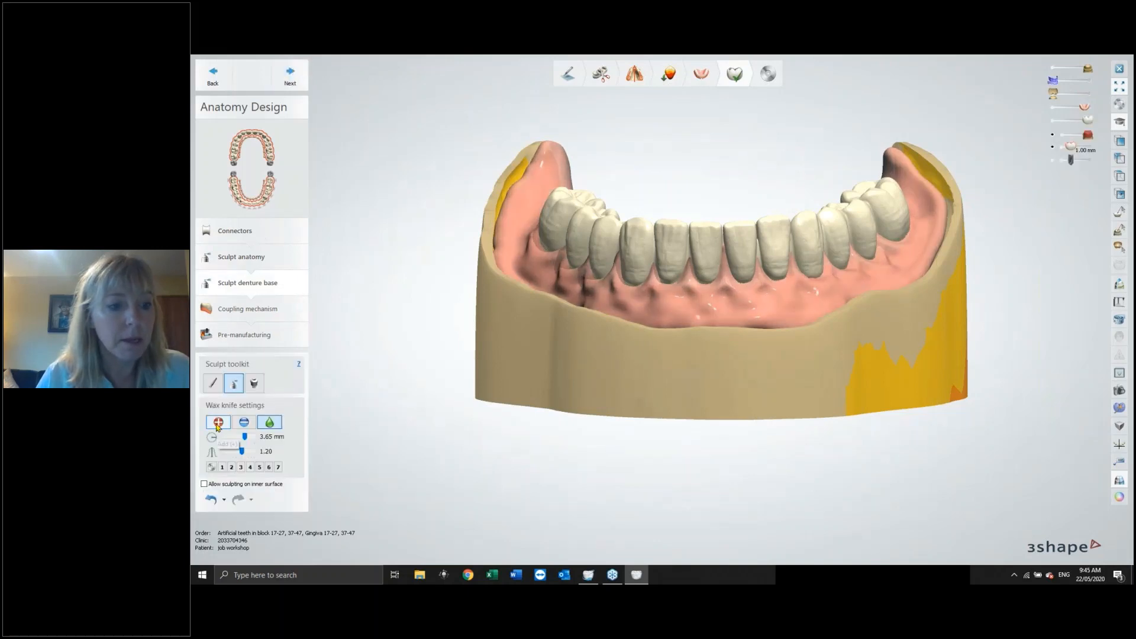
{"action": "left_click", "coordinate": [217, 424]}
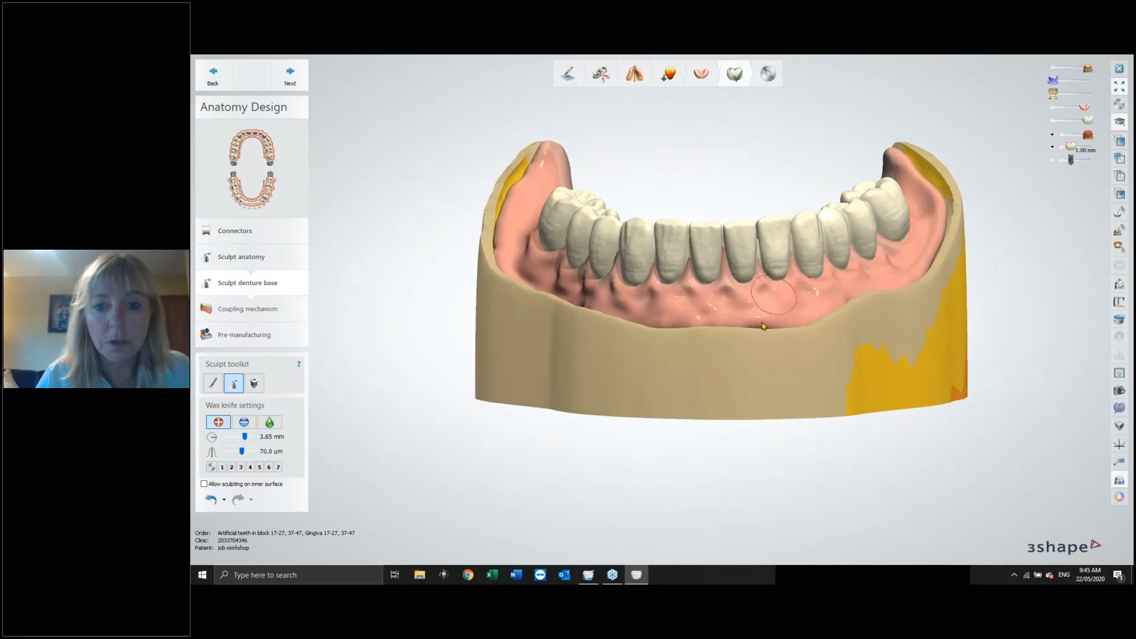
{"action": "scroll", "coordinate": [689, 256], "scroll_direction": "up", "scroll_amount": 2}
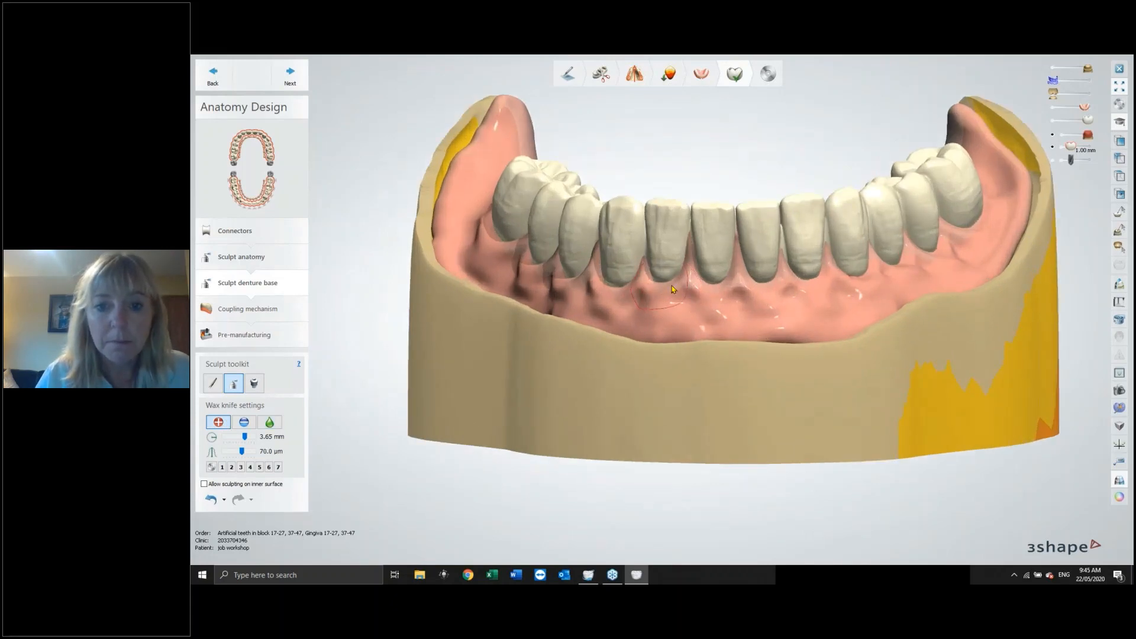
{"action": "mouse_move", "coordinate": [673, 284]}
{"action": "right_mouse_down"}
{"action": "mouse_move", "coordinate": [681, 279]}
{"action": "mouse_move", "coordinate": [670, 283]}
{"action": "right_mouse_up"}
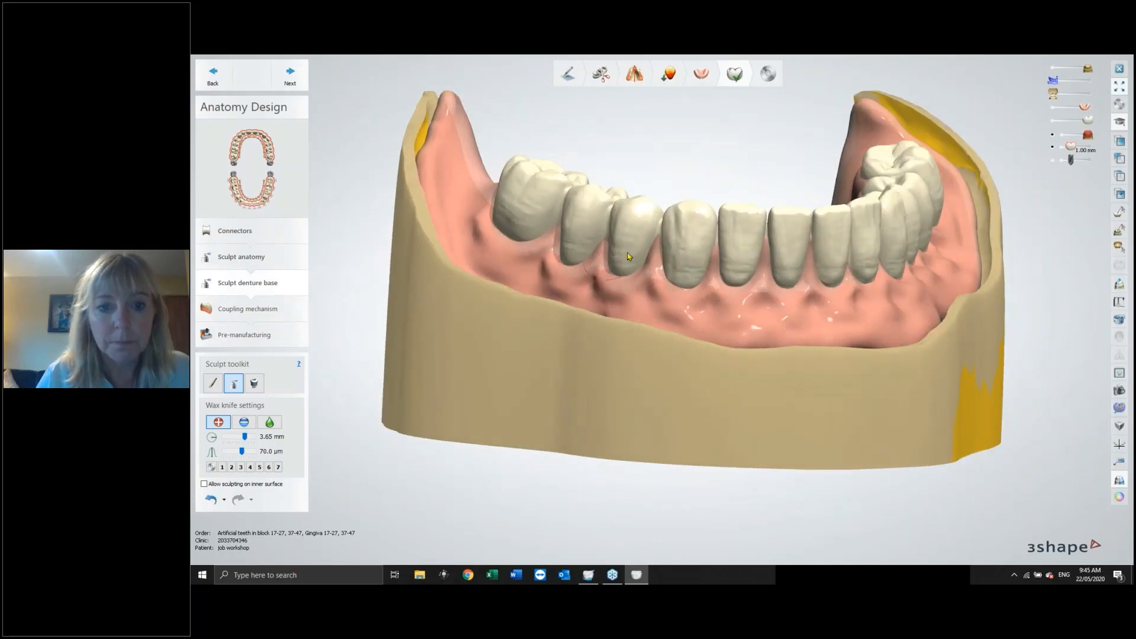
{"action": "right_click_drag", "start_coordinate": [614, 278], "coordinate": [713, 274]}
Toggle the upper denture's visibility and add wax to the lower denture's labial gingiva with the wax knife.
{"action": "left_click", "coordinate": [1054, 106]}
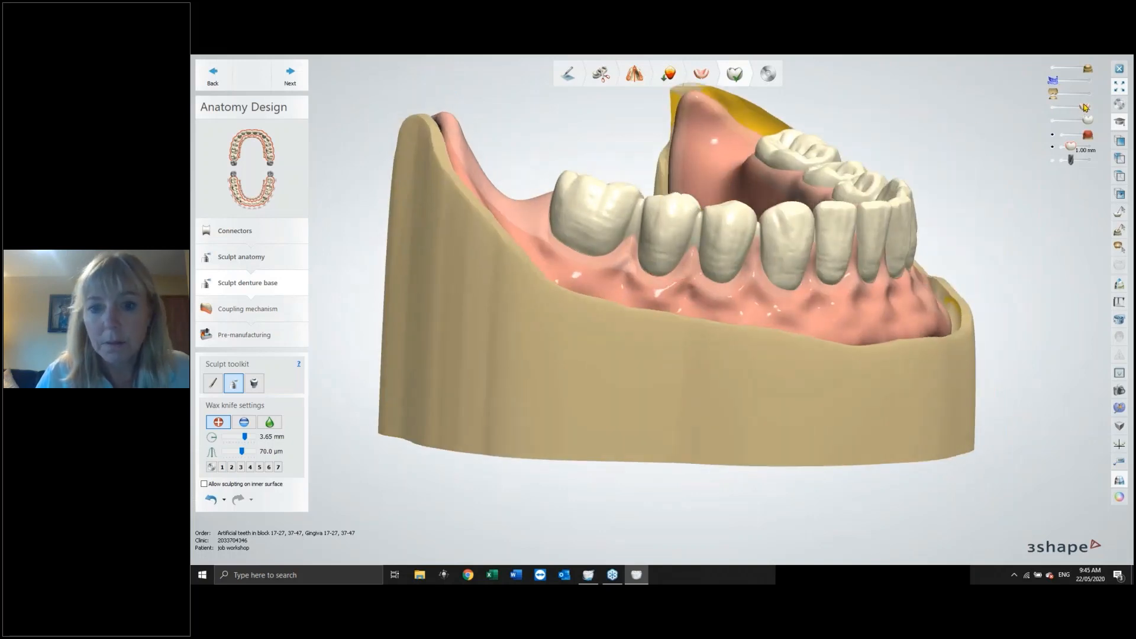
{"action": "left_click", "coordinate": [1054, 108]}
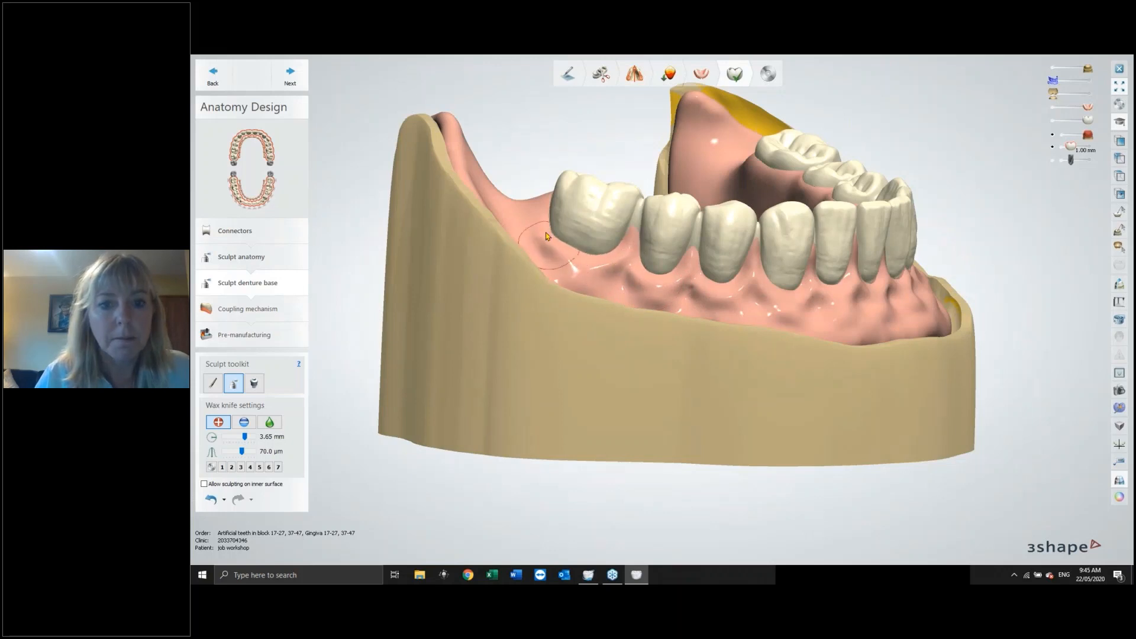
{"action": "right_click_drag", "start_coordinate": [779, 310], "coordinate": [748, 255]}
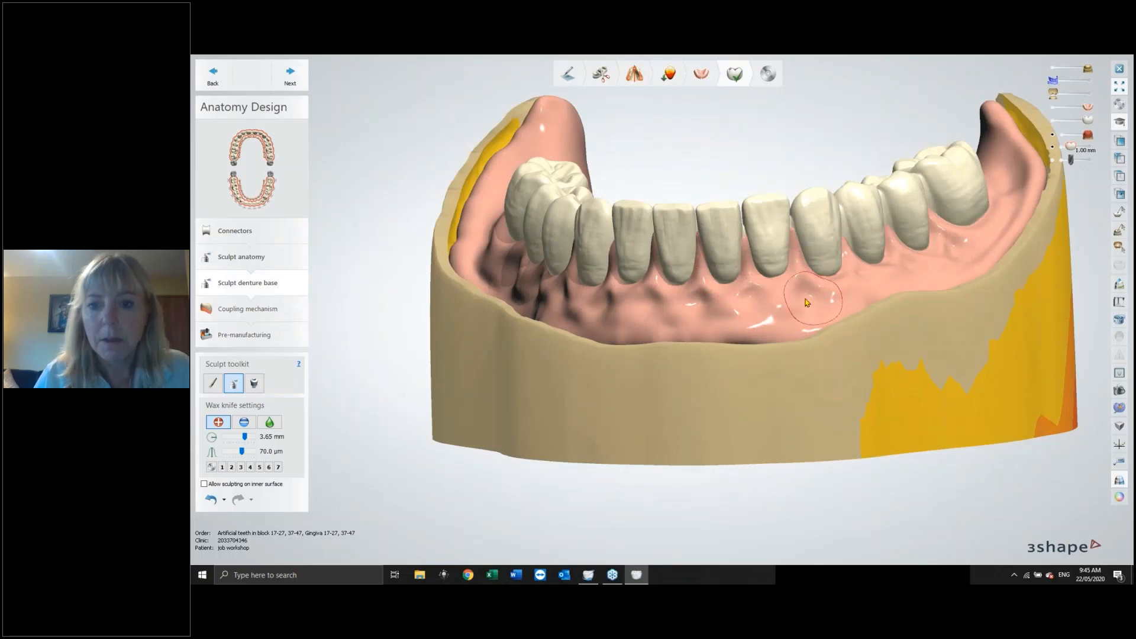
{"action": "mouse_move", "coordinate": [787, 299]}
{"action": "right_mouse_down"}
{"action": "mouse_move", "coordinate": [724, 305]}
{"action": "mouse_move", "coordinate": [805, 285]}
{"action": "right_mouse_up"}
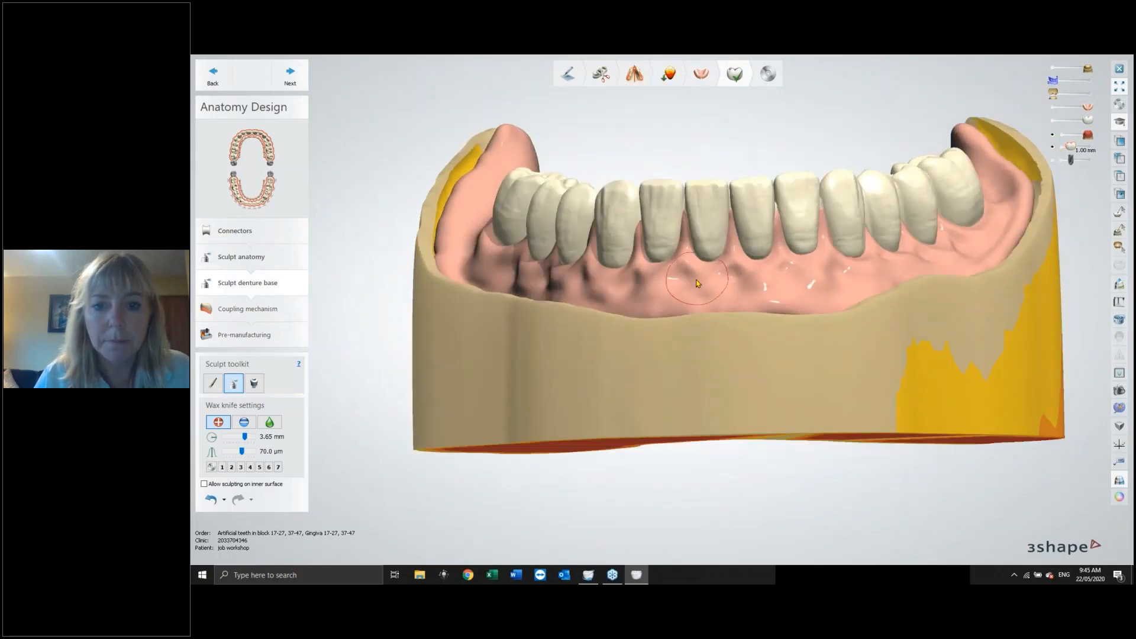
Switch the wax knife between remove and add modes and sculpt the lower denture's labial gingiva around the teeth.
{"action": "left_click", "coordinate": [244, 423]}
{"action": "left_click", "coordinate": [247, 425]}
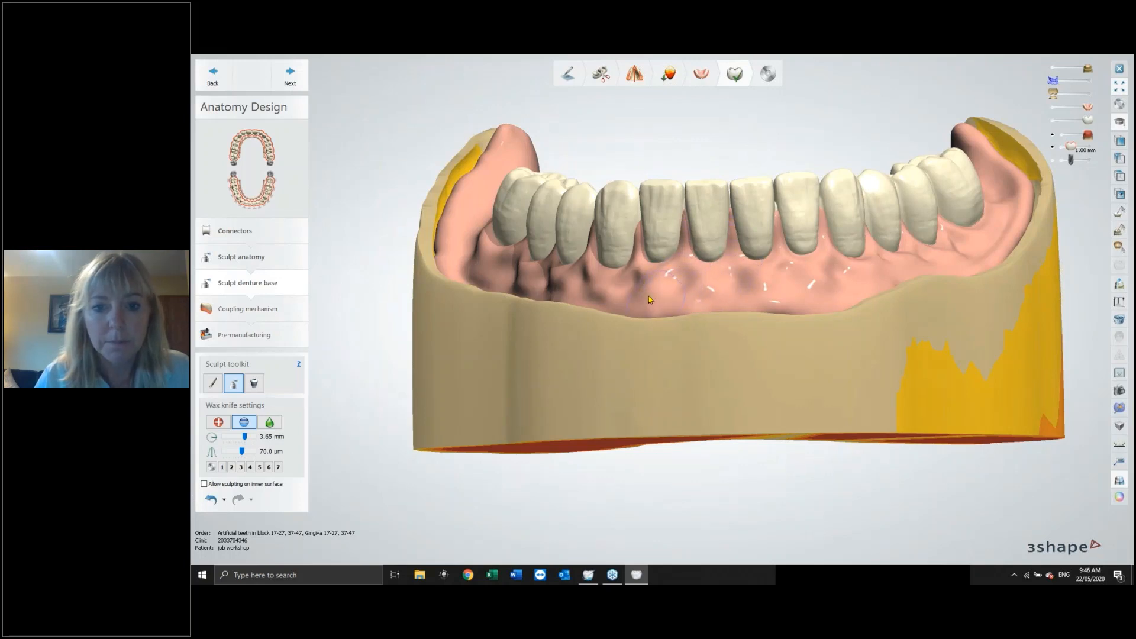
{"action": "right_click_drag", "start_coordinate": [642, 286], "coordinate": [695, 310]}
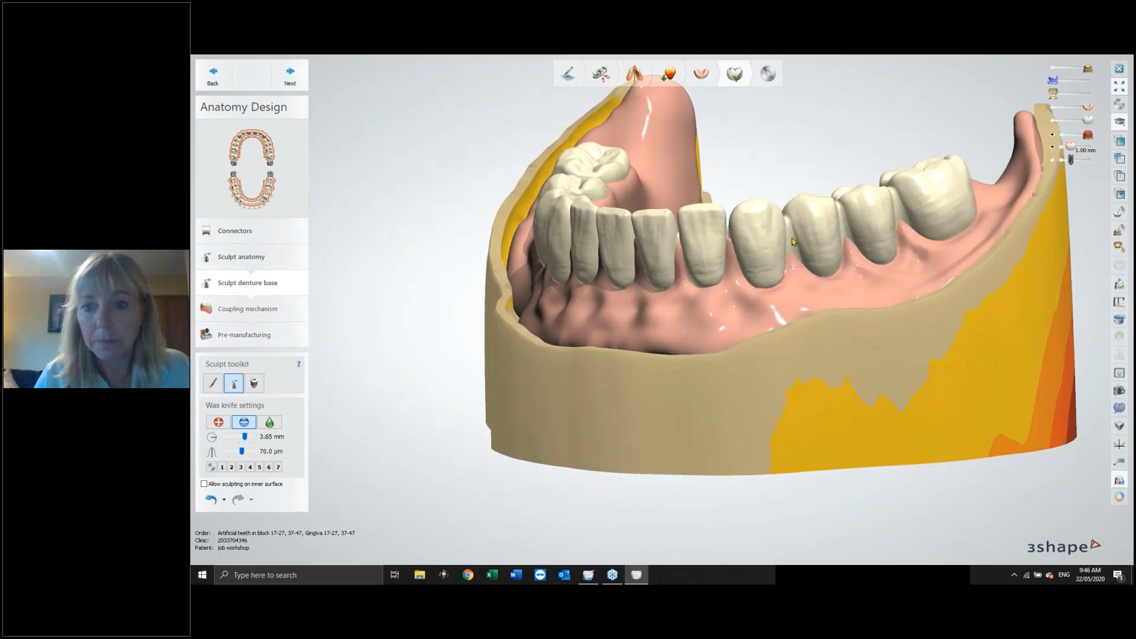
{"action": "left_click", "coordinate": [219, 422]}
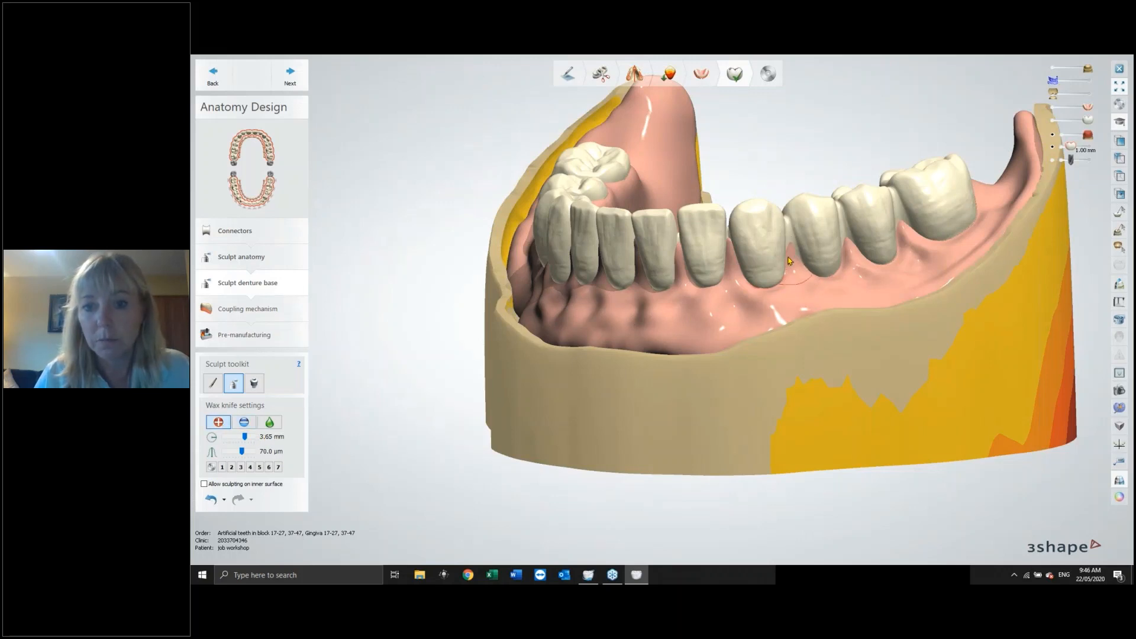
{"action": "right_click_drag", "start_coordinate": [848, 266], "coordinate": [758, 286]}
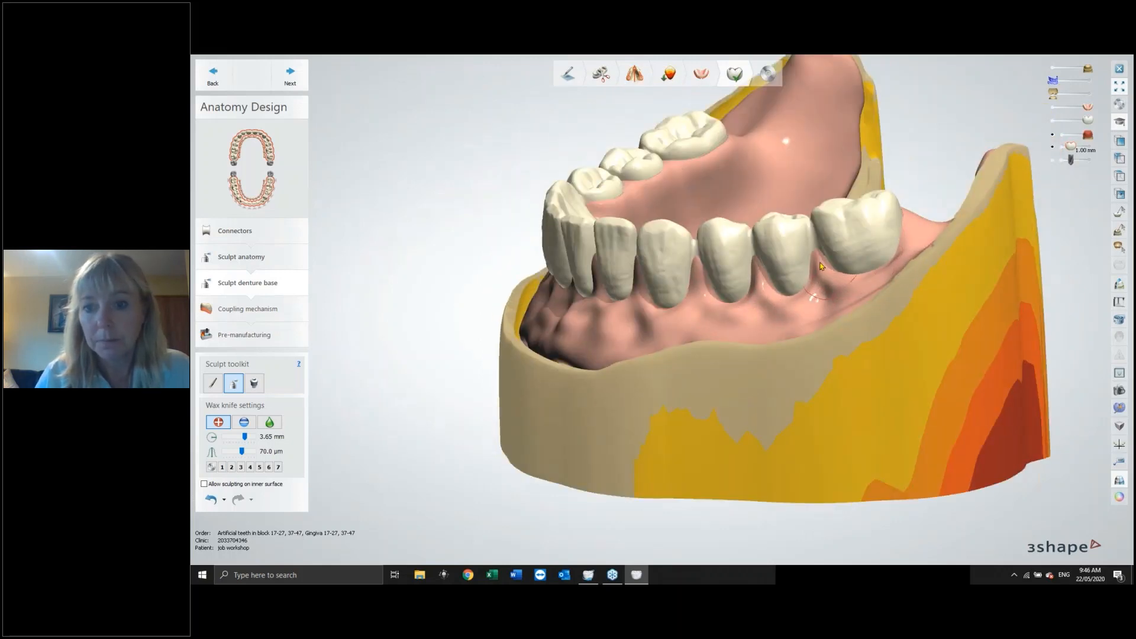
{"action": "right_click_drag", "start_coordinate": [826, 266], "coordinate": [795, 347]}
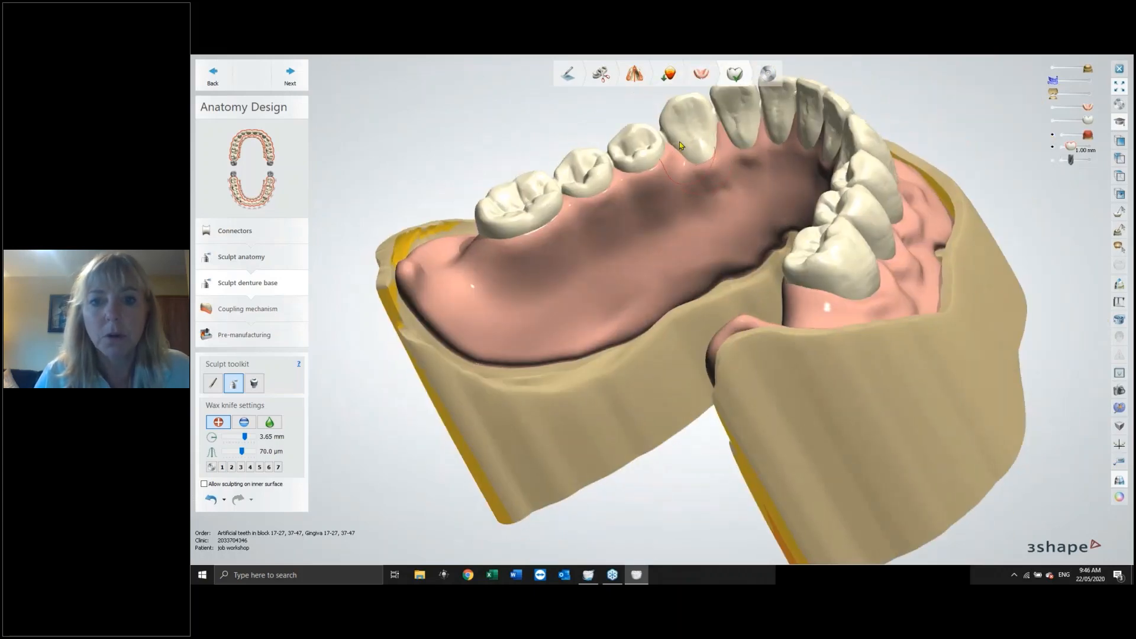
{"action": "right_click_drag", "start_coordinate": [736, 187], "coordinate": [951, 180]}
Smooth the lower denture's labial gingiva using the wax knife's smooth mode.
{"action": "left_click", "coordinate": [270, 422]}
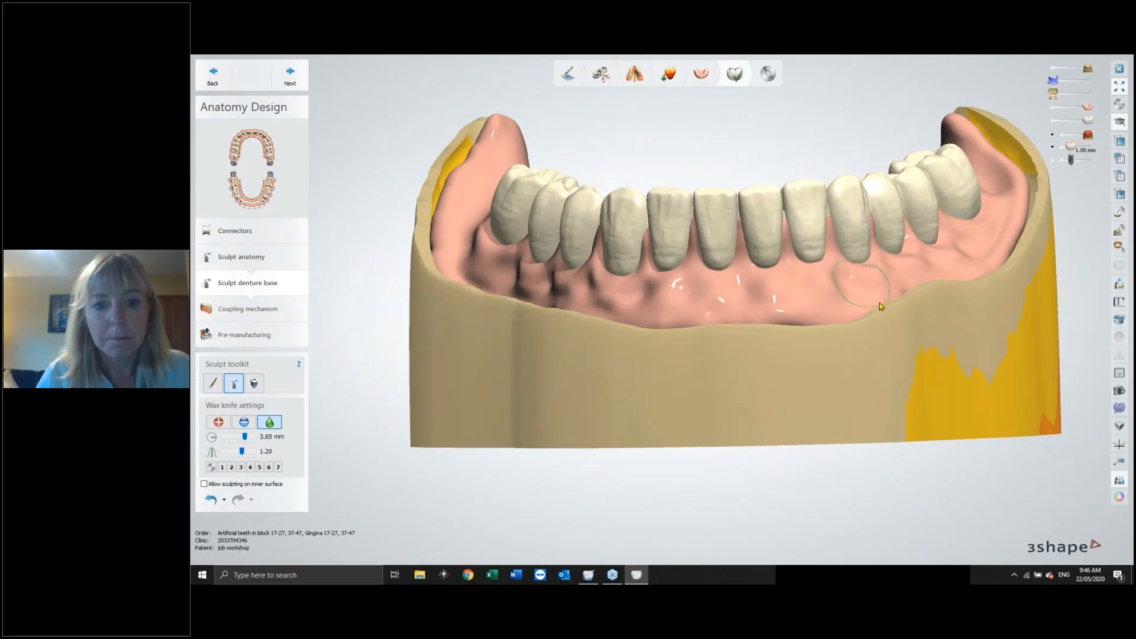
{"action": "right_click_drag", "start_coordinate": [880, 303], "coordinate": [928, 348]}
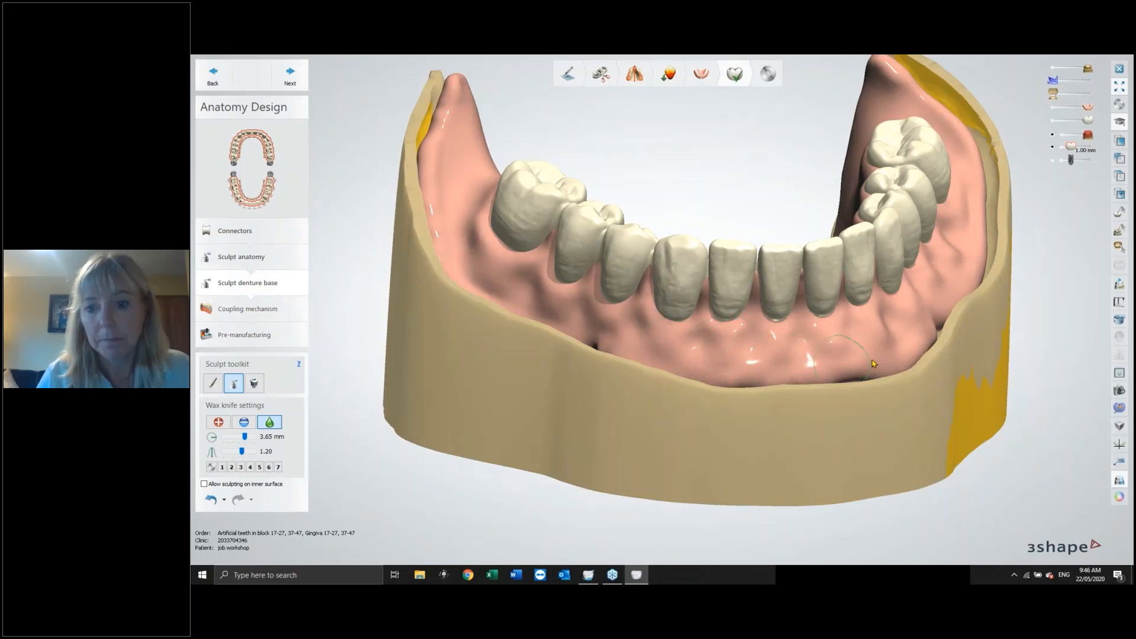
{"action": "right_click_drag", "start_coordinate": [977, 245], "coordinate": [971, 222]}
Advance to the lower denture's Coupling mechanism step and read its Technical Documentation help page, then close the help.
{"action": "left_click", "coordinate": [290, 74]}
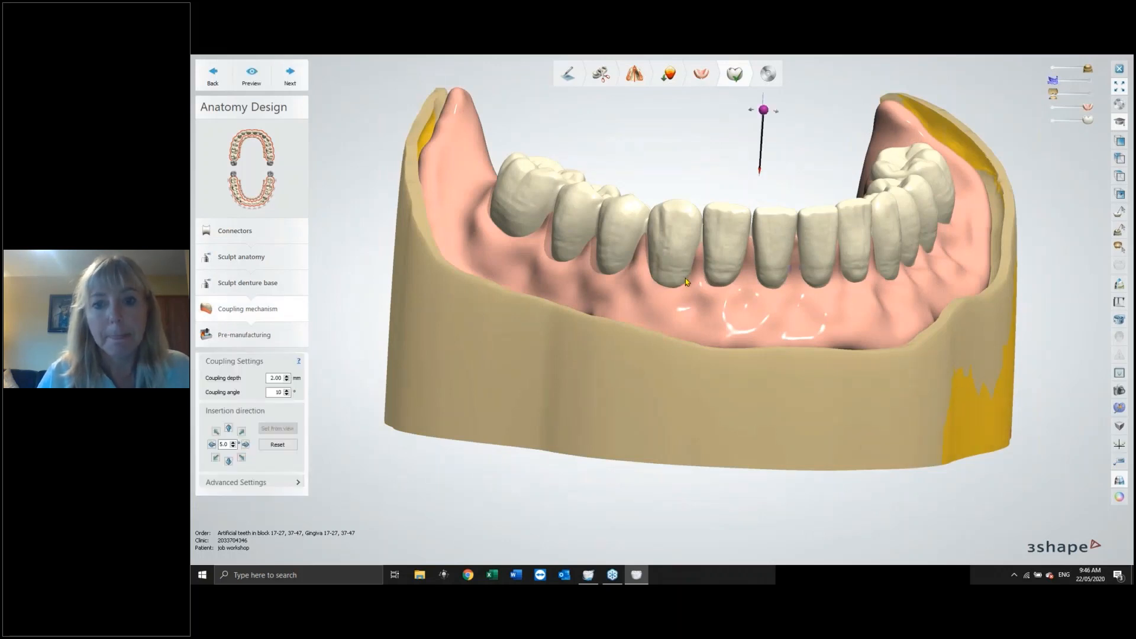
{"action": "right_click_drag", "start_coordinate": [696, 277], "coordinate": [773, 280]}
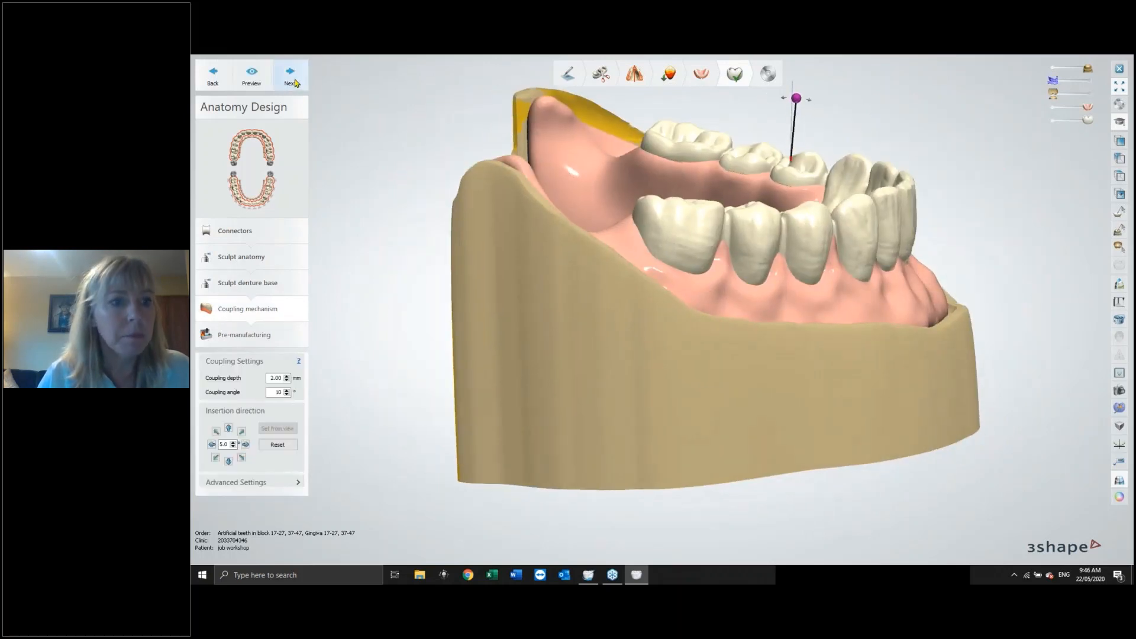
{"action": "left_click", "coordinate": [299, 363]}
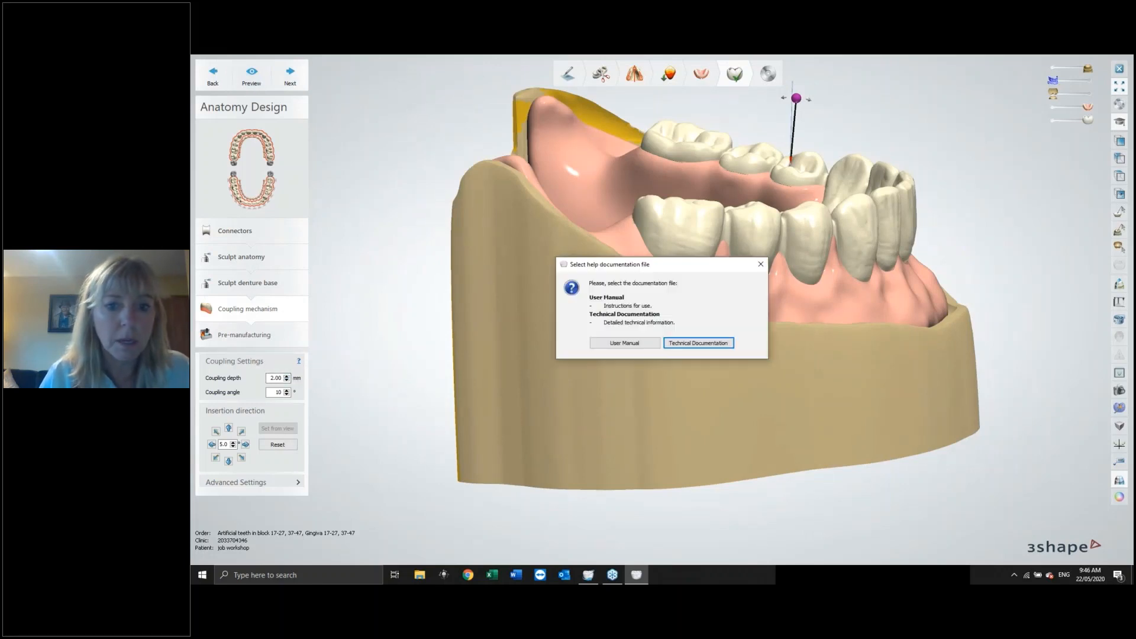
{"action": "left_click", "coordinate": [699, 343]}
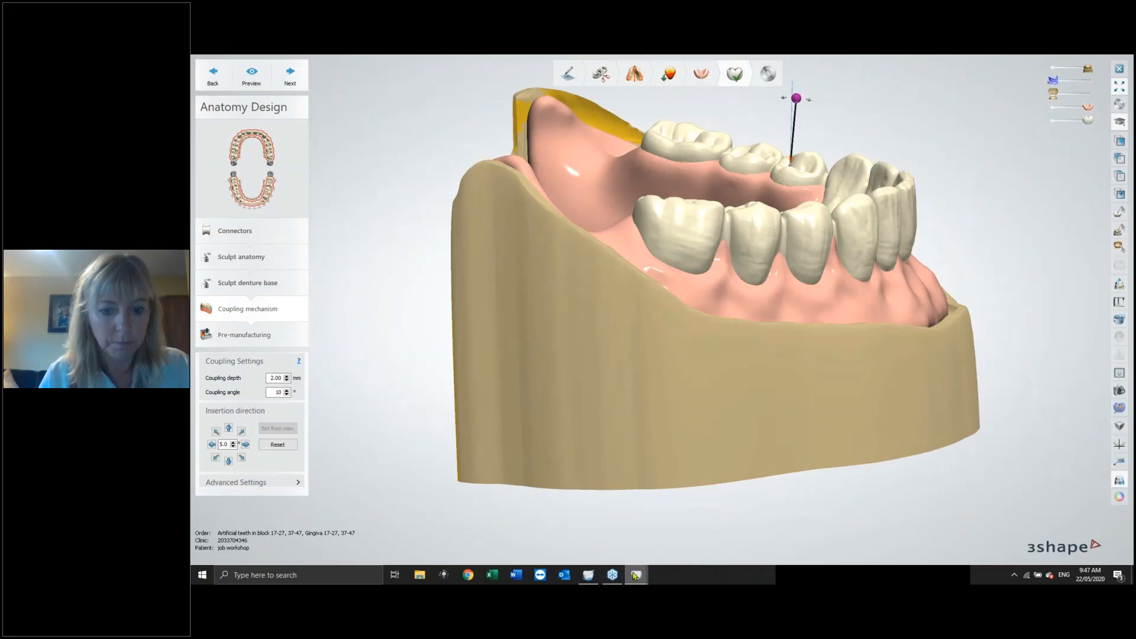
{"action": "mouse_move", "coordinate": [635, 575]}
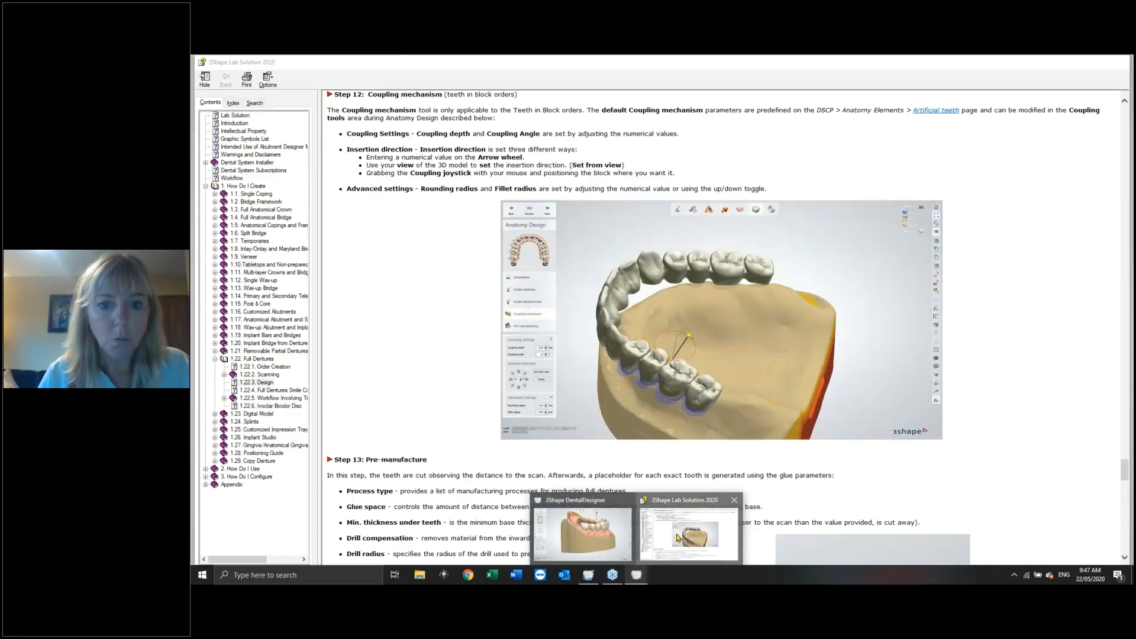
{"action": "left_click", "coordinate": [678, 538]}
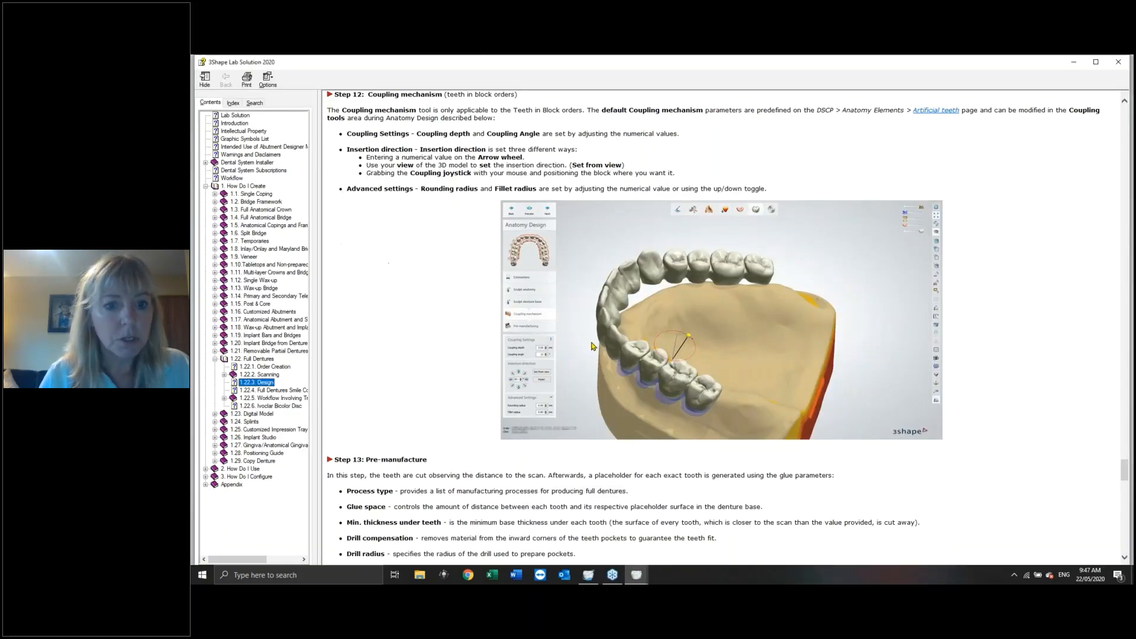
{"action": "right_click", "coordinate": [1022, 310]}
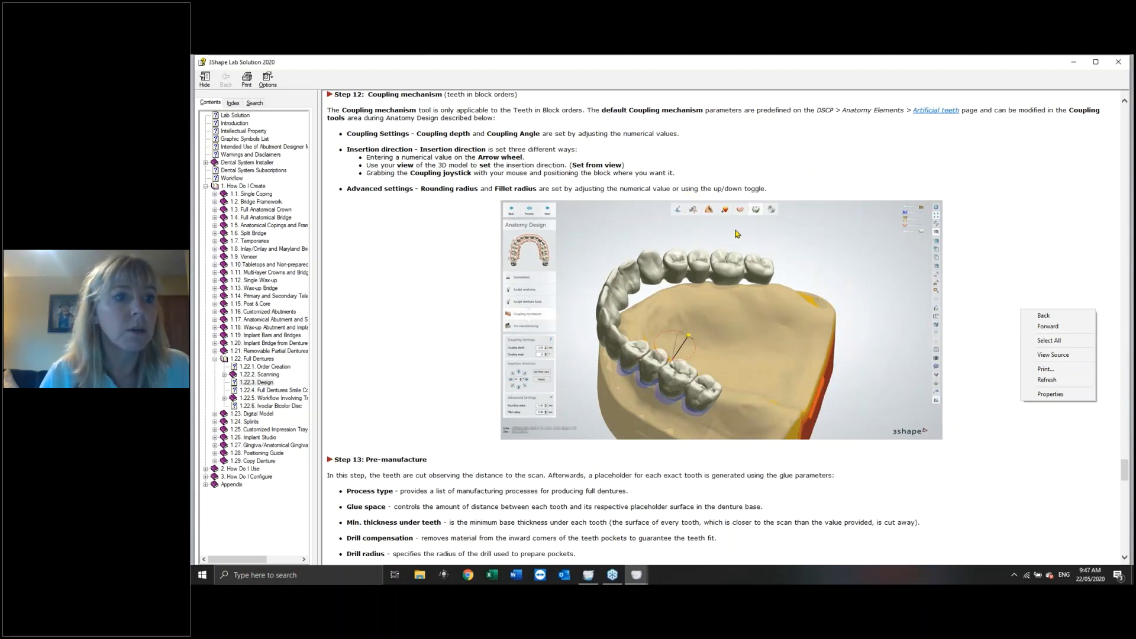
{"action": "left_click", "coordinate": [1120, 65]}
{"action": "left_click", "coordinate": [1120, 65]}
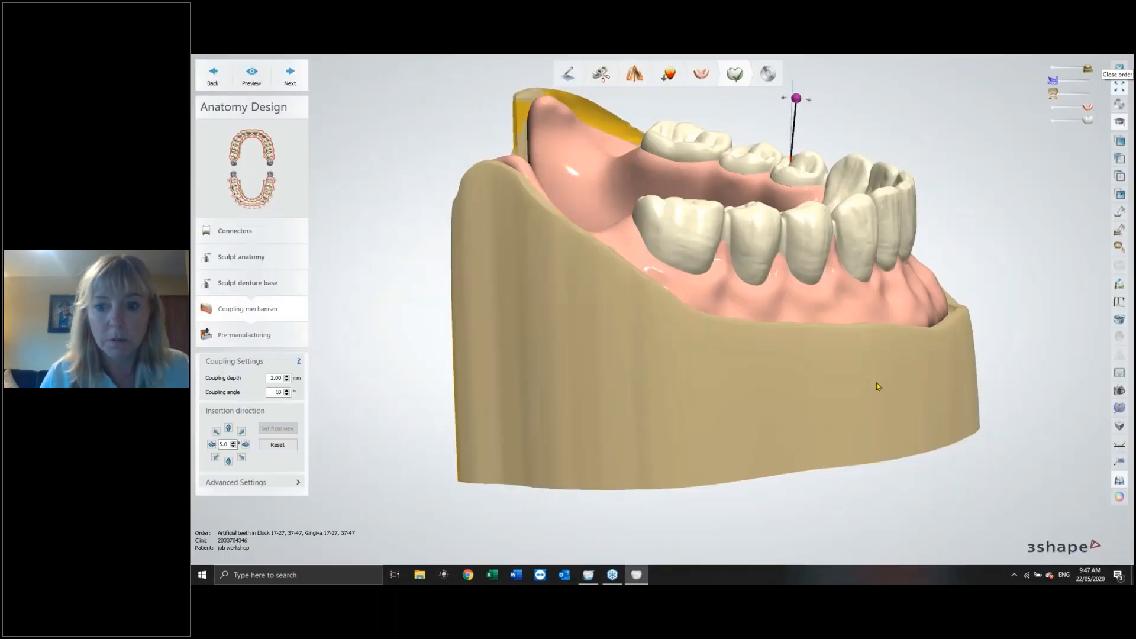
Advance through the Pre-manufacturing step and finish the denture design.
{"action": "right_click_drag", "start_coordinate": [836, 362], "coordinate": [860, 405]}
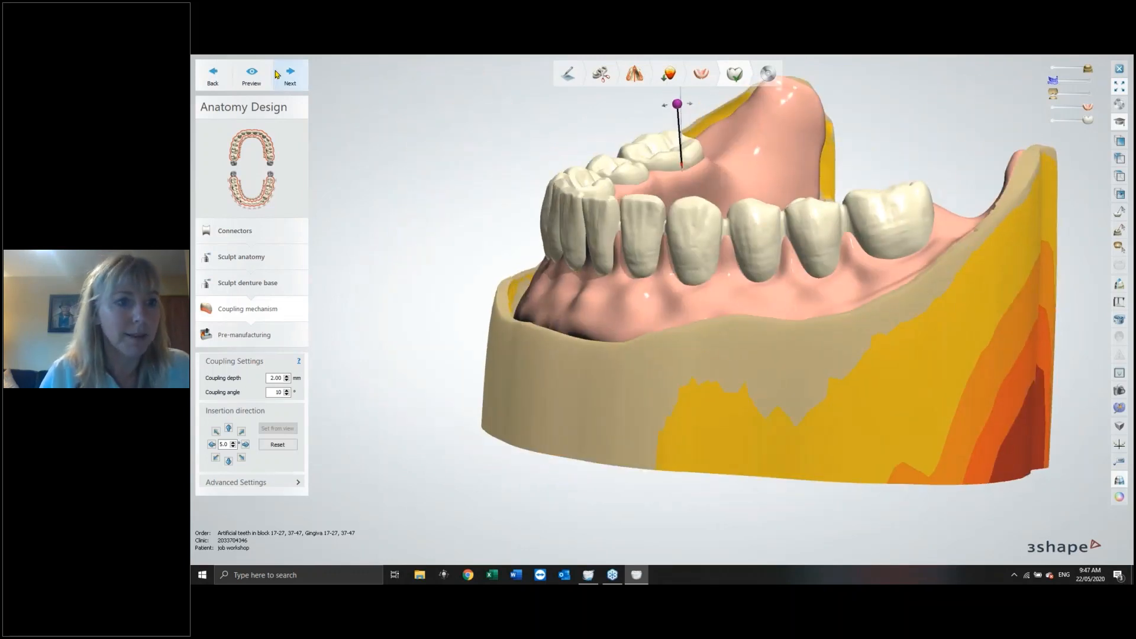
{"action": "left_click", "coordinate": [291, 73]}
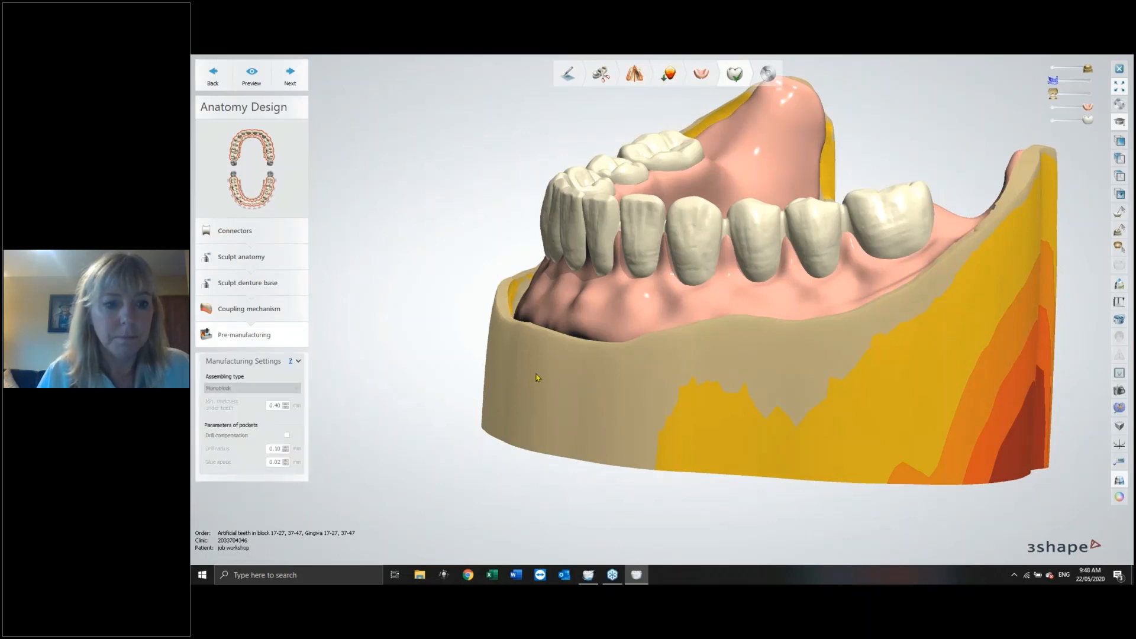
{"action": "right_click_drag", "start_coordinate": [537, 377], "coordinate": [607, 412]}
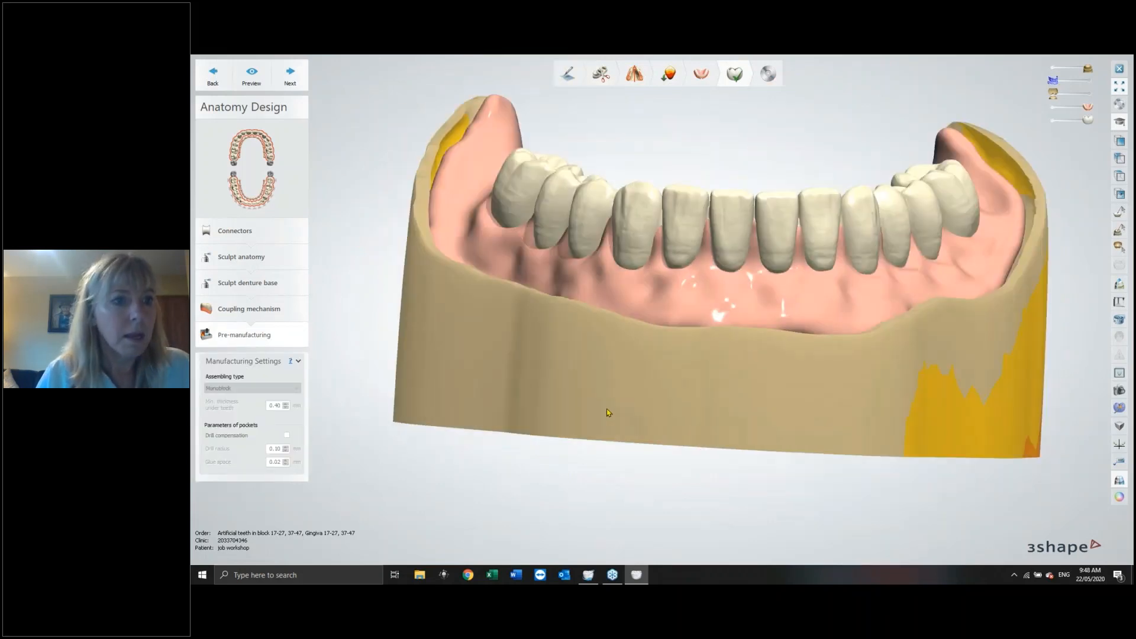
{"action": "left_click", "coordinate": [289, 75]}
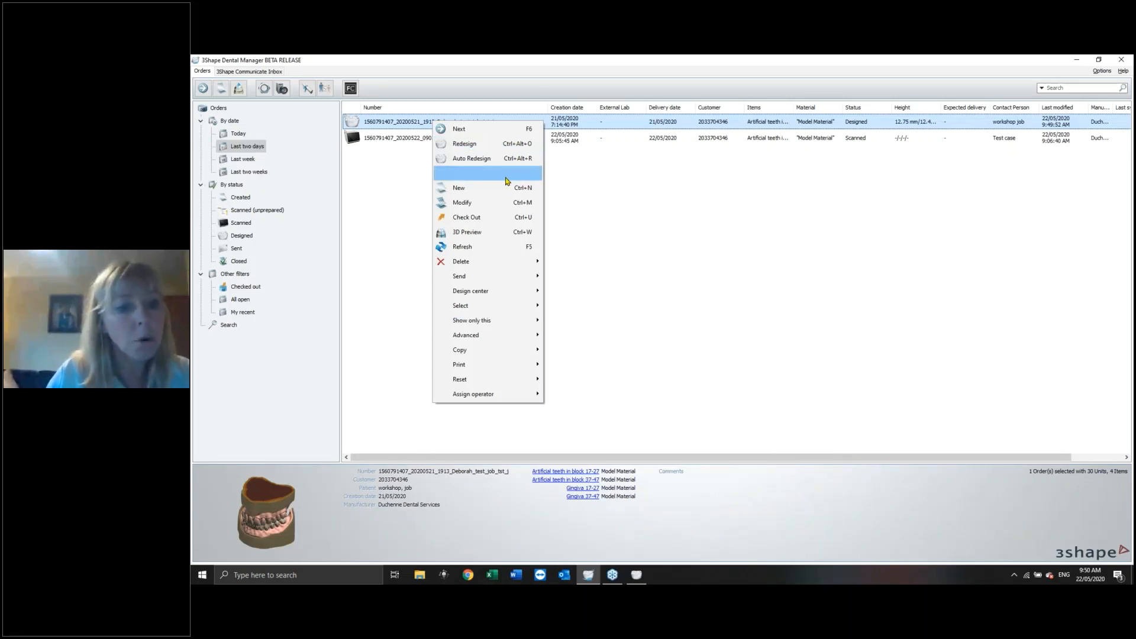
Open the designed order's 3D preview maximized and orbit to inspect both dentures.
{"action": "mouse_move", "coordinate": [497, 352]}
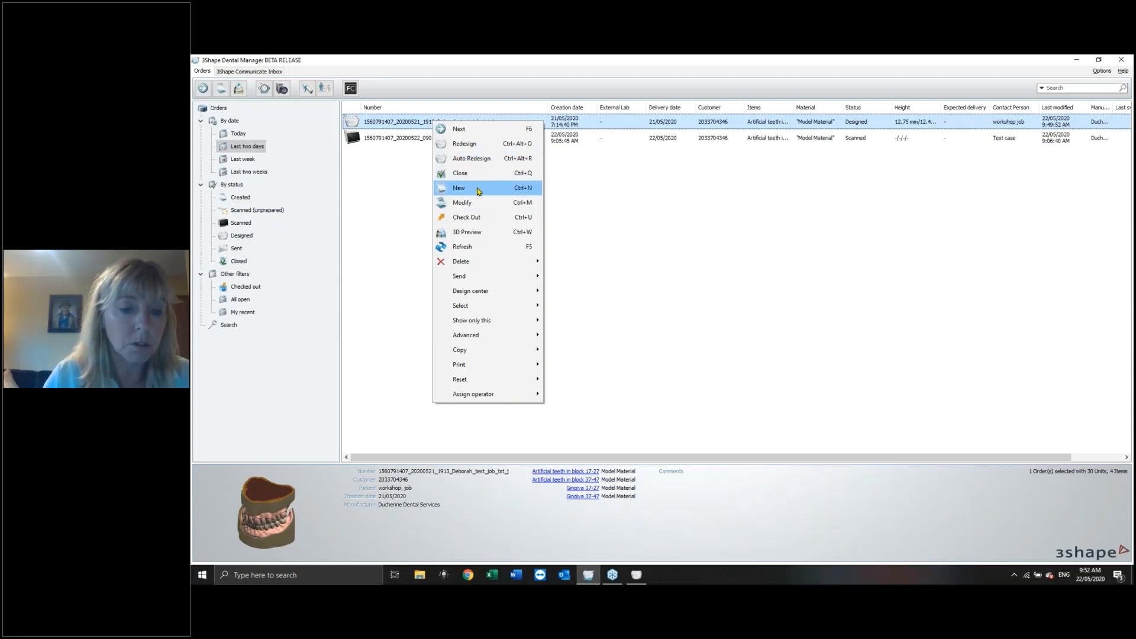
{"action": "left_click", "coordinate": [468, 232]}
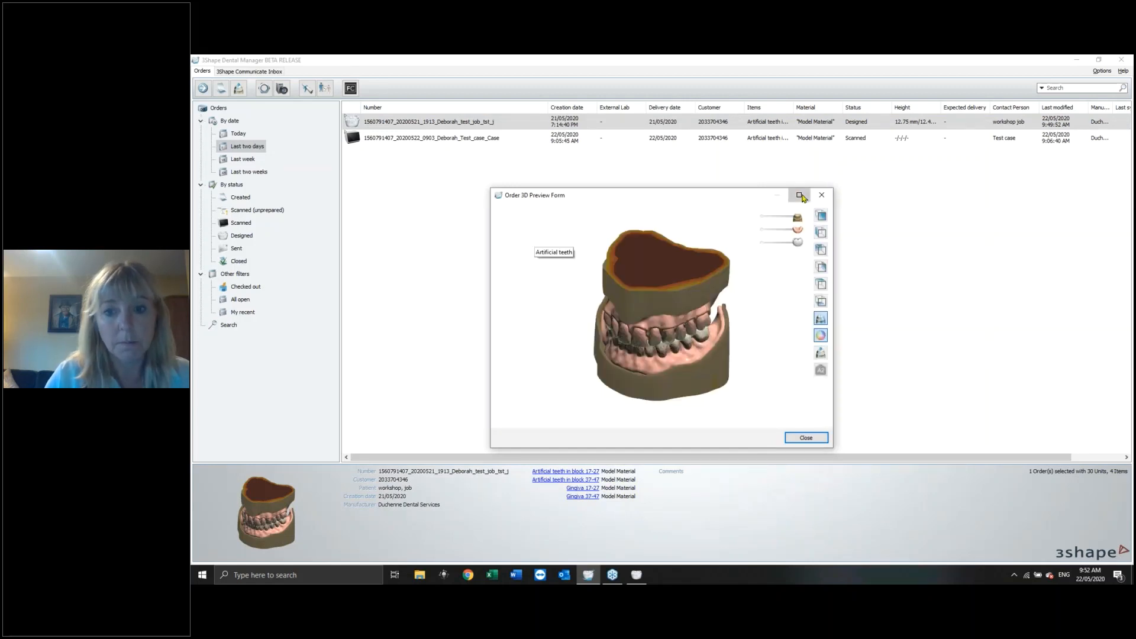
{"action": "left_click", "coordinate": [799, 195]}
{"action": "left_click_drag", "start_coordinate": [725, 306], "coordinate": [852, 261]}
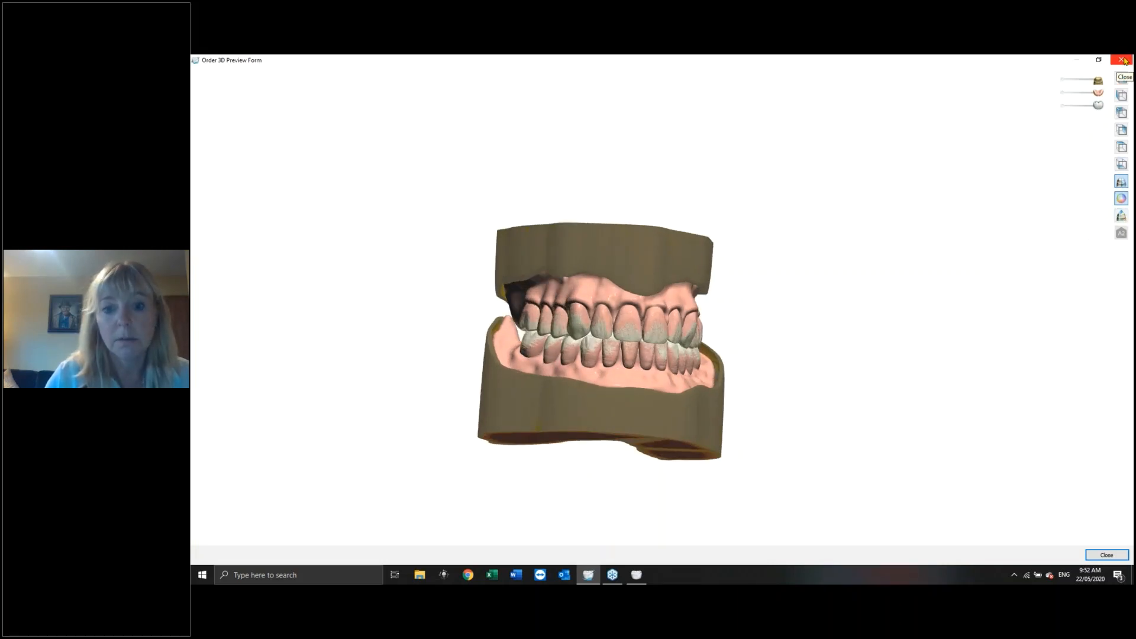
{"action": "left_click", "coordinate": [1121, 59]}
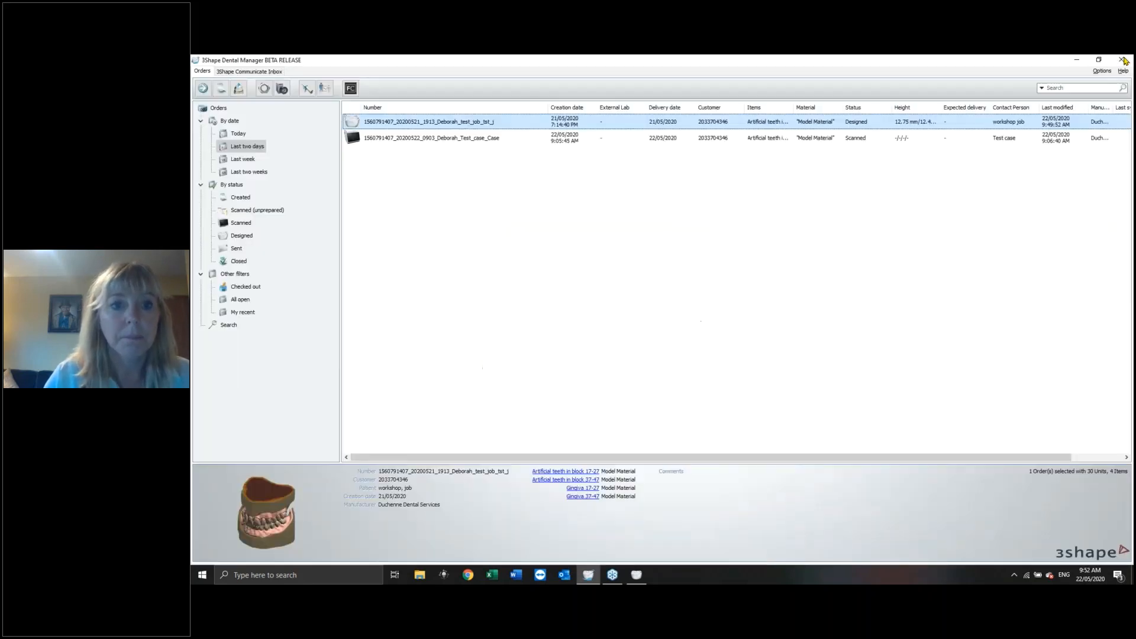
Generate the CAM output for the designed denture order.
{"action": "right_click", "coordinate": [504, 121]}
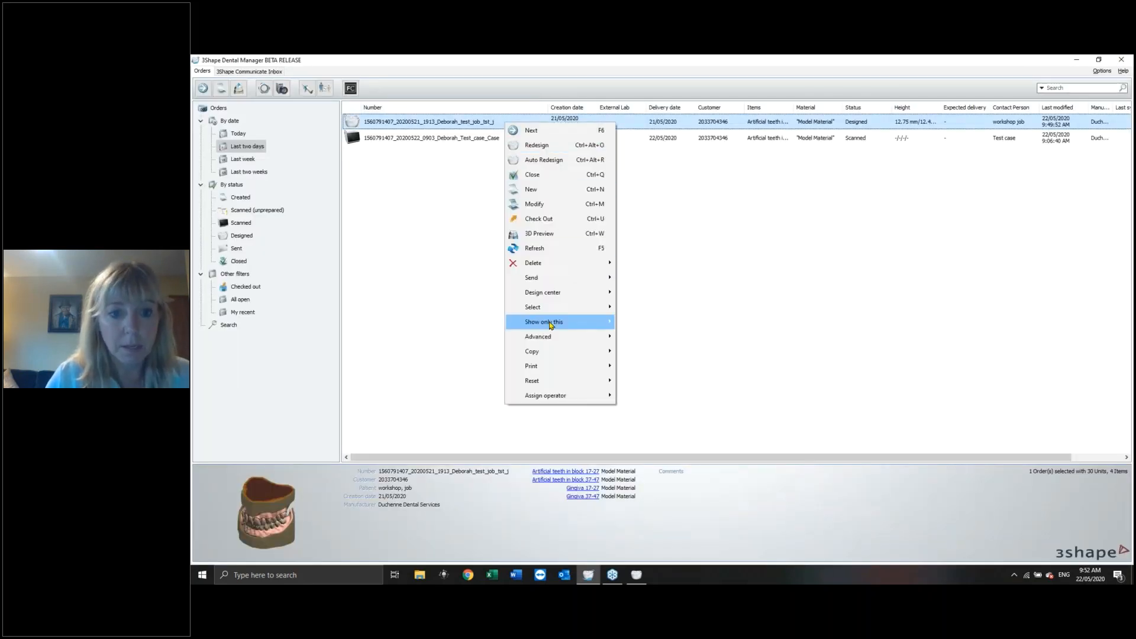
{"action": "mouse_move", "coordinate": [560, 296]}
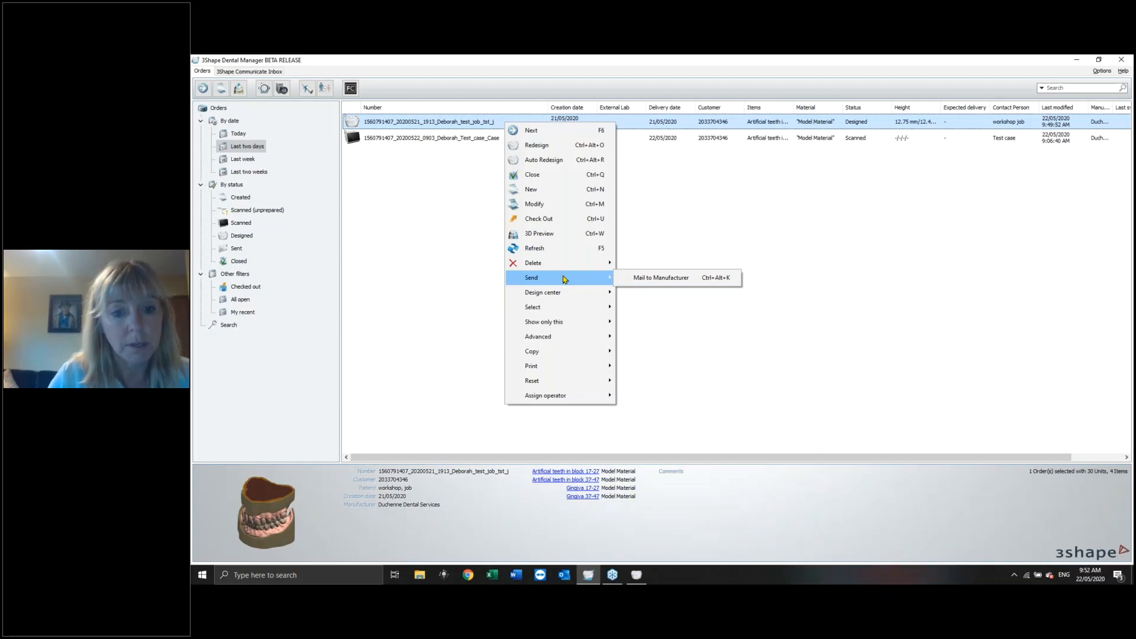
{"action": "mouse_move", "coordinate": [574, 329]}
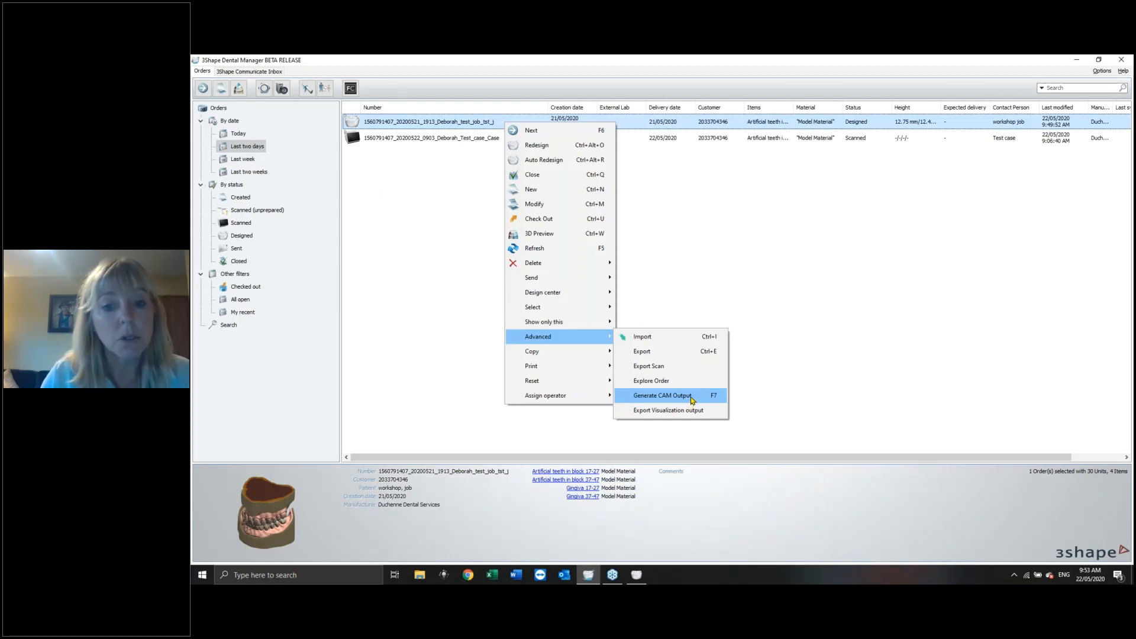
{"action": "left_click", "coordinate": [693, 396]}
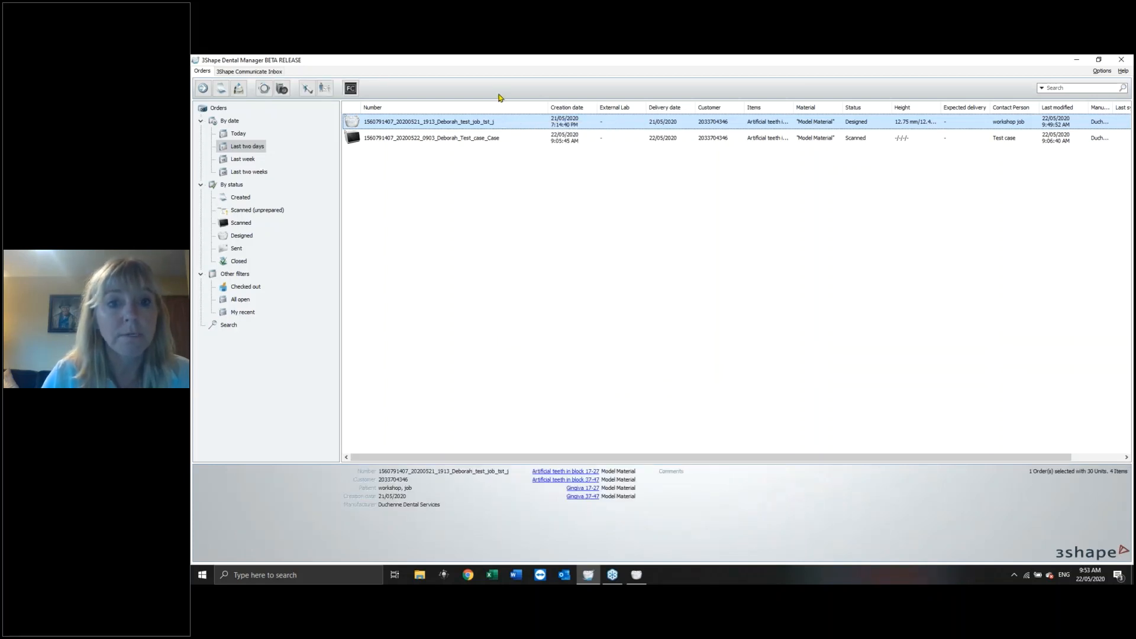
Explore the order's CAM output folder and preview an exported 3D file, then close both windows.
{"action": "right_click", "coordinate": [511, 121]}
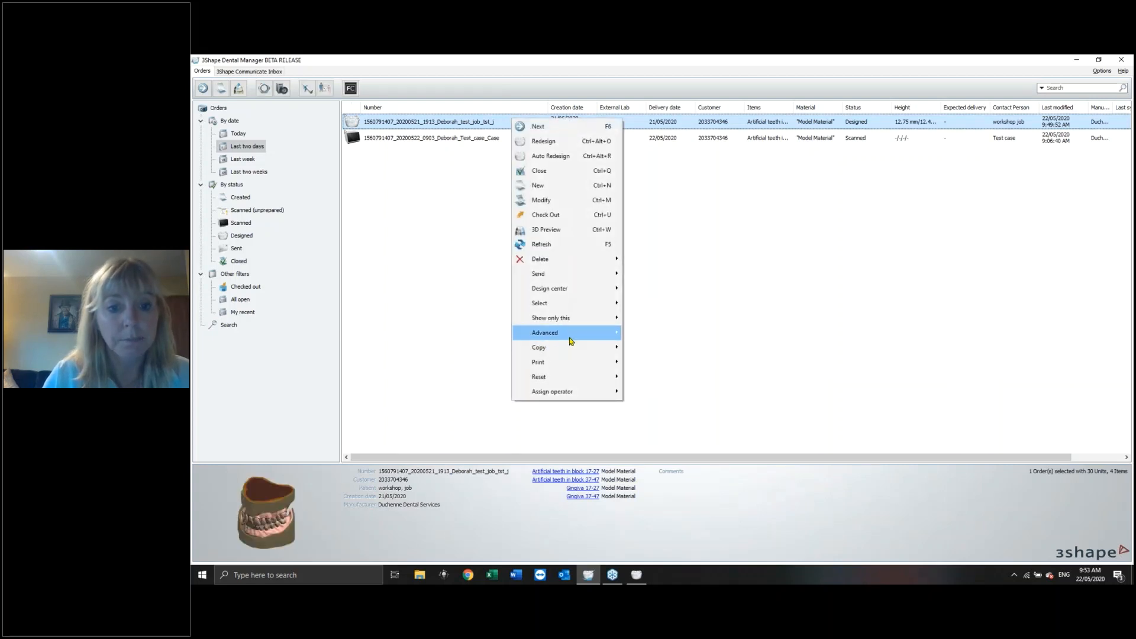
{"action": "mouse_move", "coordinate": [571, 339]}
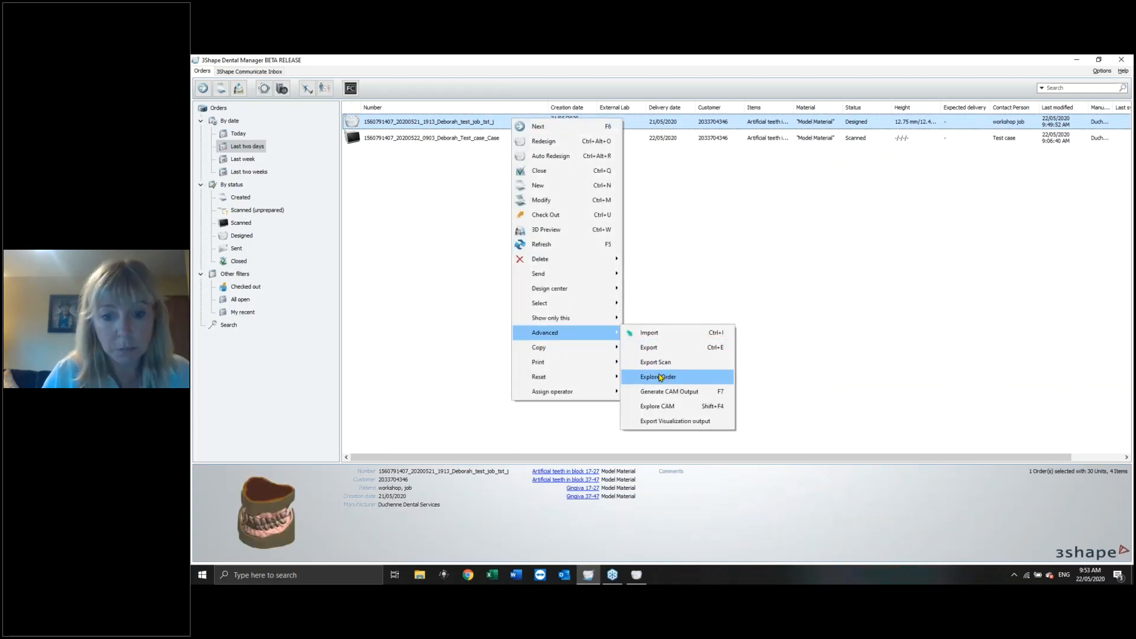
{"action": "left_click", "coordinate": [671, 408]}
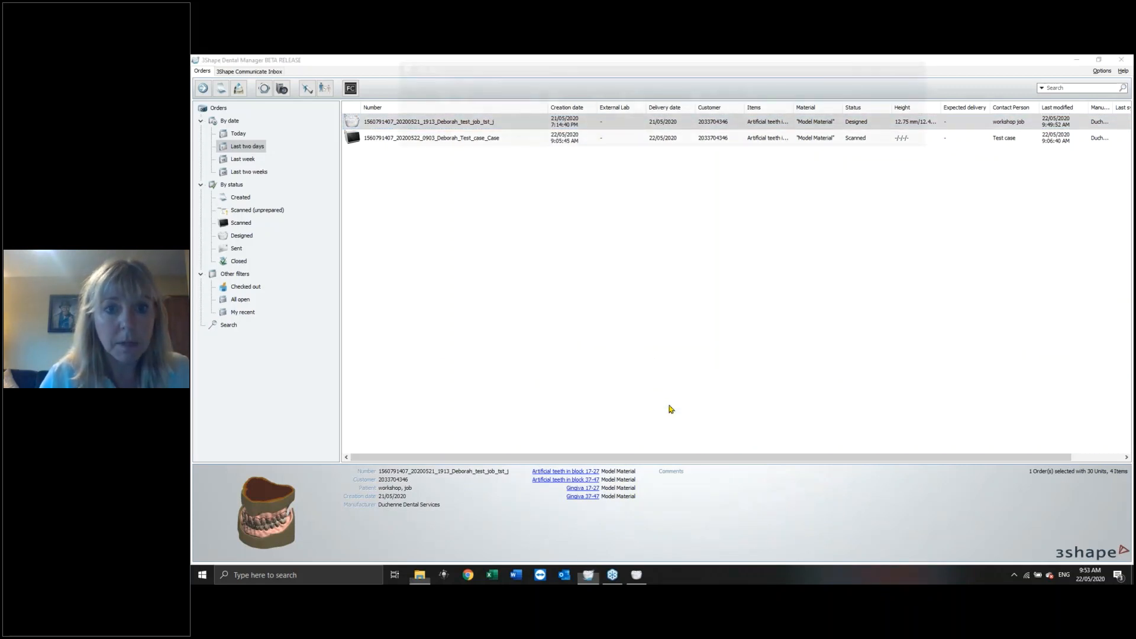
{"action": "double_click", "coordinate": [569, 165]}
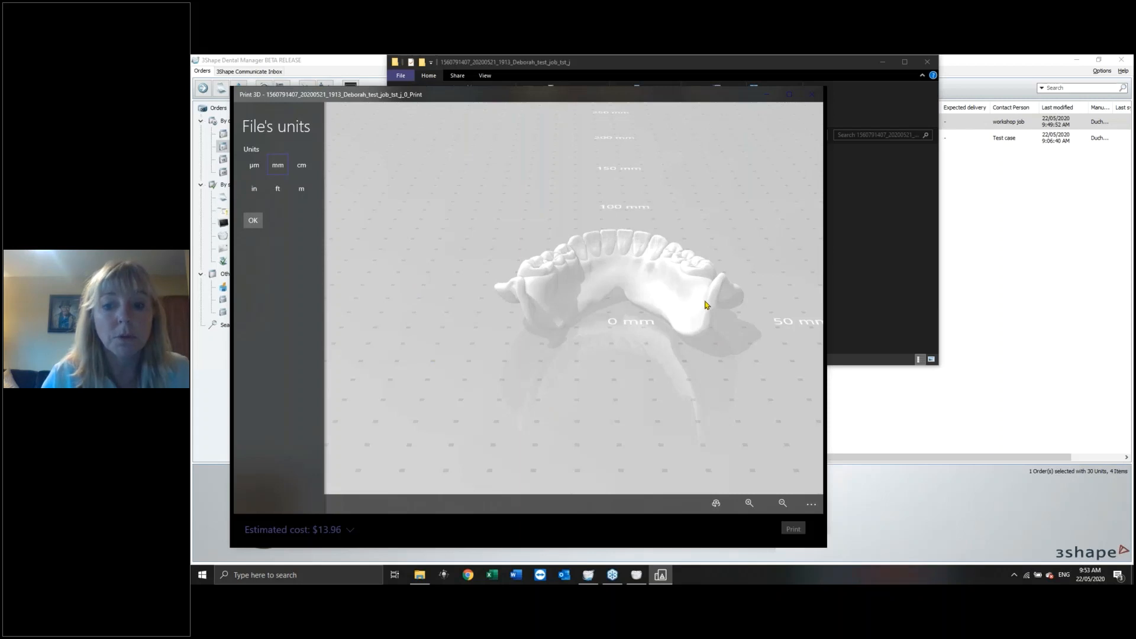
{"action": "left_click", "coordinate": [813, 95]}
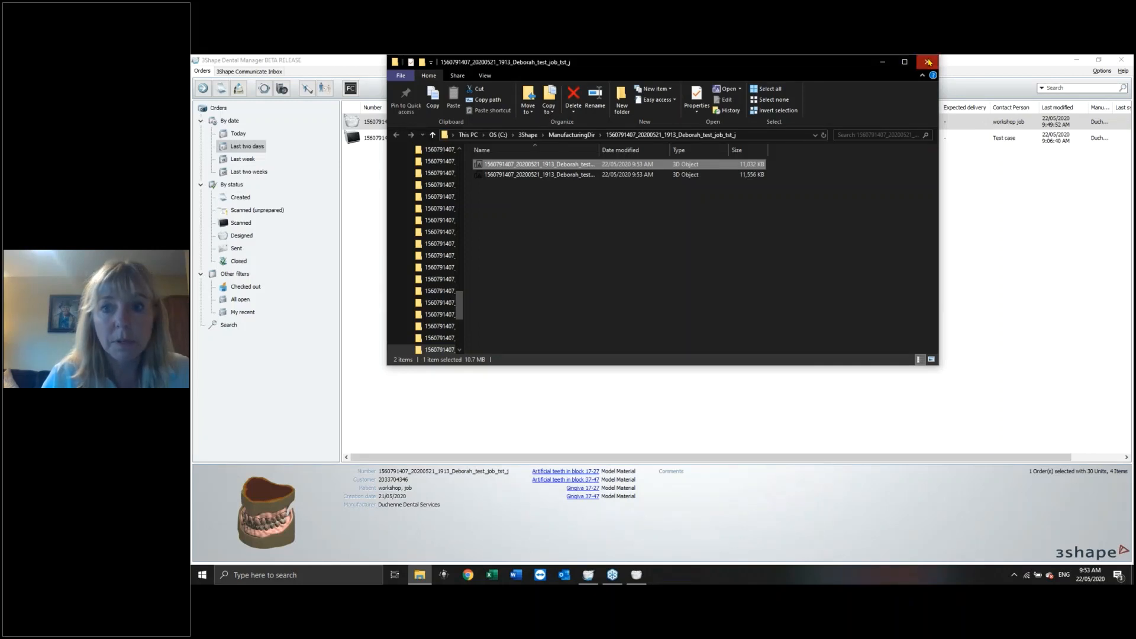
{"action": "left_click", "coordinate": [928, 63]}
Explore the order's folder, browsing its CAD and Scans subfolders, then close the folder window.
{"action": "right_click", "coordinate": [545, 121]}
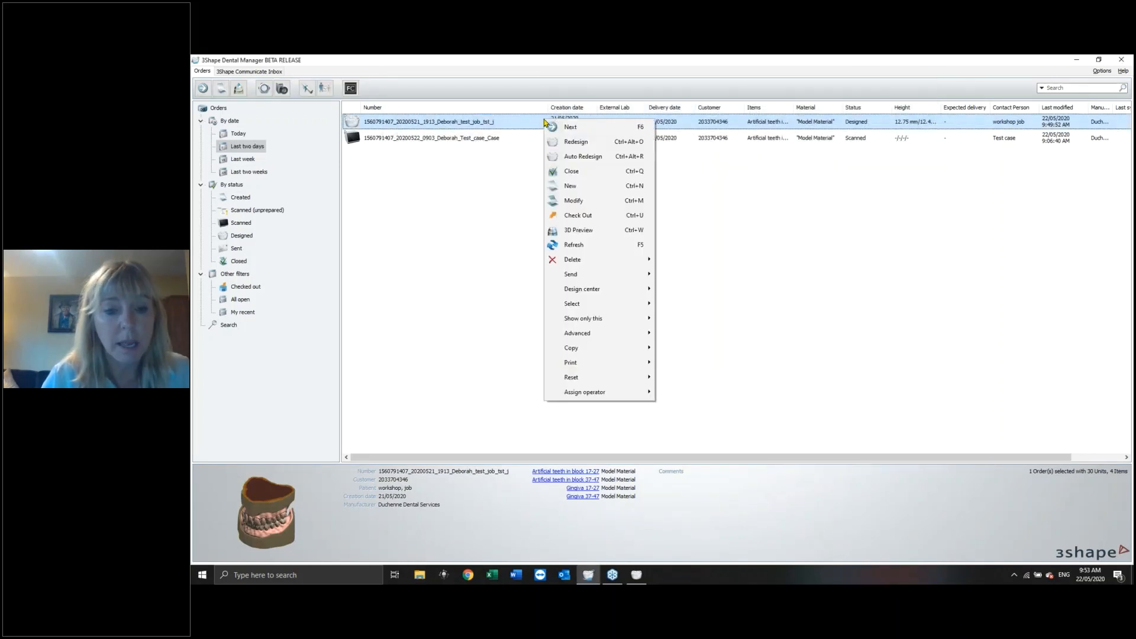
{"action": "mouse_move", "coordinate": [600, 338]}
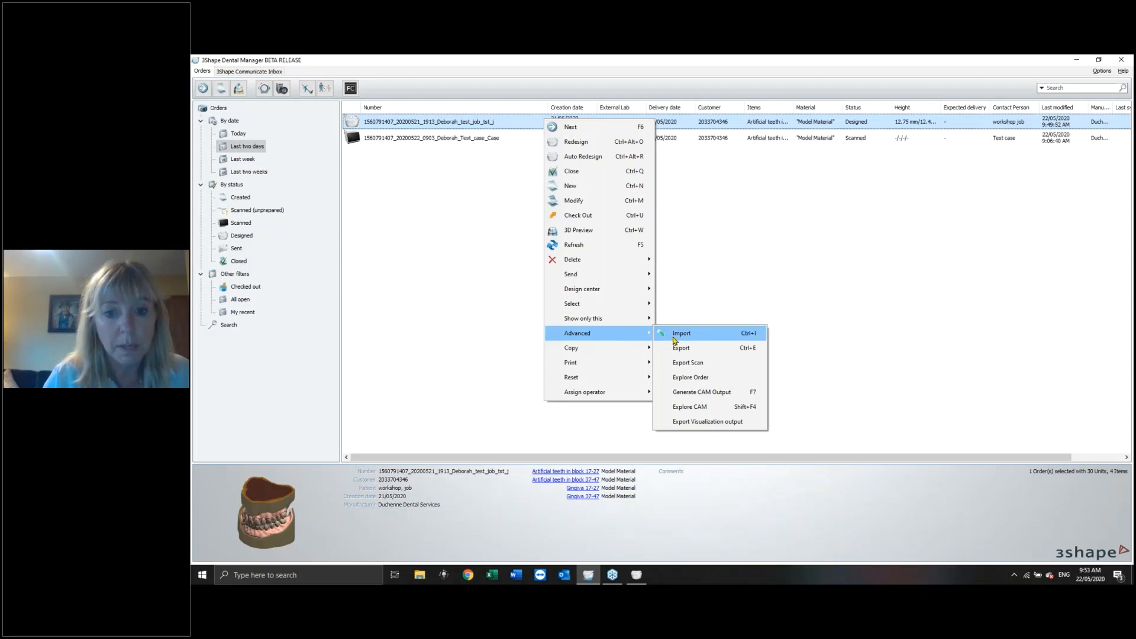
{"action": "left_click", "coordinate": [690, 378]}
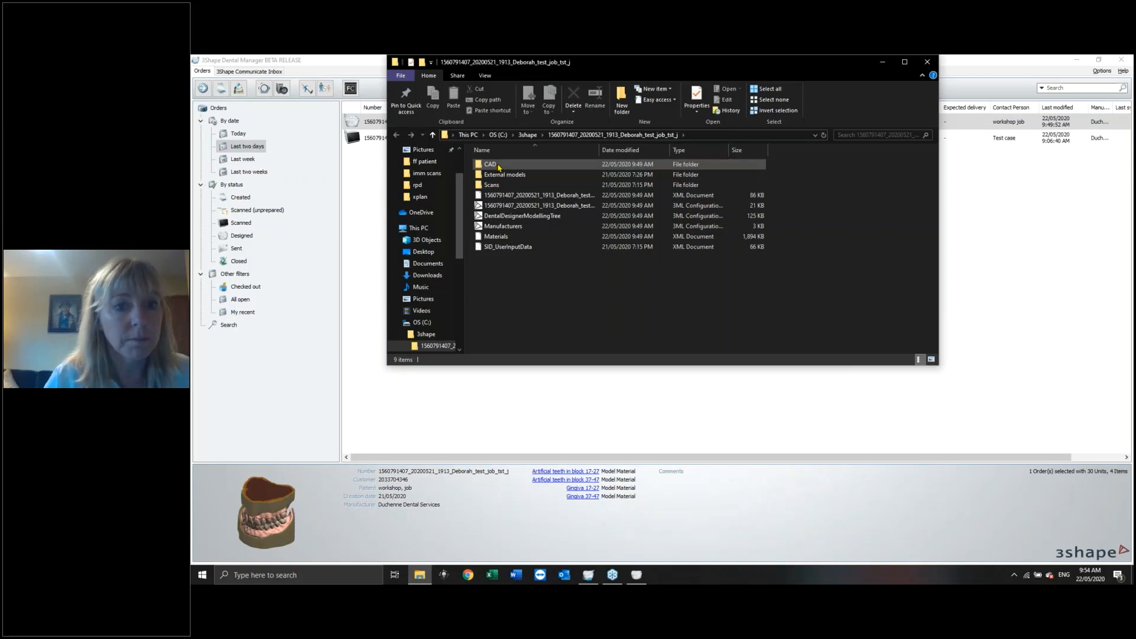
{"action": "left_click", "coordinate": [499, 166]}
{"action": "double_click", "coordinate": [499, 166]}
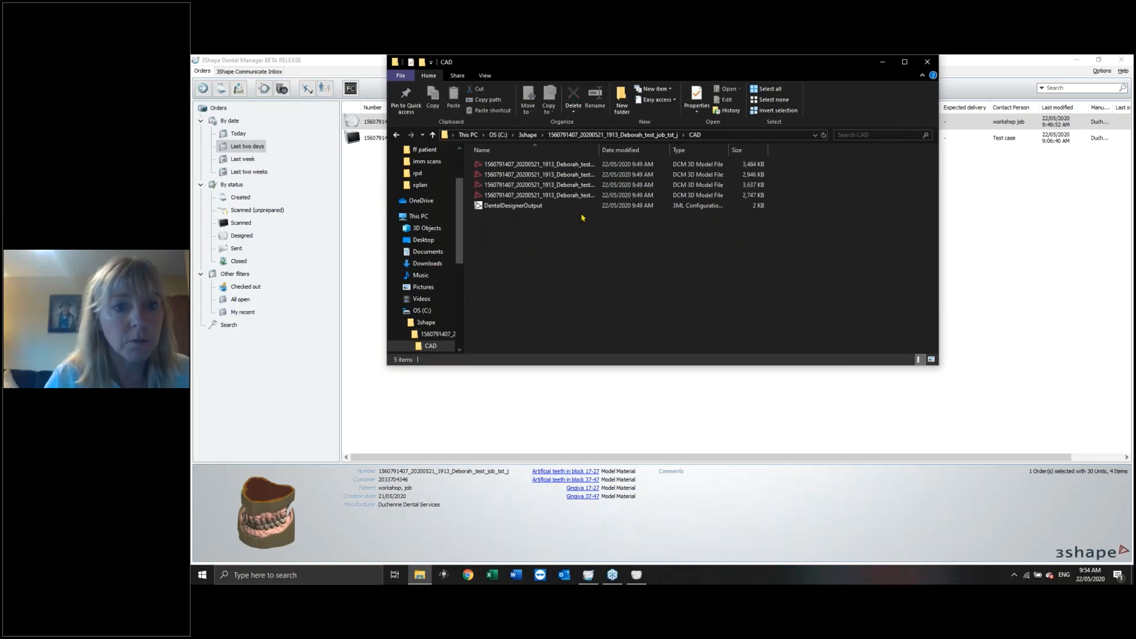
{"action": "left_click", "coordinate": [397, 136]}
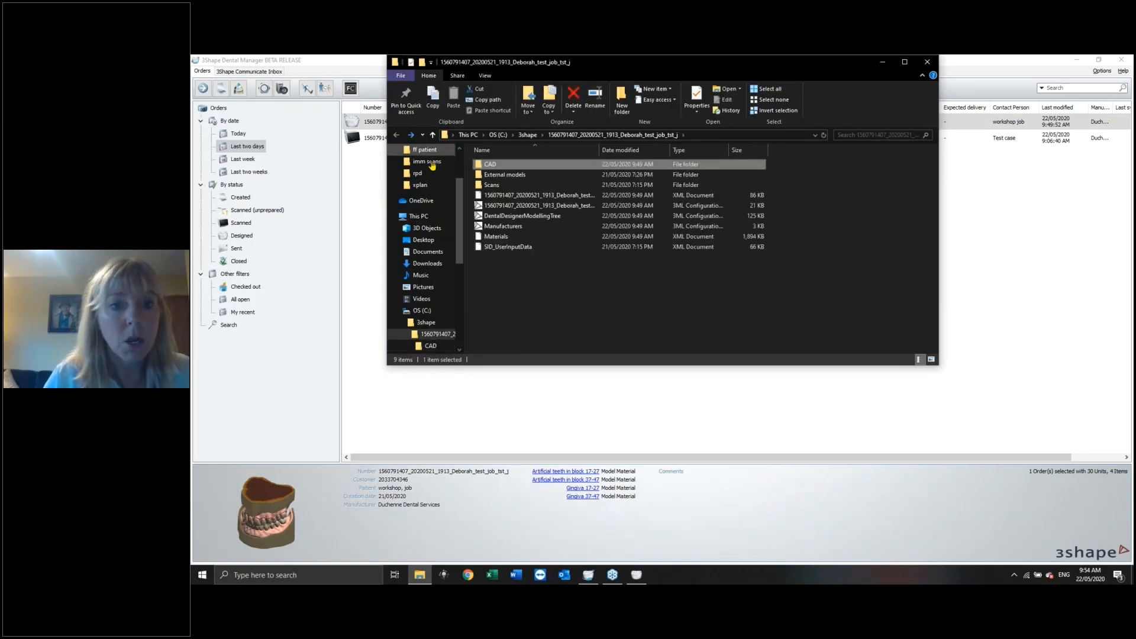
{"action": "left_click", "coordinate": [496, 185]}
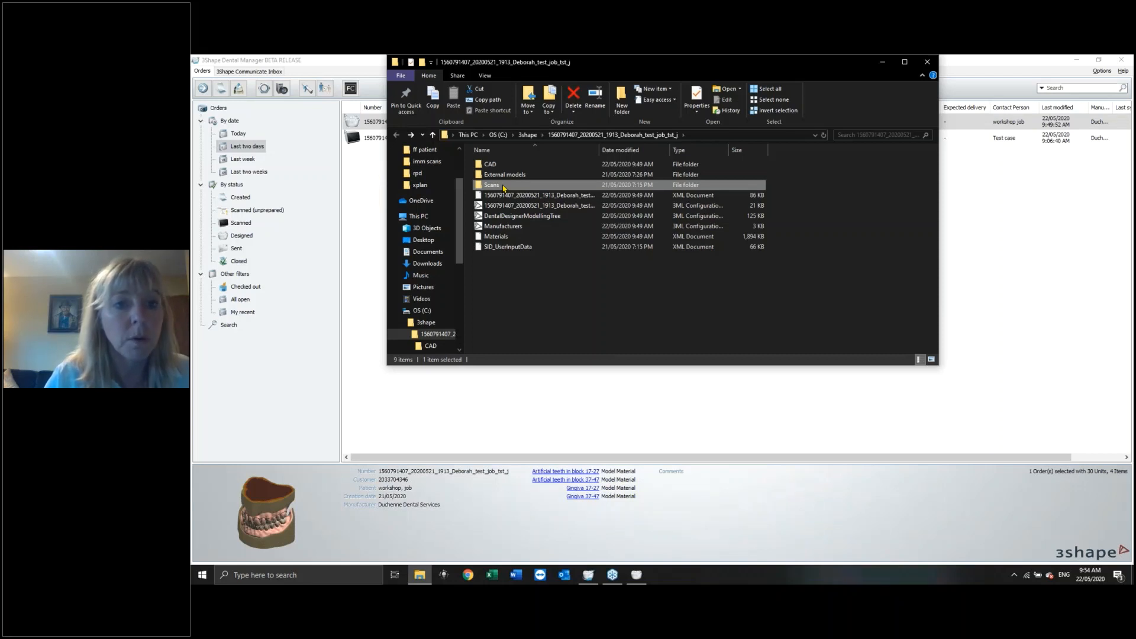
{"action": "double_click", "coordinate": [496, 185]}
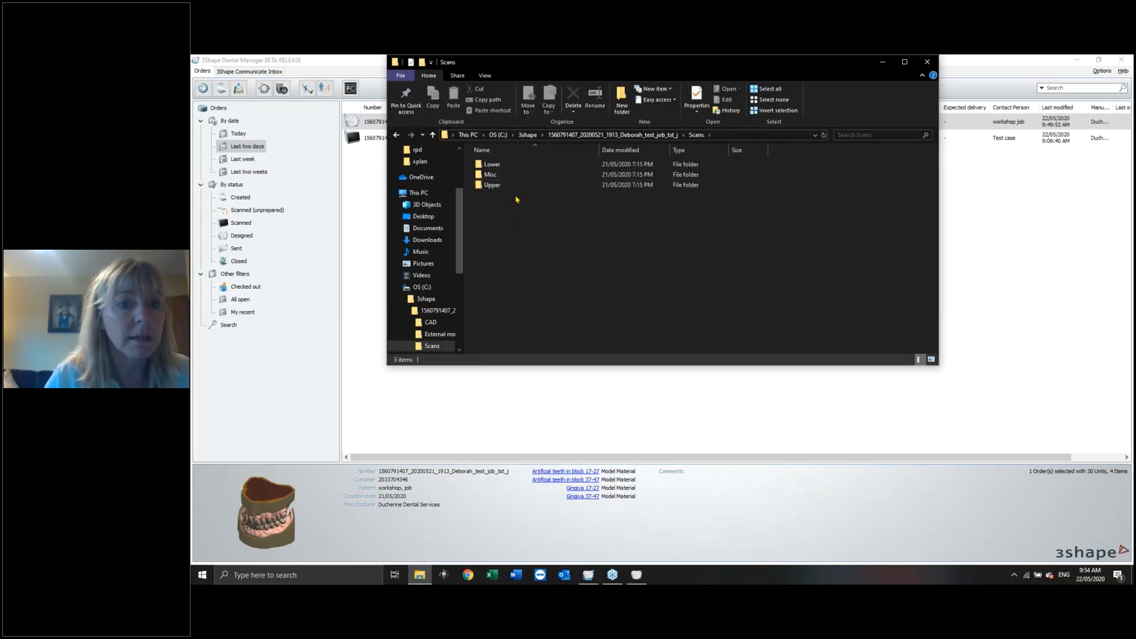
{"action": "left_click", "coordinate": [396, 134]}
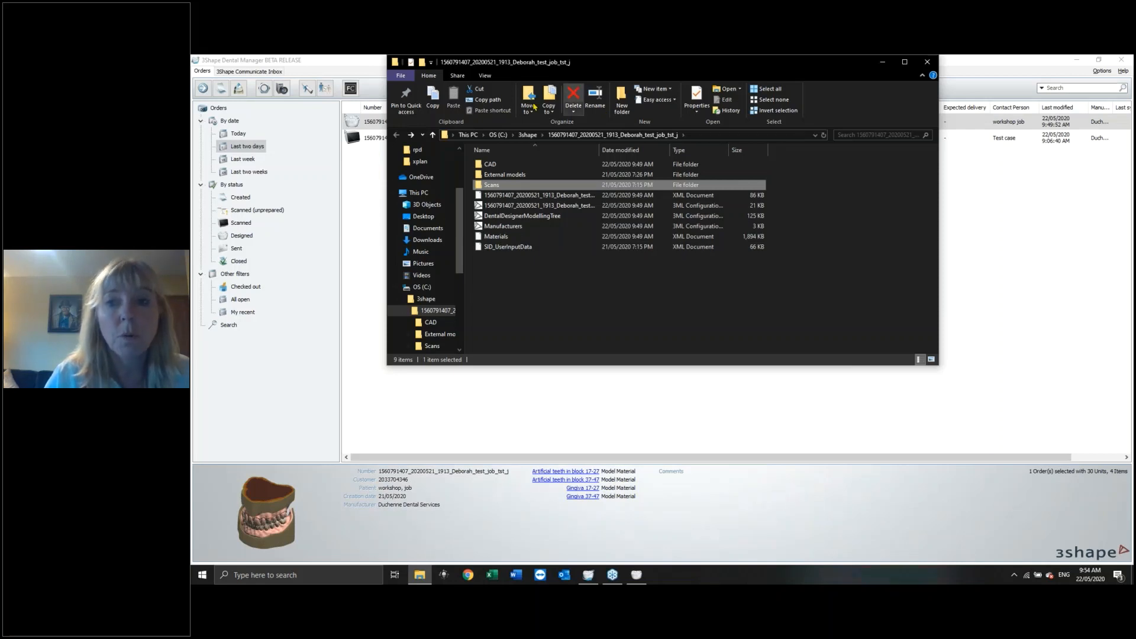
{"action": "left_click", "coordinate": [927, 61]}
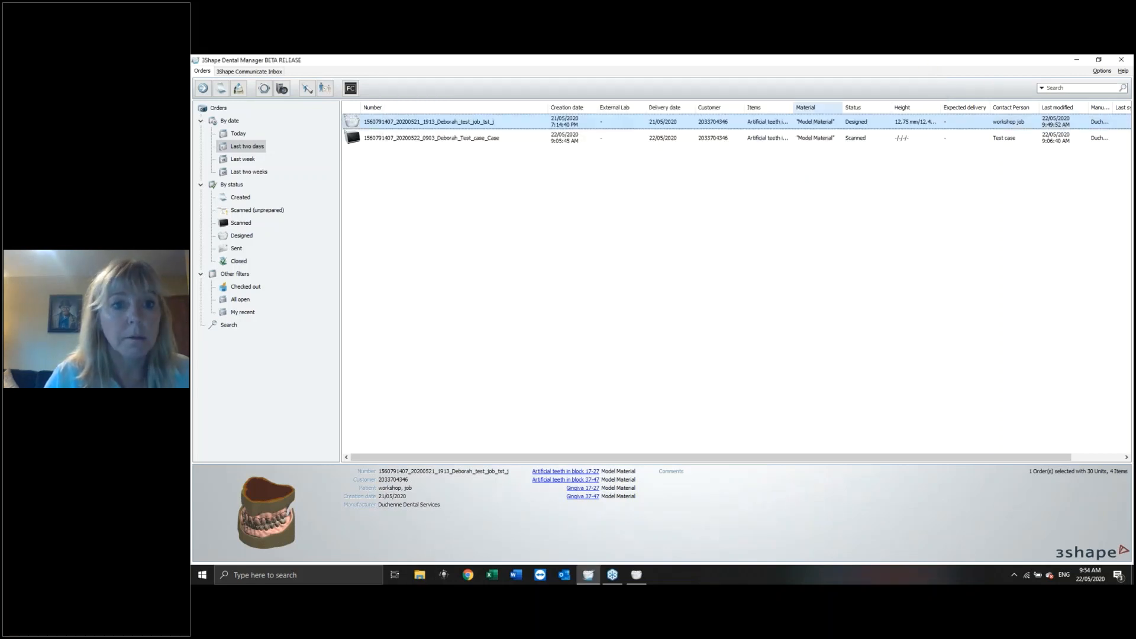